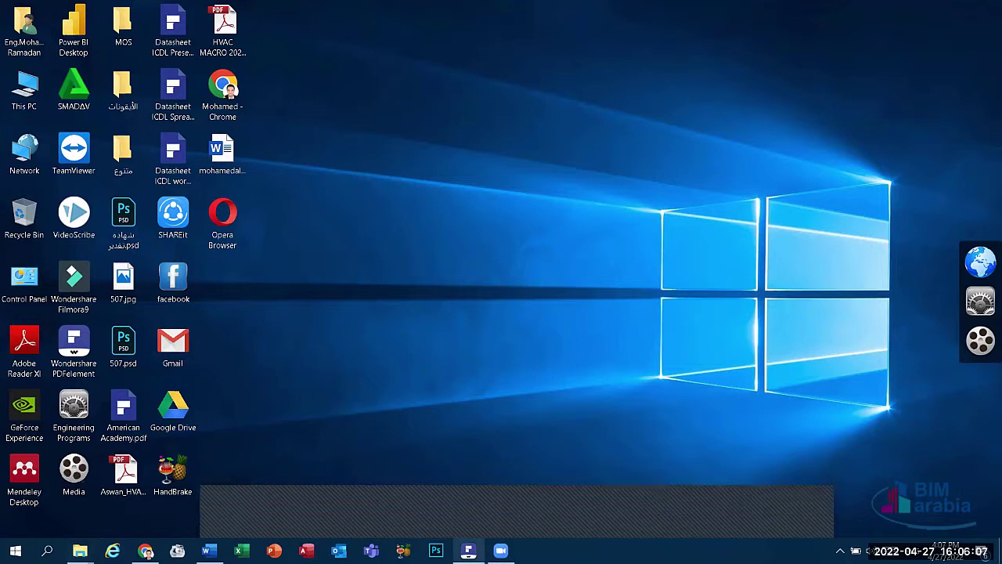
# Step: Launch Chrome from the taskbar so it shows the Google home page at google.com.eg
pyautogui.click(146, 550)
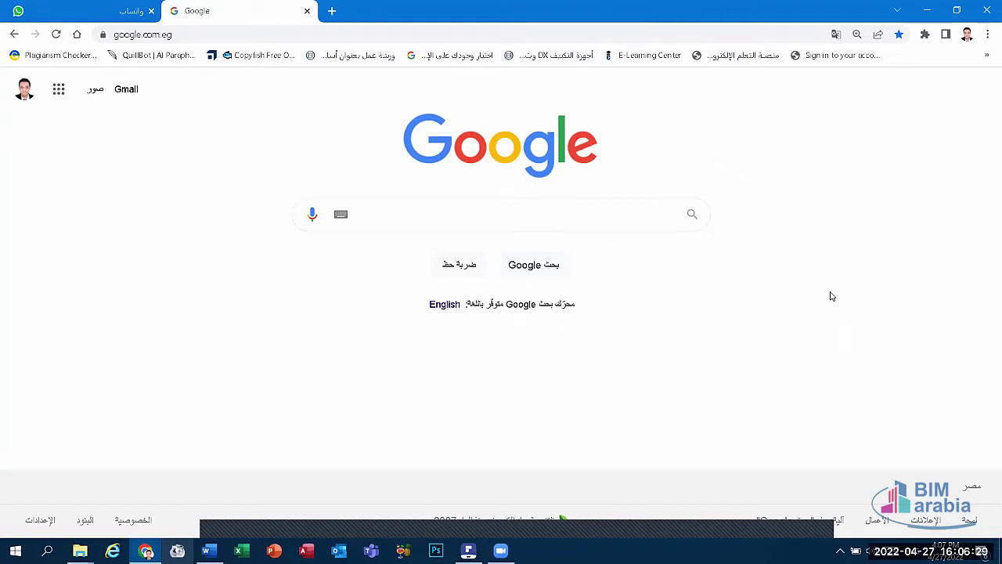
# Step: Highlight part of the google.com.eg web address, then bring up Word's recent-documents jump list
pyautogui.click(267, 34)
pyautogui.moveTo(245, 35); pyautogui.dragTo(203, 34)
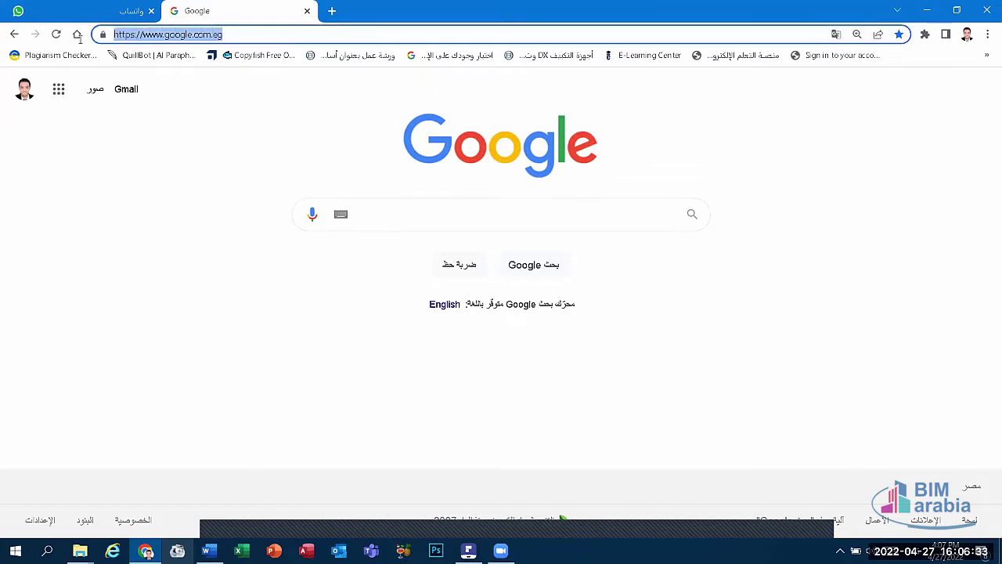
pyautogui.click(203, 35)
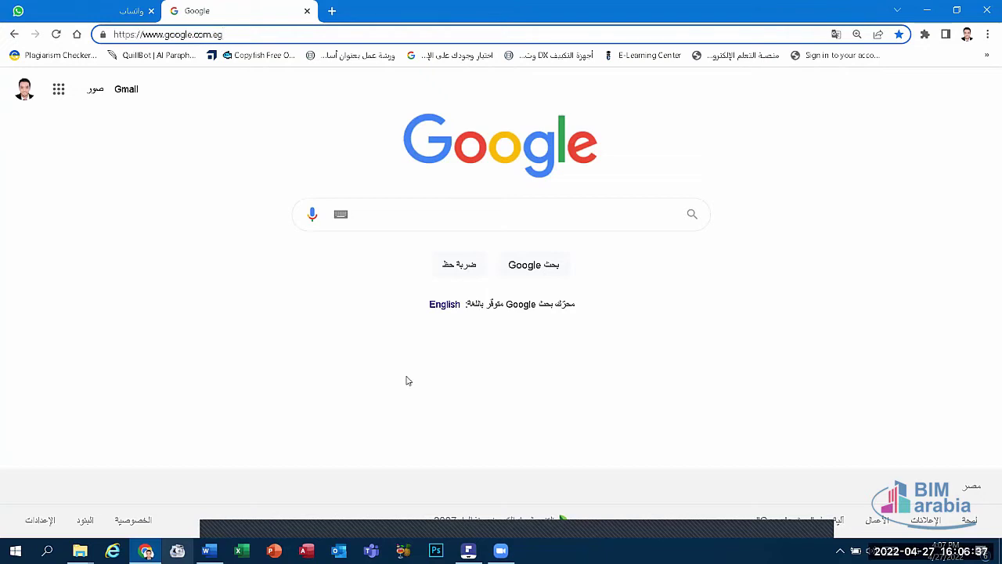
pyautogui.click(208, 551)
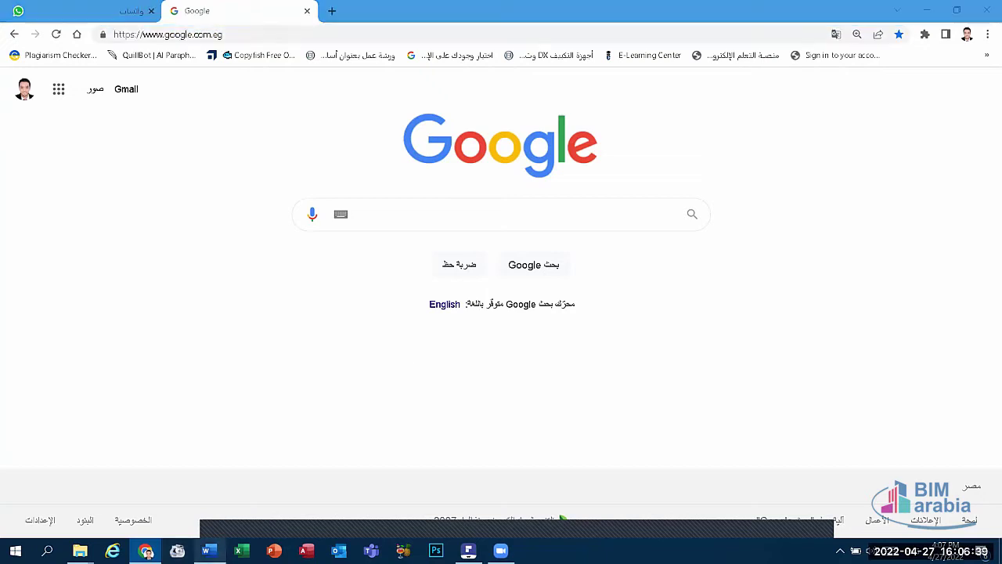
pyautogui.rightClick(209, 548)
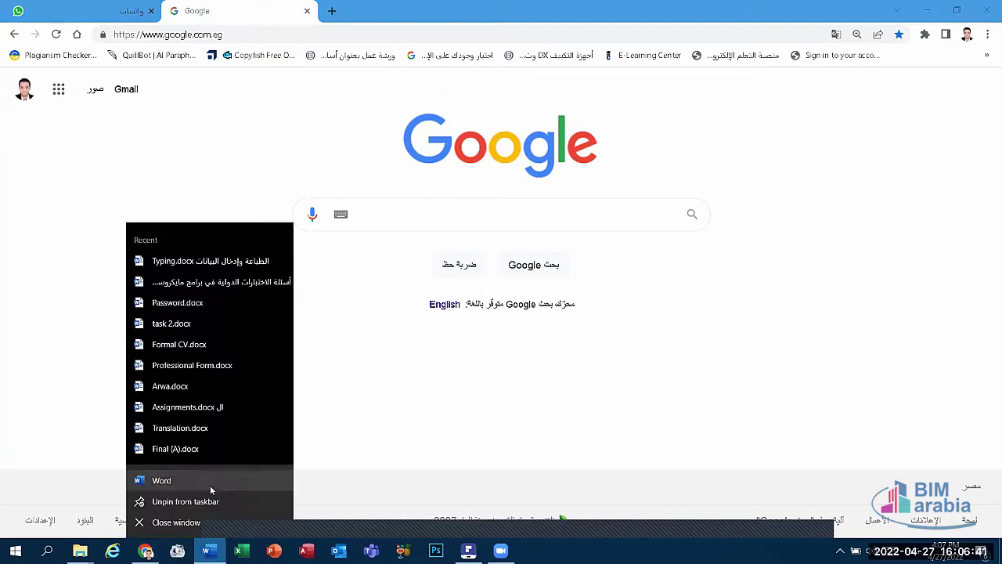
# Step: Create a blank Word document containing 'URL' enlarged to 28 pt
pyautogui.click(432, 321)
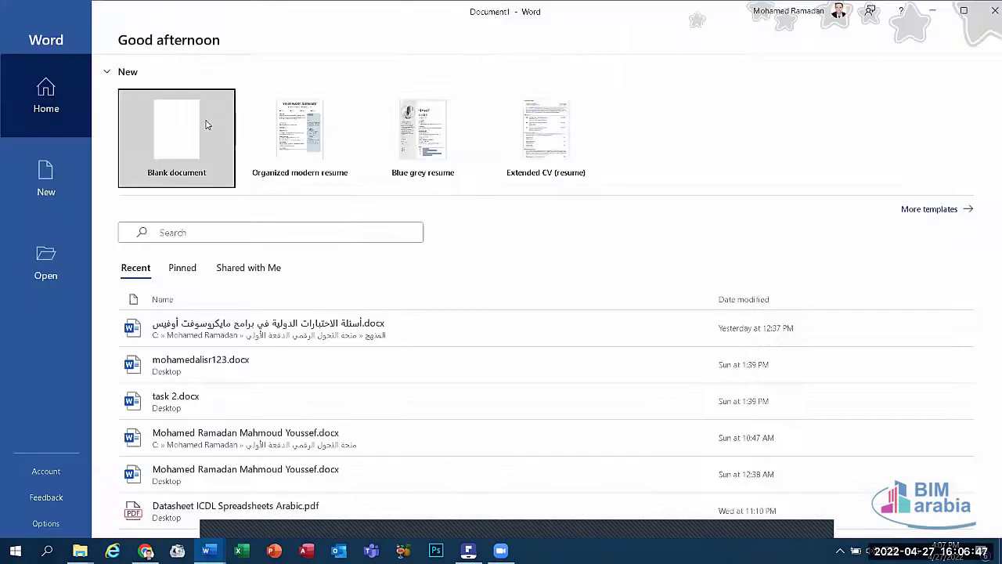
pyautogui.click(196, 149)
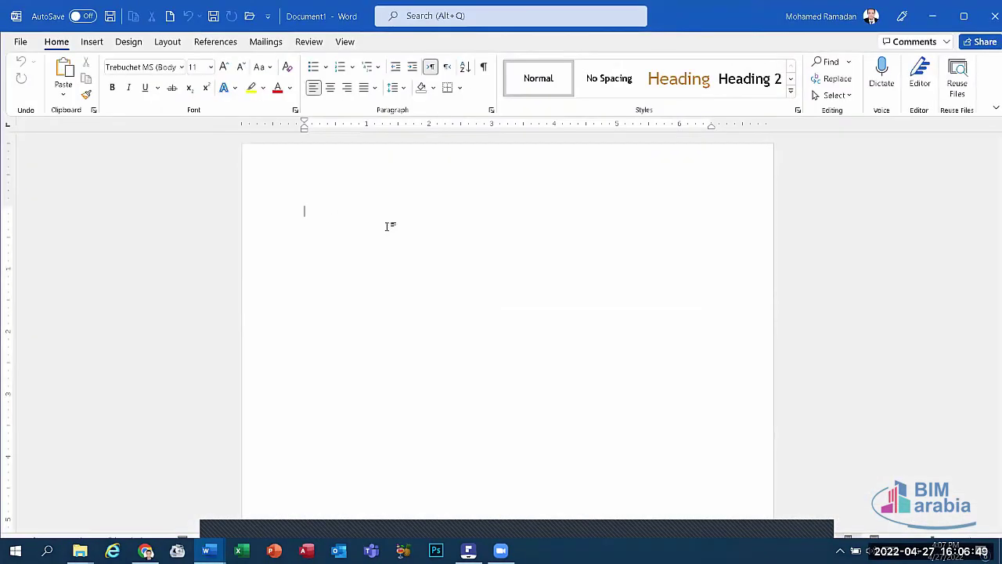
pyautogui.write('u')
pyautogui.write('UR')
pyautogui.write('L')
pyautogui.click(835, 95)
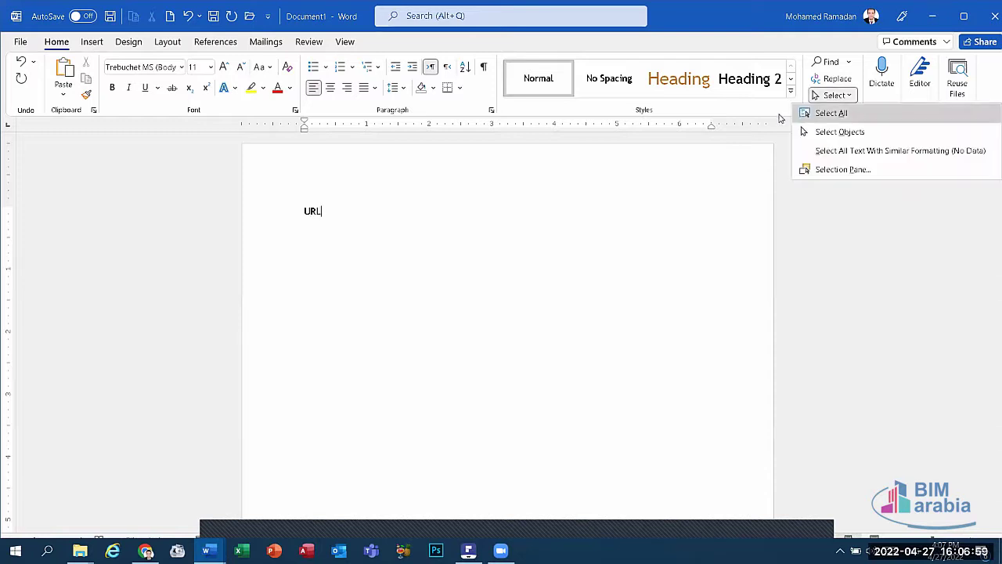
pyautogui.click(822, 112)
pyautogui.click(224, 67)
pyautogui.click(223, 67)
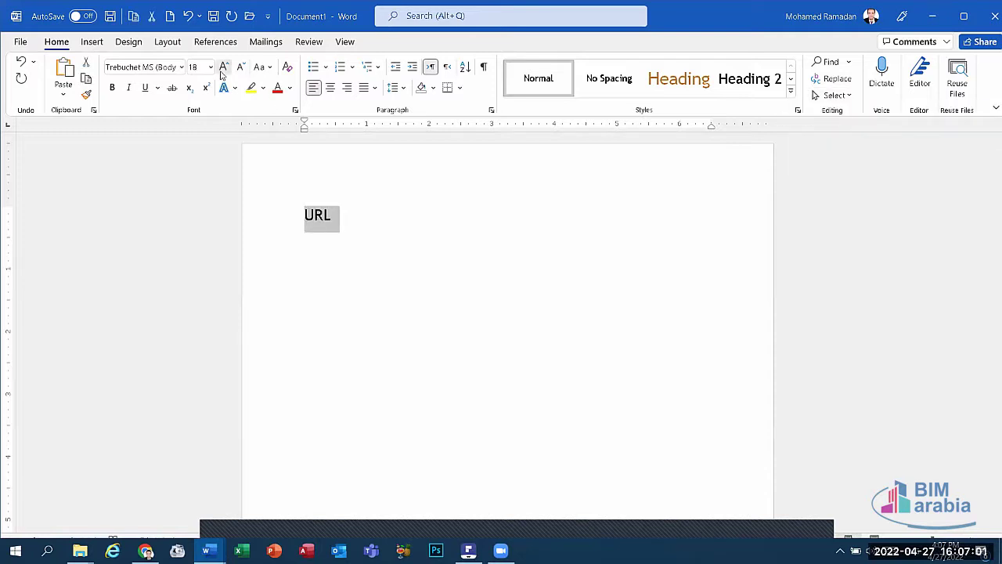
pyautogui.click(223, 66)
pyautogui.click(223, 66)
pyautogui.click(223, 67)
pyautogui.click(223, 66)
# Step: Type 'Uniform Resources Locator' on a new line below URL, then return to Chrome
pyautogui.click(306, 274)
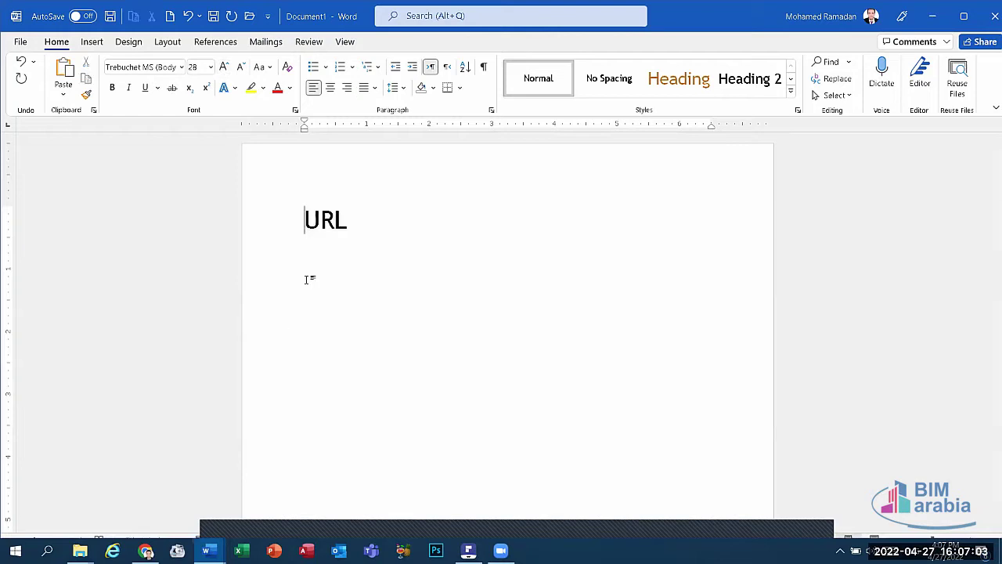
pyautogui.click(307, 262)
pyautogui.write('u')
pyautogui.press('BackSpace')
pyautogui.write('Uniform Resources Locator')
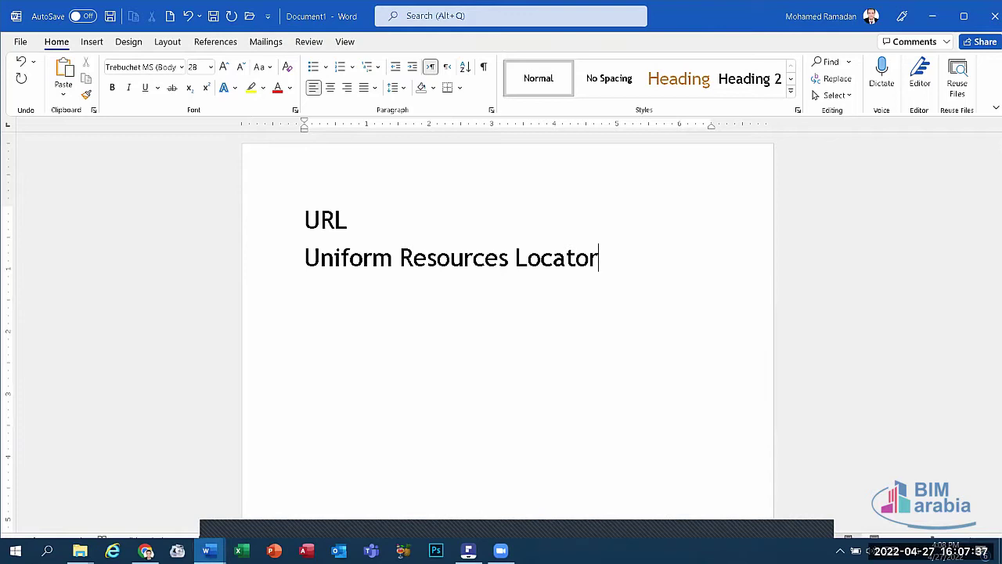
pyautogui.click(146, 551)
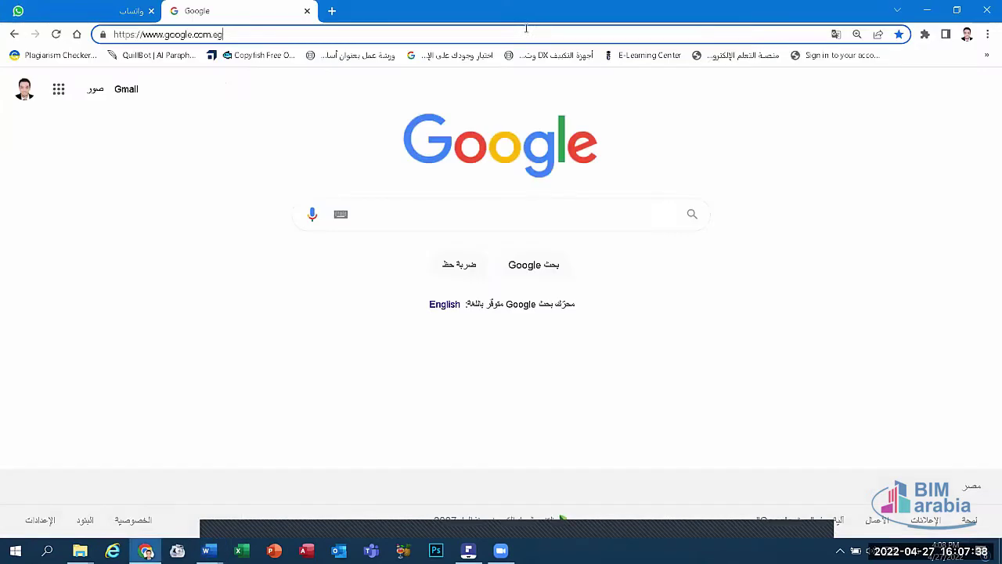
# Step: Highlight the 'eg' country ending of the google.com.eg address, then switch to PDFelement
pyautogui.click(237, 35)
pyautogui.click(216, 36)
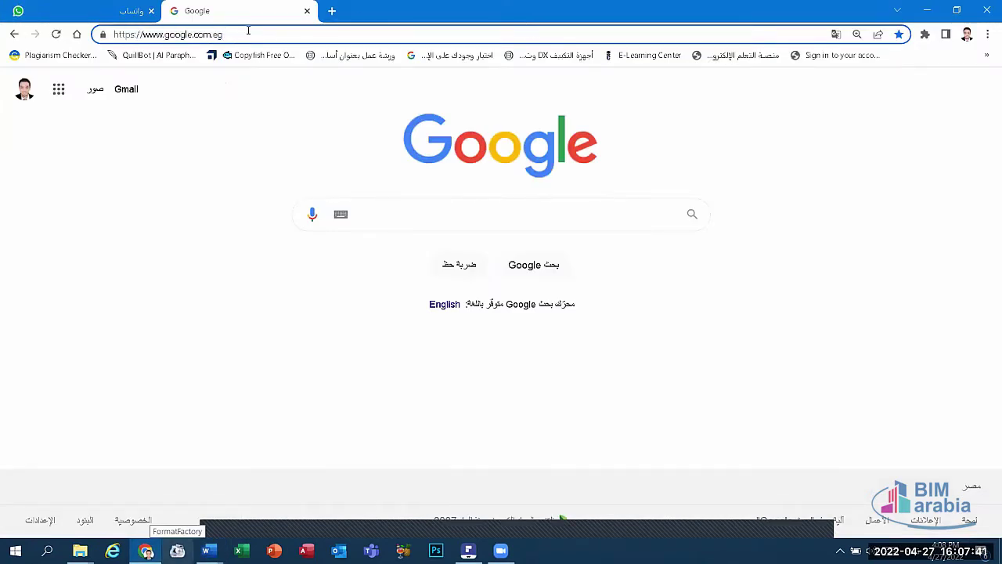
pyautogui.moveTo(249, 34); pyautogui.dragTo(213, 35)
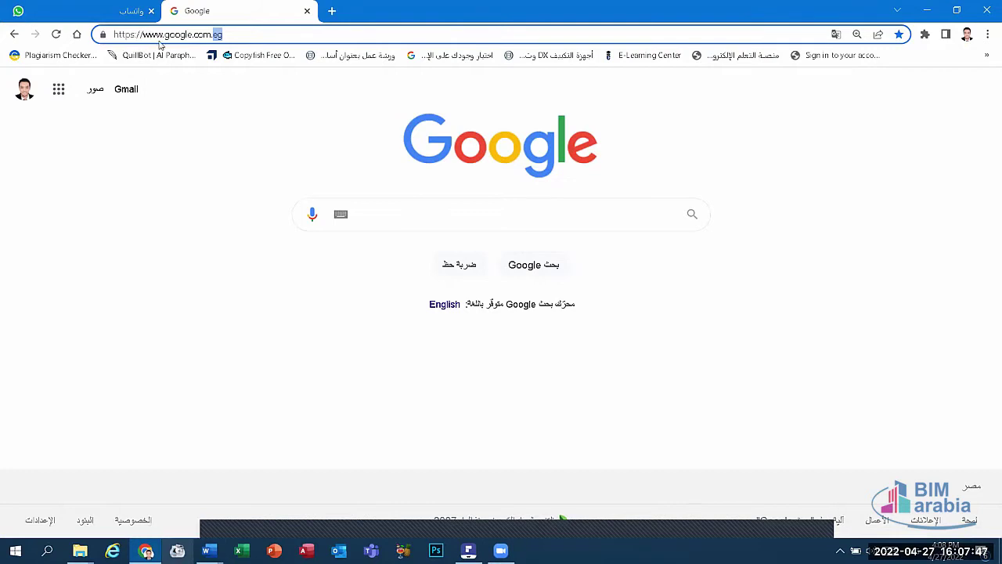
pyautogui.press('Right')
pyautogui.hotkey('alt', 'Tab')
# Step: Scroll the homedocer.com notes down to the https Security line and go back to Chrome
pyautogui.scroll(-1, 225, 234)
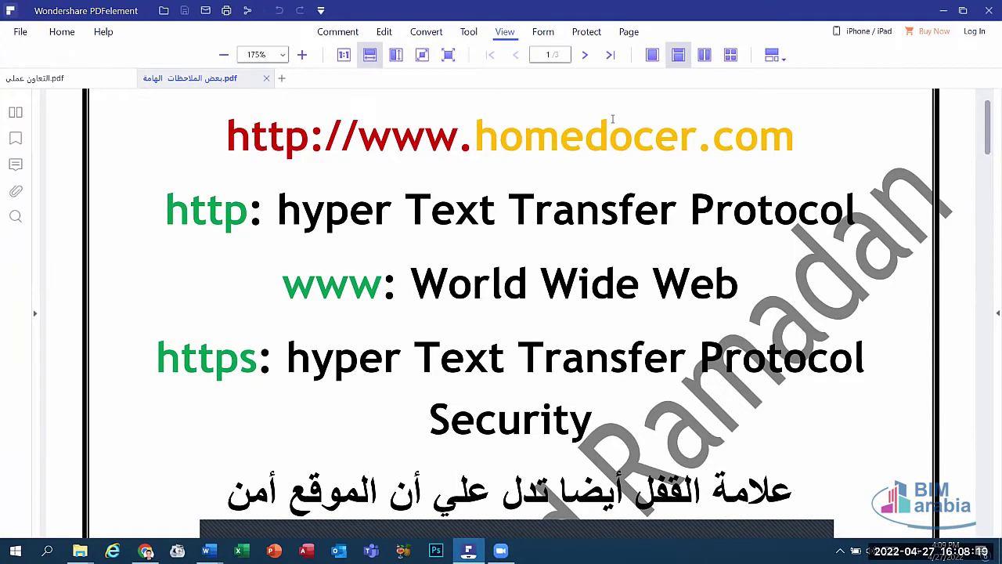
pyautogui.click(146, 550)
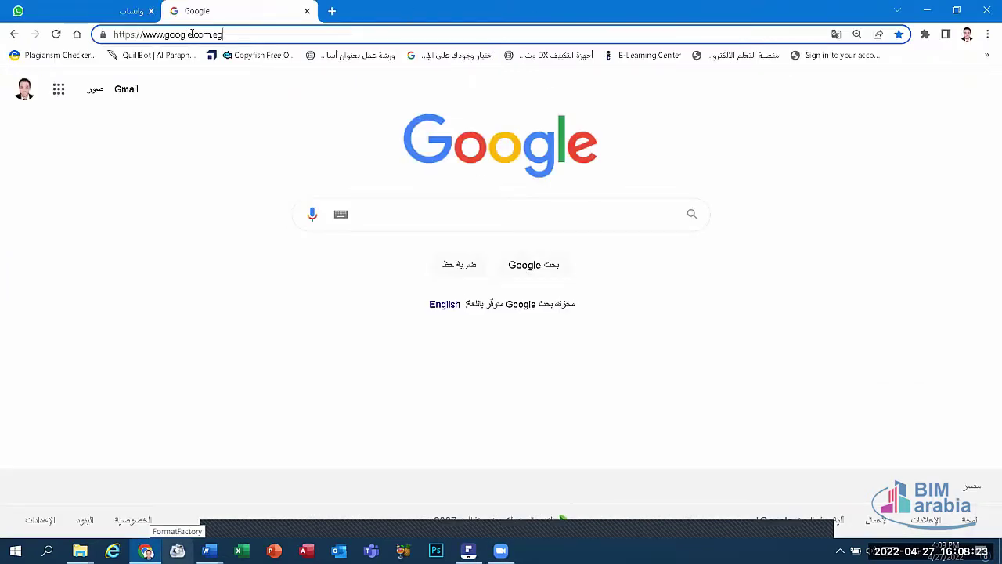
# Step: In a new tab, load google.com.eg and search for microsoft
pyautogui.moveTo(192, 34); pyautogui.dragTo(164, 34)
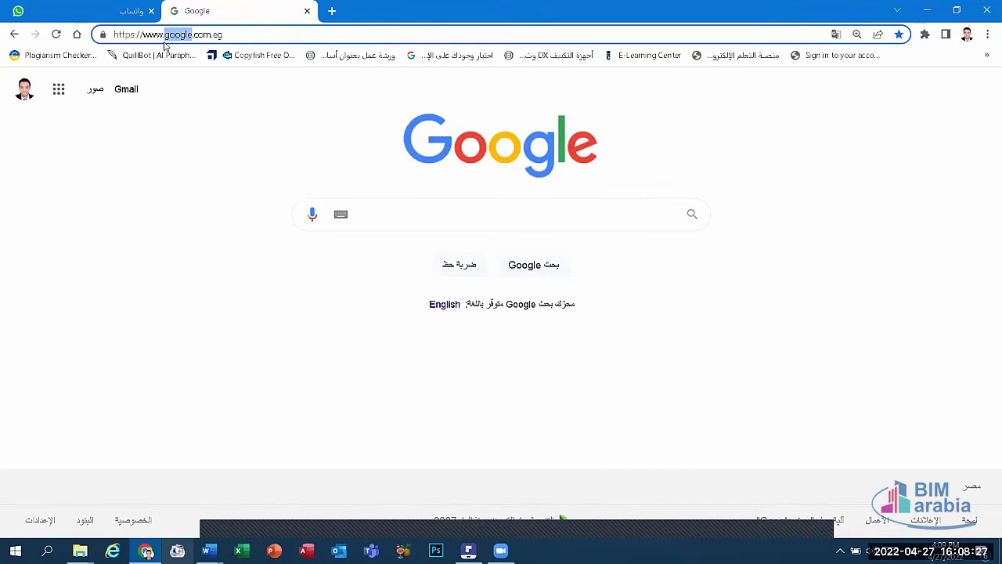
pyautogui.click(430, 218)
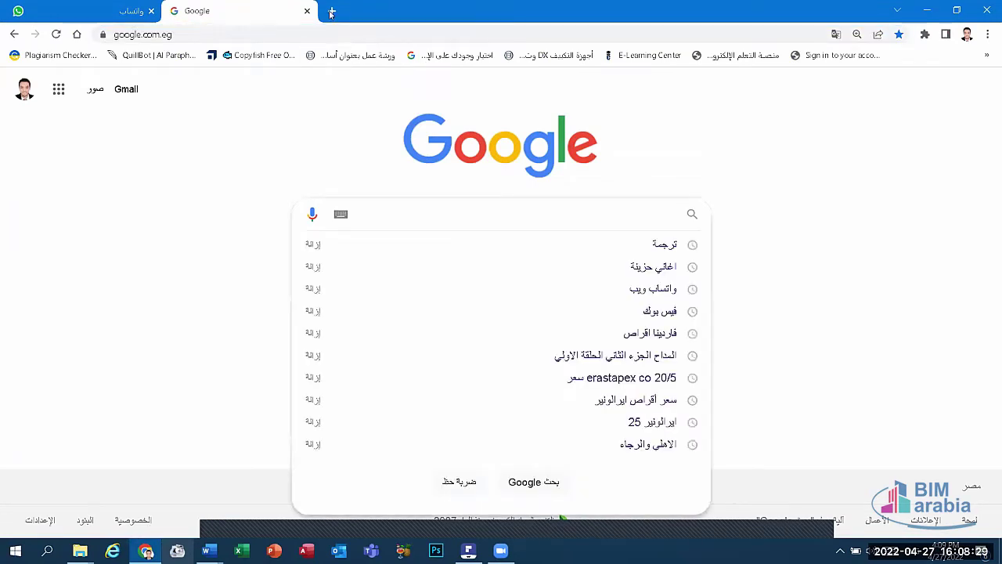
pyautogui.click(330, 12)
pyautogui.write('google.com.eg')
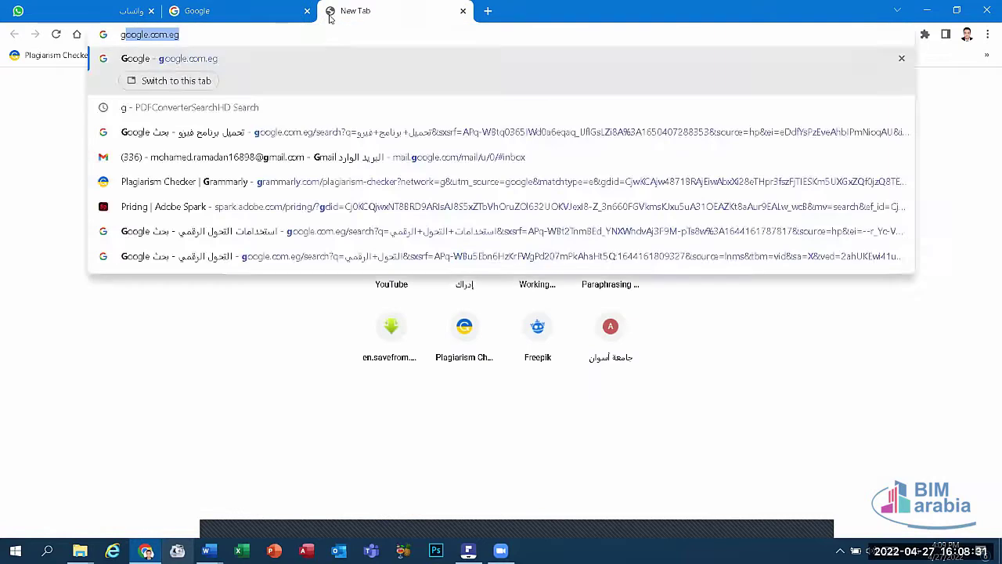
pyautogui.press('Return')
pyautogui.click(566, 199)
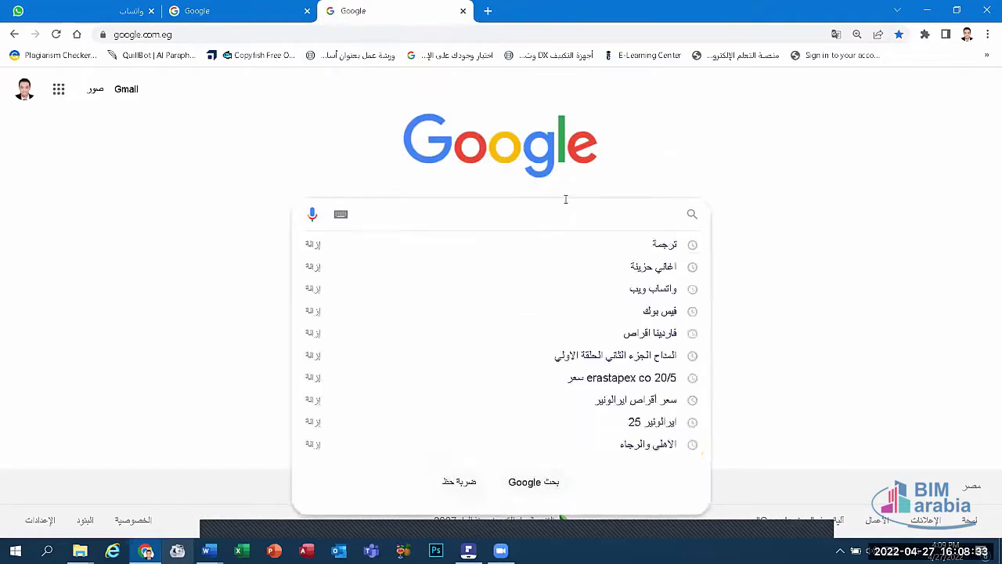
pyautogui.write('mi')
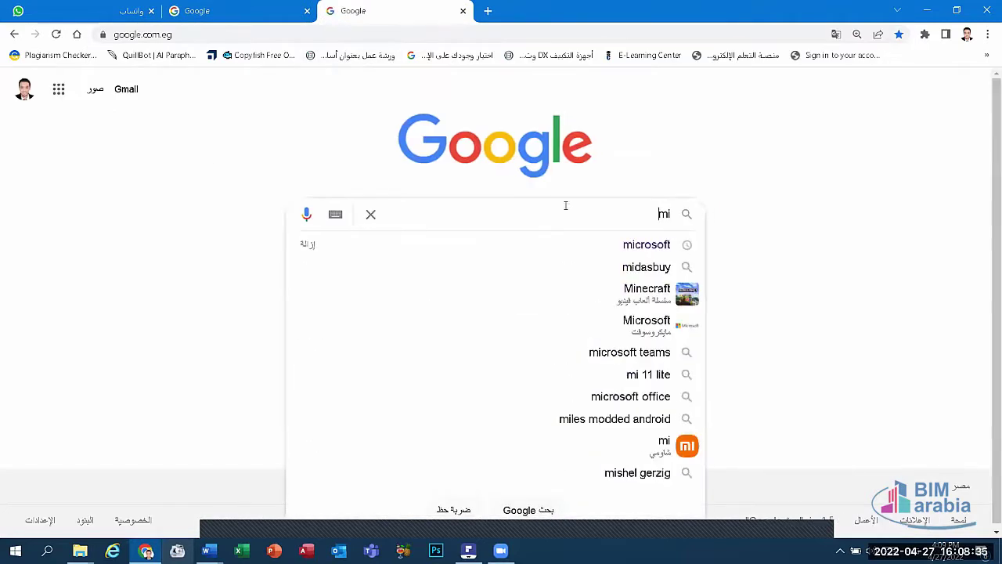
pyautogui.click(588, 243)
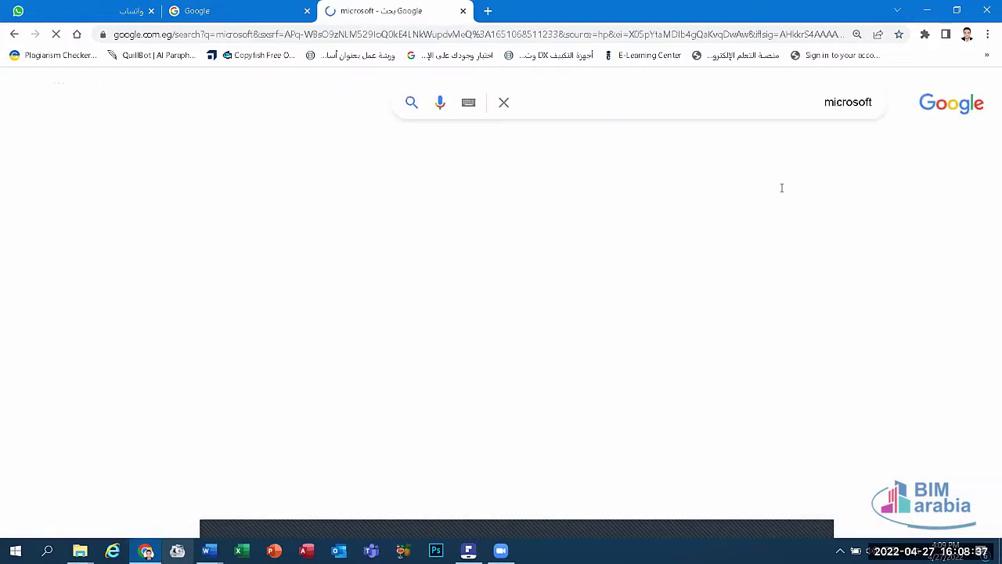
# Step: Open Microsoft's official site, highlight 'microsoft' in its address, then return to the Google tab
pyautogui.click(775, 225)
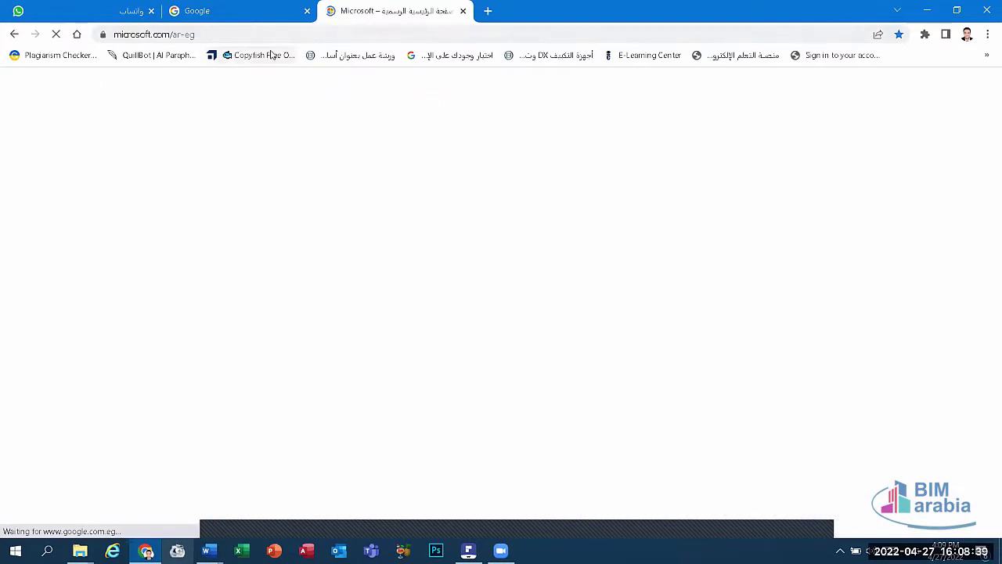
pyautogui.click(246, 33)
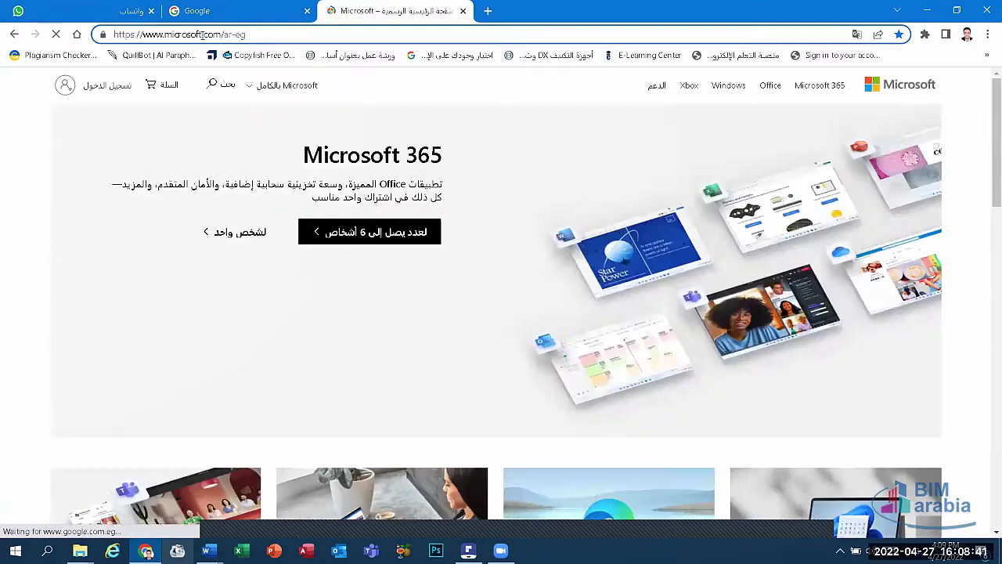
pyautogui.moveTo(202, 34); pyautogui.dragTo(164, 35)
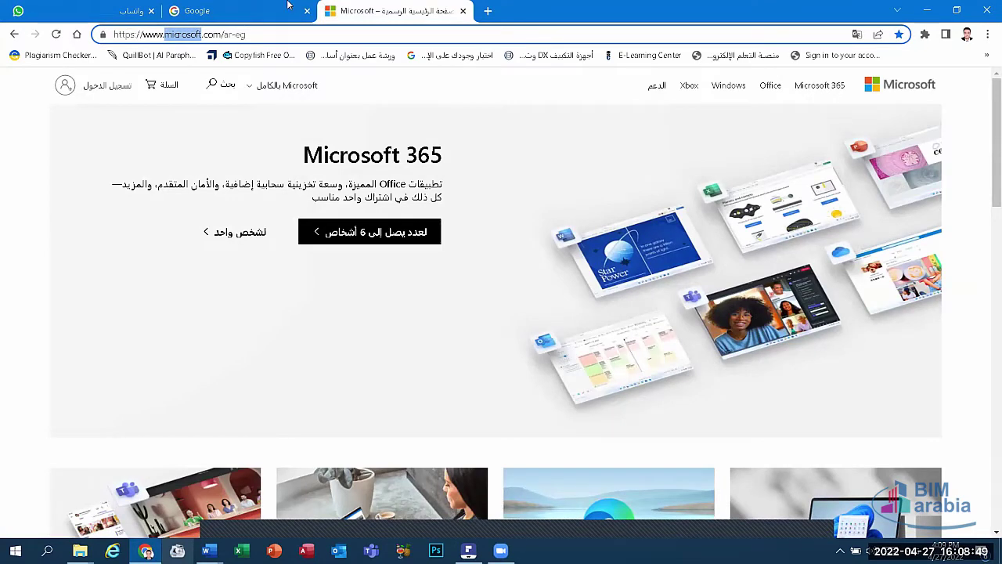
pyautogui.click(209, 7)
pyautogui.click(159, 37)
pyautogui.click(160, 35)
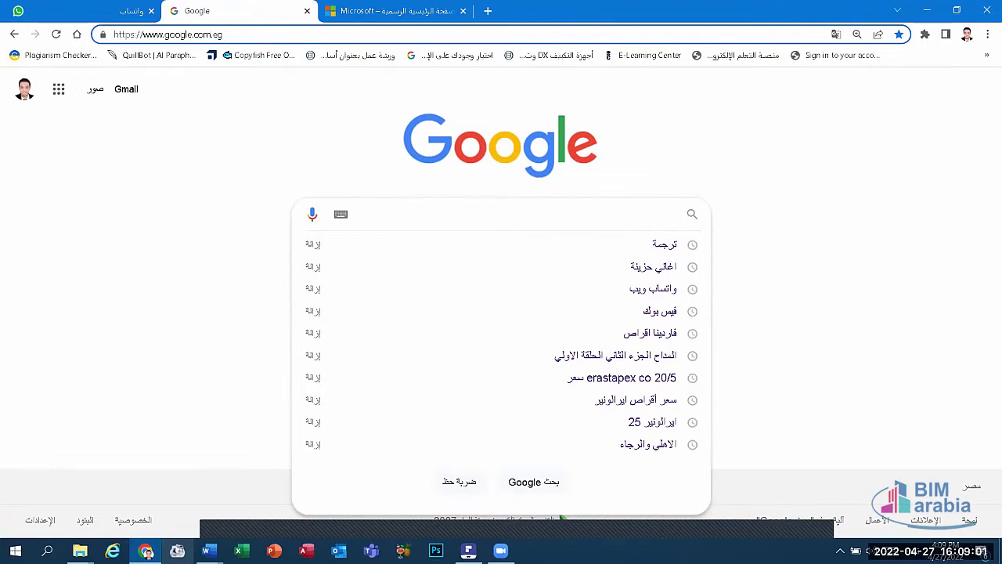
# Step: Scroll PDFelement's domain-name notes to the edu and gov endings, then switch back to Chrome
pyautogui.hotkey('alt', 'Tab')
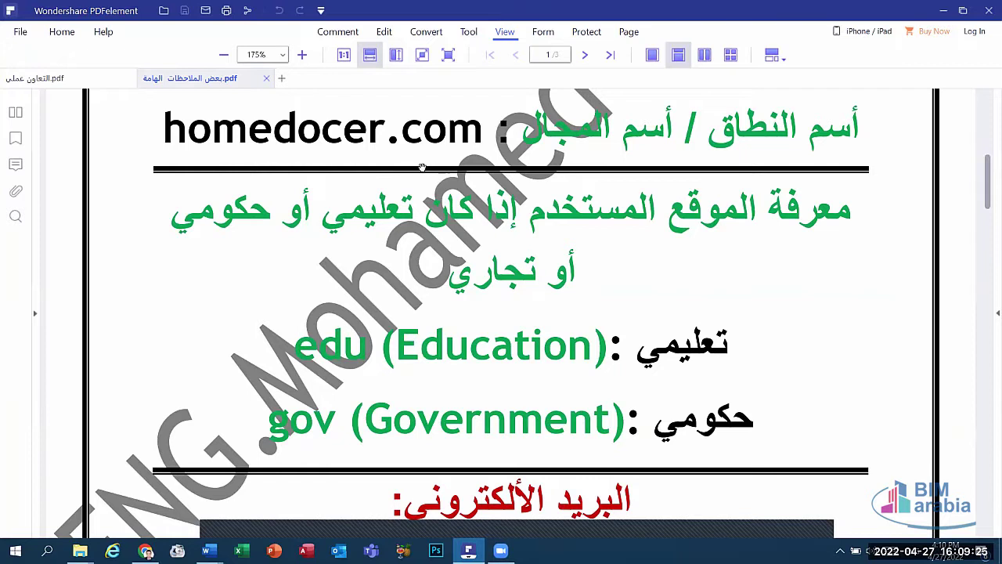
pyautogui.scroll(-5, 422, 168)
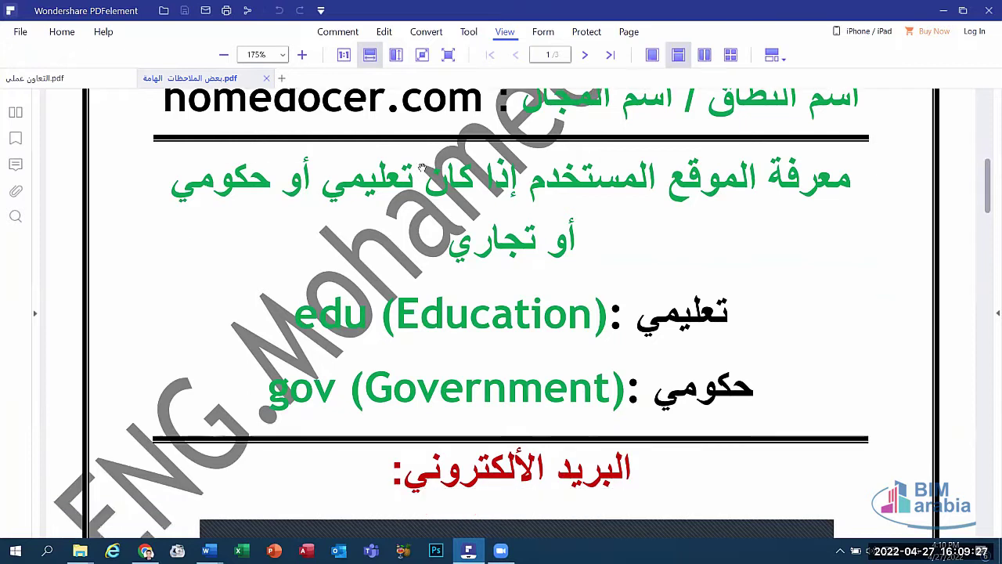
pyautogui.hotkey('alt', 'Tab')
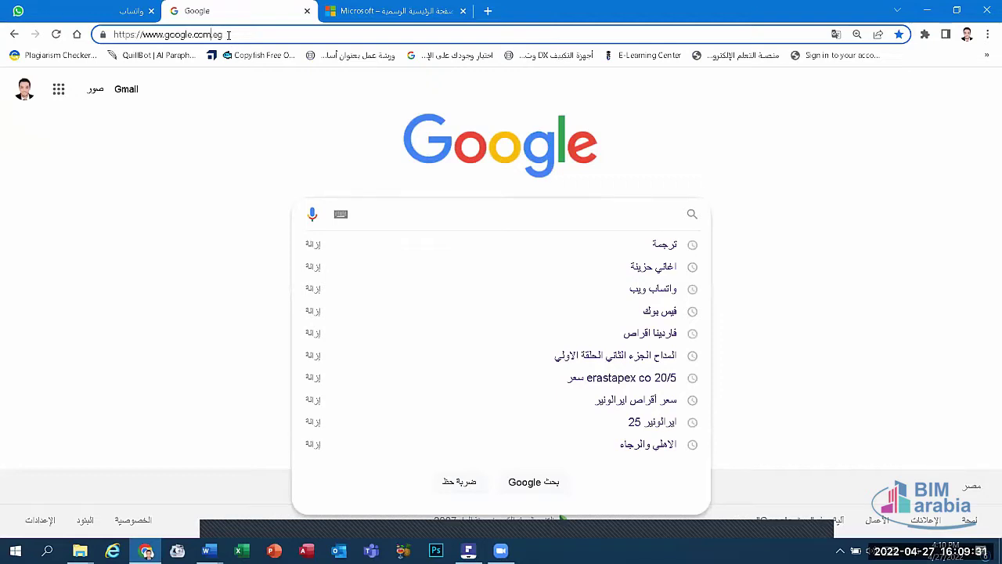
# Step: Highlight the 'eg' ending and other parts of the Google address, then switch to the Microsoft tab
pyautogui.moveTo(229, 35); pyautogui.dragTo(214, 35)
pyautogui.click(216, 32)
pyautogui.click(523, 220)
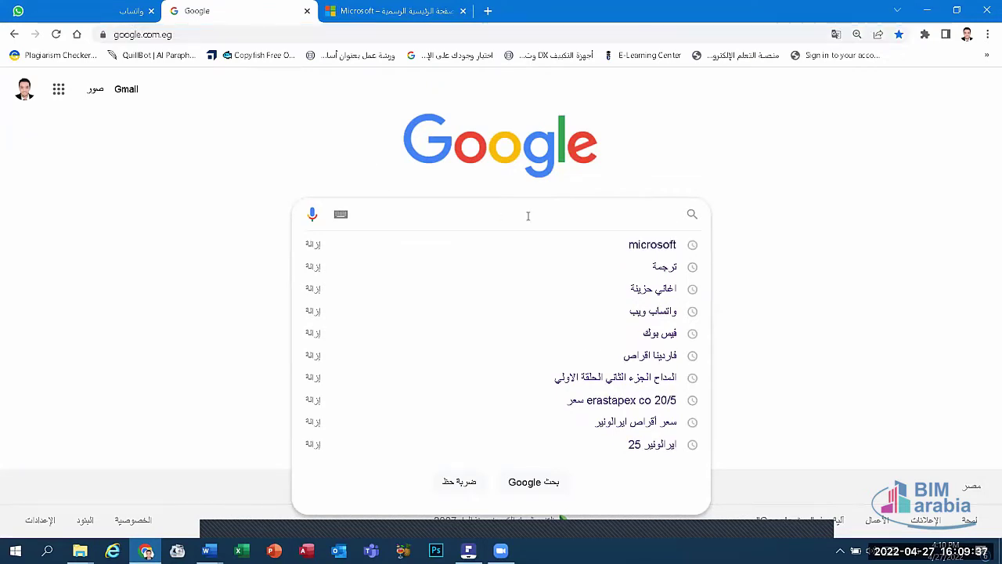
pyautogui.click(159, 34)
pyautogui.click(217, 35)
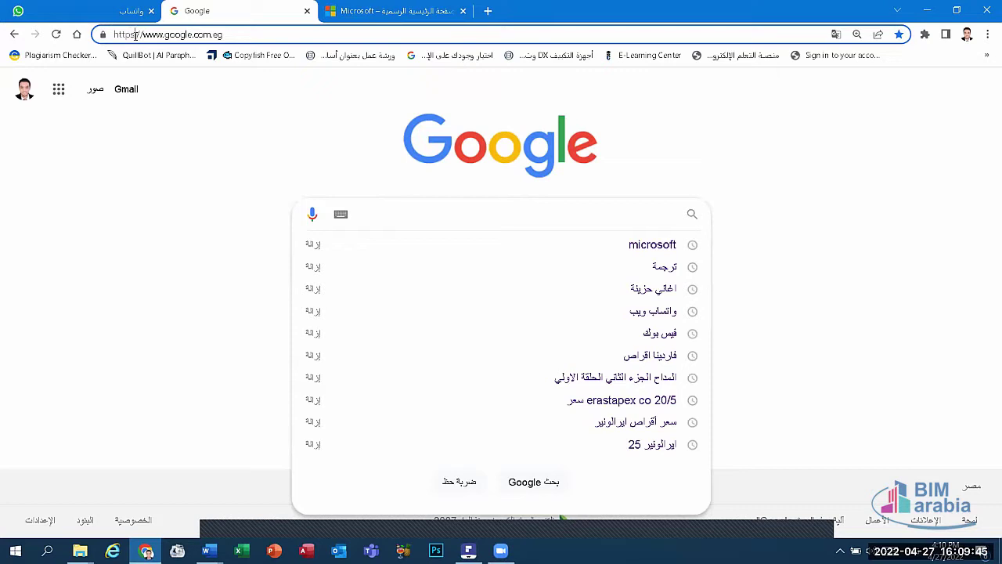
pyautogui.moveTo(163, 35); pyautogui.dragTo(127, 39)
pyautogui.click(237, 34)
pyautogui.click(297, 127)
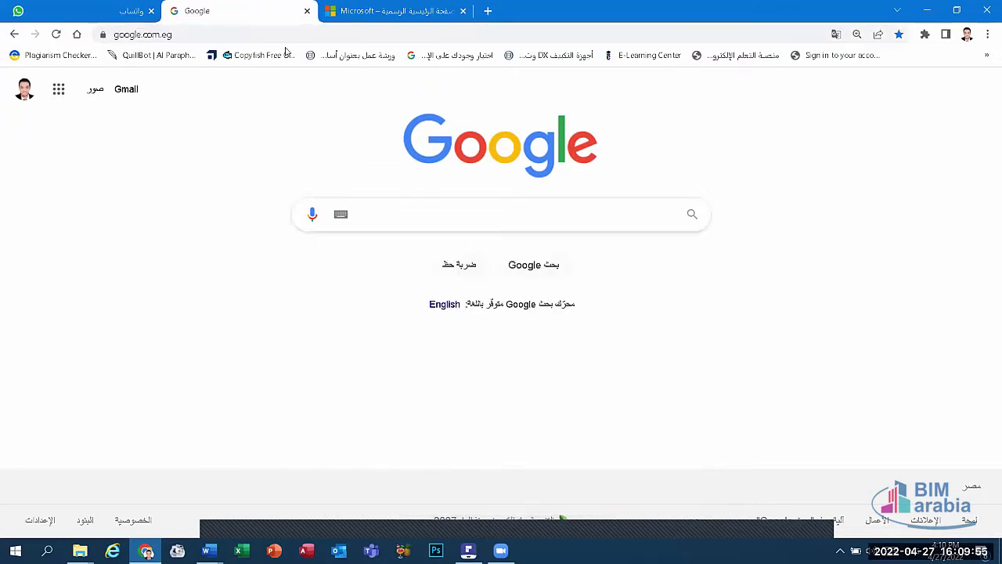
pyautogui.hotkey('ctrl', 'Tab')
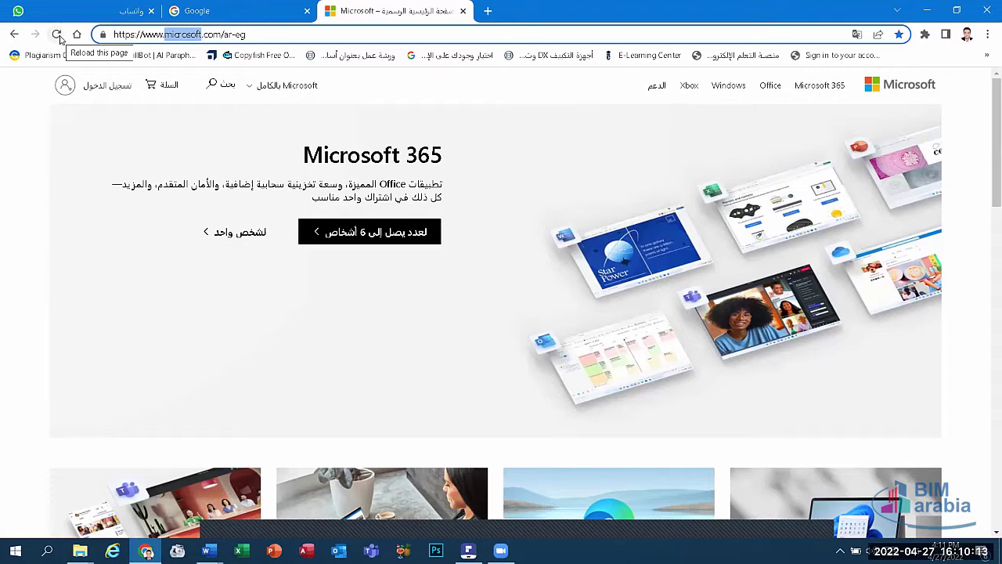
# Step: Reload the Microsoft page twice, go back and forward, then send the tab Home to a New Tab page
pyautogui.click(57, 35)
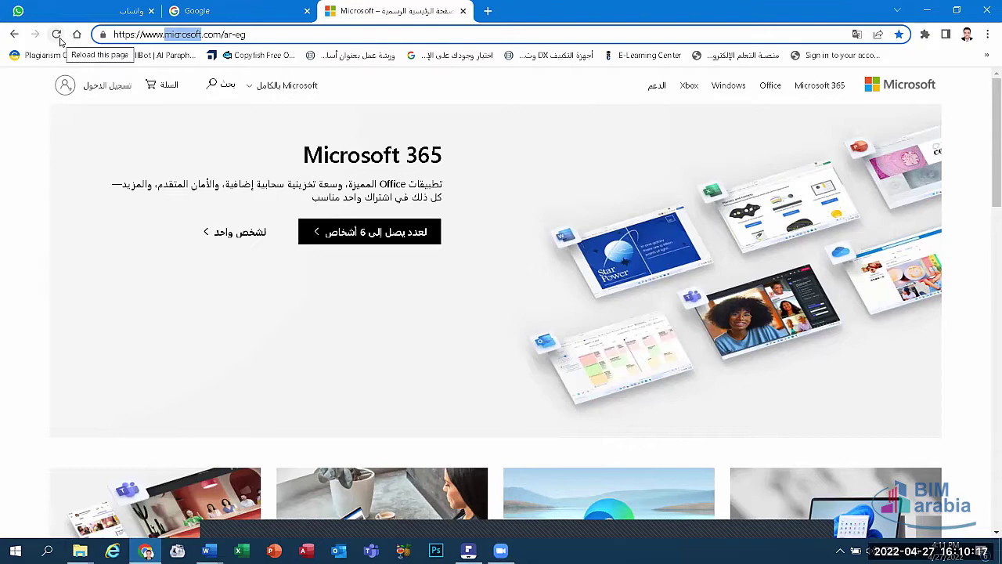
pyautogui.click(58, 36)
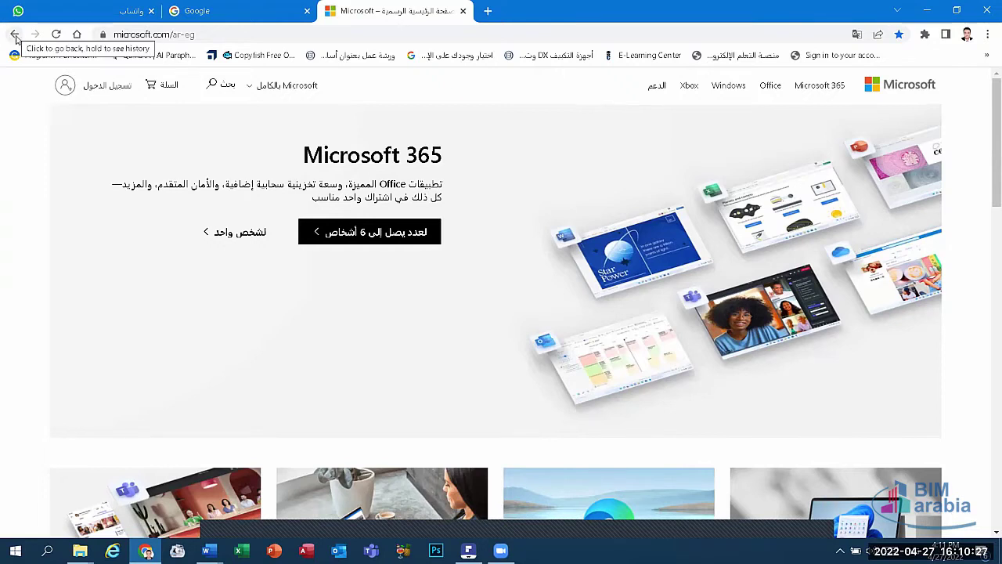
pyautogui.click(15, 35)
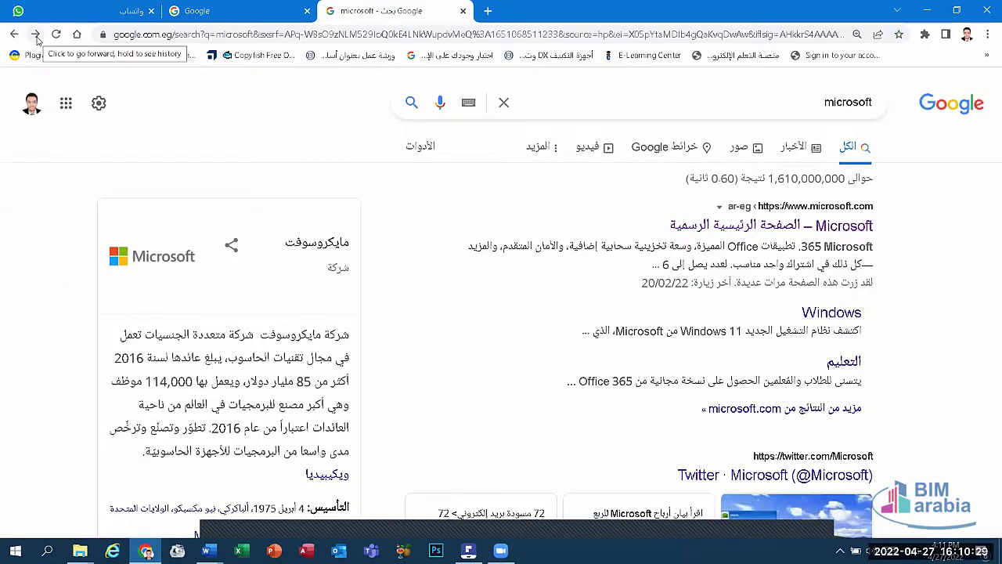
pyautogui.click(36, 36)
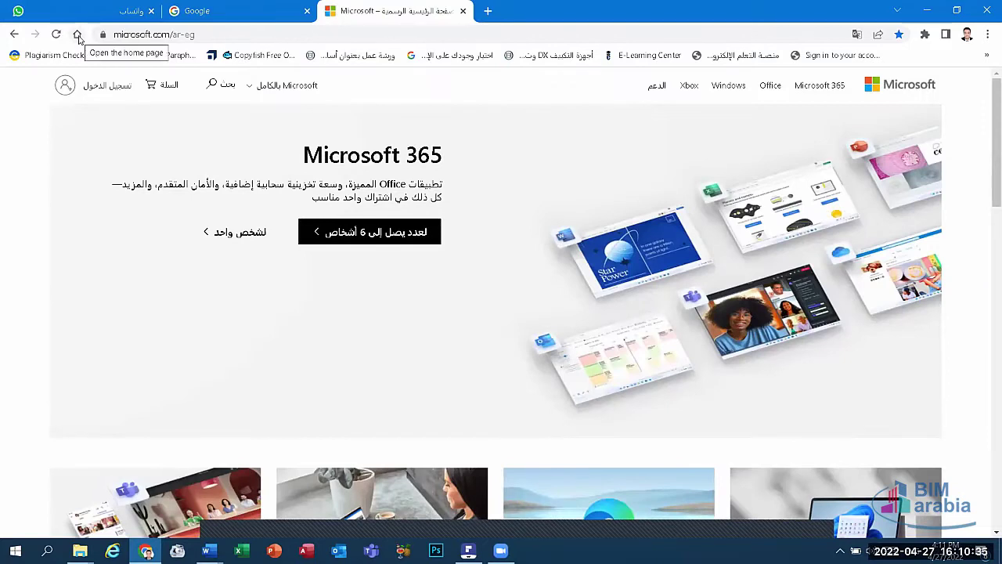
pyautogui.click(77, 34)
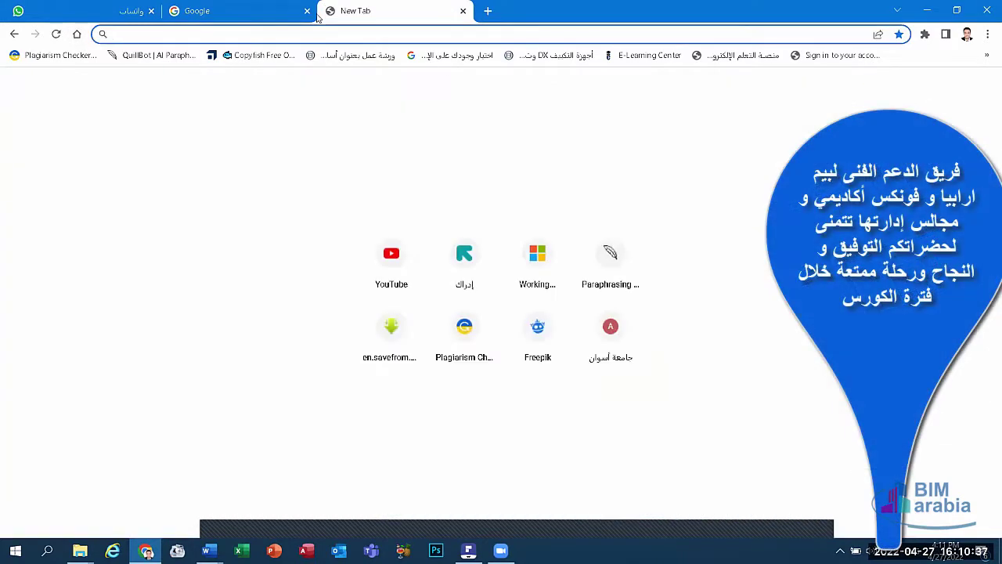
# Step: Load google.com.eg from the address bar, search microsoft, and open Microsoft's official site
pyautogui.click(204, 34)
pyautogui.write('g')
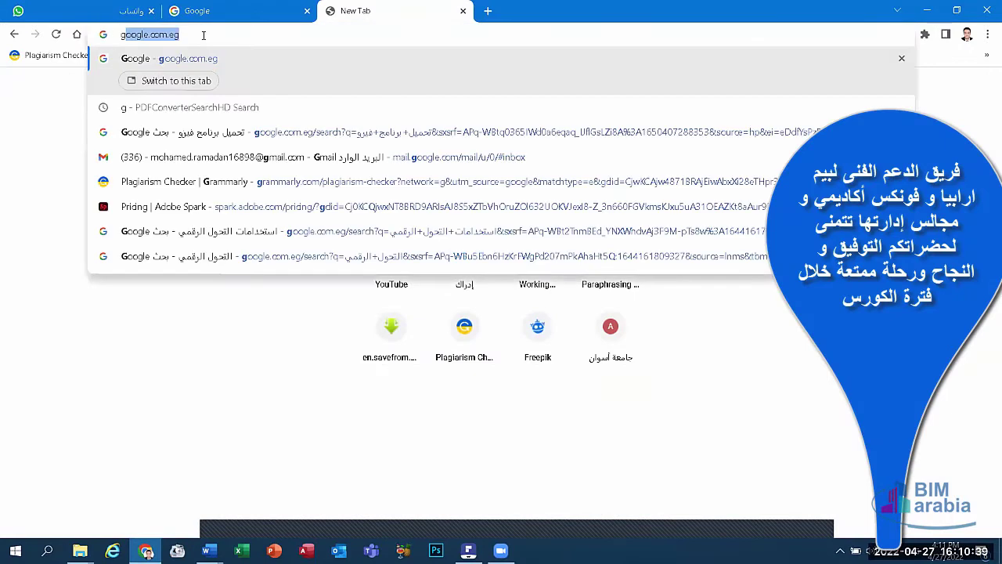
pyautogui.press('Return')
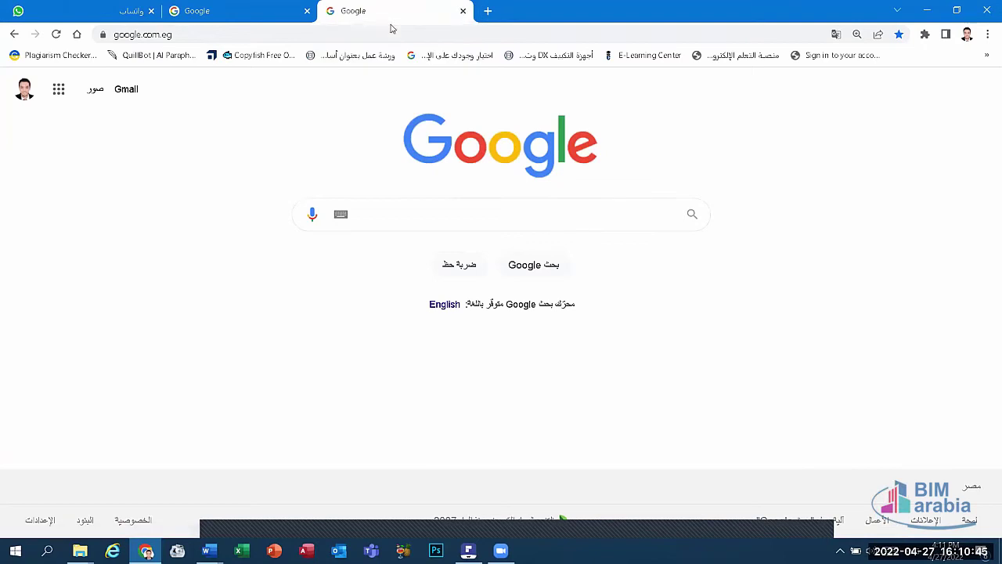
pyautogui.write('m')
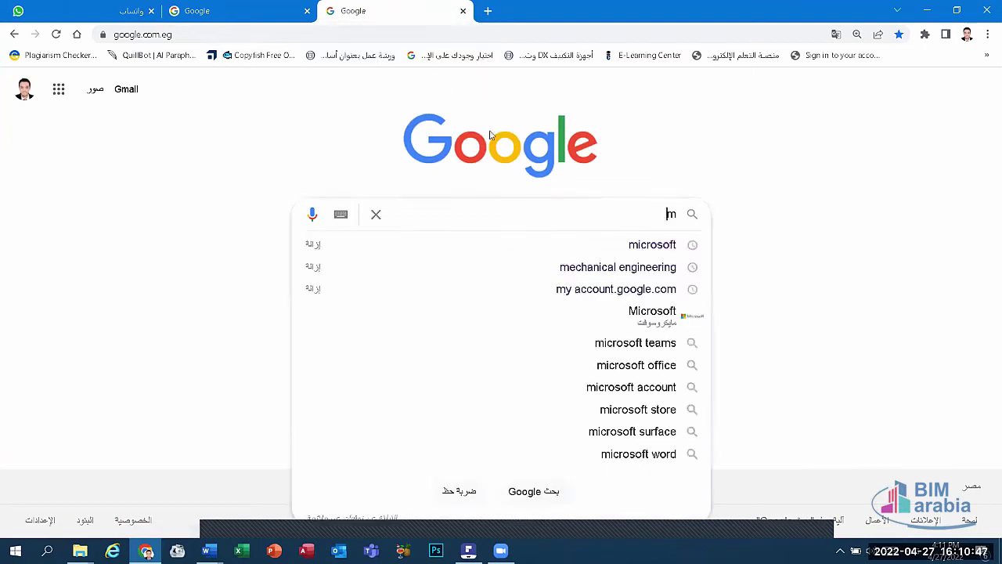
pyautogui.click(663, 242)
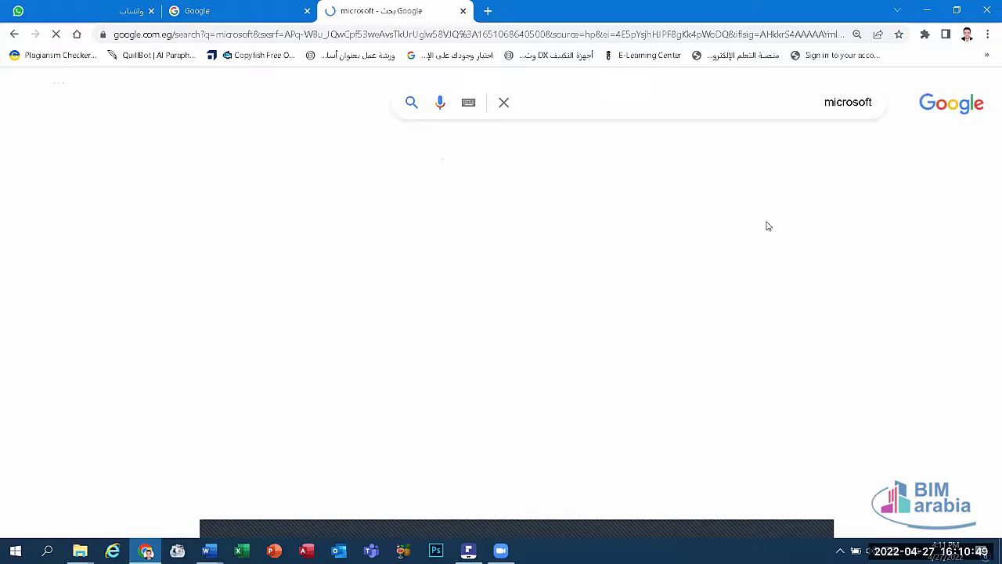
pyautogui.click(824, 232)
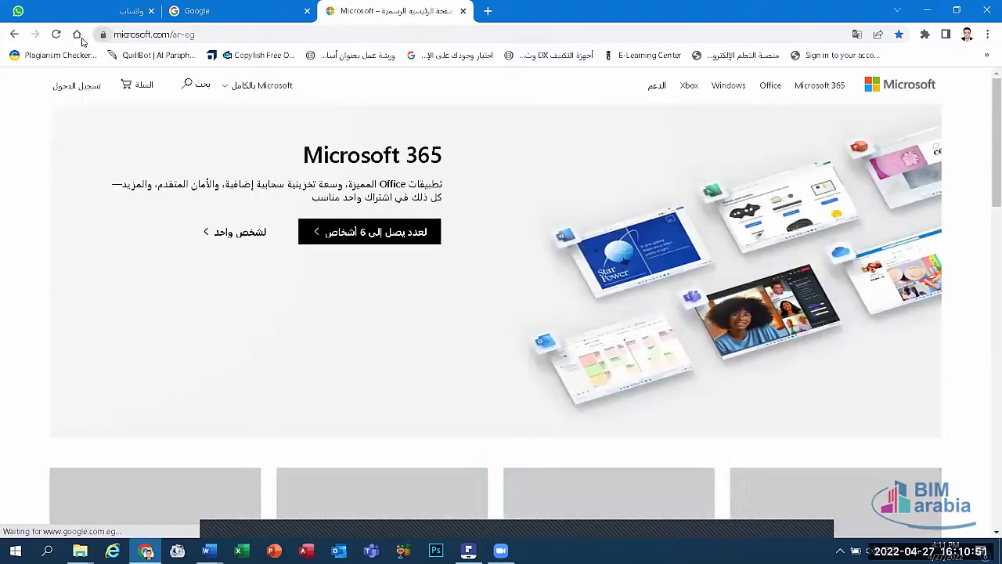
# Step: Repeat from the Home page: google.com.eg, search microsoft, and open microsoft.com/ar-eg
pyautogui.click(86, 39)
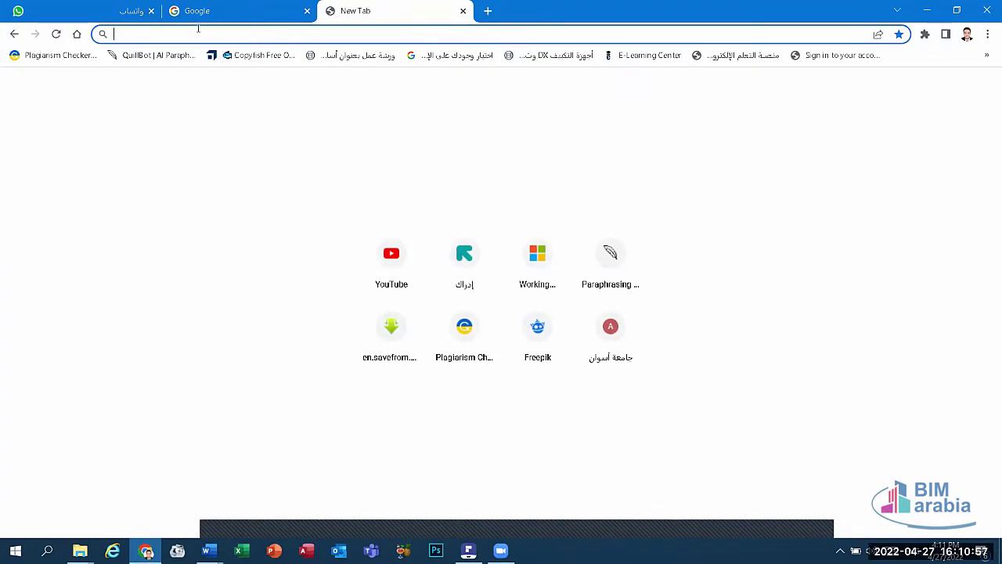
pyautogui.write('google.com.eg')
pyautogui.press('Return')
pyautogui.write('m')
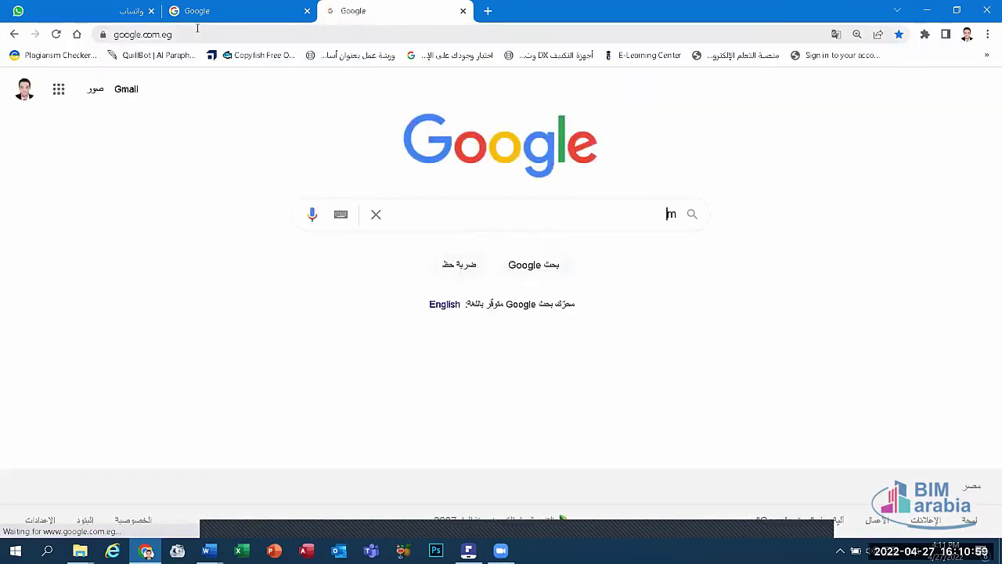
pyautogui.click(633, 242)
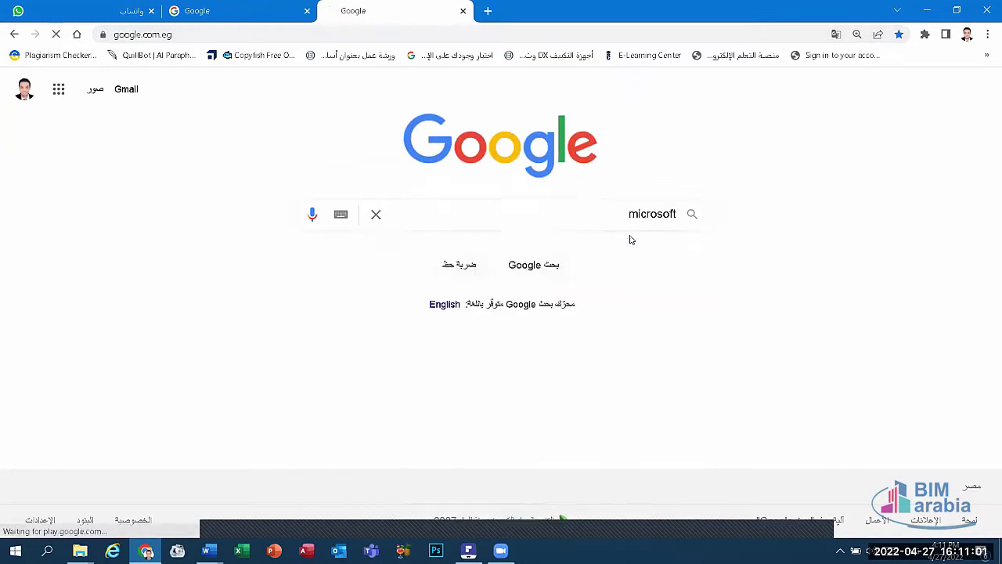
pyautogui.click(762, 235)
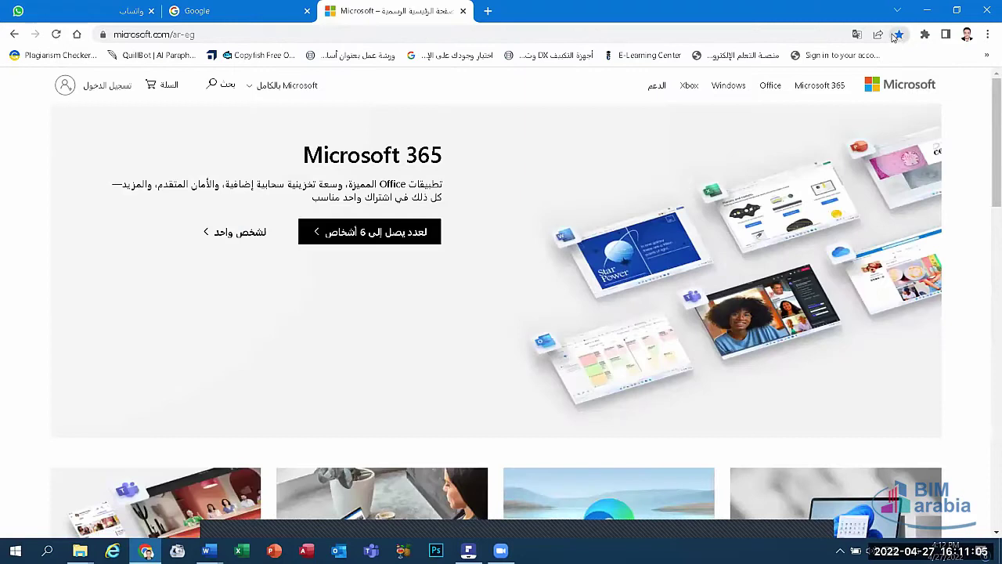
# Step: Bookmark Microsoft's home page, then open Microsoft 365 Family from the bookmarks overflow list
pyautogui.click(900, 35)
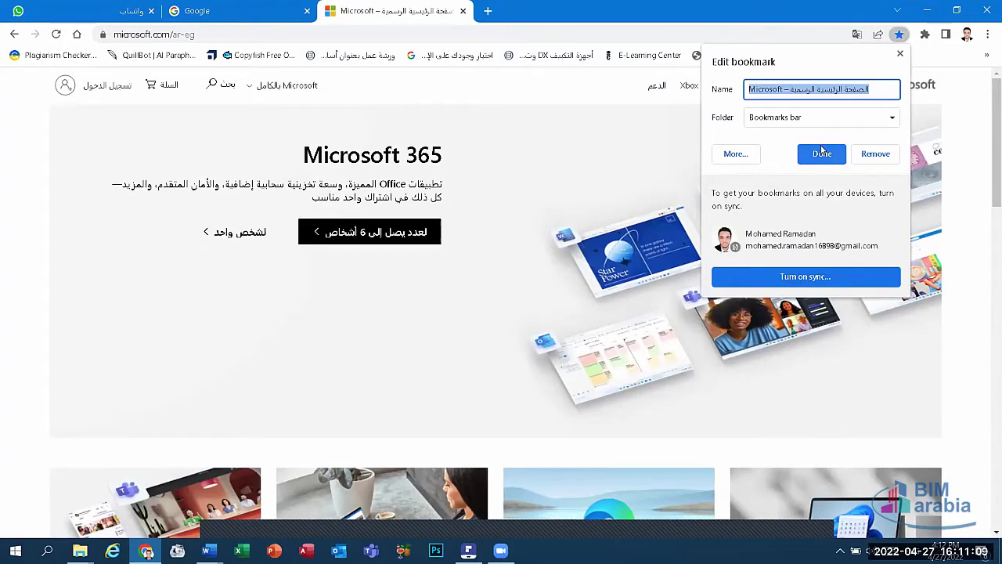
pyautogui.click(957, 56)
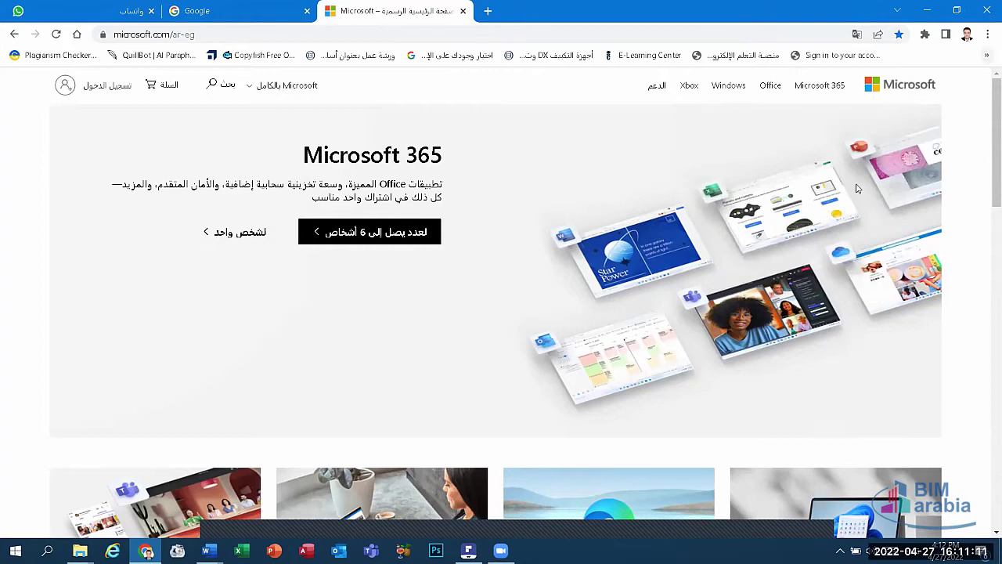
pyautogui.click(986, 57)
pyautogui.scroll(-2, 856, 266)
pyautogui.scroll(-10, 855, 266)
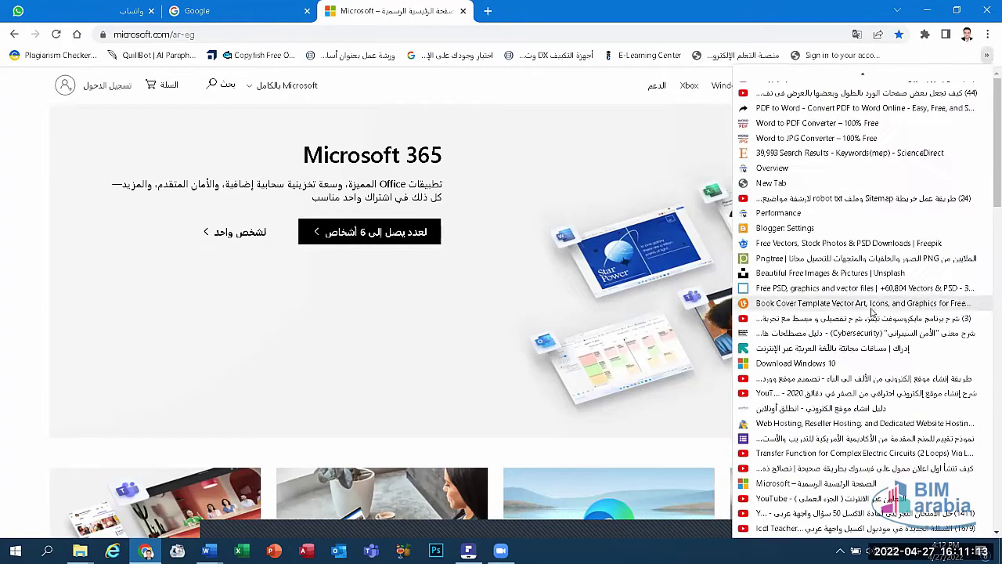
pyautogui.click(879, 70)
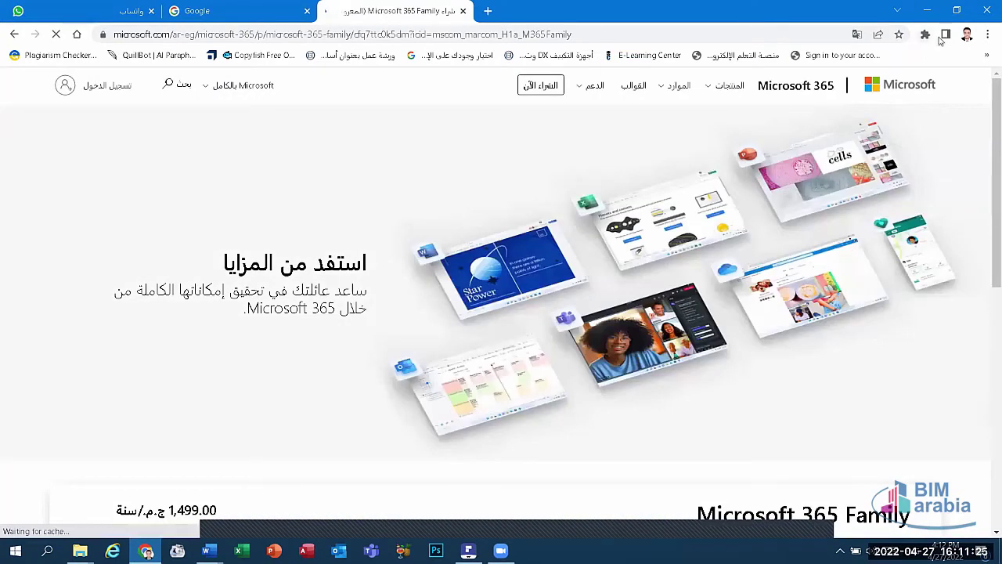
# Step: Open a new blank tab and close it again
pyautogui.click(989, 33)
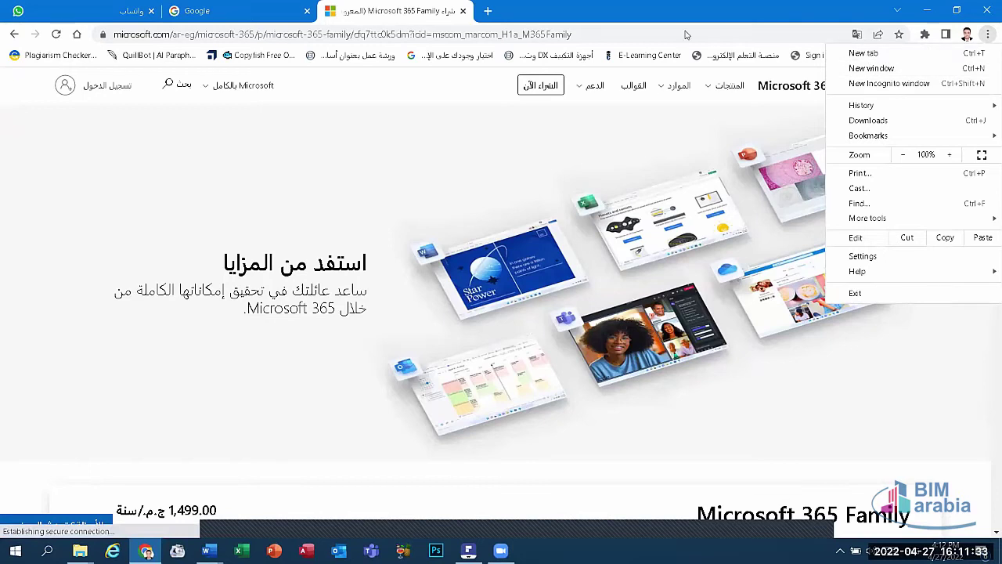
pyautogui.click(491, 10)
pyautogui.click(491, 11)
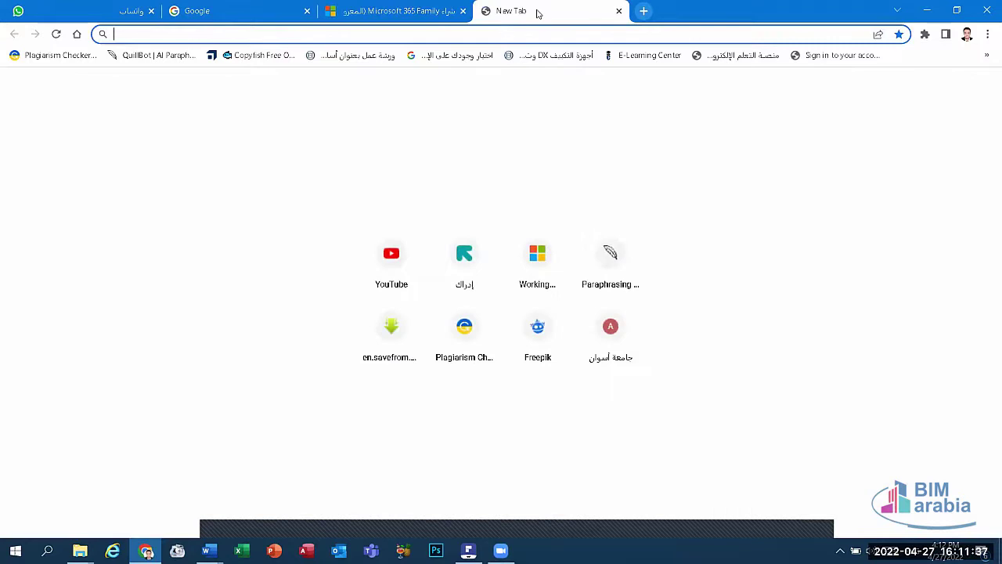
pyautogui.click(619, 10)
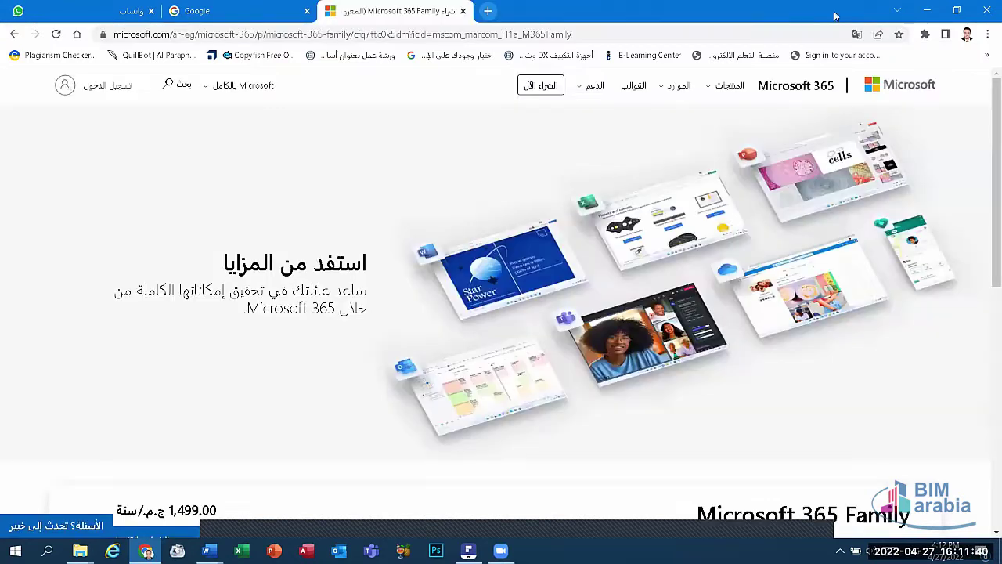
# Step: Open a new browser window, close it from the taskbar previews, and reopen Chrome's main menu
pyautogui.click(988, 34)
pyautogui.click(899, 71)
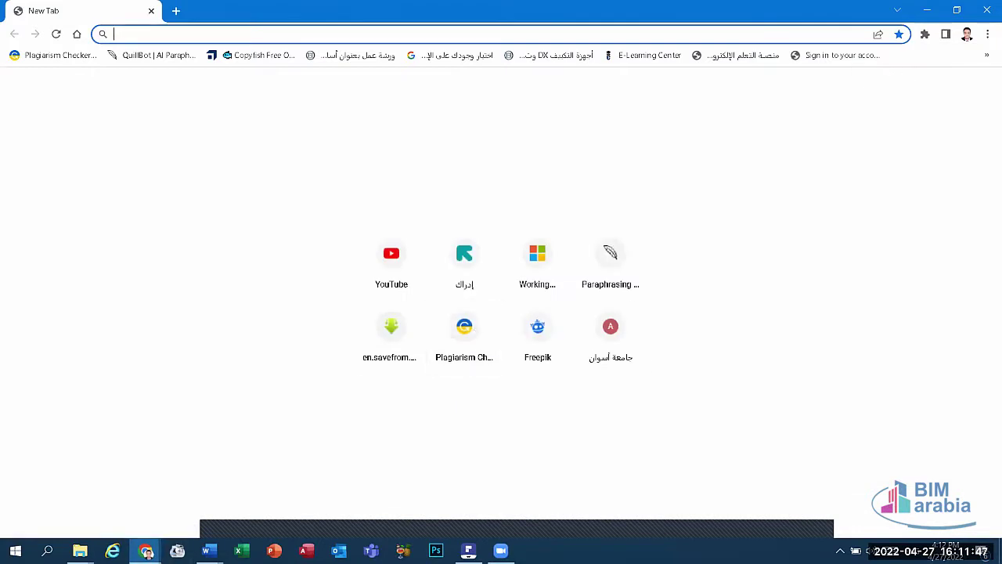
pyautogui.click(146, 550)
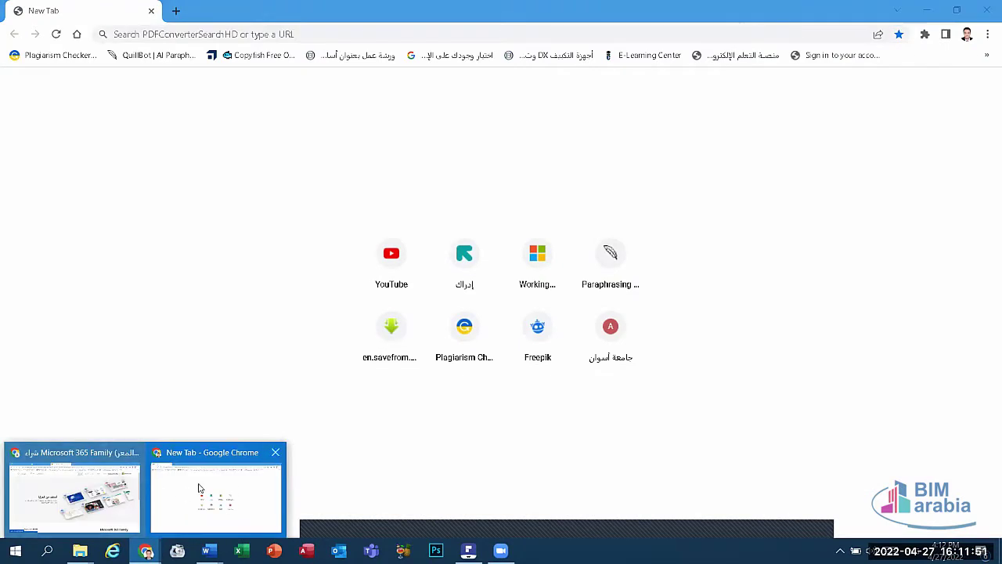
pyautogui.click(199, 488)
pyautogui.click(151, 10)
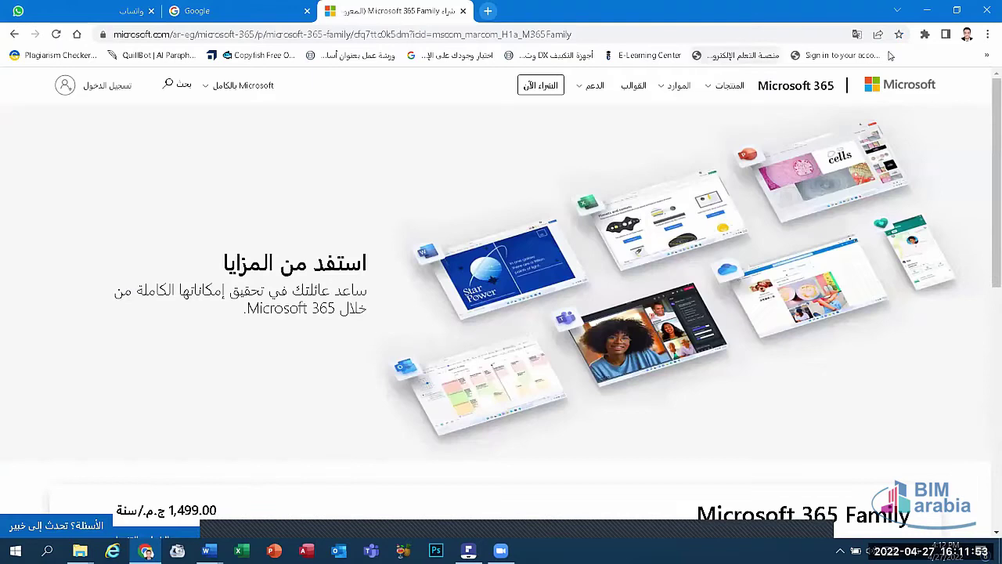
pyautogui.click(987, 37)
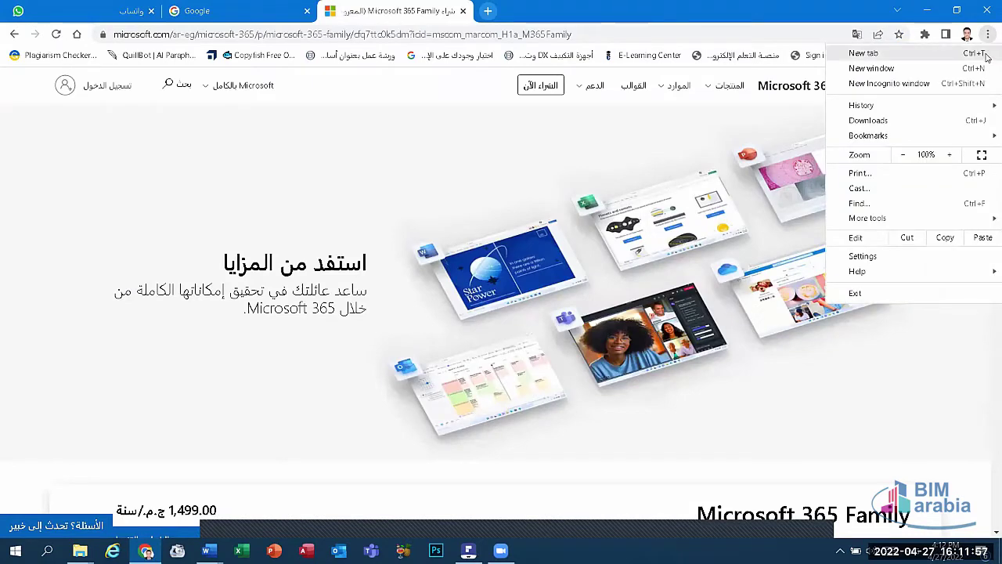
pyautogui.moveTo(862, 105)
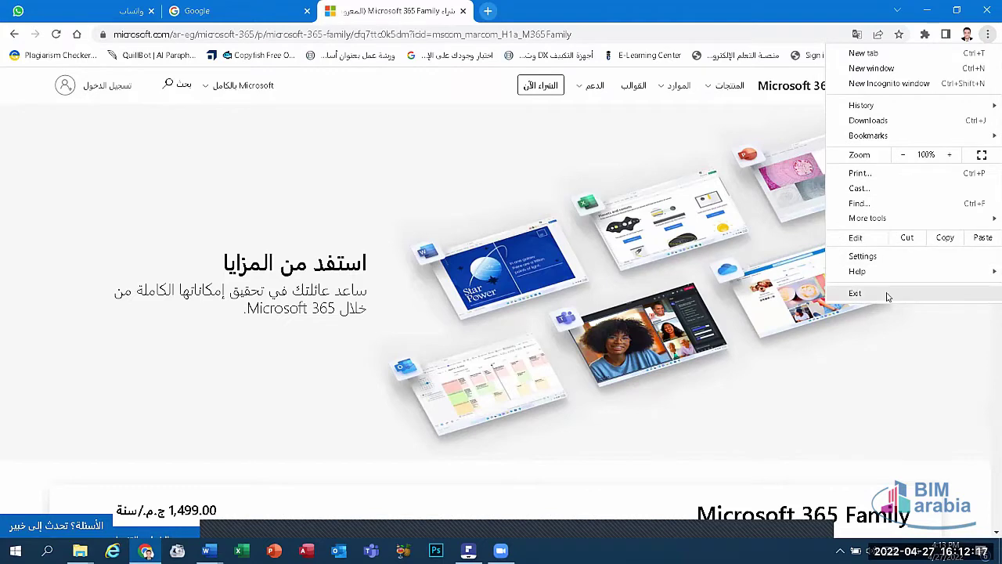
# Step: Open Settings and browse the Autofill, Privacy and security, Security and Search engine pages
pyautogui.click(863, 256)
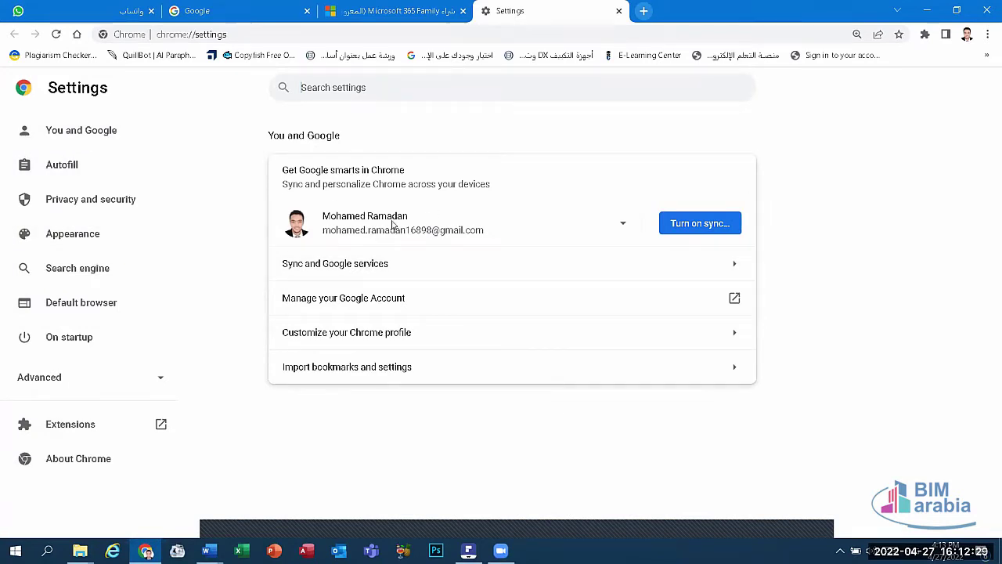
pyautogui.click(59, 171)
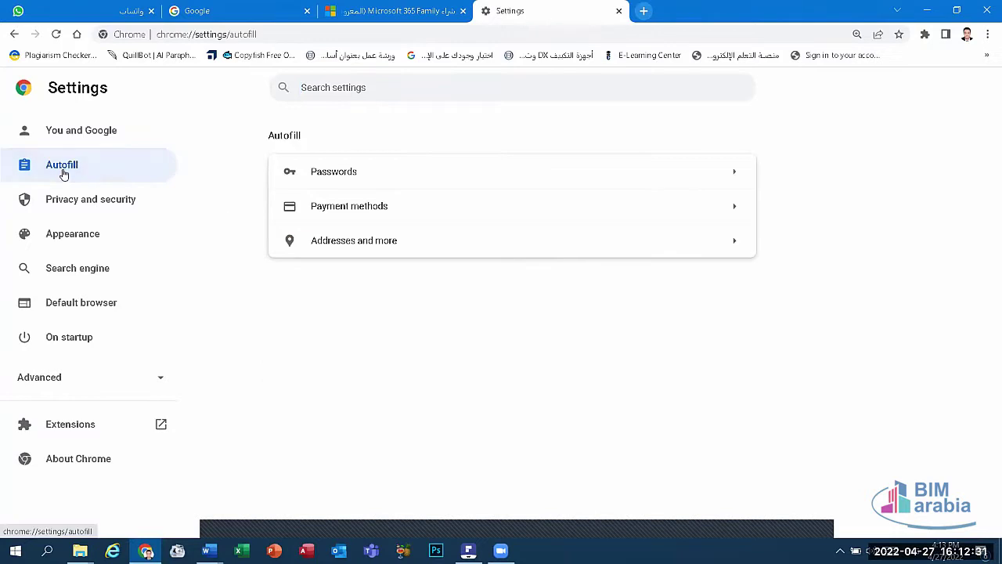
pyautogui.click(100, 208)
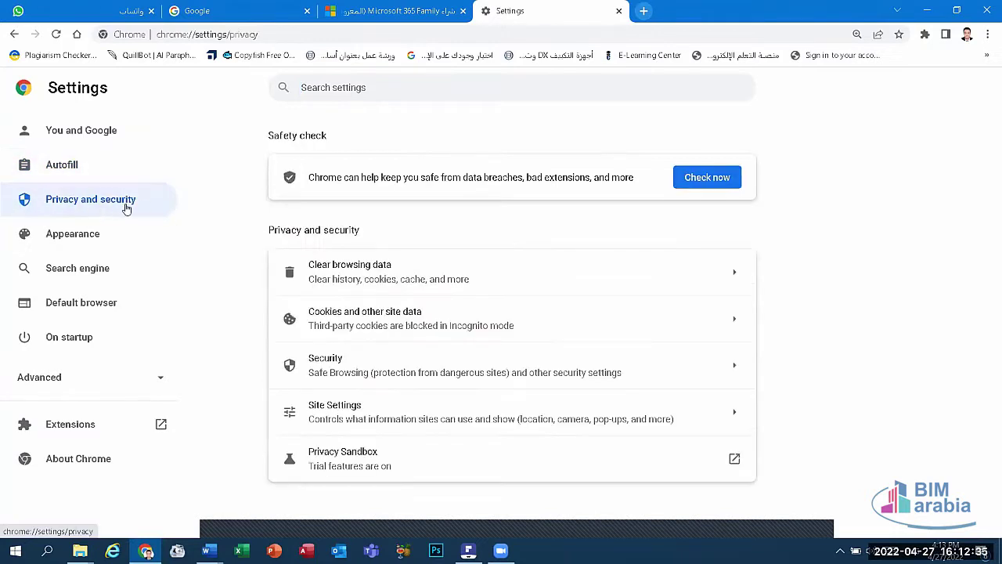
pyautogui.click(373, 362)
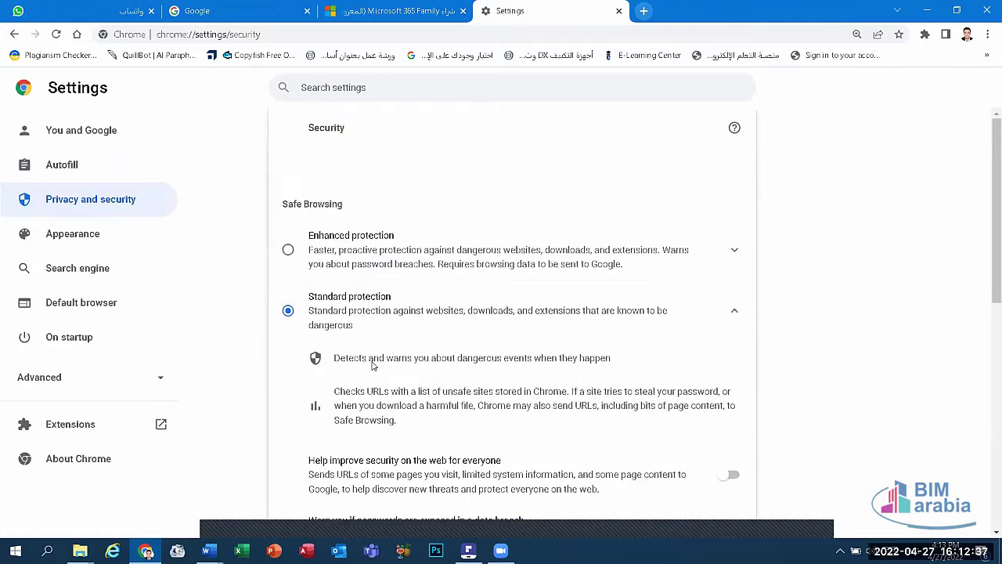
pyautogui.scroll(-4, 346, 333)
pyautogui.scroll(-5, 345, 332)
pyautogui.scroll(4, 340, 324)
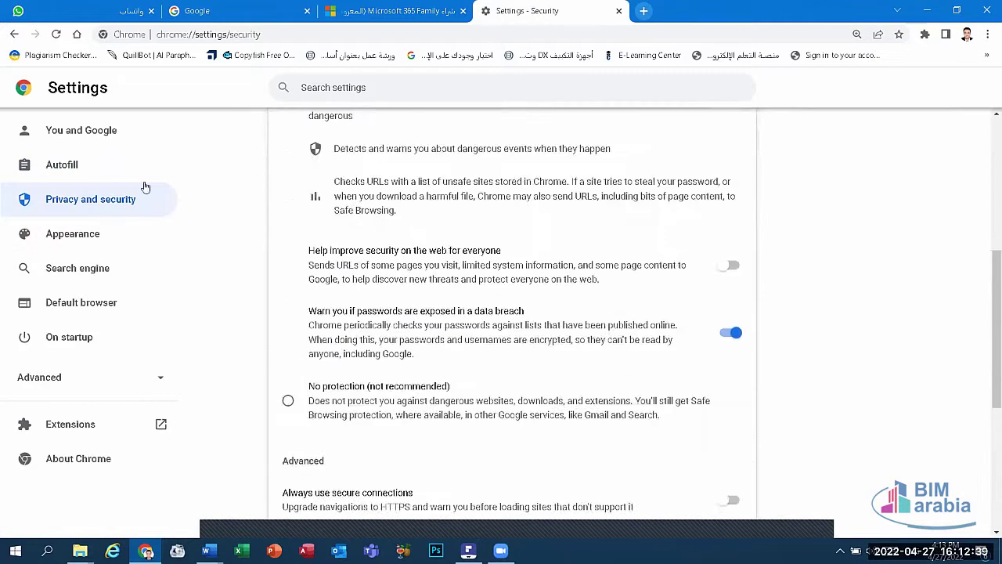
pyautogui.scroll(3, 146, 188)
pyautogui.click(99, 269)
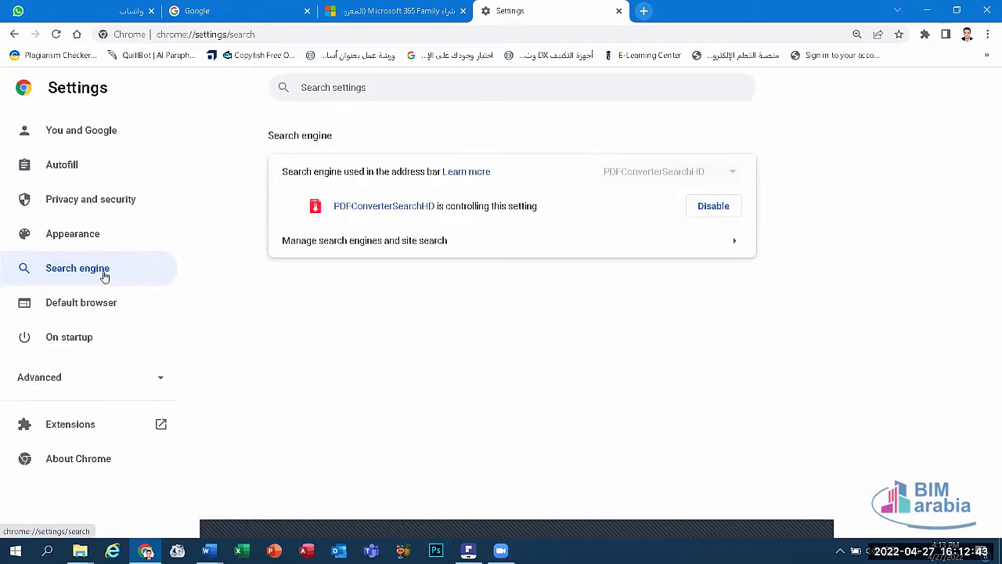
# Step: Glance at the Google tab, step back through the settings pages, then close the Settings tab
pyautogui.click(258, 9)
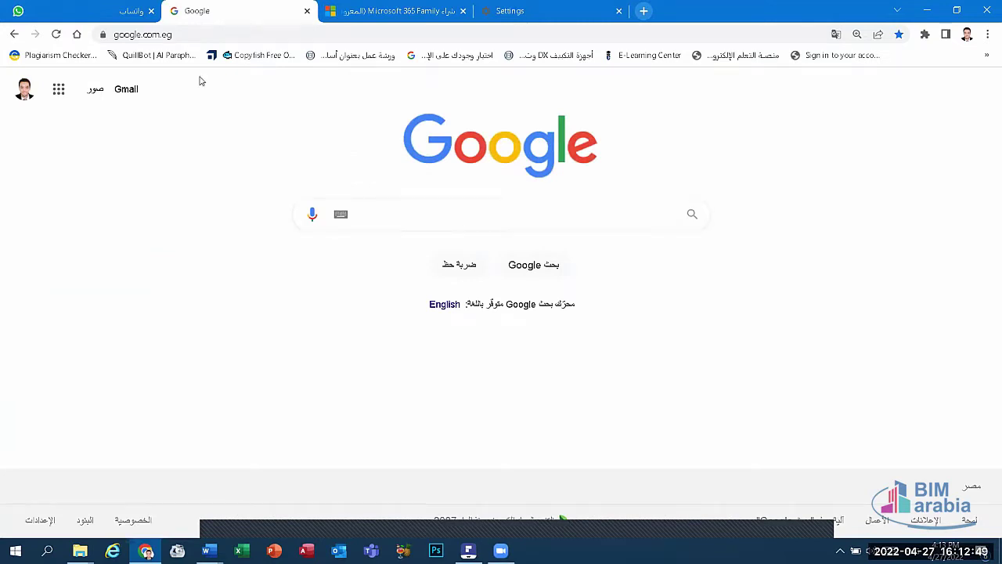
pyautogui.click(506, 8)
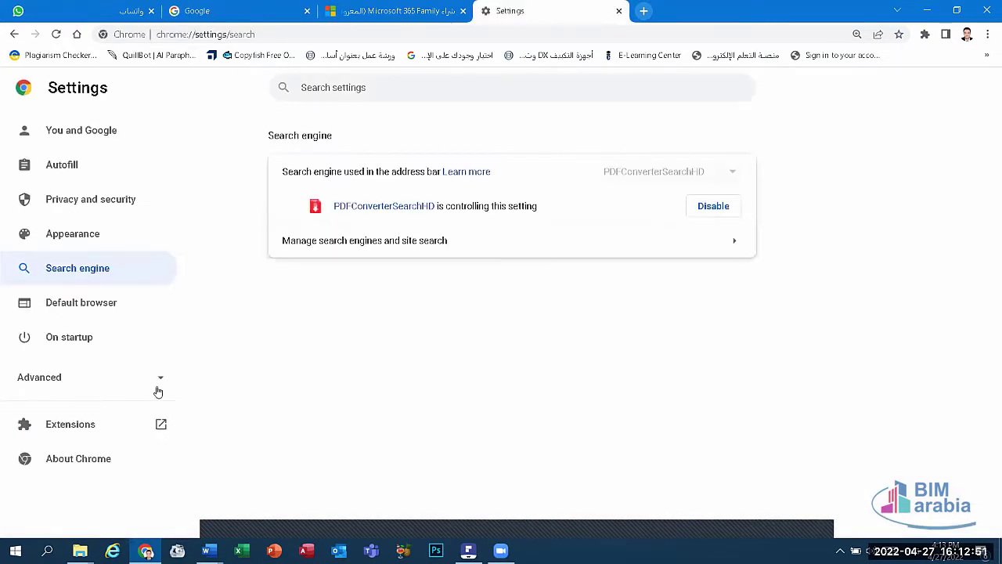
pyautogui.click(14, 34)
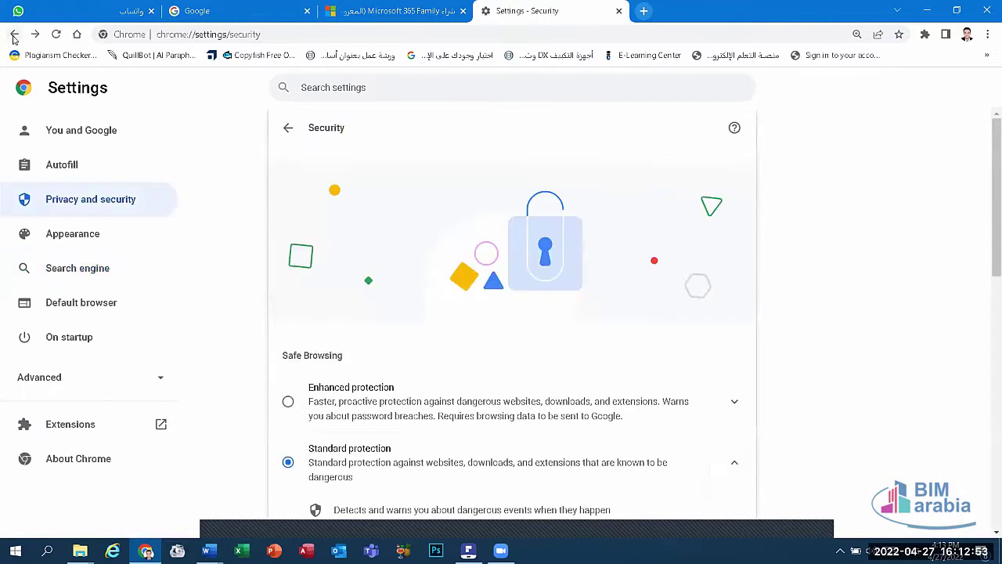
pyautogui.click(14, 35)
pyautogui.click(16, 35)
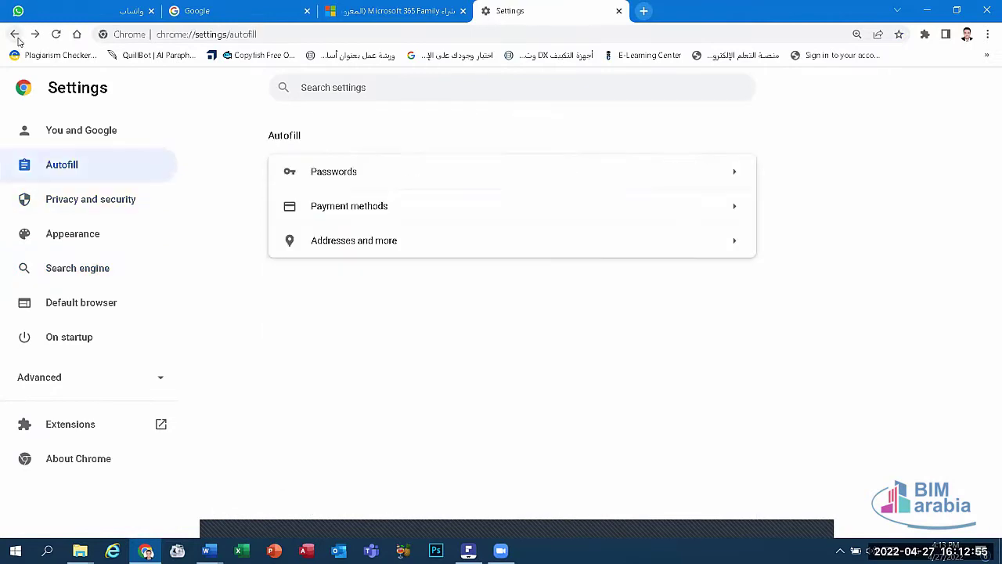
pyautogui.click(16, 35)
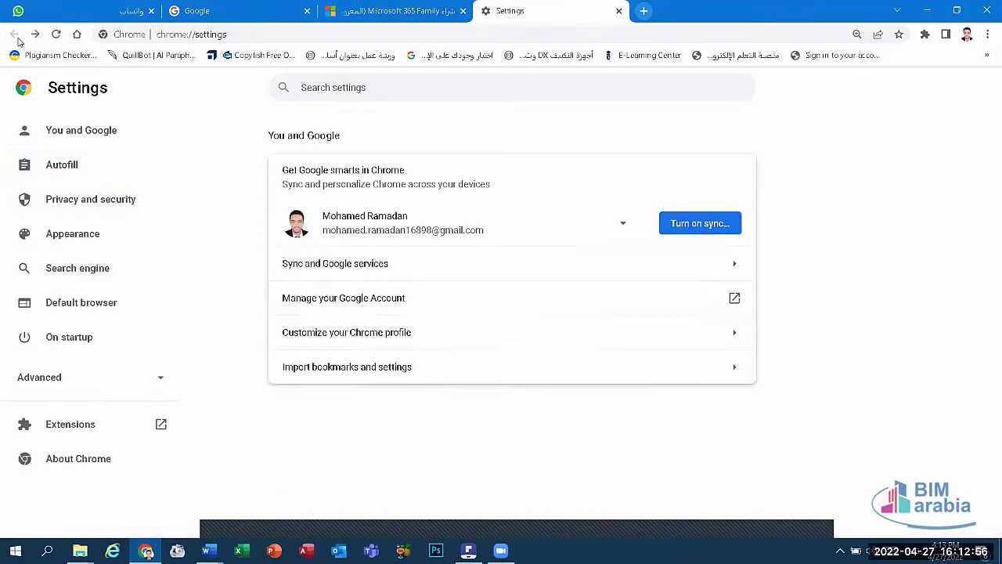
pyautogui.click(619, 11)
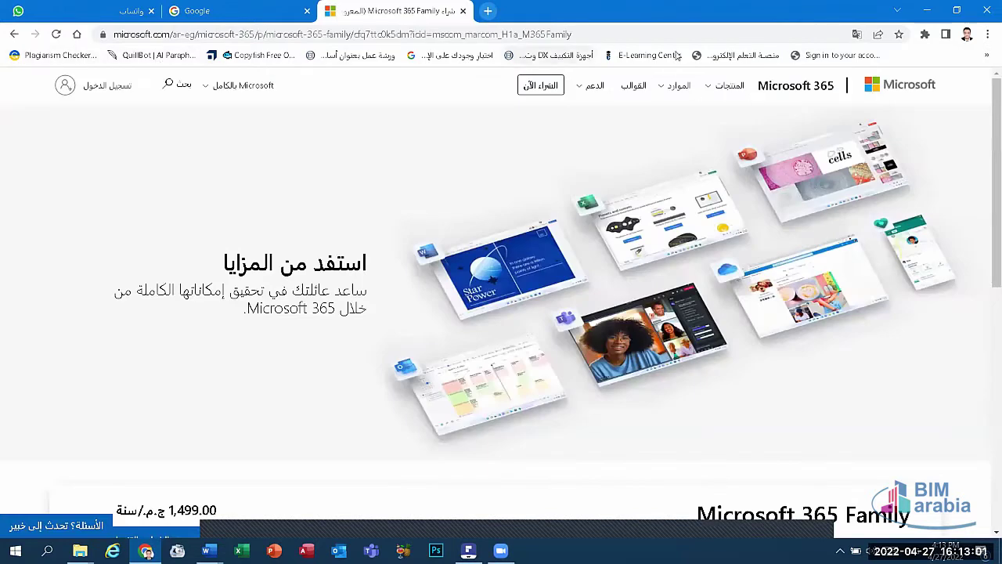
# Step: Switch to the Google homepage tab, scroll through the Google apps grid, then dismiss it
pyautogui.click(236, 13)
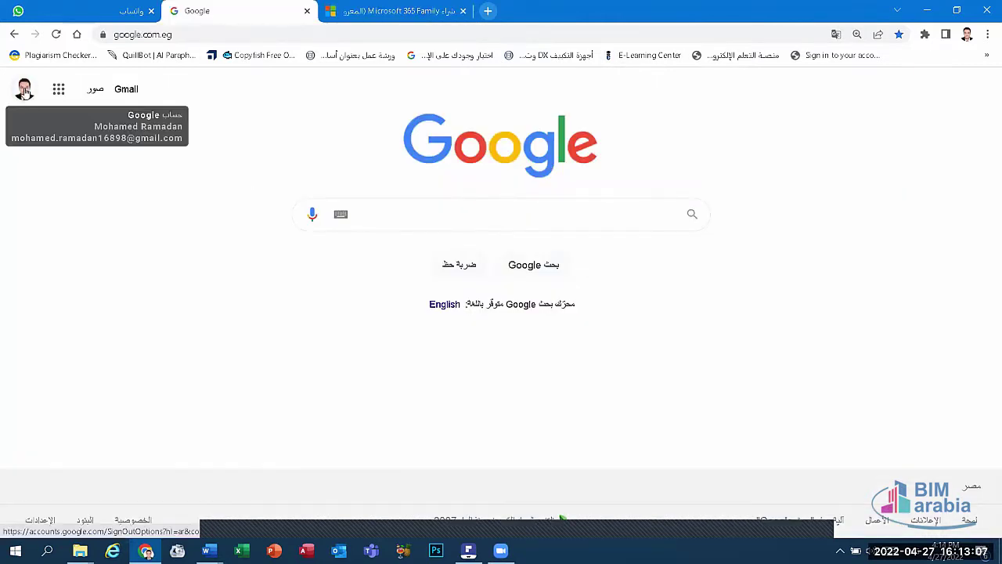
pyautogui.click(59, 88)
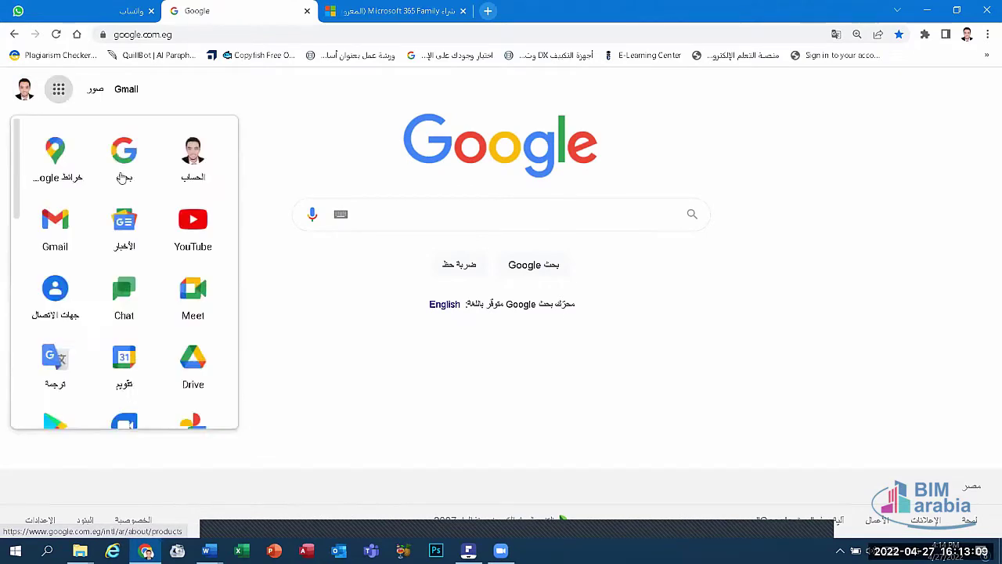
pyautogui.scroll(-3, 130, 275)
pyautogui.scroll(-5, 131, 275)
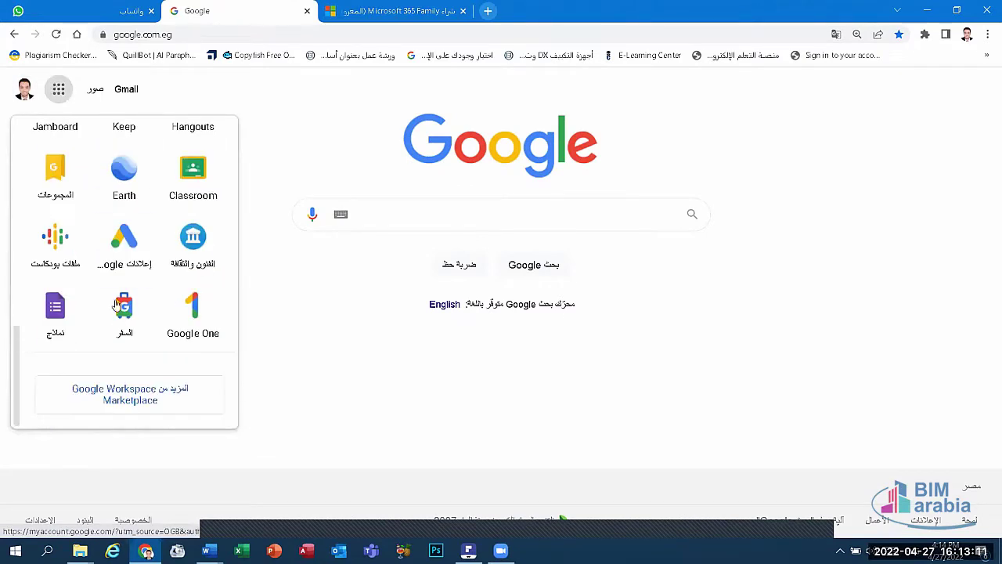
pyautogui.scroll(10, 101, 208)
pyautogui.click(347, 161)
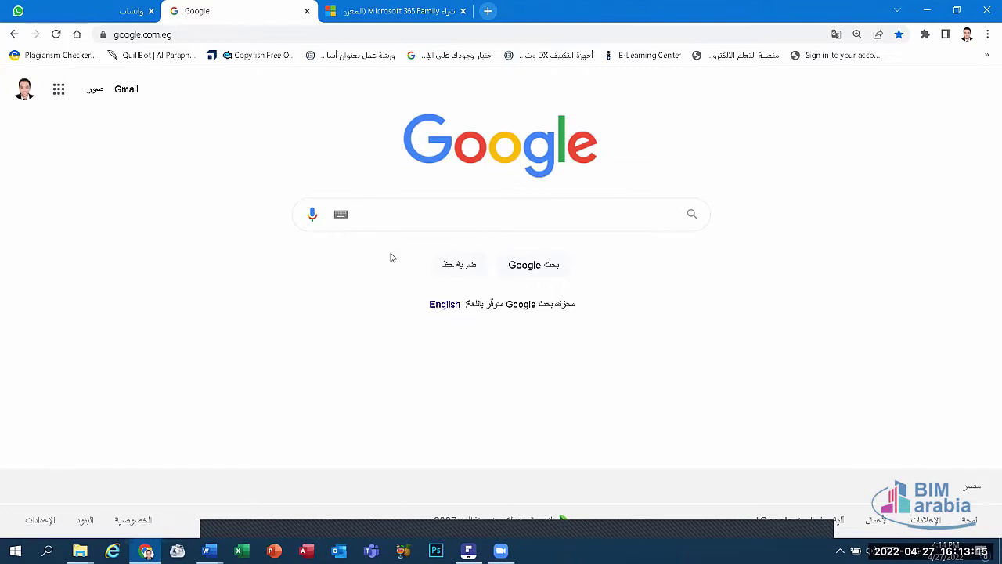
# Step: Rerun the microsoft search from history, select its knowledge panel description, then show News results
pyautogui.click(531, 216)
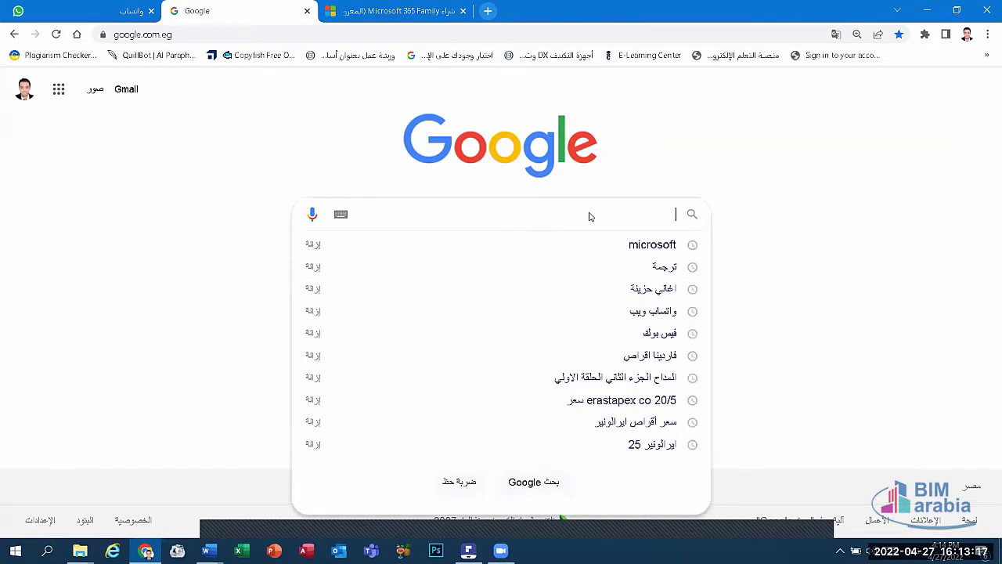
pyautogui.click(670, 247)
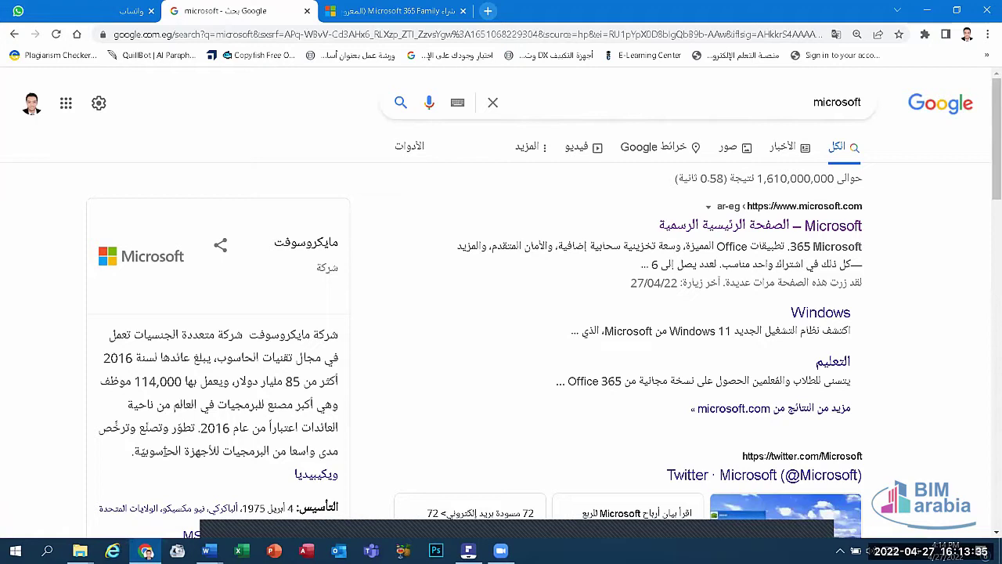
pyautogui.moveTo(220, 452); pyautogui.dragTo(338, 331)
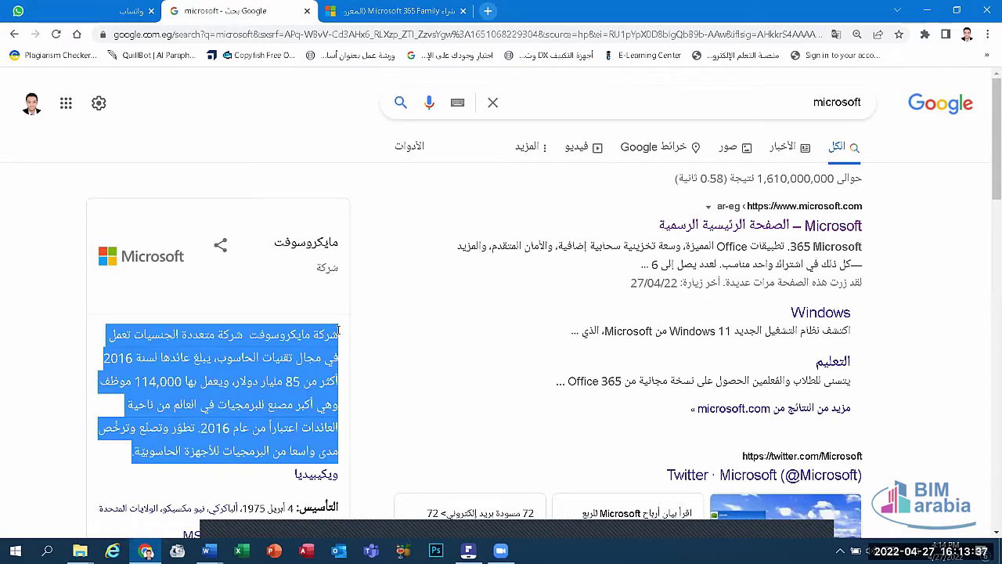
pyautogui.scroll(-4, 339, 334)
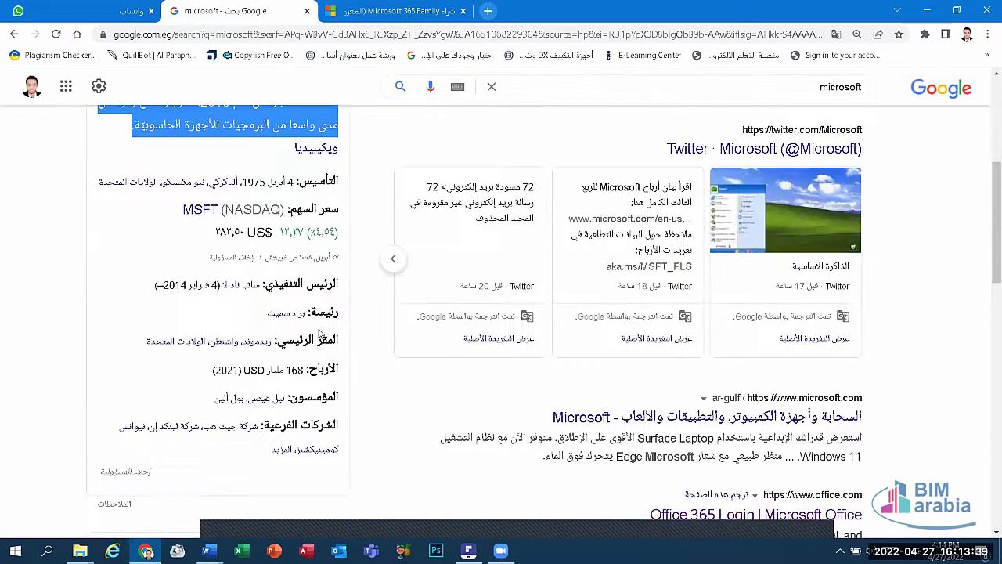
pyautogui.scroll(1, 319, 334)
pyautogui.scroll(3, 320, 333)
pyautogui.click(509, 195)
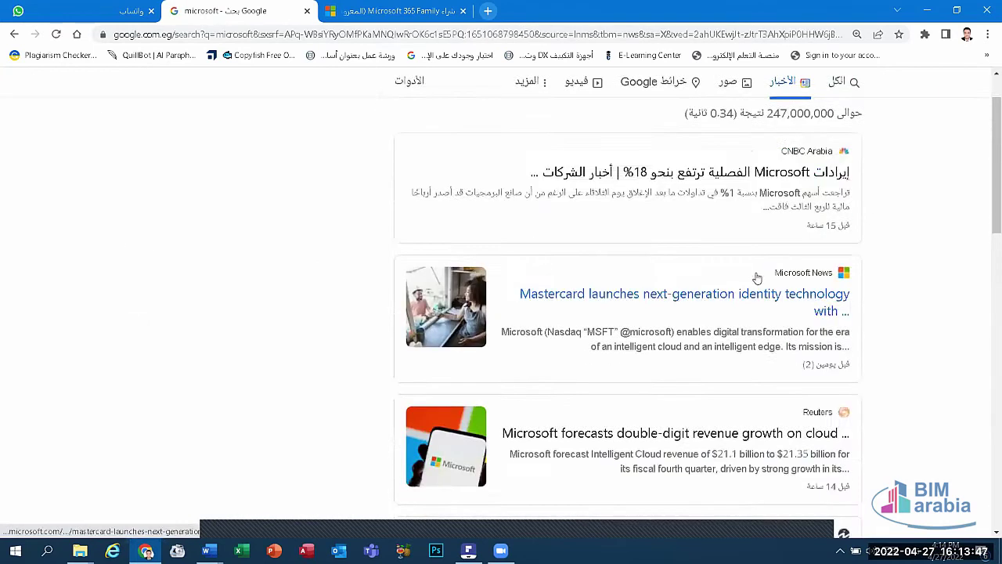
# Step: View the microsoft results as Images, Maps and Videos, check More, then return to All
pyautogui.scroll(-4, 754, 280)
pyautogui.scroll(-4, 757, 278)
pyautogui.scroll(3, 758, 278)
pyautogui.scroll(5, 764, 251)
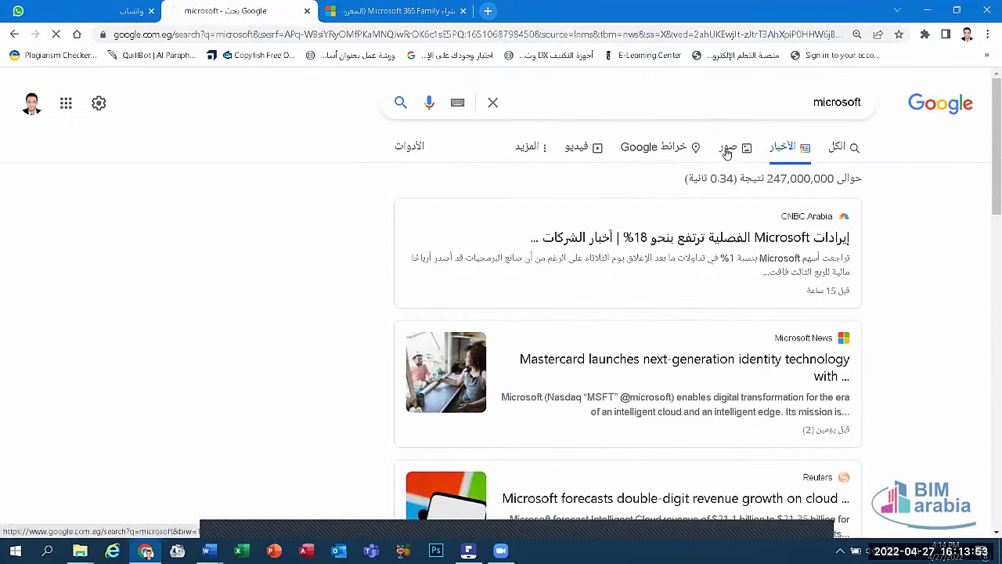
pyautogui.click(727, 150)
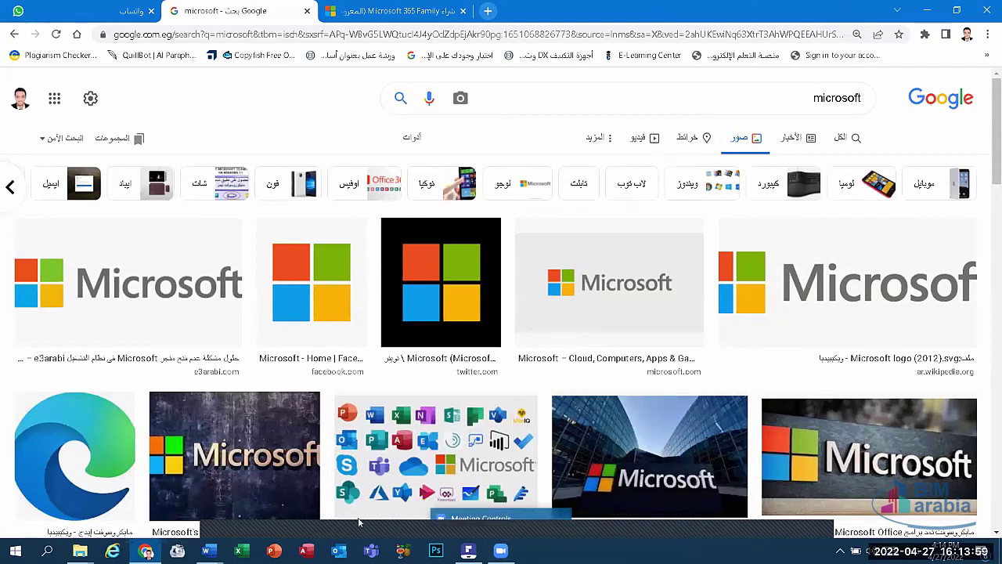
pyautogui.click(702, 149)
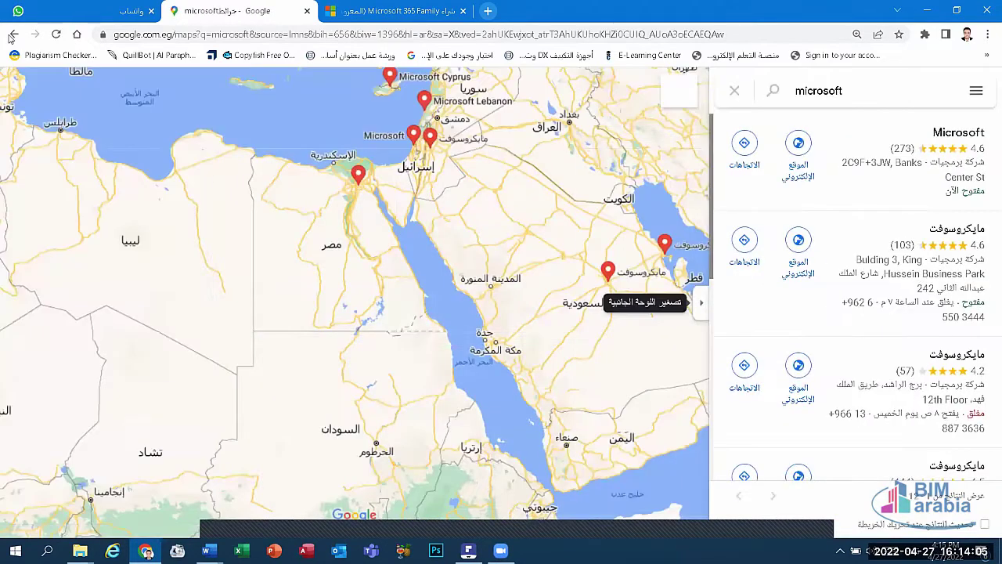
pyautogui.click(13, 35)
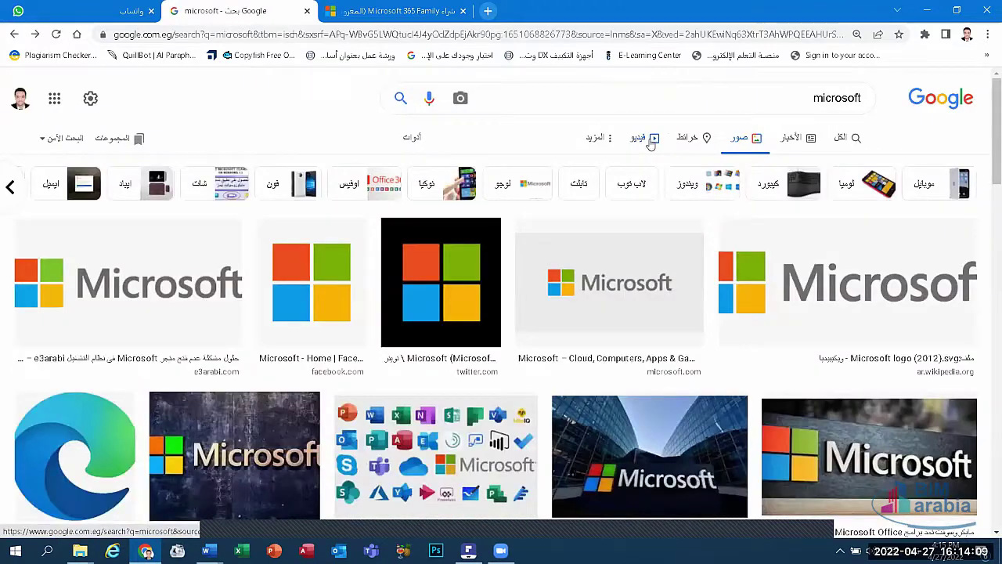
pyautogui.click(648, 141)
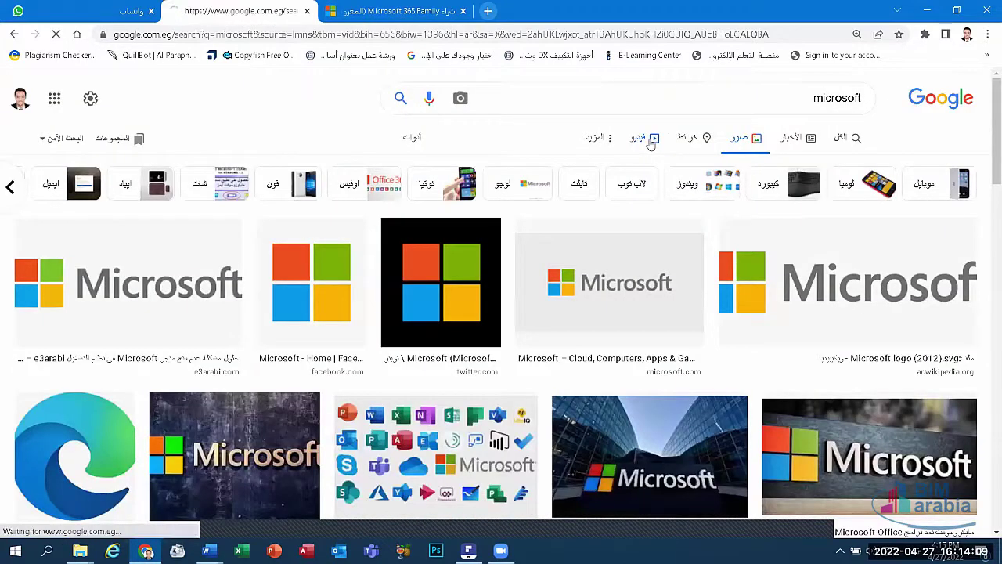
pyautogui.scroll(-4, 714, 226)
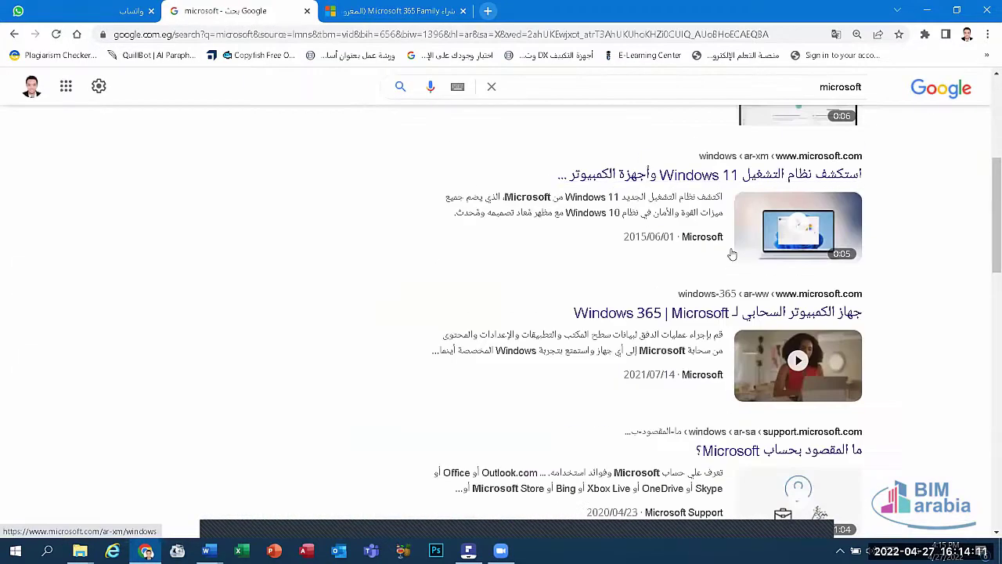
pyautogui.scroll(4, 705, 220)
pyautogui.click(536, 148)
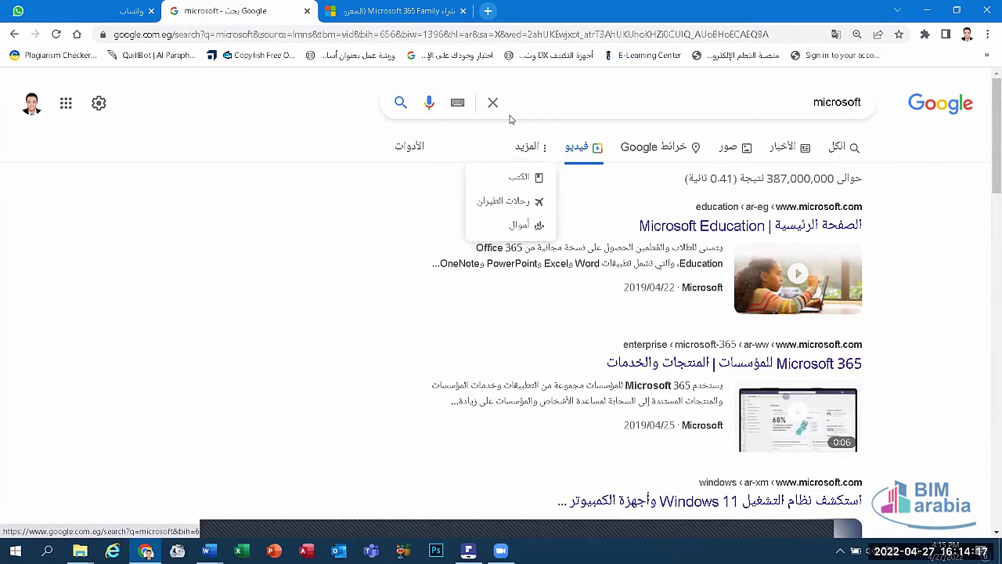
pyautogui.click(842, 147)
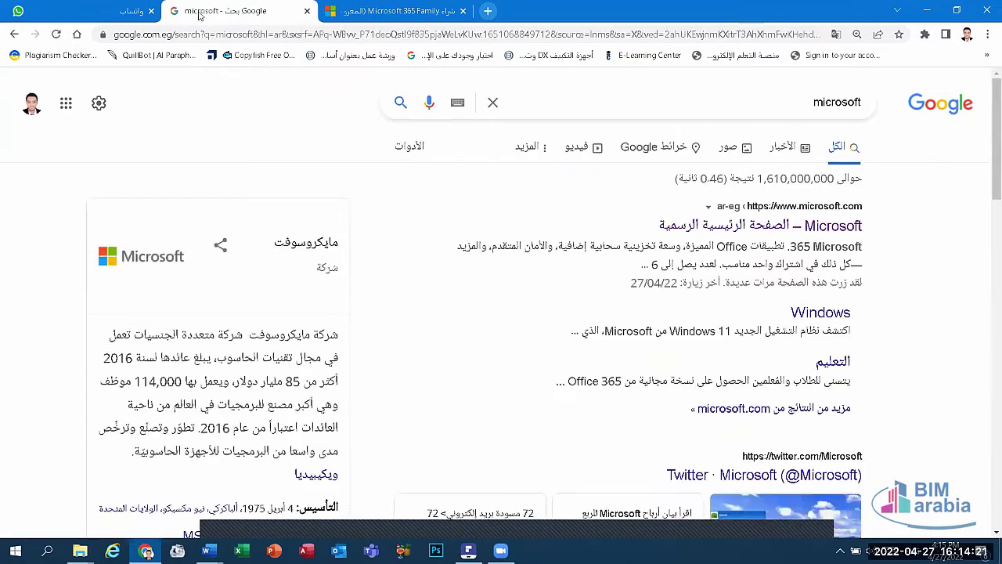
# Step: Briefly switch tabs, then step back through the microsoft results history to the tab's start page
pyautogui.click(360, 5)
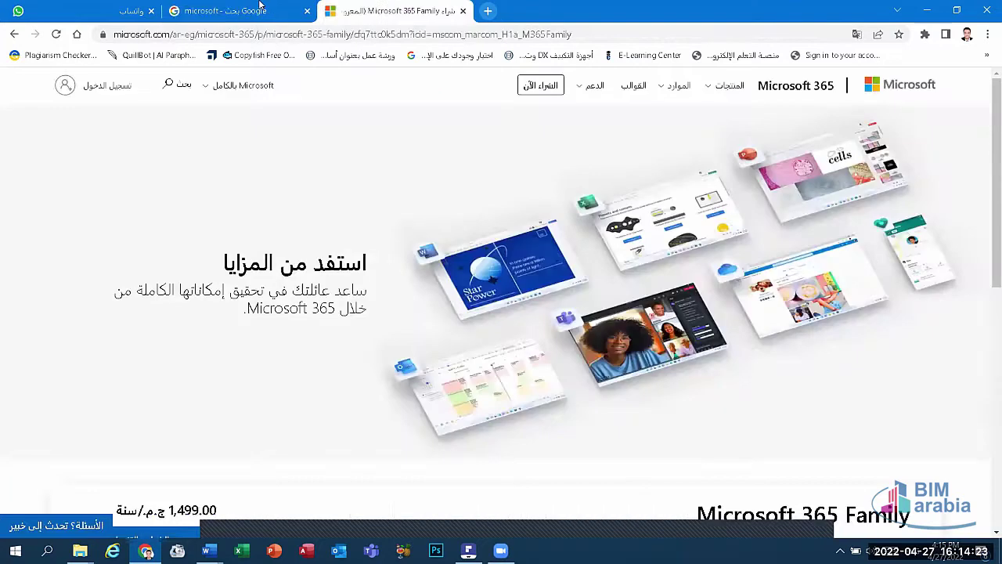
pyautogui.click(260, 8)
pyautogui.click(14, 36)
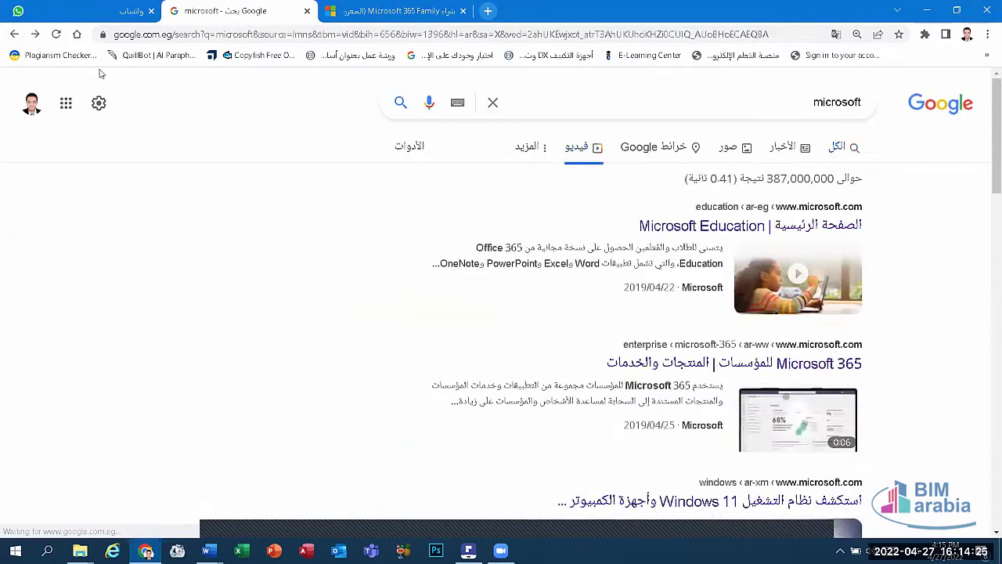
pyautogui.click(14, 36)
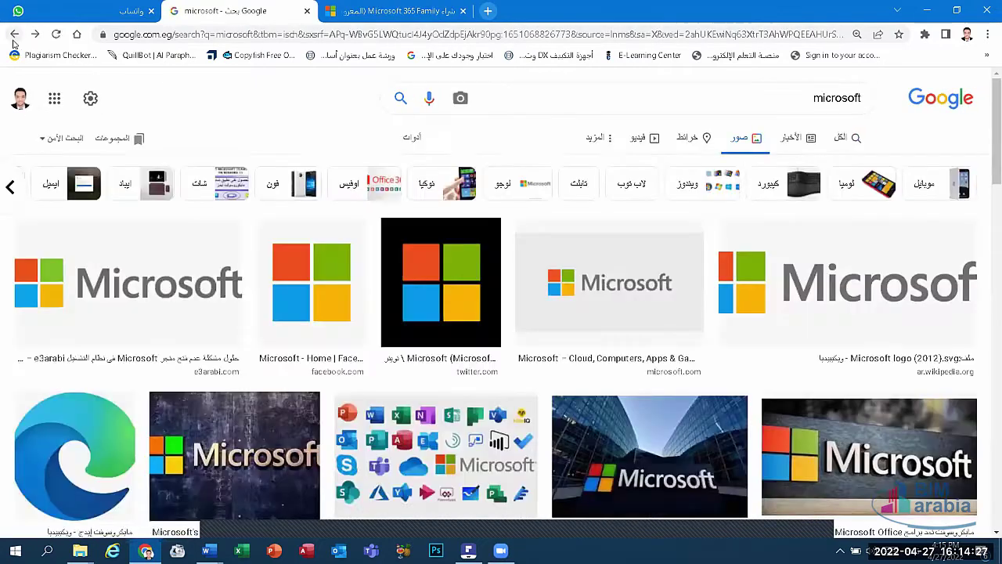
pyautogui.click(14, 36)
pyautogui.click(14, 35)
pyautogui.click(14, 35)
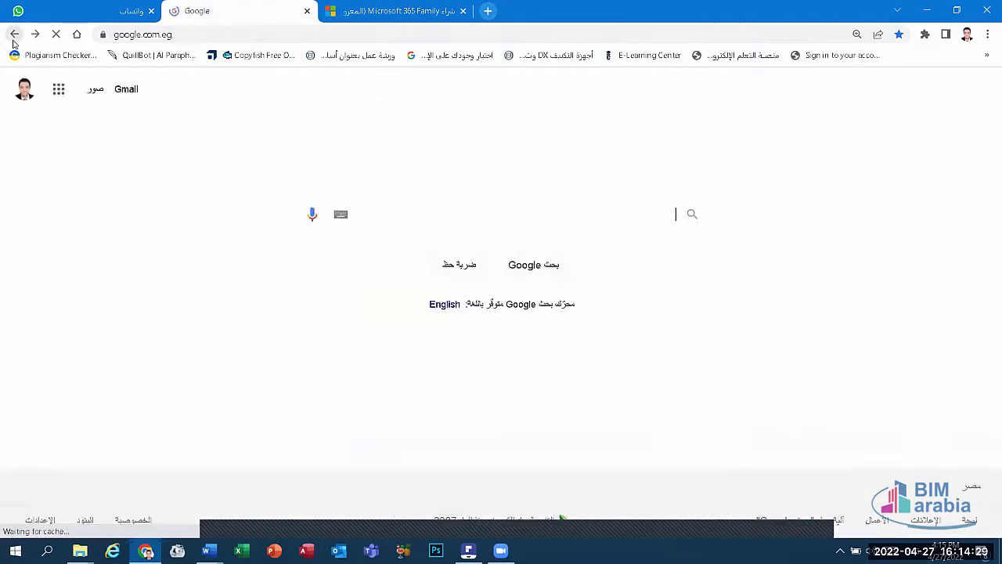
pyautogui.click(14, 35)
# Step: Load the Google home page google.com.eg from the address bar
pyautogui.click(196, 38)
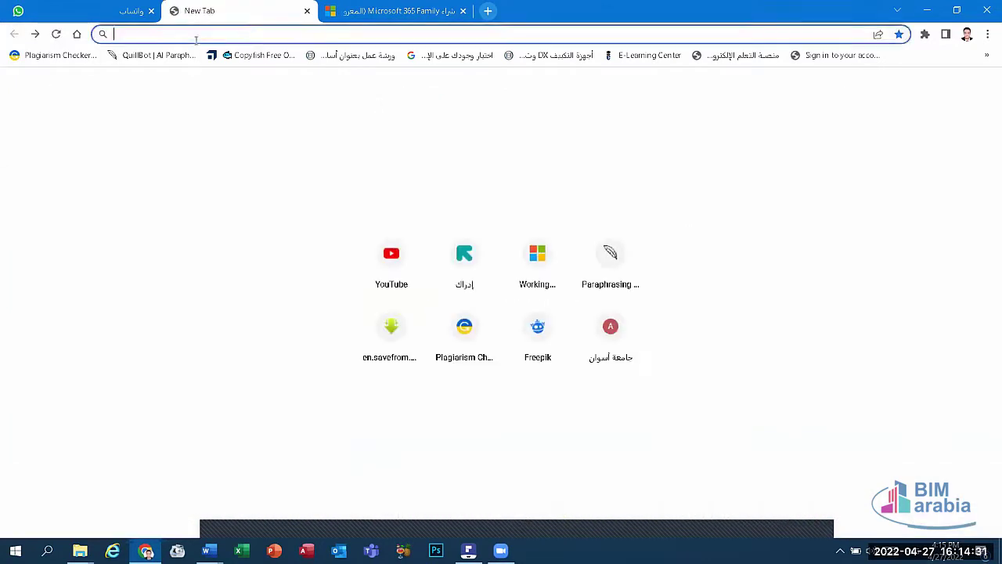
pyautogui.write('g')
pyautogui.press('Return')
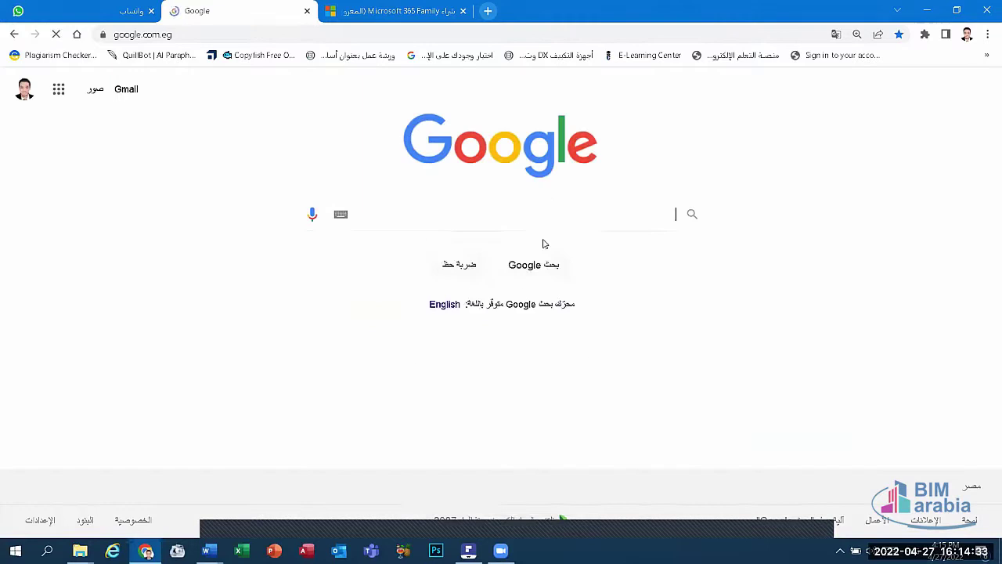
# Step: Search time + egypt to see Cairo's local time, then go back to the Google homepage
pyautogui.click(546, 213)
pyautogui.write('t')
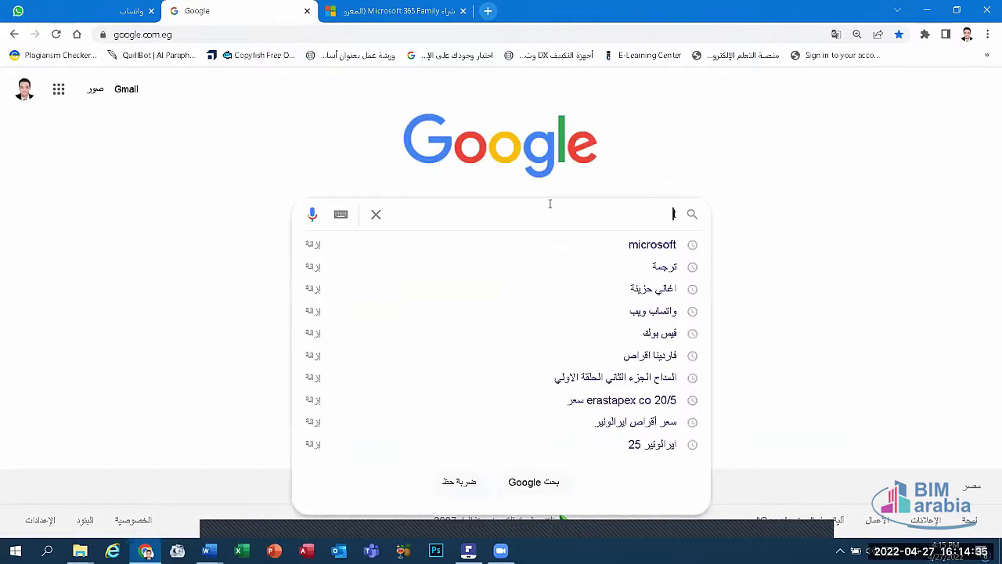
pyautogui.write('im')
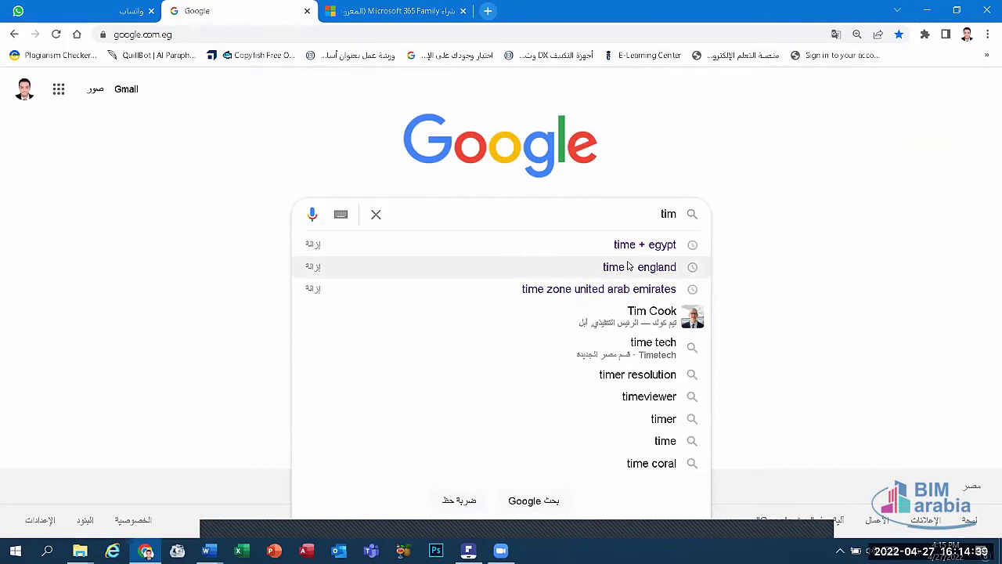
pyautogui.click(644, 244)
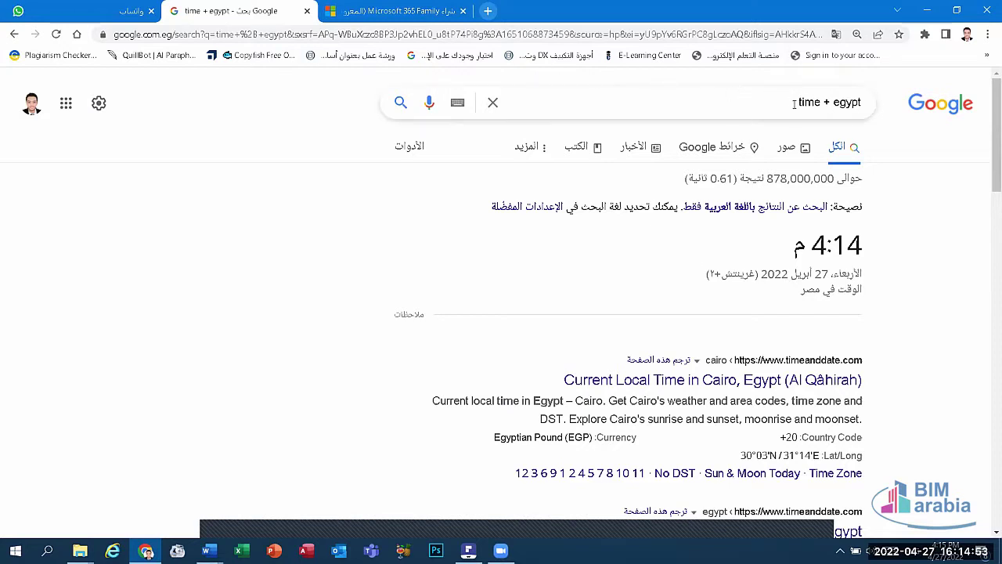
pyautogui.doubleClick(850, 102)
pyautogui.click(869, 106)
pyautogui.hotkey('ctrl', 'a')
pyautogui.press('Right')
pyautogui.click(15, 35)
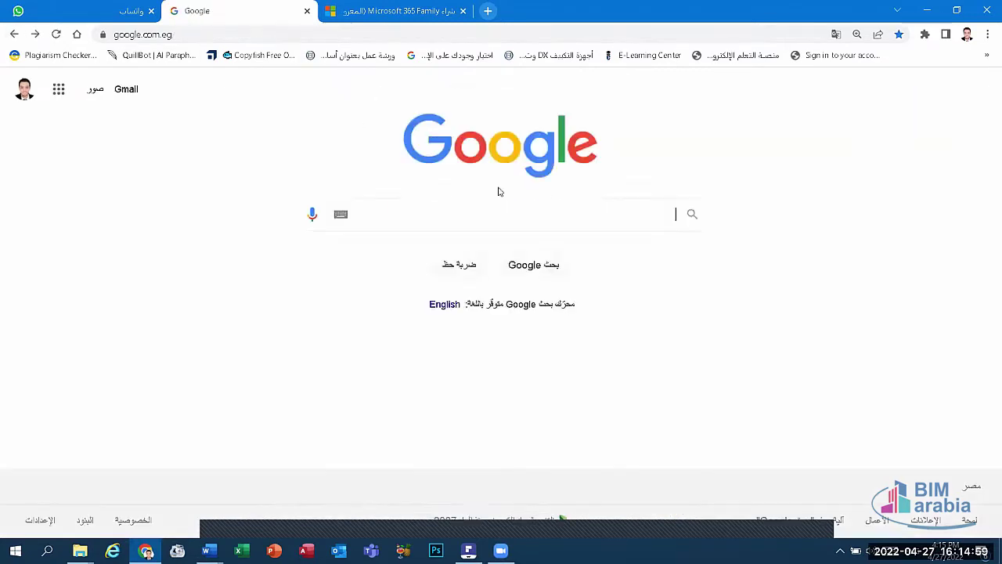
# Step: Search Google for english 101 using the suggestion
pyautogui.click(631, 215)
pyautogui.write('e')
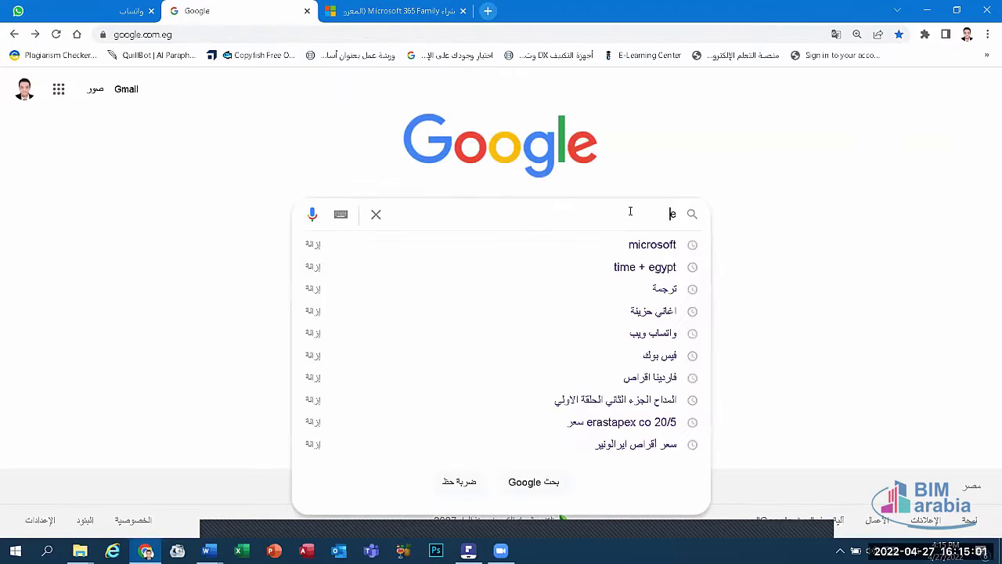
pyautogui.write('g')
pyautogui.press('BackSpace')
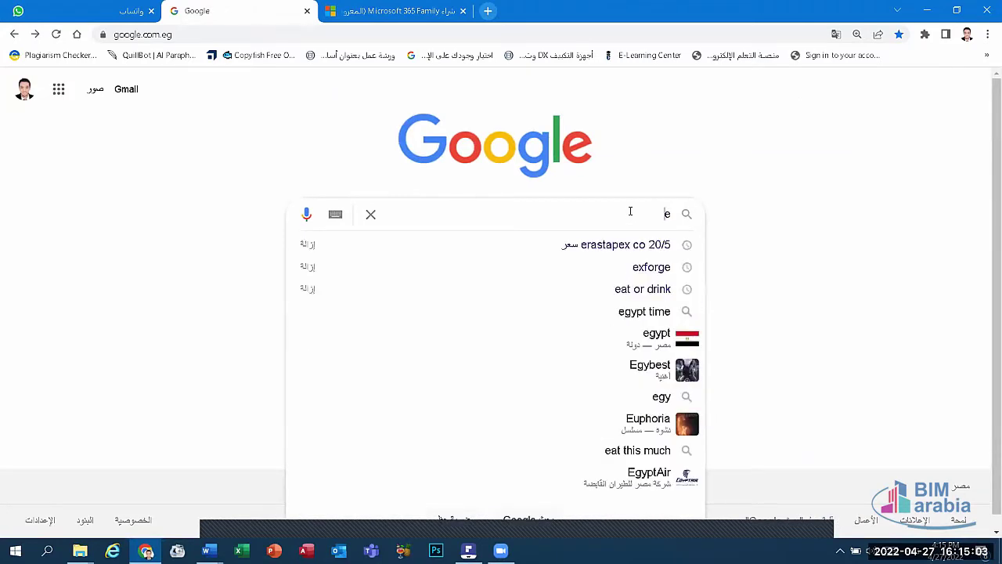
pyautogui.write('ng')
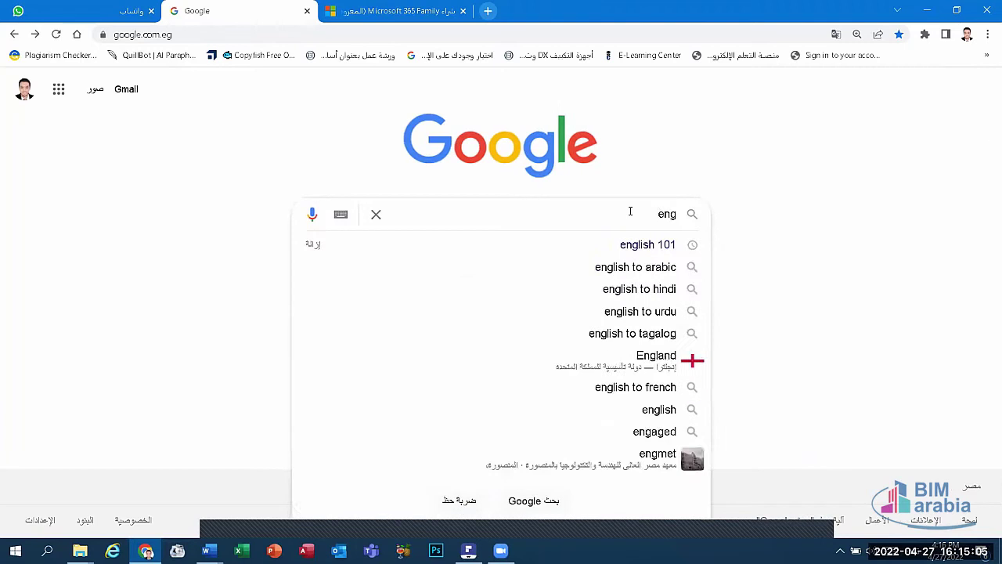
pyautogui.write('lish 1')
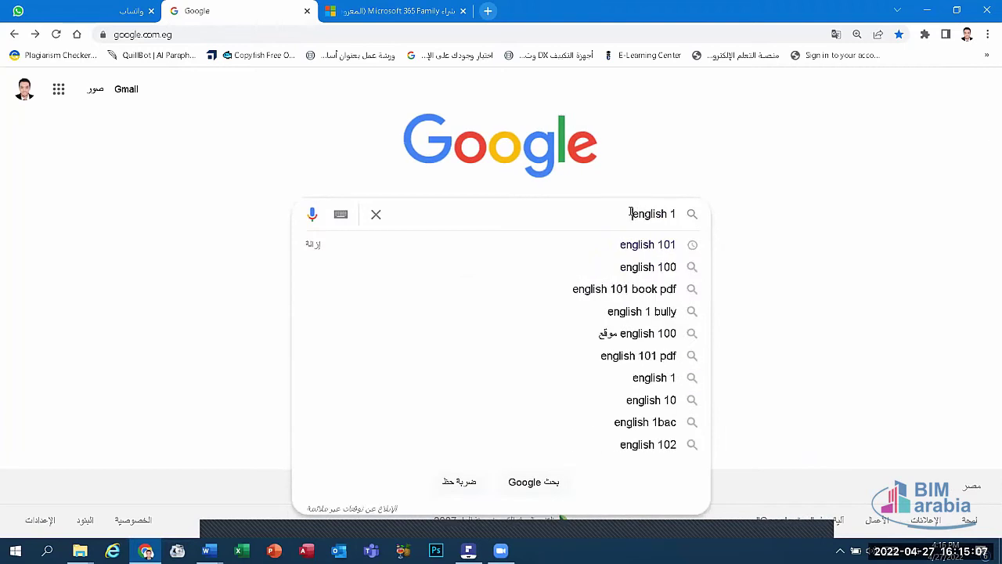
pyautogui.write('01')
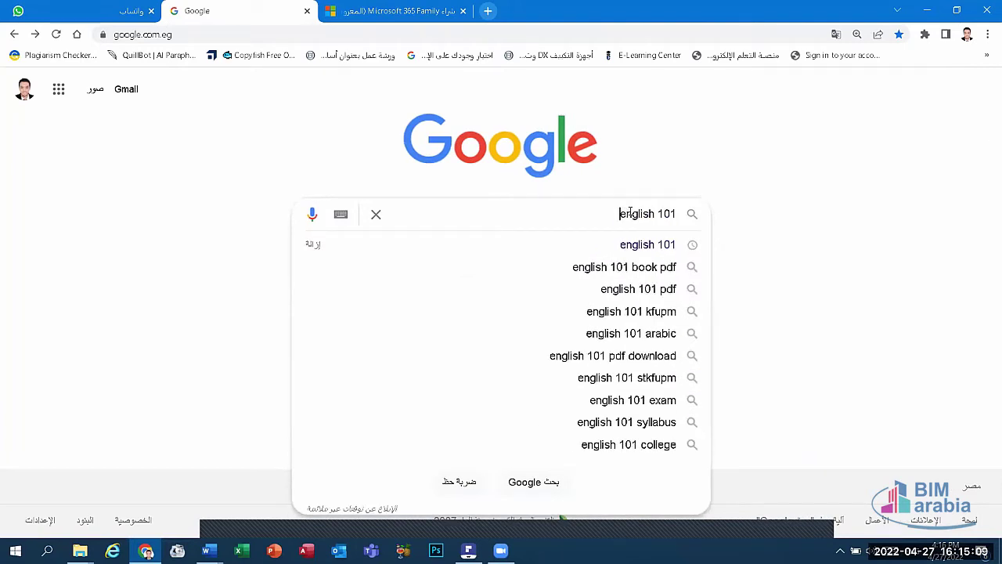
pyautogui.click(604, 242)
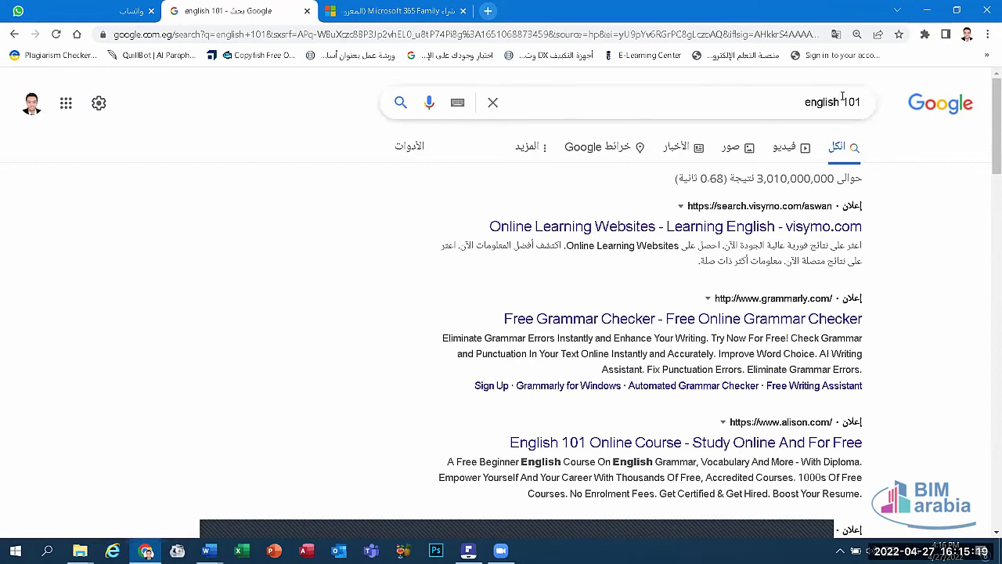
# Step: Edit the query's number from 101 to 102, then to 103
pyautogui.moveTo(842, 102); pyautogui.dragTo(870, 107)
pyautogui.doubleClick(852, 102)
pyautogui.write('1')
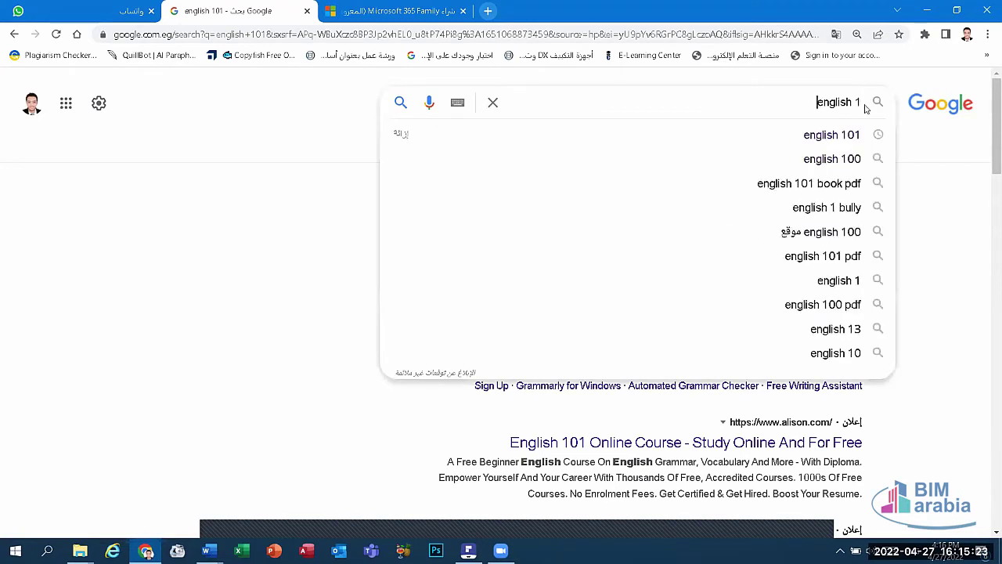
pyautogui.write('02')
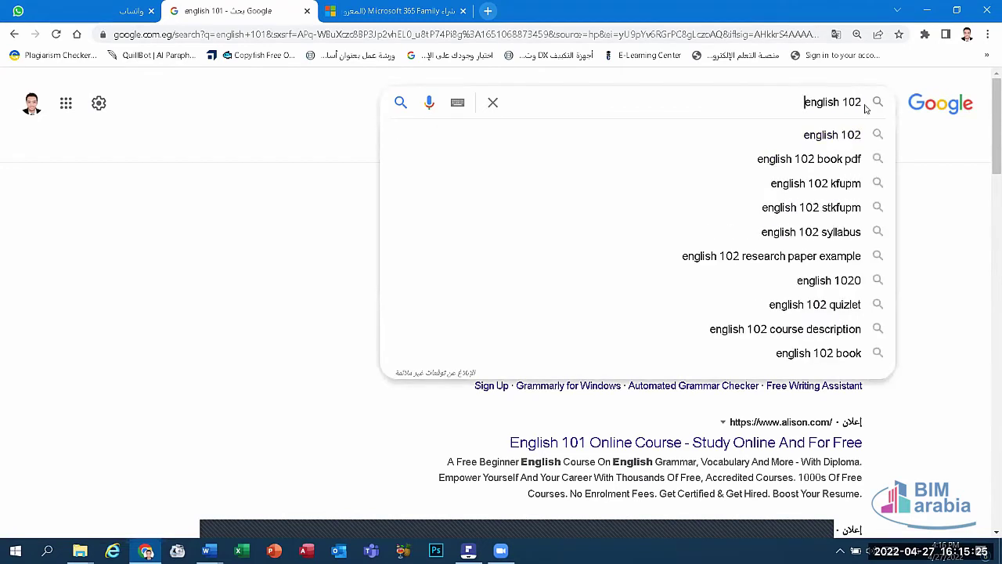
pyautogui.moveTo(844, 102); pyautogui.dragTo(873, 112)
pyautogui.write('1')
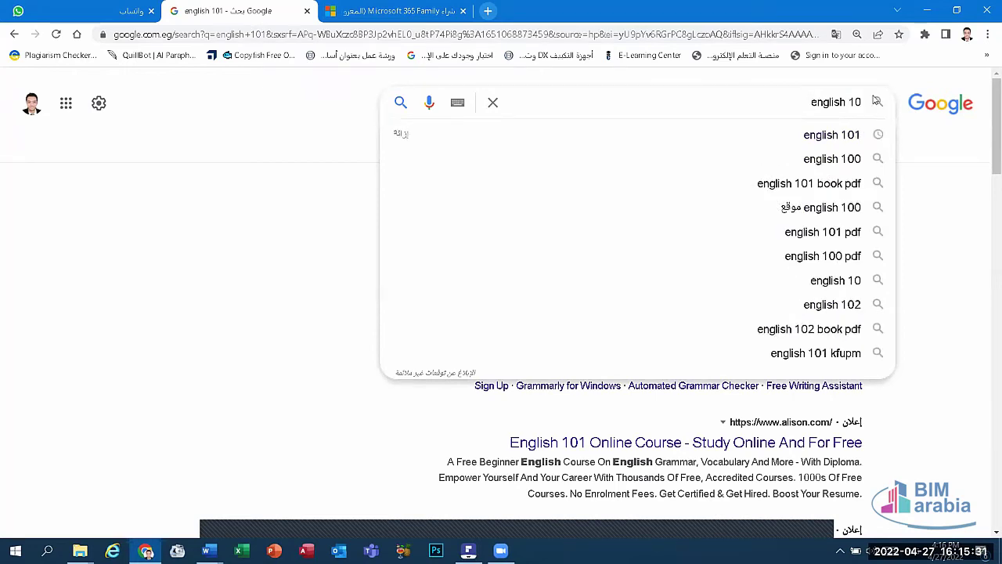
pyautogui.write('3')
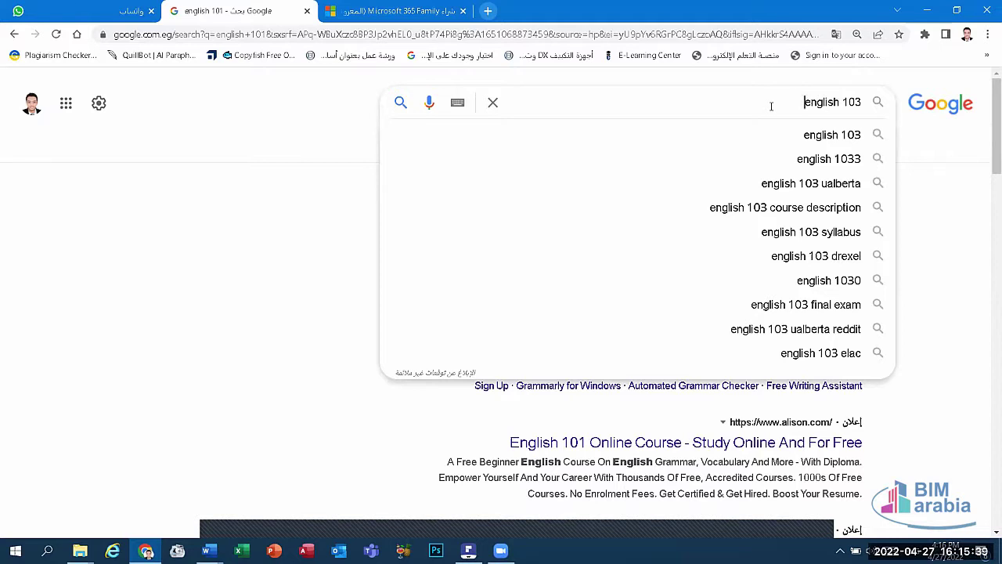
pyautogui.write('1')
pyautogui.press('BackSpace')
# Step: Select the english 103 query and clear the search box
pyautogui.doubleClick(851, 102)
pyautogui.moveTo(783, 102); pyautogui.dragTo(842, 105)
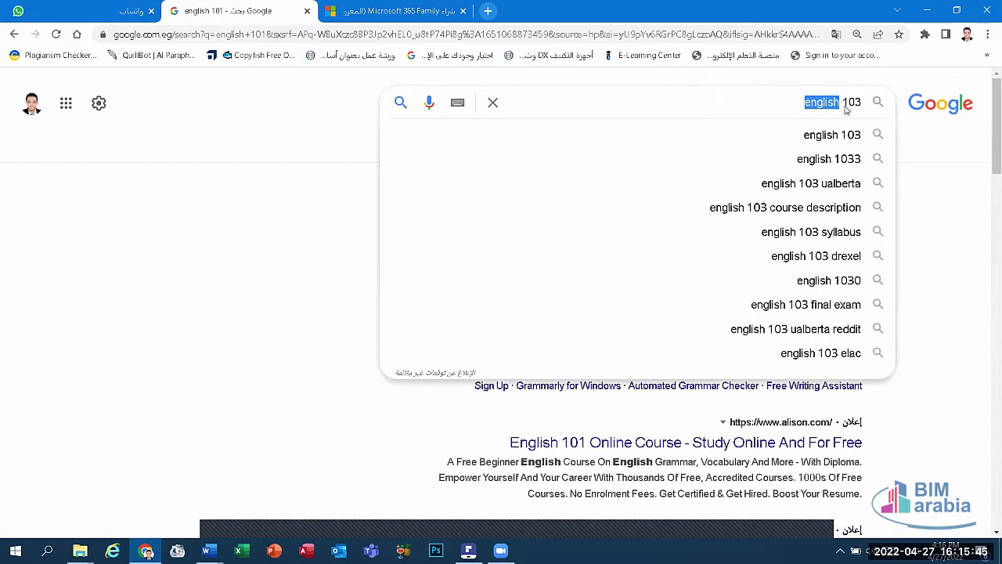
pyautogui.hotkey('ctrl', 'a')
pyautogui.press('BackSpace')
# Step: Return to the Google home page and run the how to * windows suggested search
pyautogui.click(17, 35)
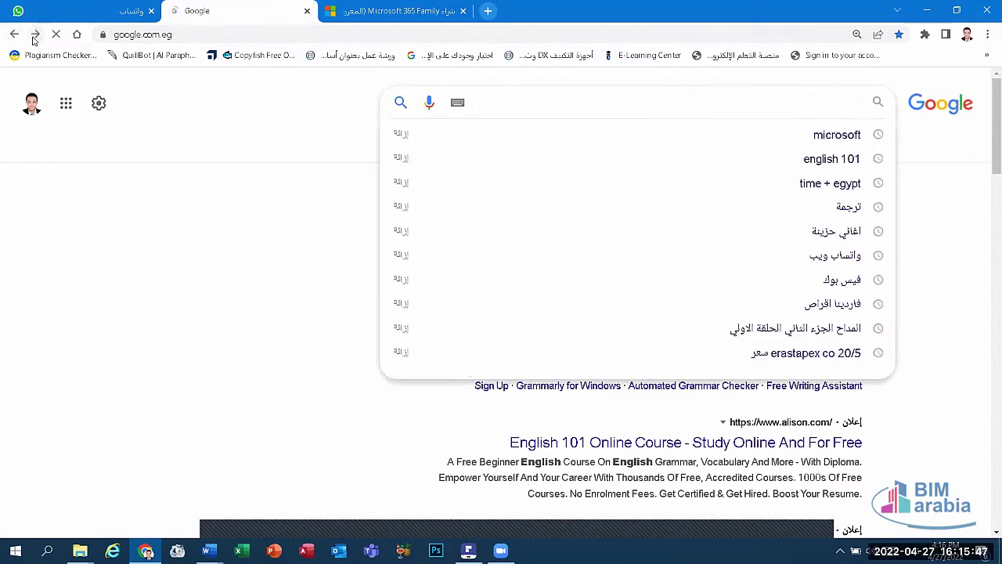
pyautogui.write('h')
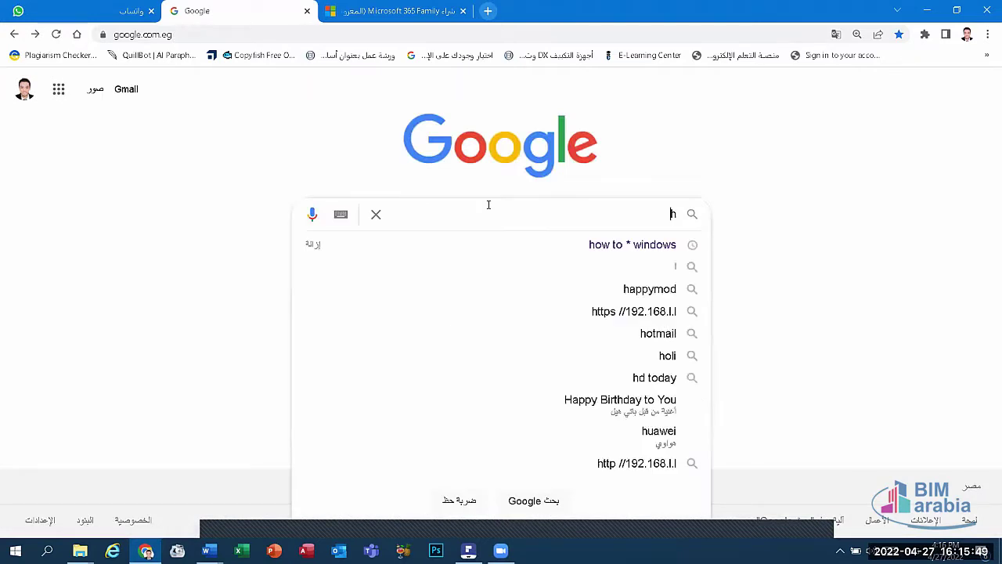
pyautogui.write('ow')
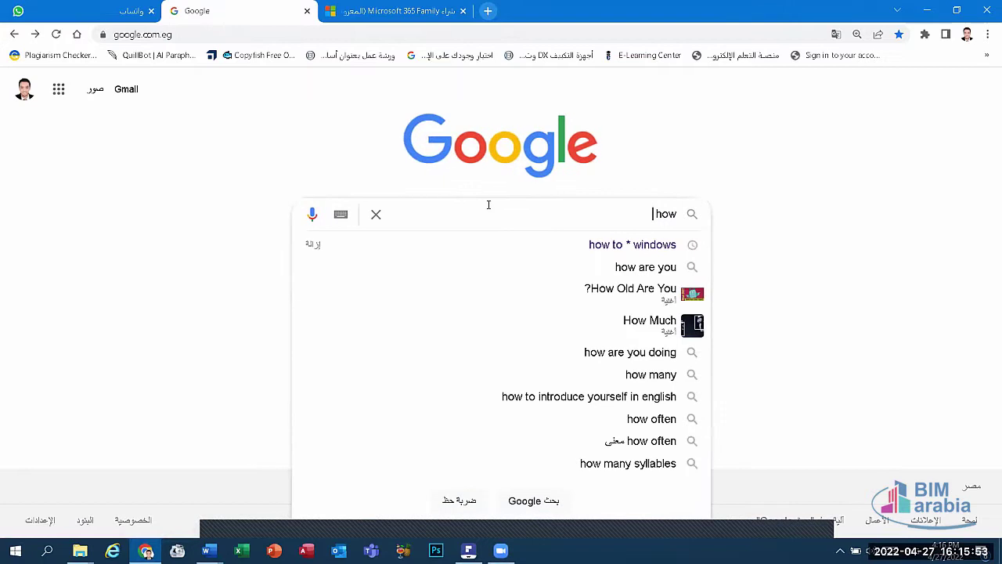
pyautogui.click(595, 243)
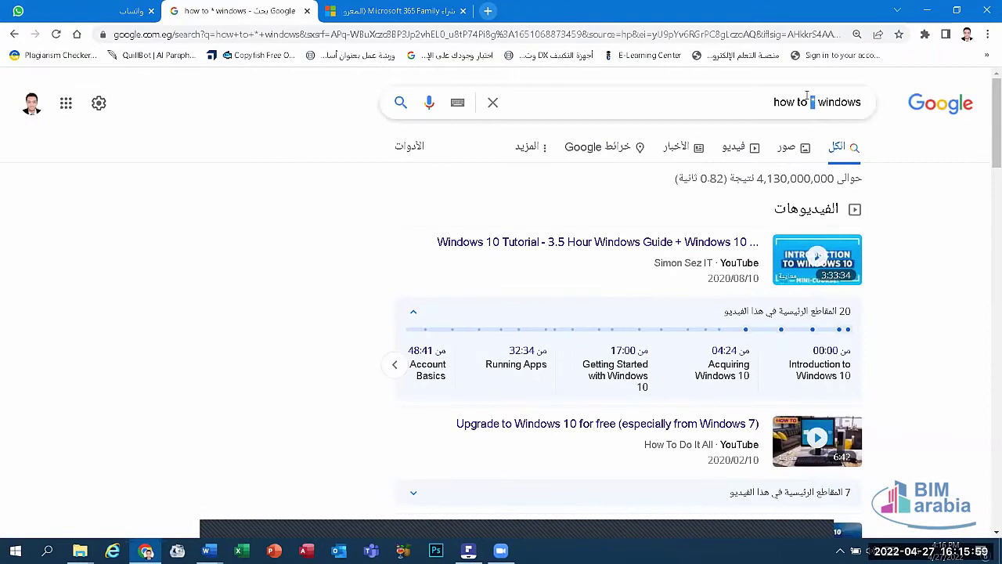
# Step: Highlight the * wildcard in the how to * windows query
pyautogui.doubleClick(811, 102)
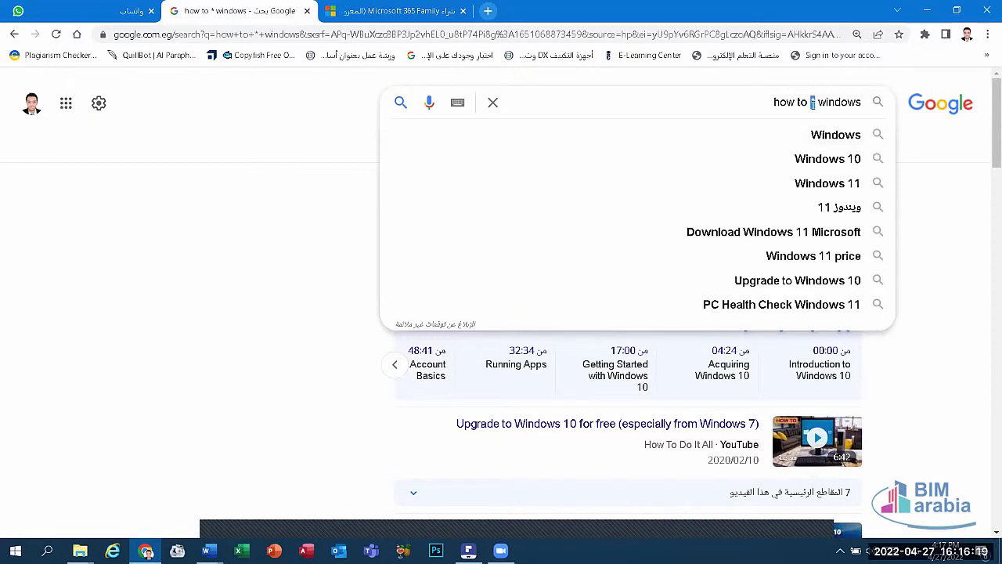
pyautogui.click(813, 102)
pyautogui.doubleClick(813, 102)
pyautogui.click(813, 103)
pyautogui.doubleClick(812, 103)
pyautogui.doubleClick(813, 103)
pyautogui.doubleClick(813, 103)
pyautogui.click(737, 94)
# Step: Scroll the Windows tutorial video results, select the query, then go back to the homepage
pyautogui.click(235, 203)
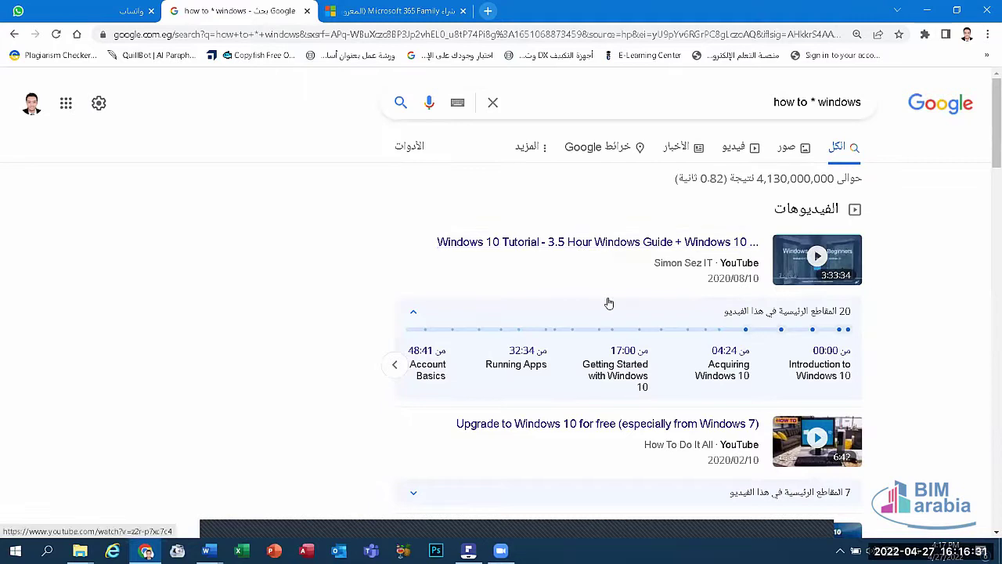
pyautogui.scroll(-3, 619, 296)
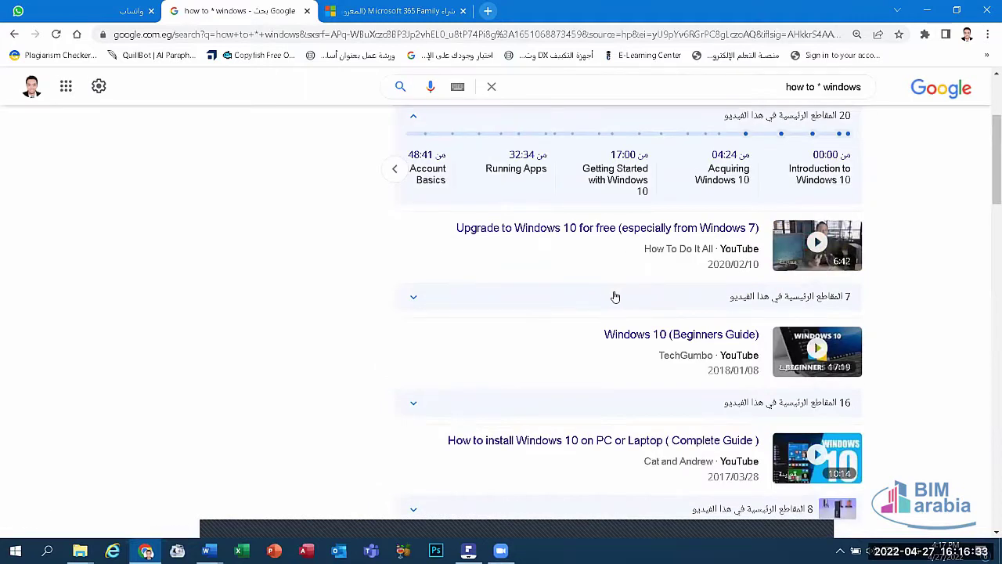
pyautogui.scroll(3, 615, 297)
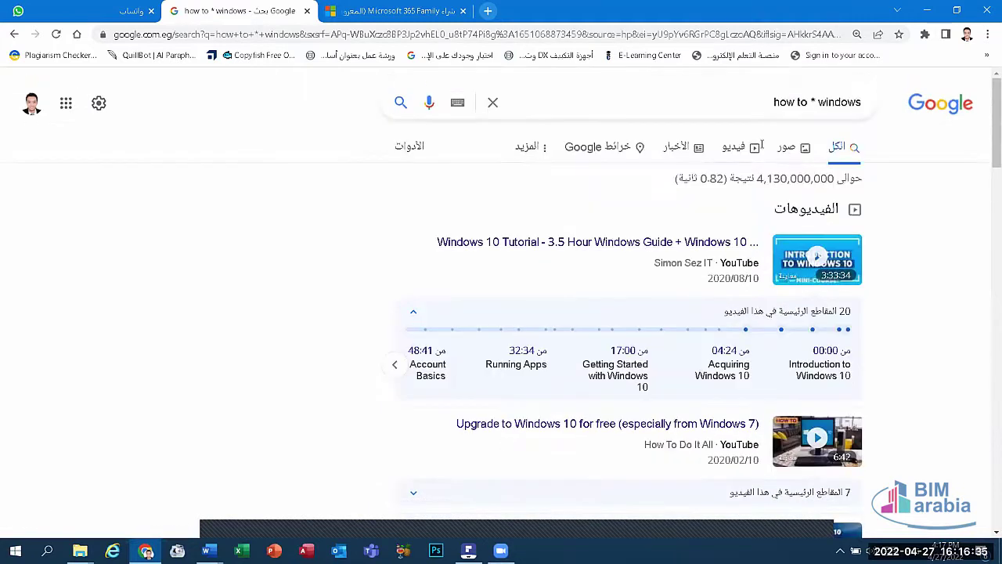
pyautogui.click(665, 108)
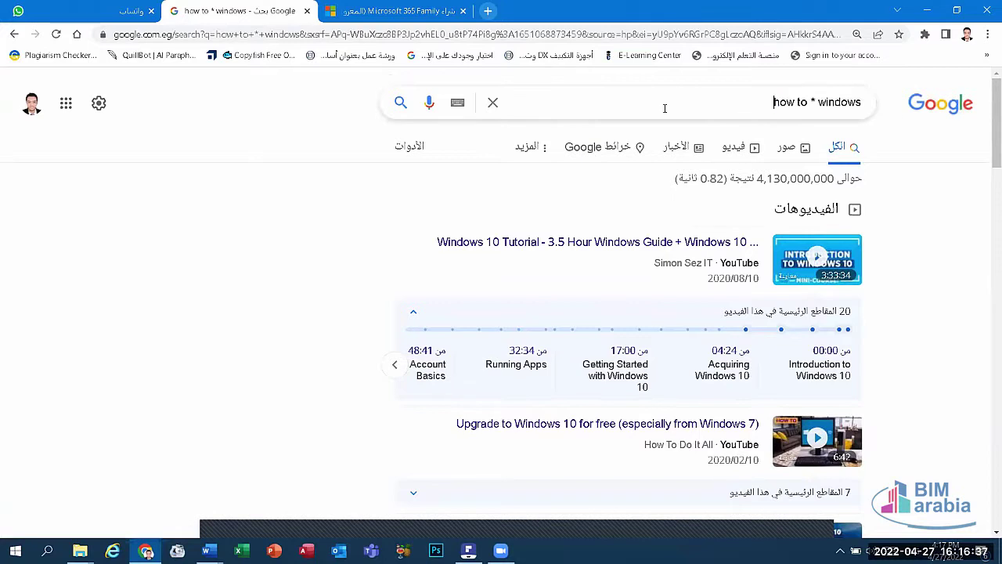
pyautogui.moveTo(665, 108); pyautogui.dragTo(877, 110)
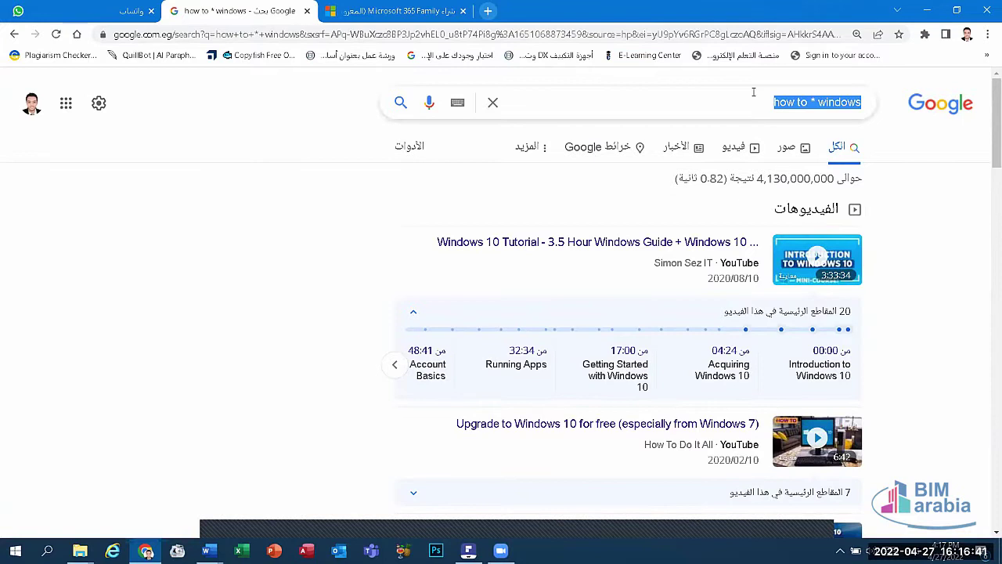
pyautogui.click(14, 34)
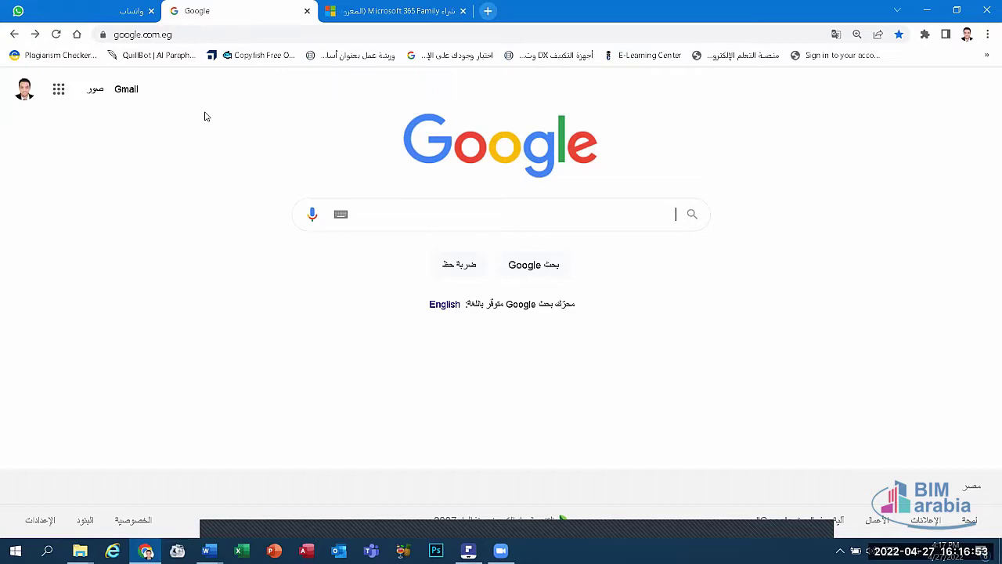
# Step: Search eat + drink, scroll through the Aswan restaurant map and images, then select the + sign
pyautogui.write('e')
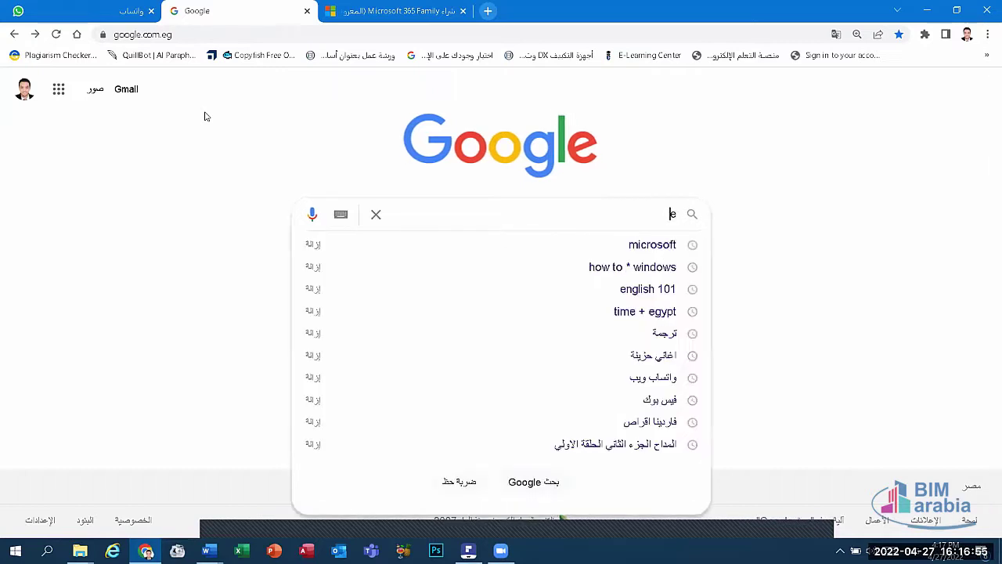
pyautogui.write('at')
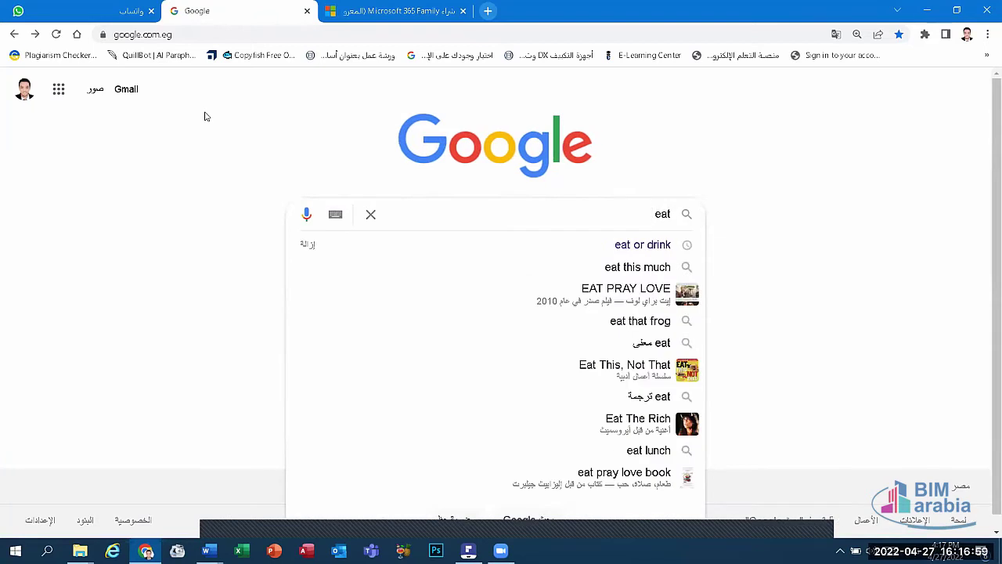
pyautogui.write(' +')
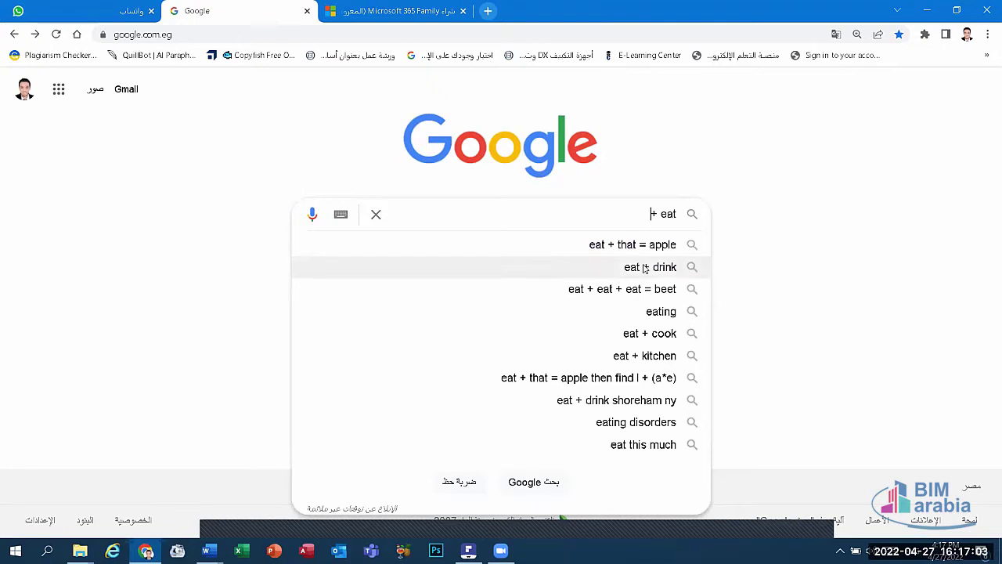
pyautogui.click(648, 267)
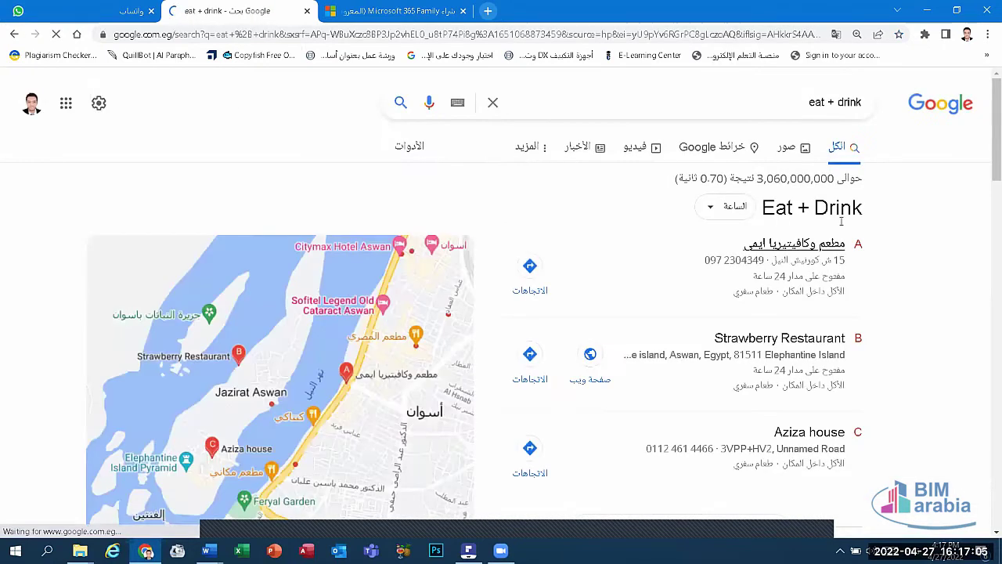
pyautogui.scroll(-1, 778, 239)
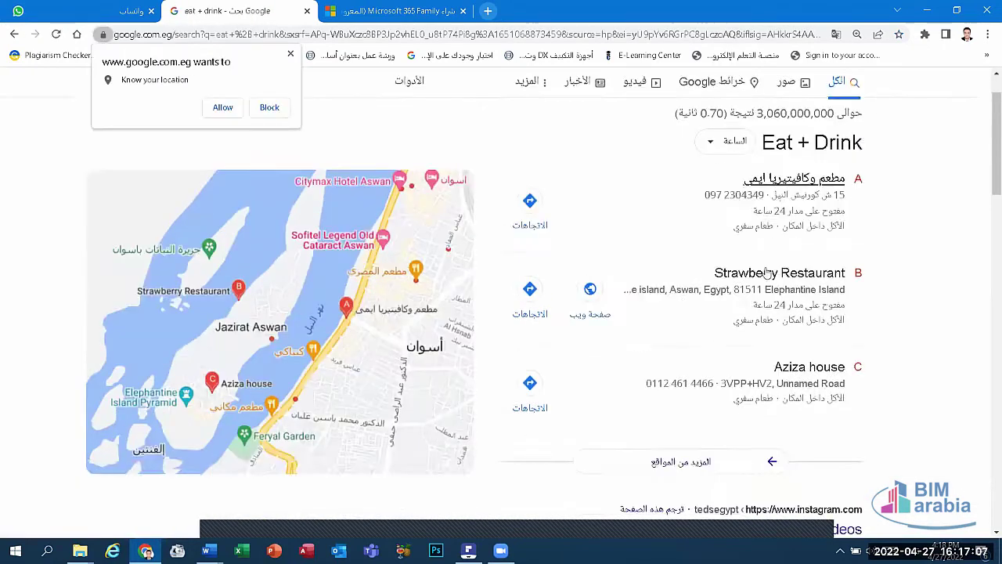
pyautogui.scroll(-5, 767, 274)
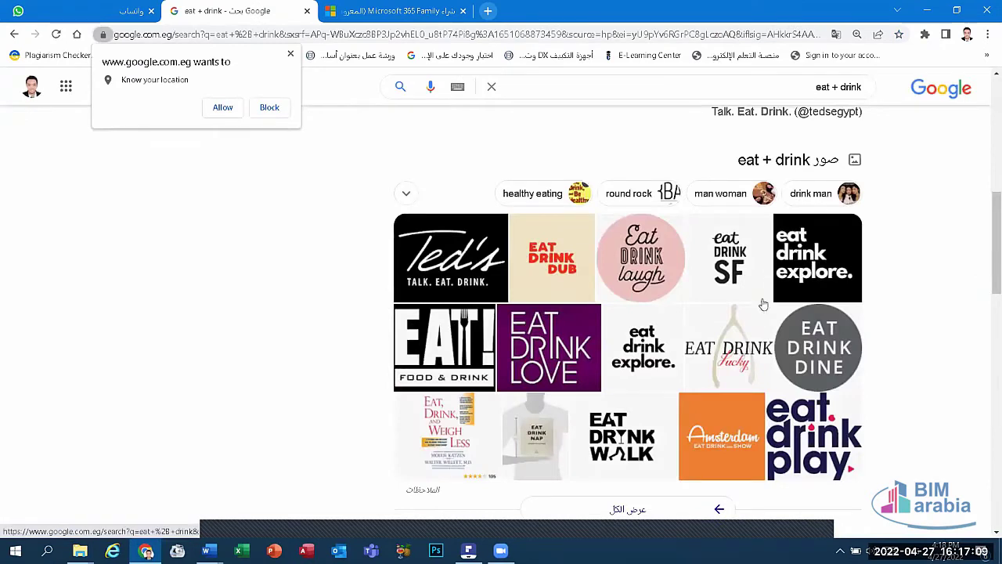
pyautogui.scroll(-2, 664, 260)
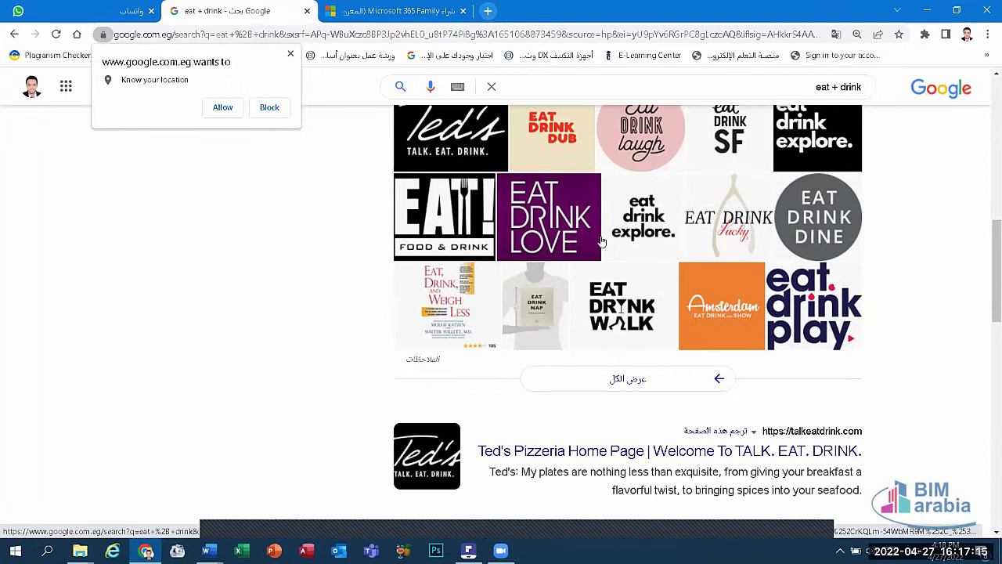
pyautogui.scroll(7, 611, 231)
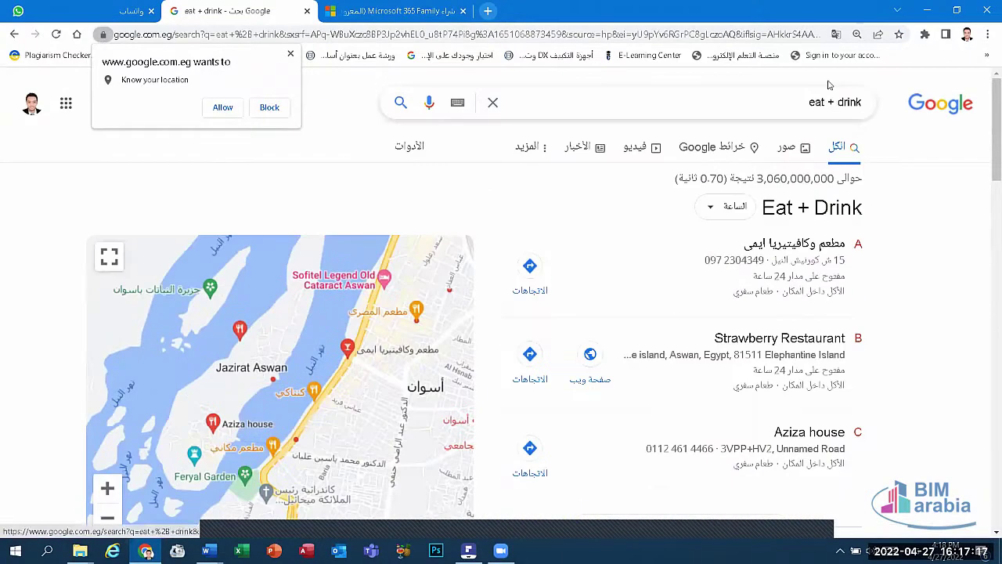
pyautogui.doubleClick(831, 102)
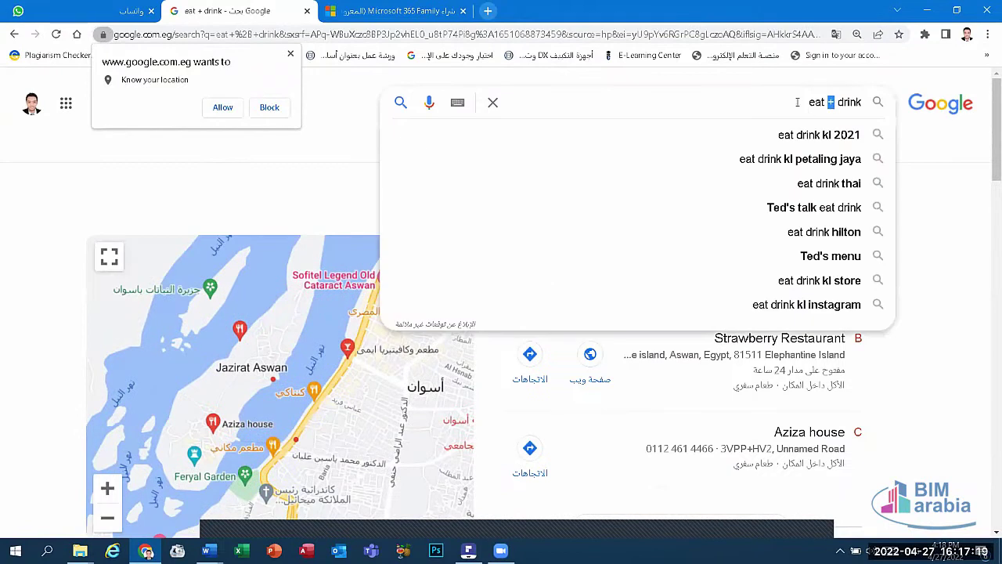
# Step: Replace the eat + drink query with 'green -' and run the green - burger suggestion
pyautogui.moveTo(809, 106)
pyautogui.mouseDown()
pyautogui.moveTo(838, 107)
pyautogui.moveTo(831, 103)
pyautogui.mouseUp()
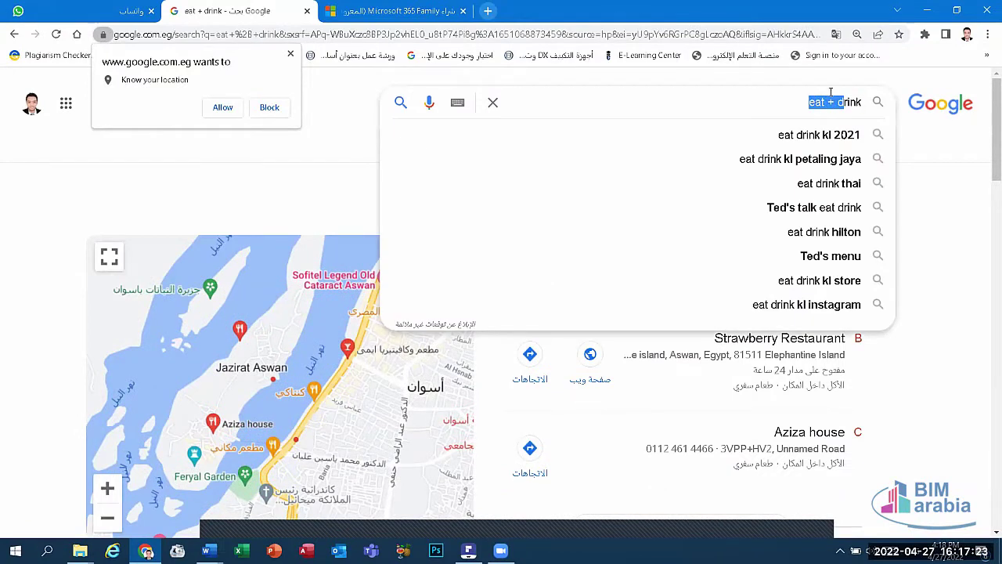
pyautogui.doubleClick(834, 109)
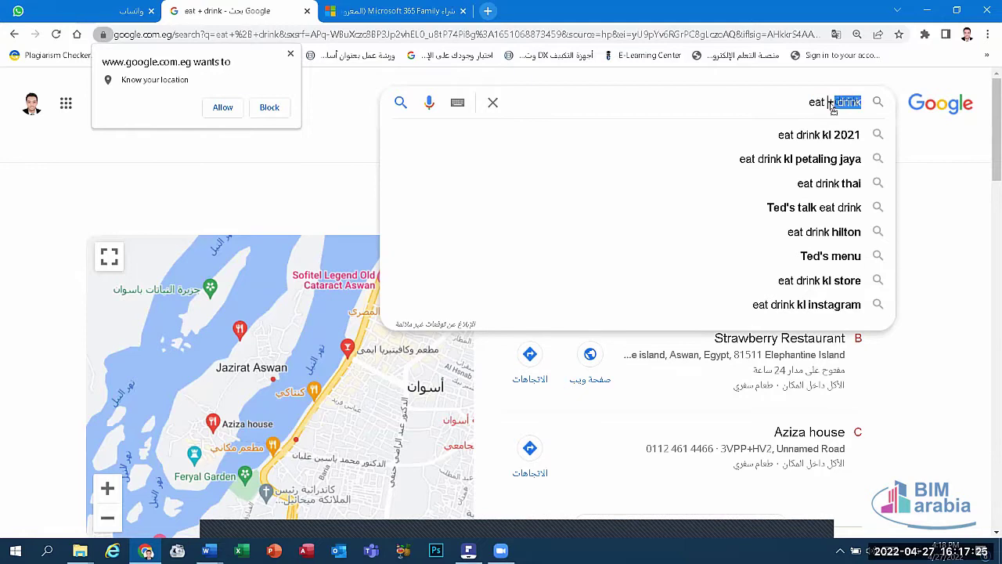
pyautogui.moveTo(834, 109); pyautogui.dragTo(888, 111)
pyautogui.write('eat')
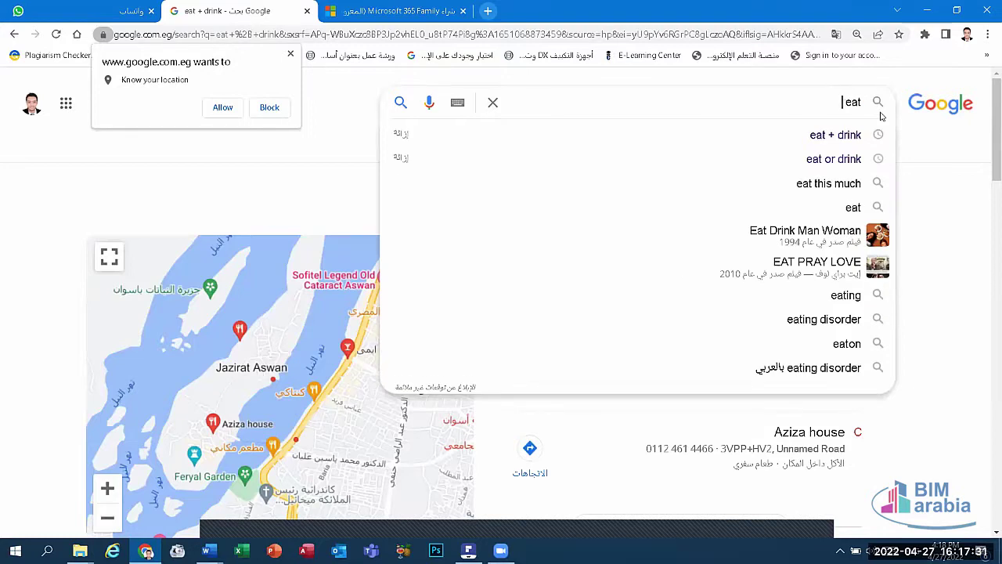
pyautogui.write(' -')
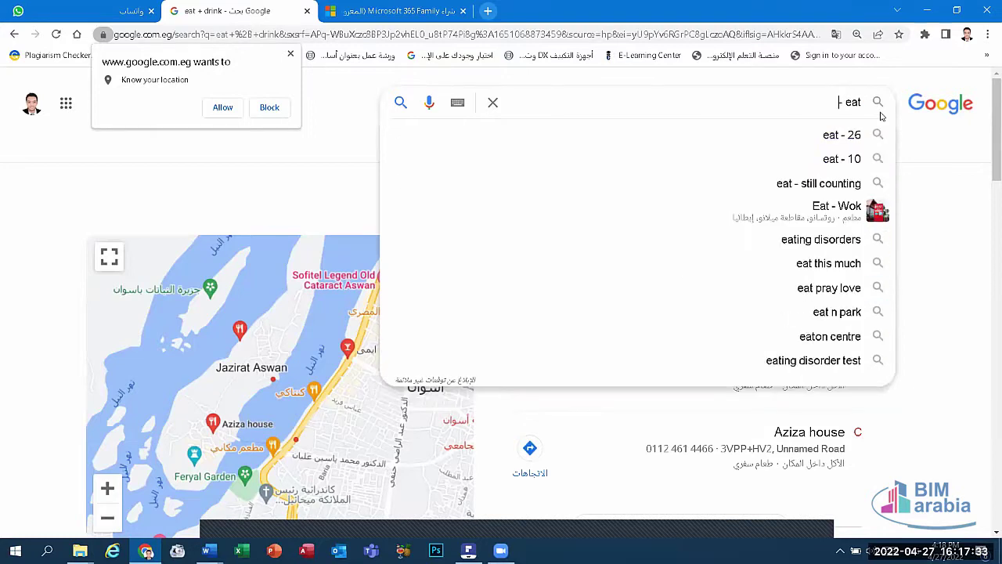
pyautogui.press('BackSpace')
pyautogui.press('BackSpace')
pyautogui.press('BackSpace')
pyautogui.press('BackSpace')
pyautogui.press('BackSpace')
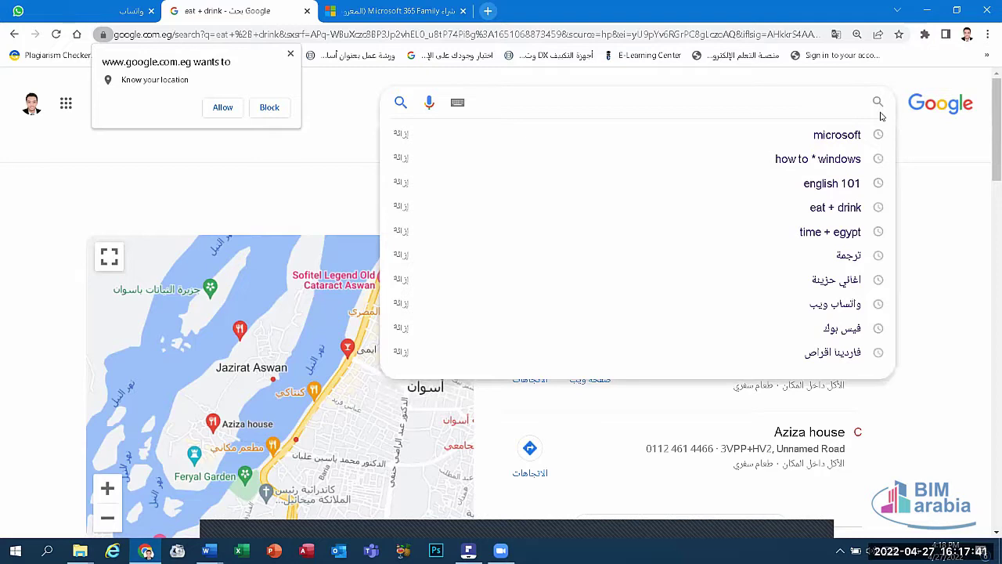
pyautogui.write('g')
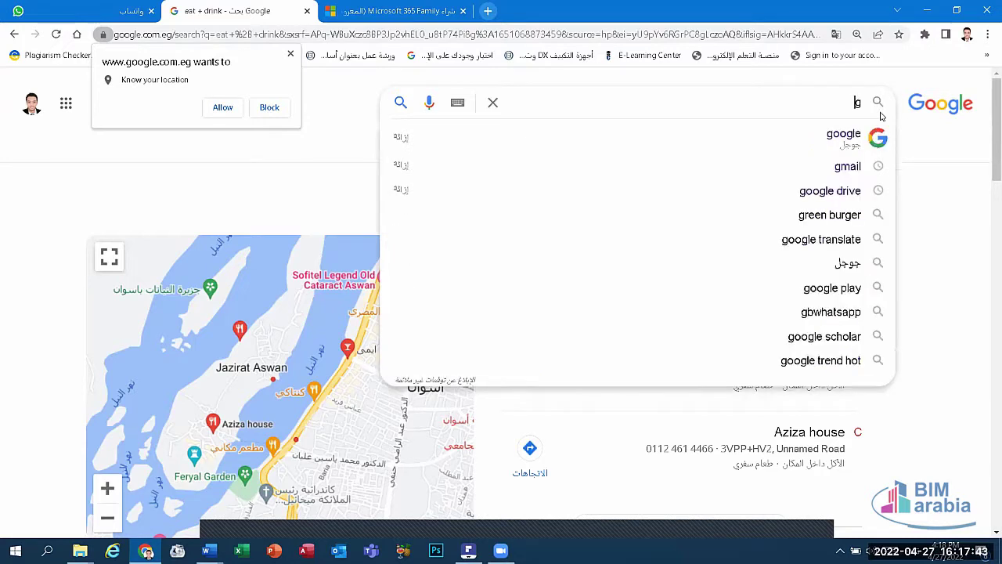
pyautogui.write('ree')
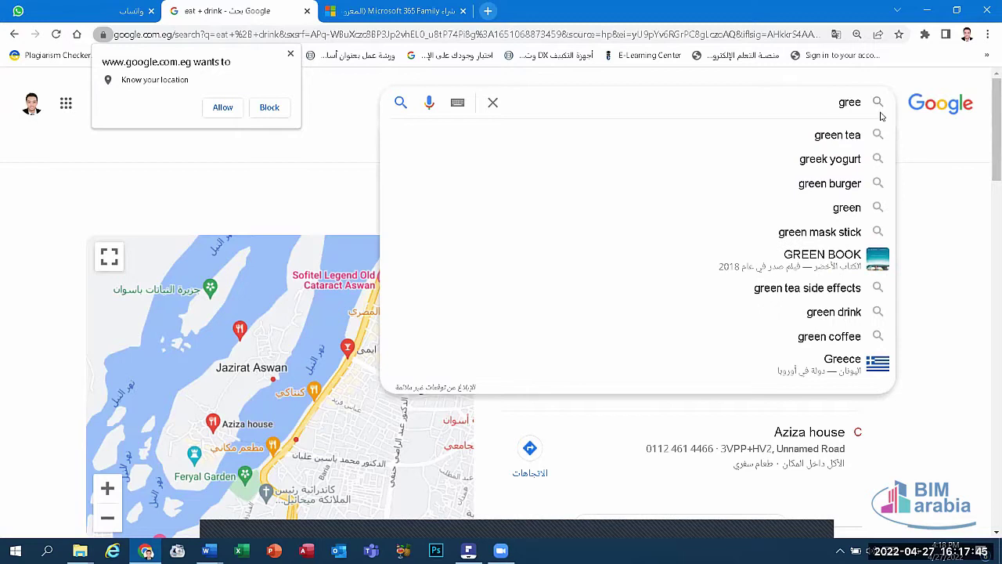
pyautogui.write('n')
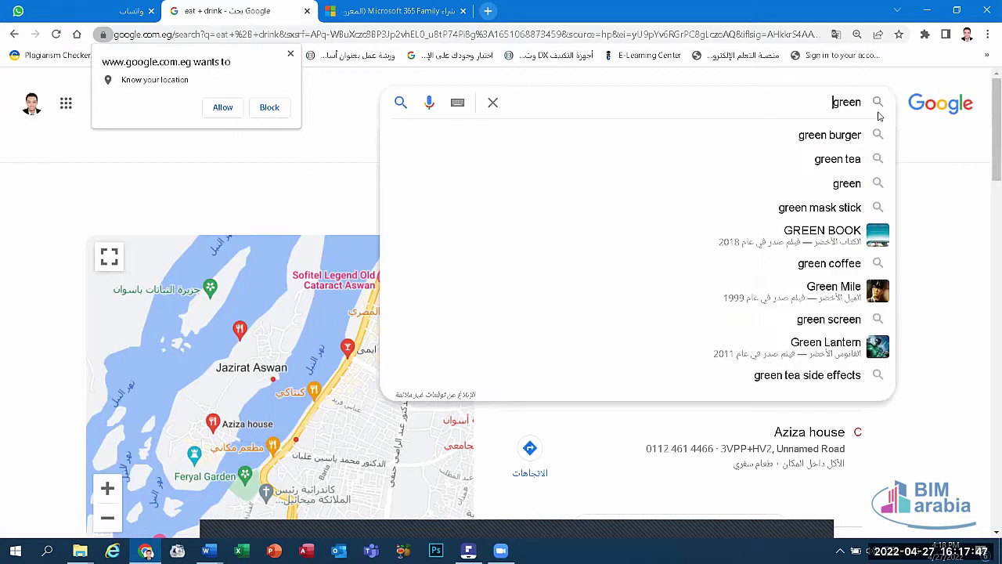
pyautogui.write(' -')
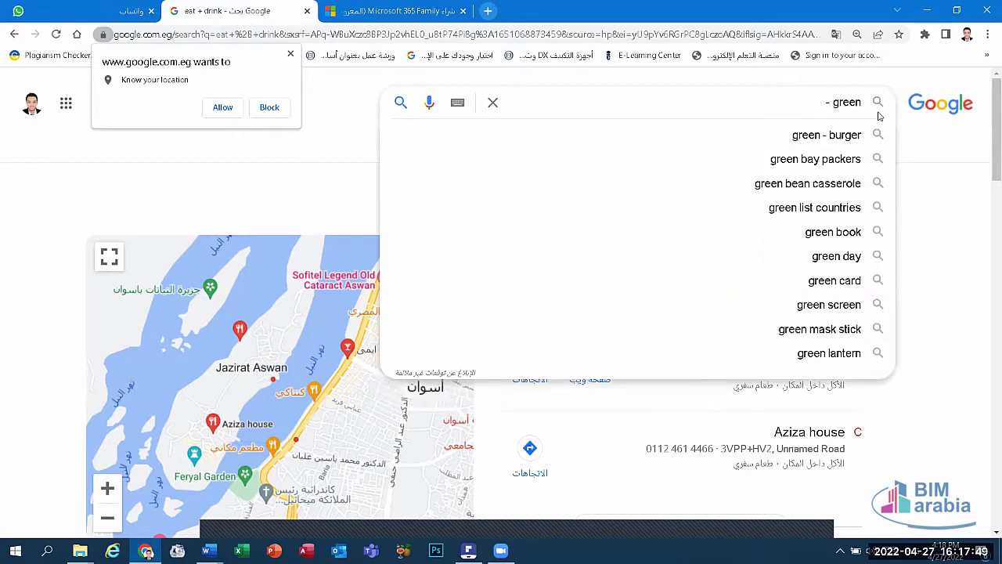
pyautogui.click(832, 136)
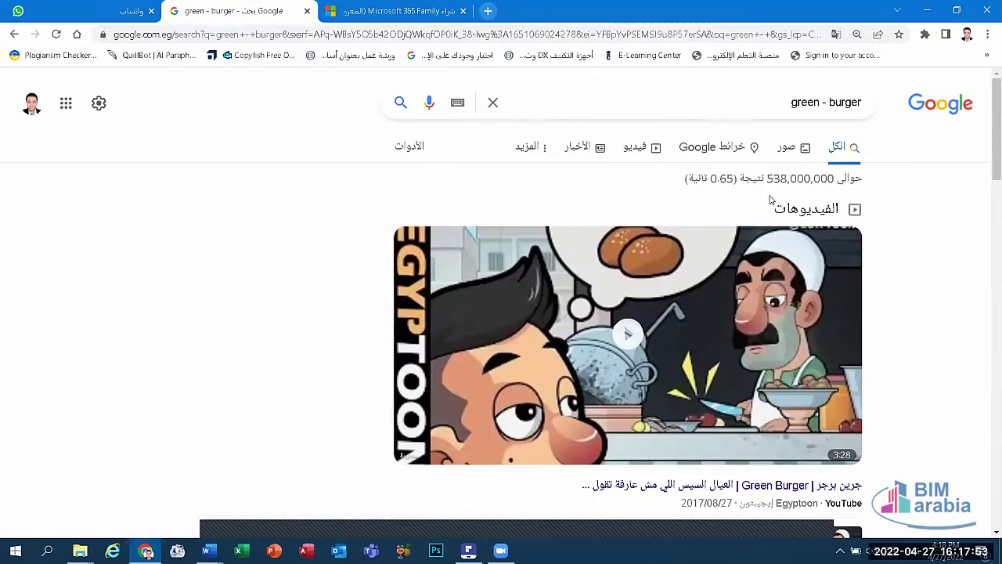
# Step: Scroll the green - burger results, then switch to its image results
pyautogui.scroll(-3, 760, 258)
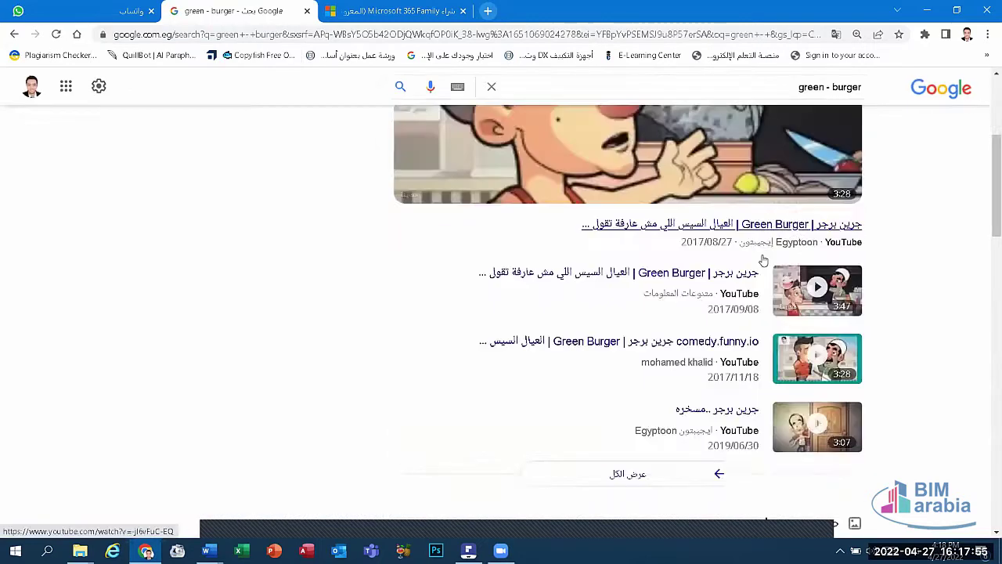
pyautogui.scroll(-5, 760, 258)
pyautogui.scroll(-3, 764, 251)
pyautogui.scroll(2, 728, 251)
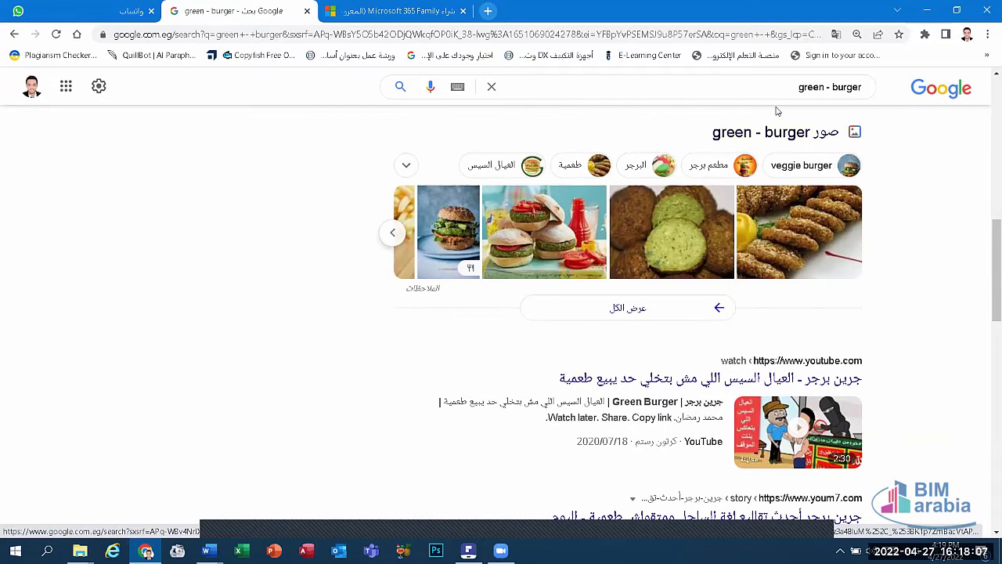
pyautogui.scroll(10, 779, 114)
pyautogui.click(786, 148)
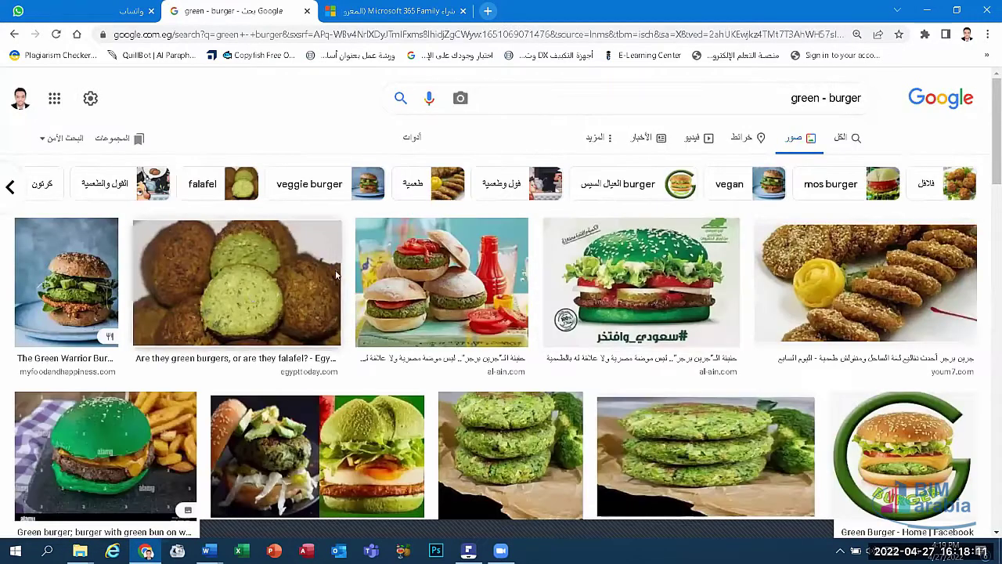
# Step: Select and delete the green - burger query from the search box
pyautogui.doubleClick(807, 98)
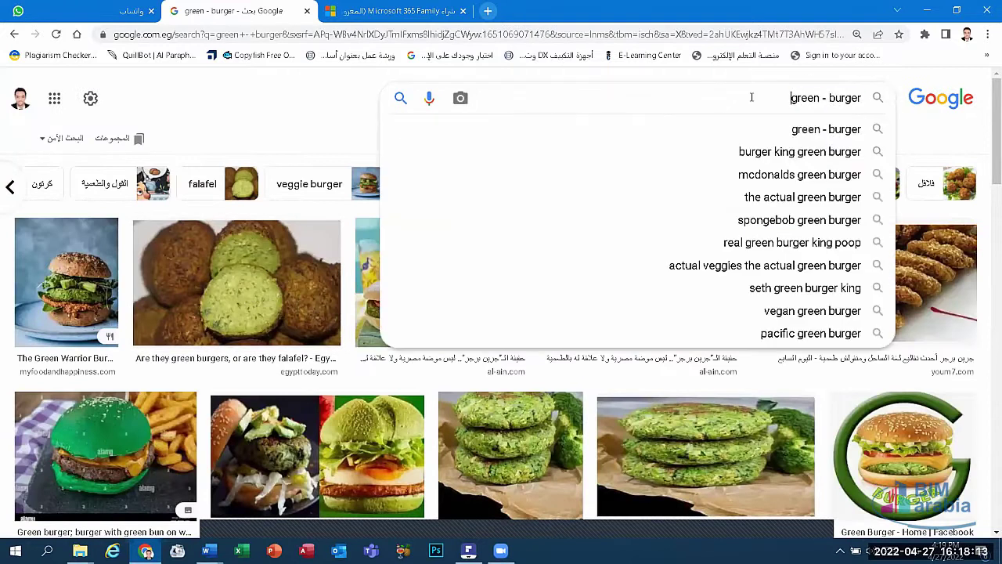
pyautogui.moveTo(791, 98); pyautogui.dragTo(868, 118)
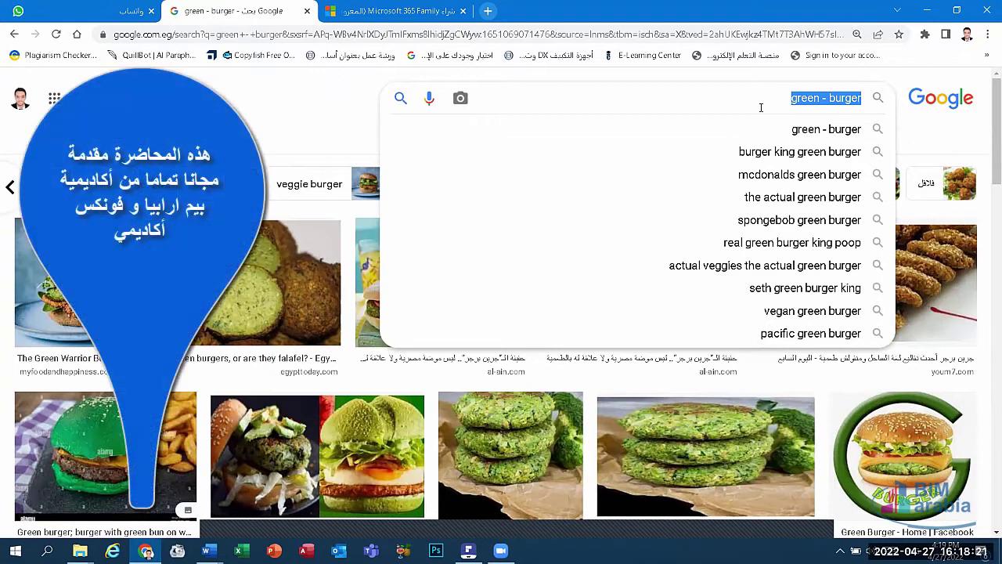
pyautogui.press('BackSpace')
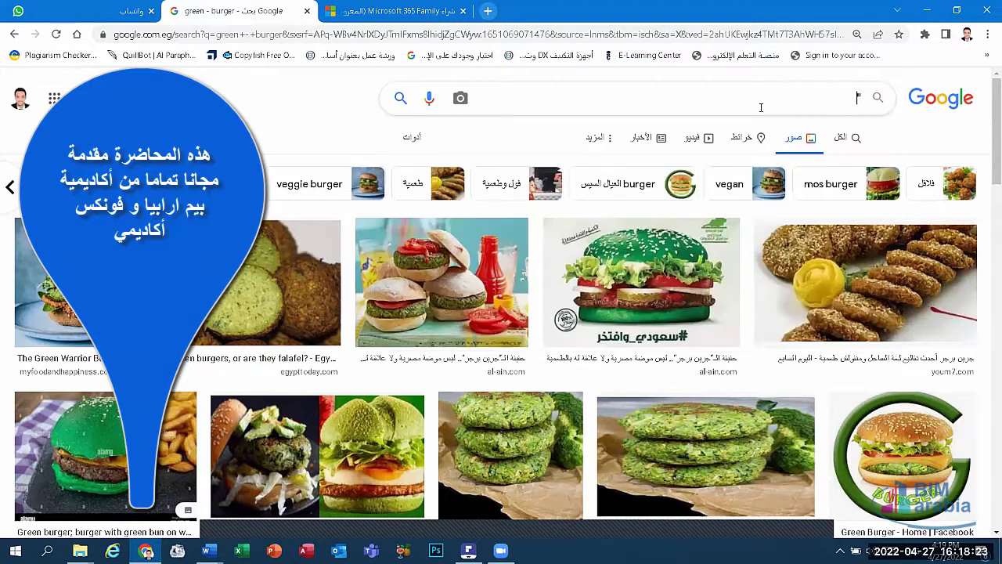
# Step: Search Google for the exact phrase "i use facebook" in quotes
pyautogui.click(760, 107)
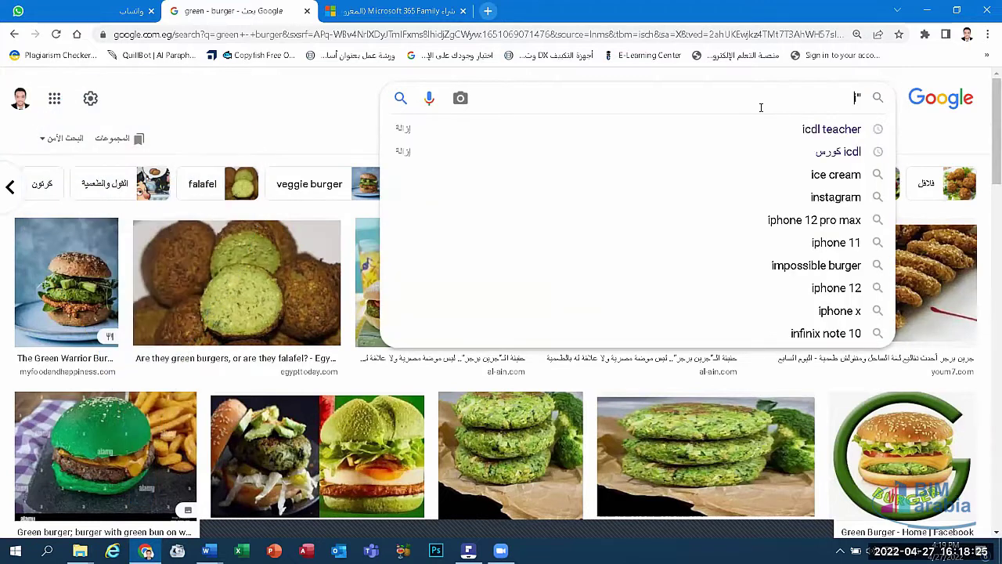
pyautogui.write('u')
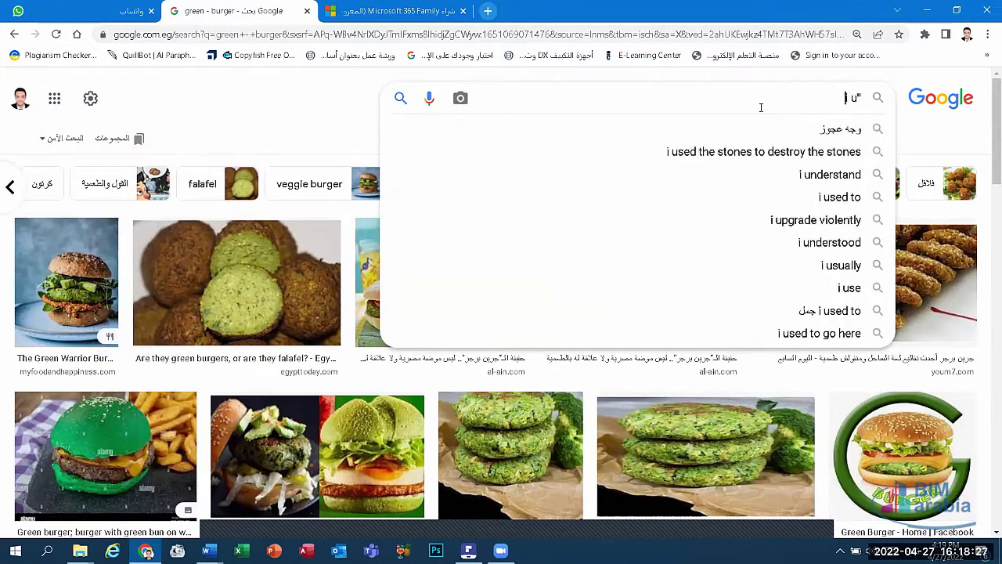
pyautogui.write('se')
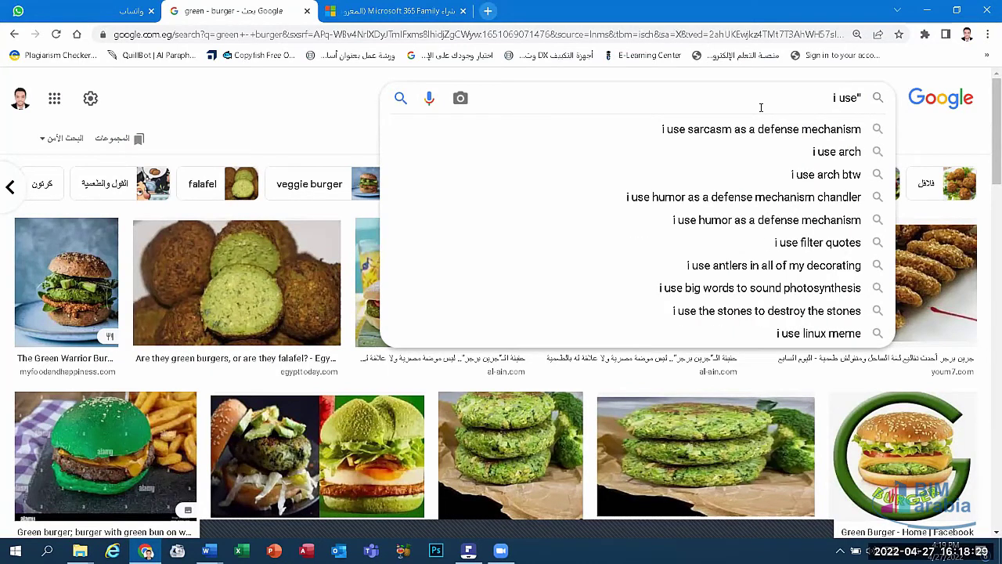
pyautogui.write(' fac')
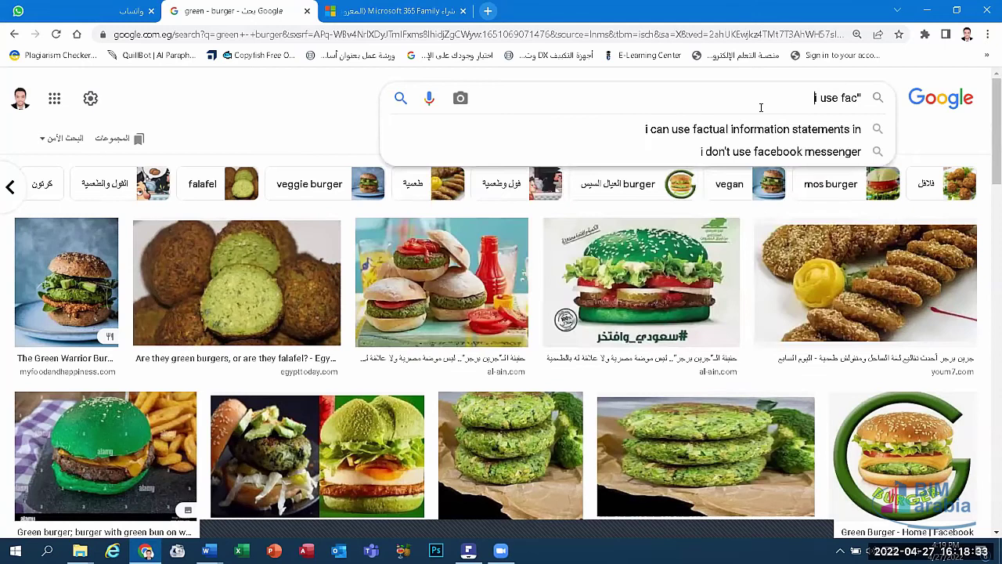
pyautogui.write('ebook"')
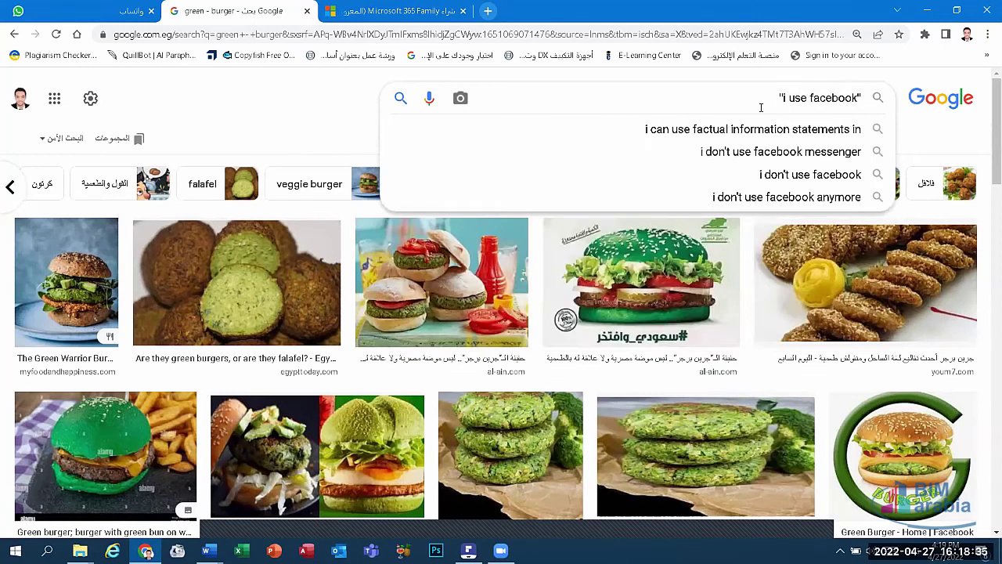
pyautogui.press('Return')
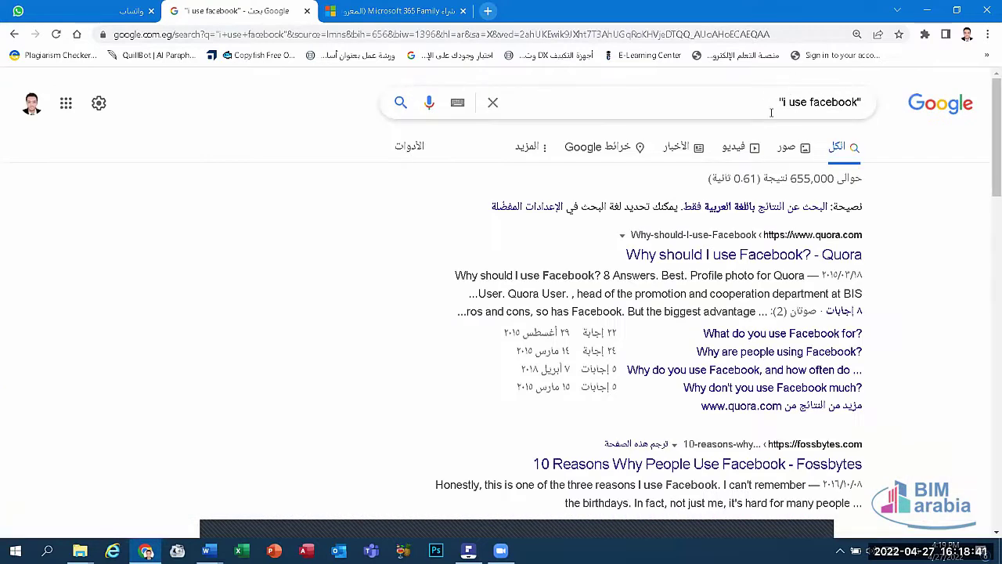
pyautogui.moveTo(771, 101)
pyautogui.mouseDown()
pyautogui.moveTo(800, 97)
pyautogui.moveTo(763, 106)
pyautogui.mouseUp()
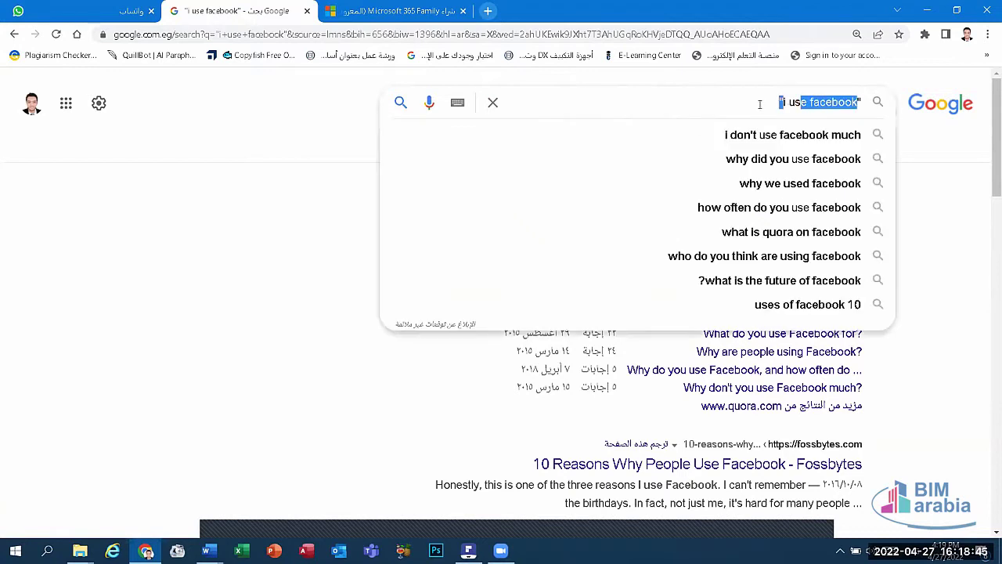
# Step: Replace the "i use facebook" query with the 'eat or drink' suggestion
pyautogui.click(768, 107)
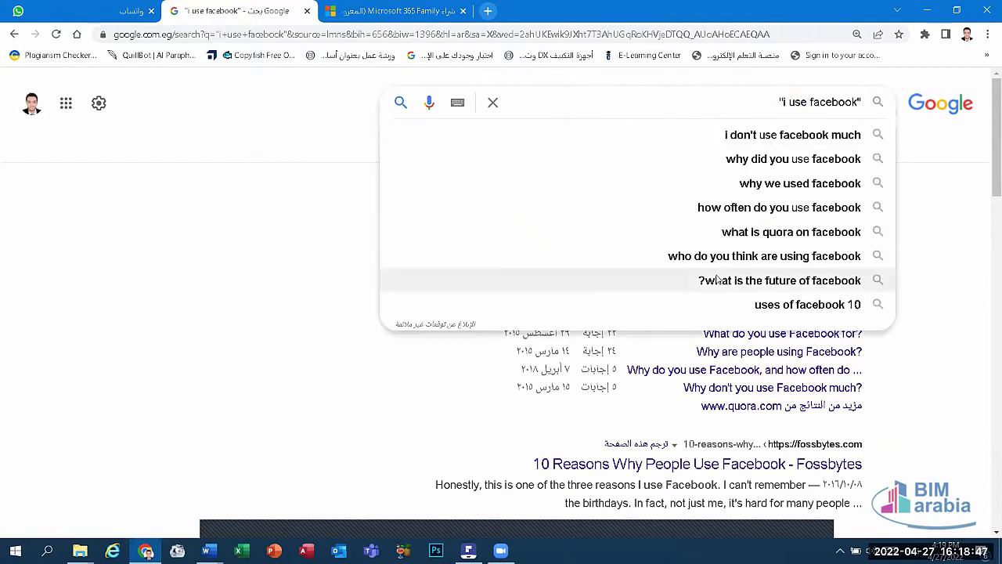
pyautogui.moveTo(723, 107)
pyautogui.mouseDown()
pyautogui.moveTo(803, 106)
pyautogui.moveTo(779, 102)
pyautogui.mouseUp()
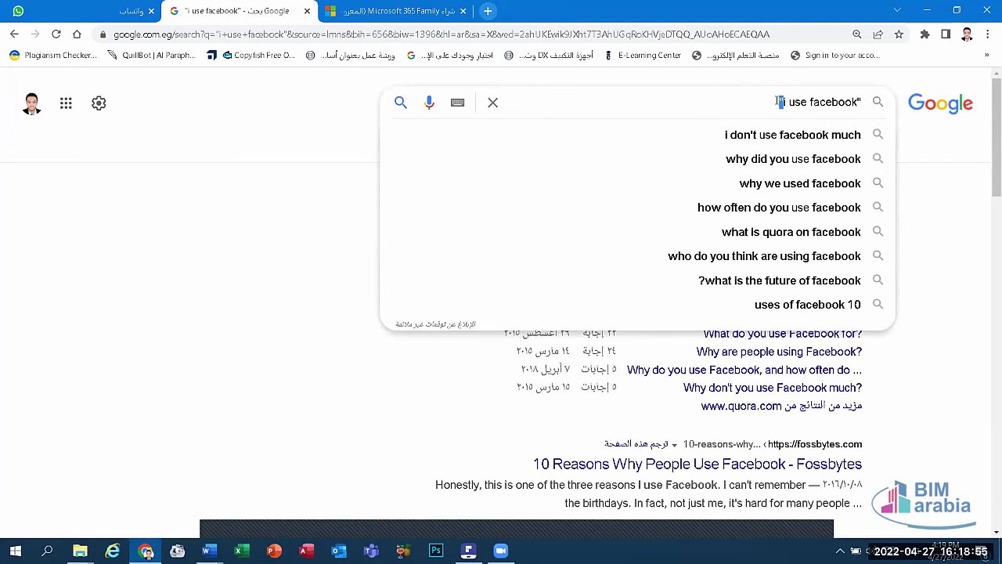
pyautogui.tripleClick(818, 102)
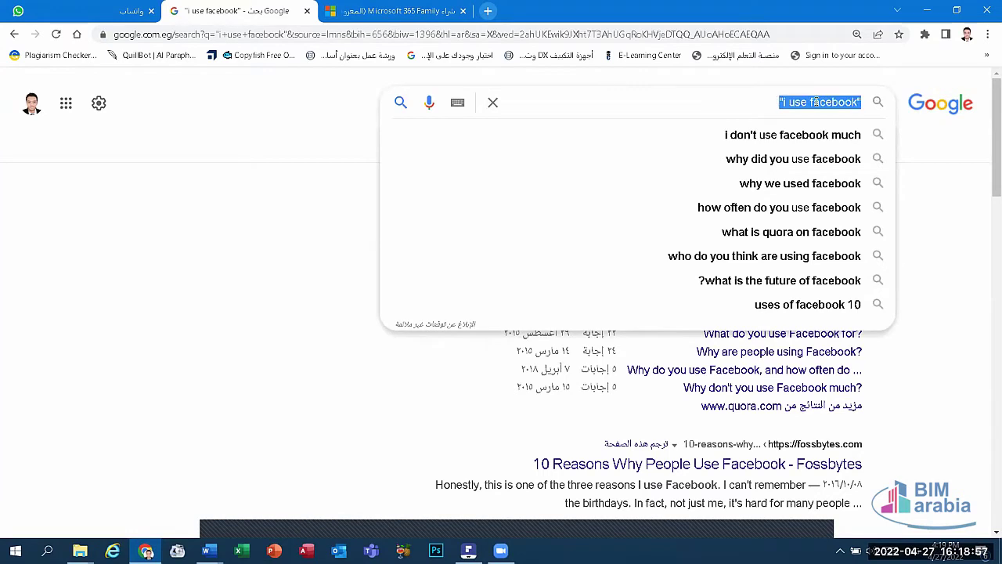
pyautogui.write('ea')
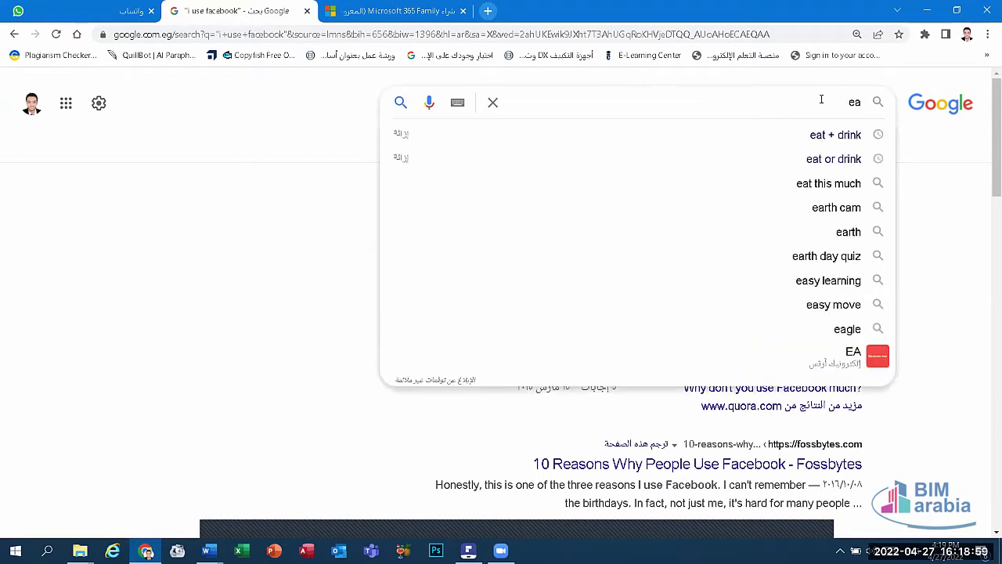
pyautogui.click(796, 156)
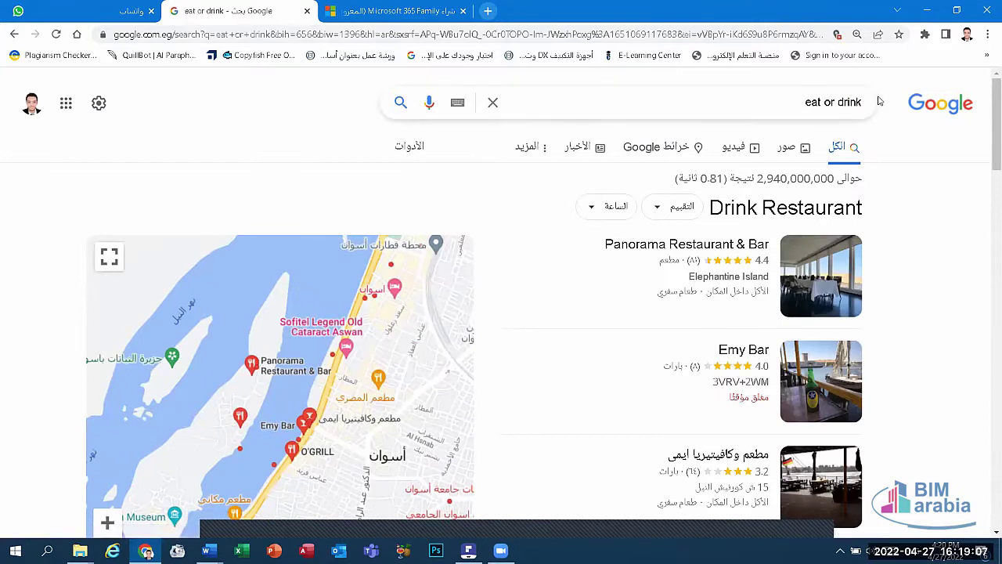
# Step: Replace the eat or drink query with 'messi site' and run the 'messi site facebook' suggestion
pyautogui.doubleClick(812, 101)
pyautogui.press('Left')
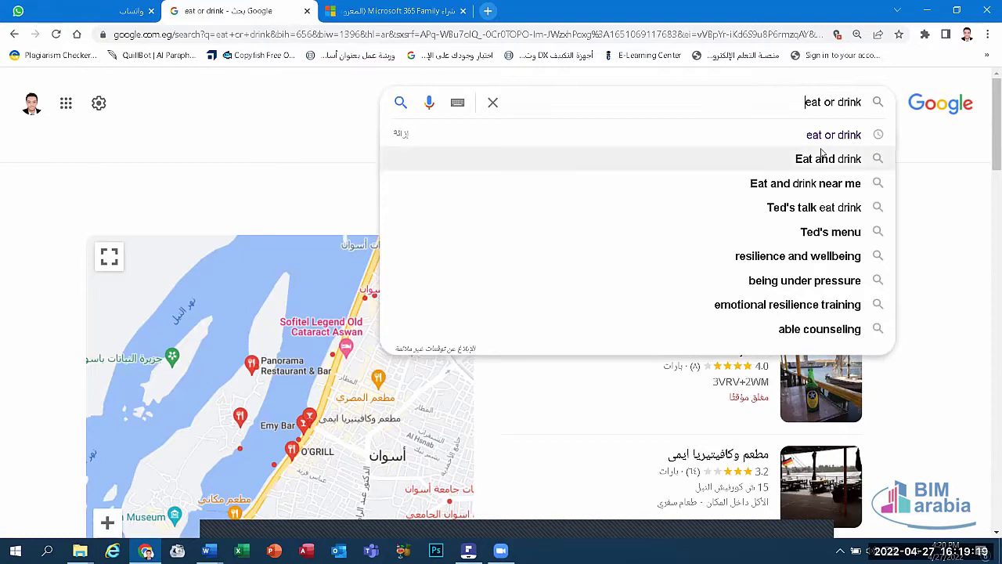
pyautogui.tripleClick(901, 106)
pyautogui.write('m')
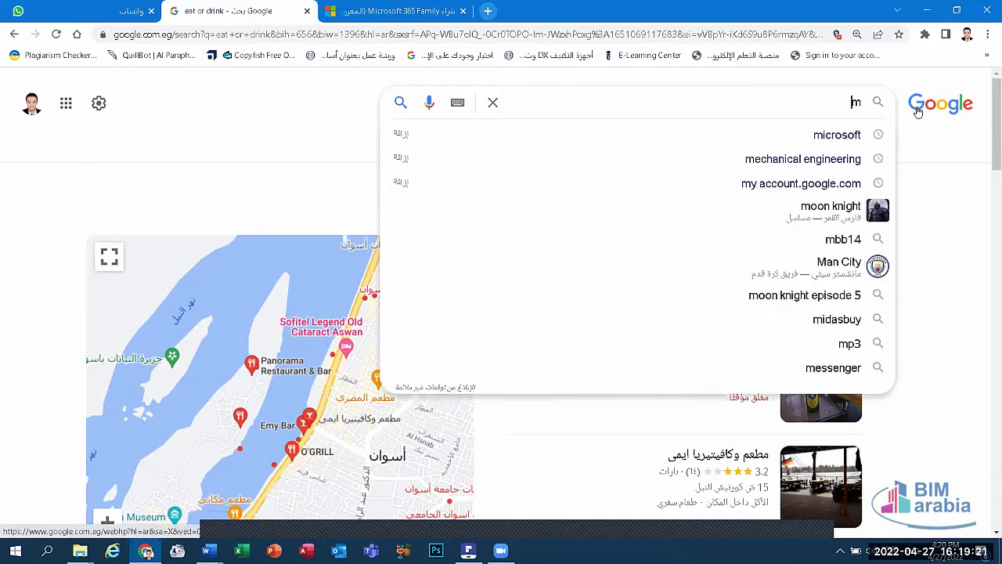
pyautogui.write('essi')
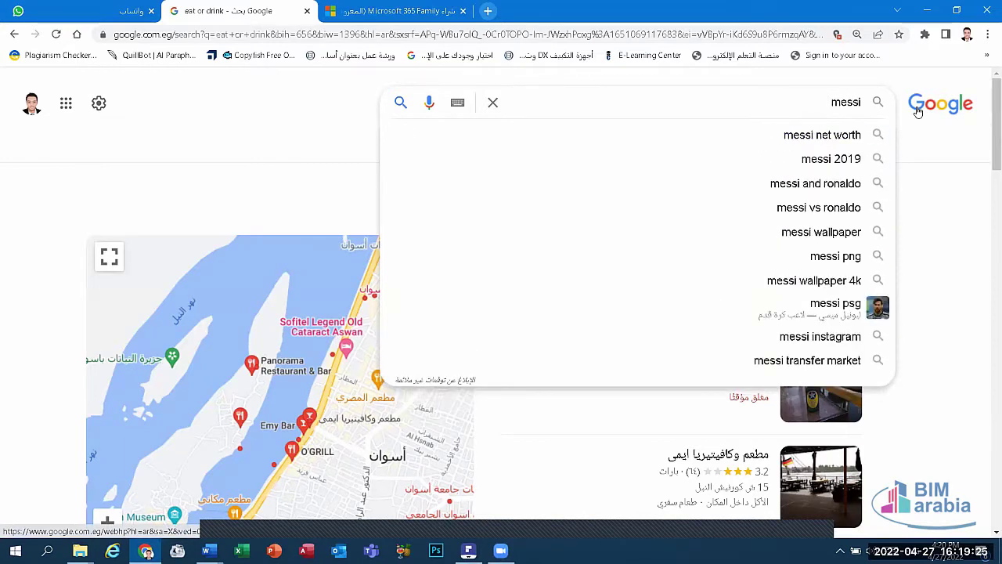
pyautogui.write(' su')
pyautogui.press('BackSpace')
pyautogui.write('i')
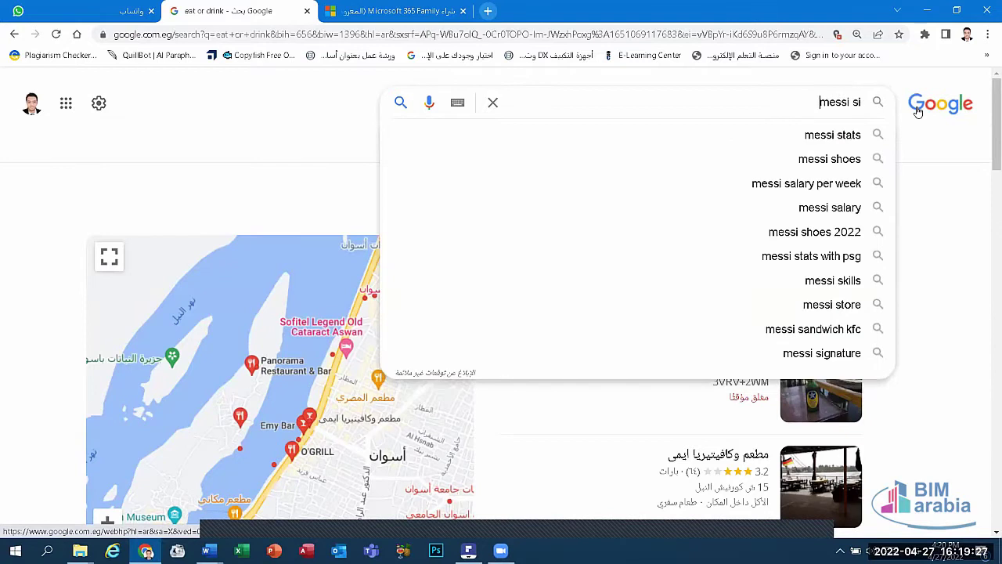
pyautogui.write('te:')
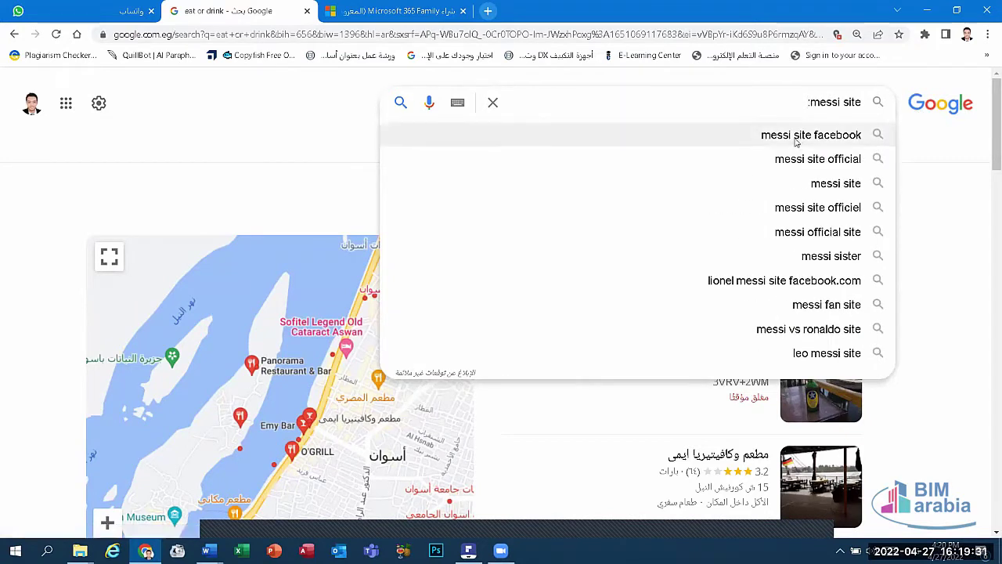
pyautogui.click(798, 138)
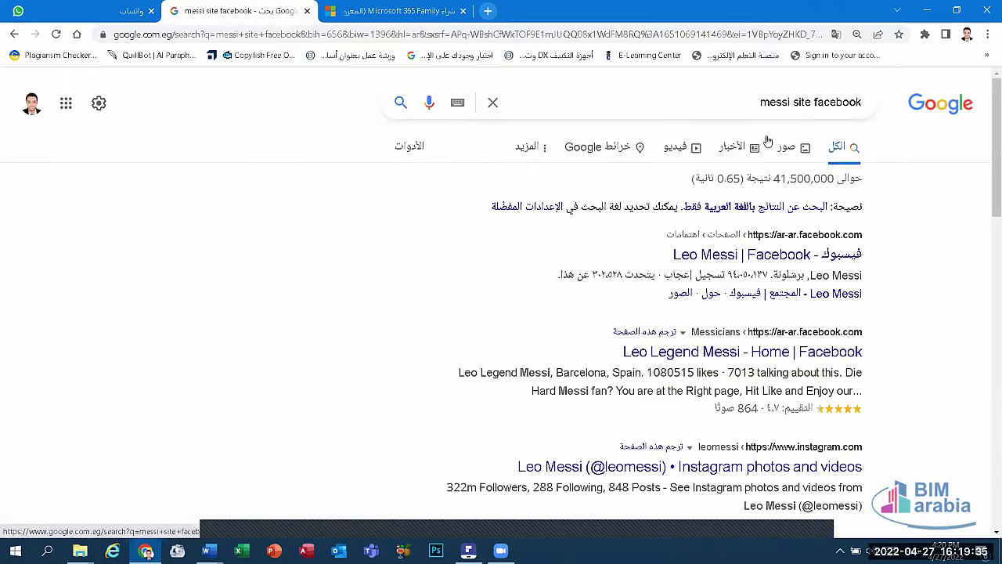
# Step: Try editing the messi site facebook query, then dismiss suggestions to restore it
pyautogui.moveTo(815, 102); pyautogui.dragTo(881, 112)
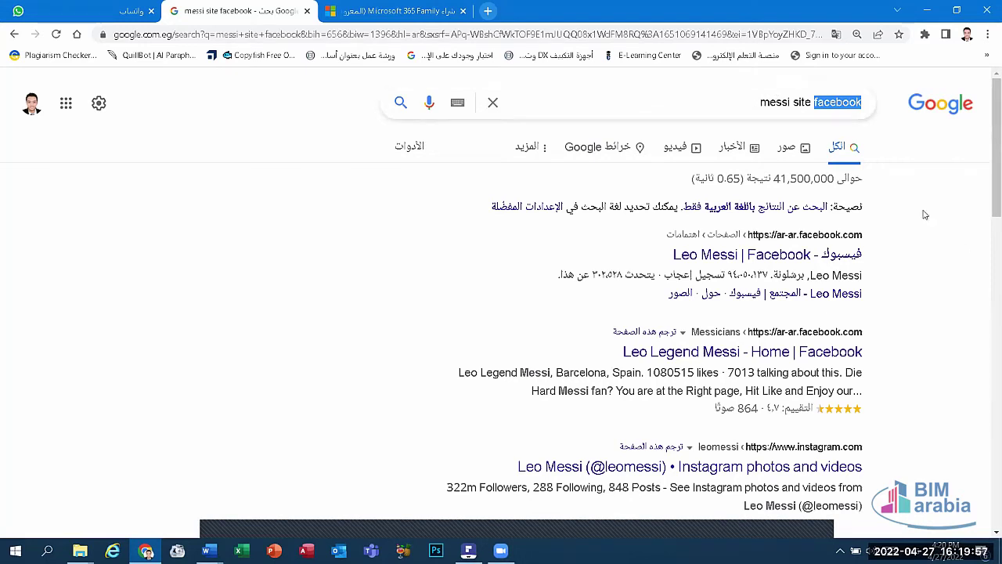
pyautogui.click(812, 101)
pyautogui.tripleClick(812, 101)
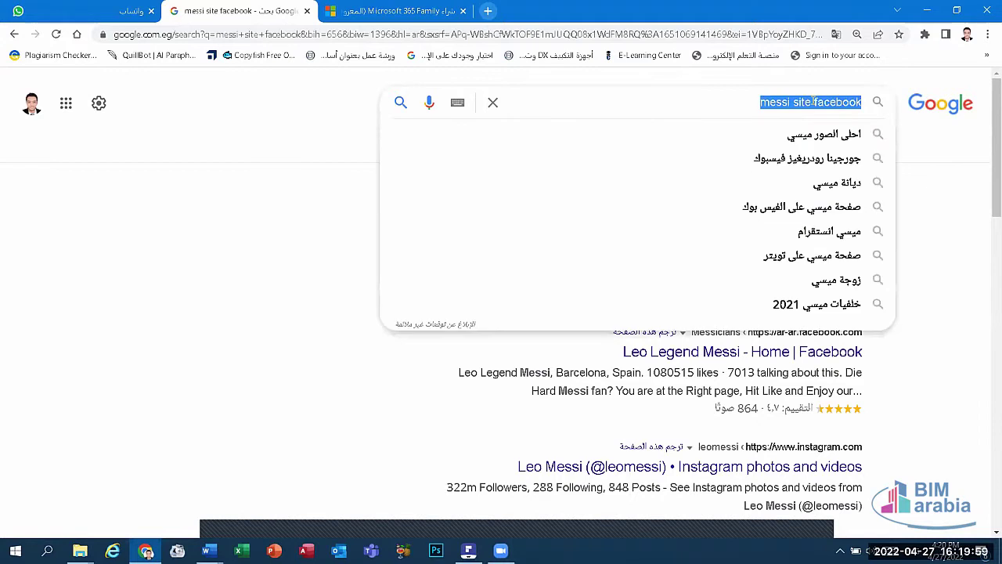
pyautogui.write('if')
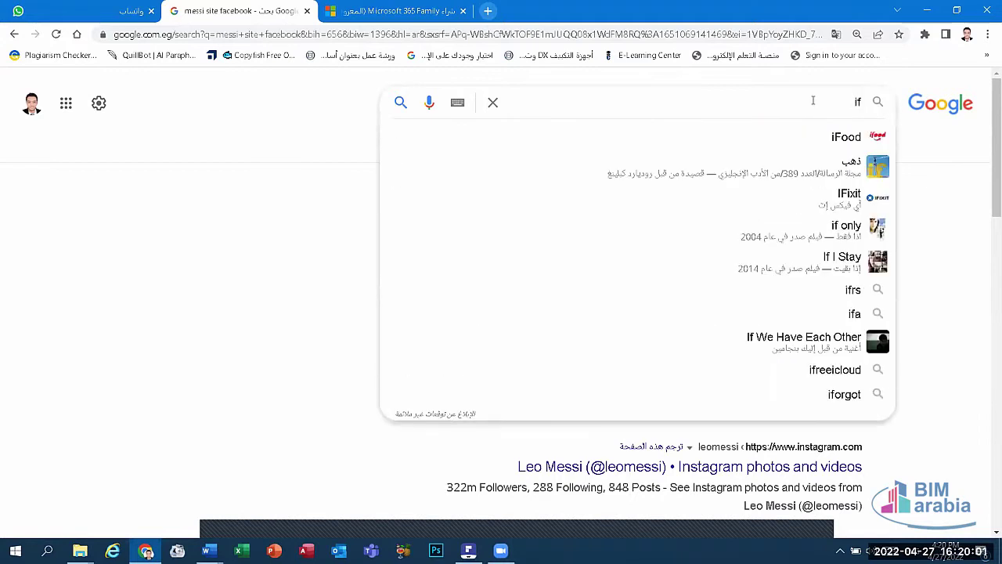
pyautogui.press('BackSpace')
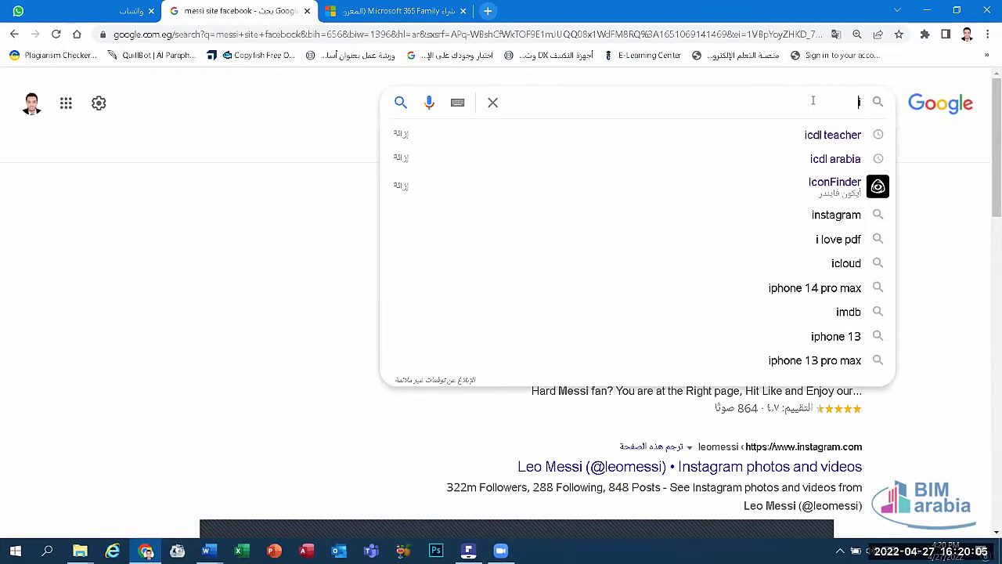
pyautogui.write('messi site facebook')
pyautogui.click(902, 145)
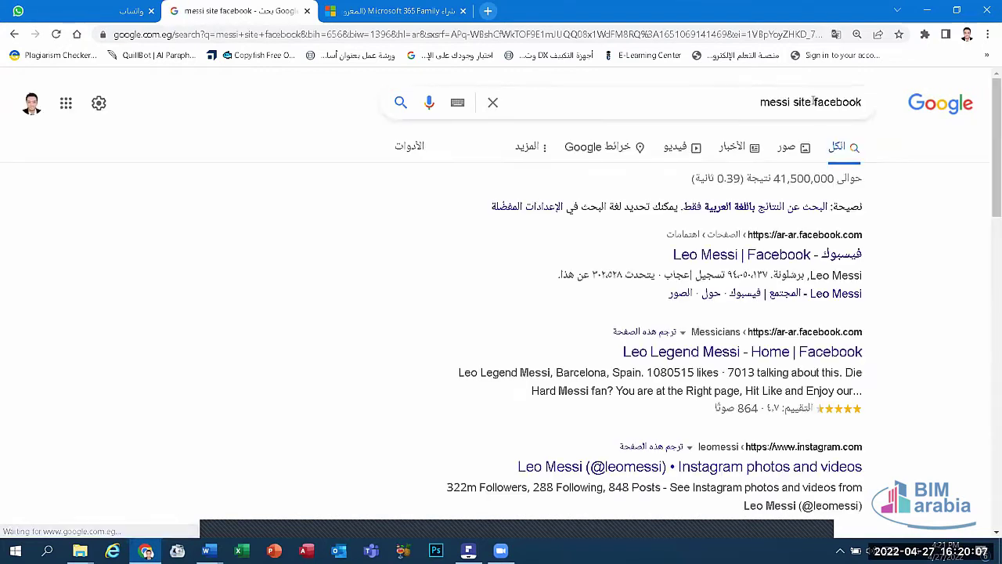
pyautogui.click(14, 34)
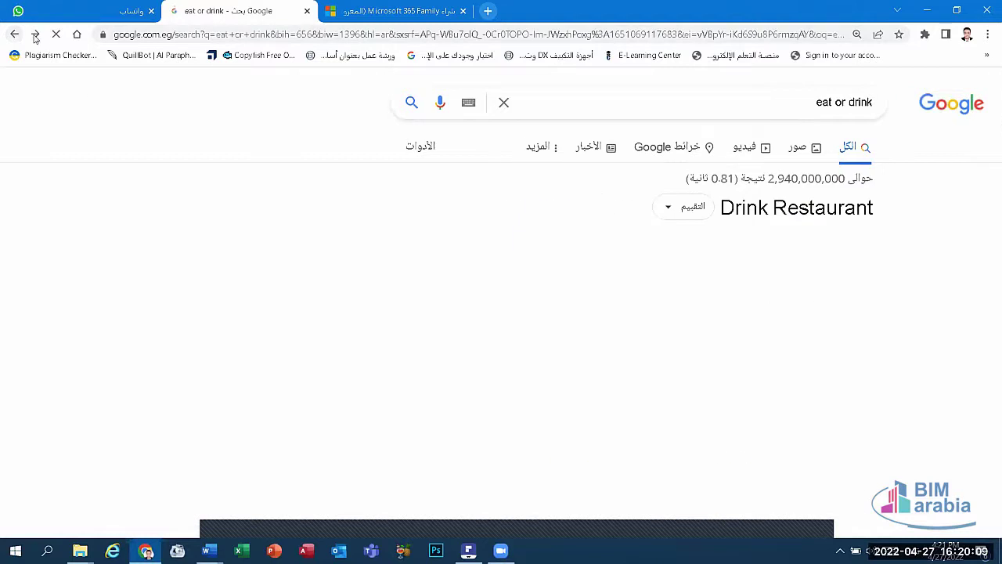
pyautogui.click(15, 33)
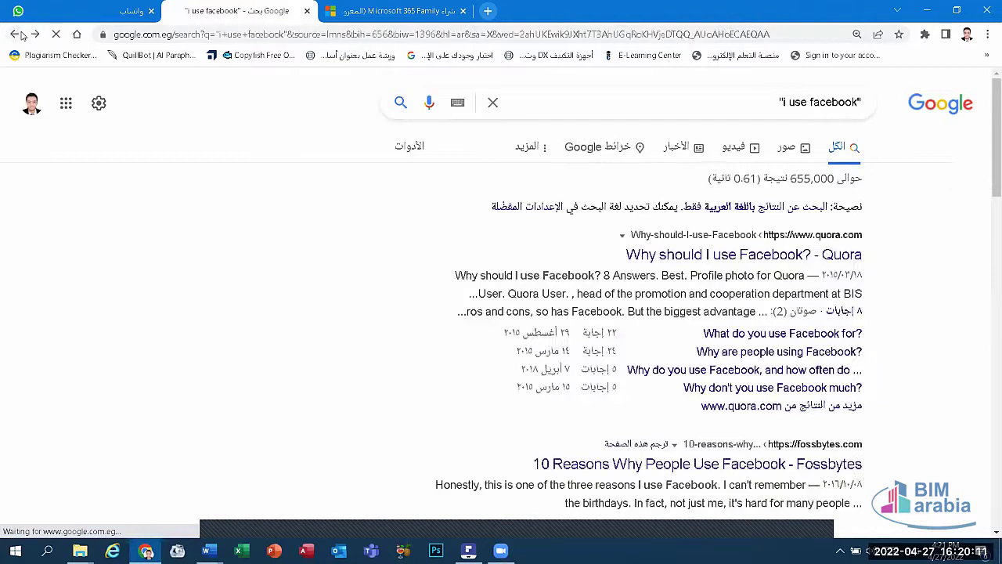
pyautogui.click(16, 34)
pyautogui.click(21, 35)
pyautogui.click(19, 35)
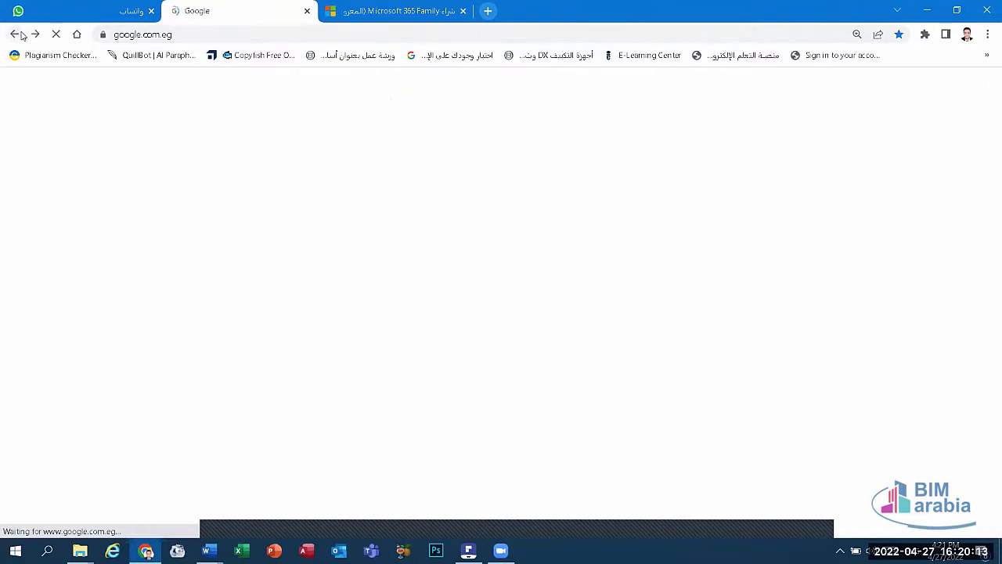
pyautogui.click(625, 220)
pyautogui.write('i')
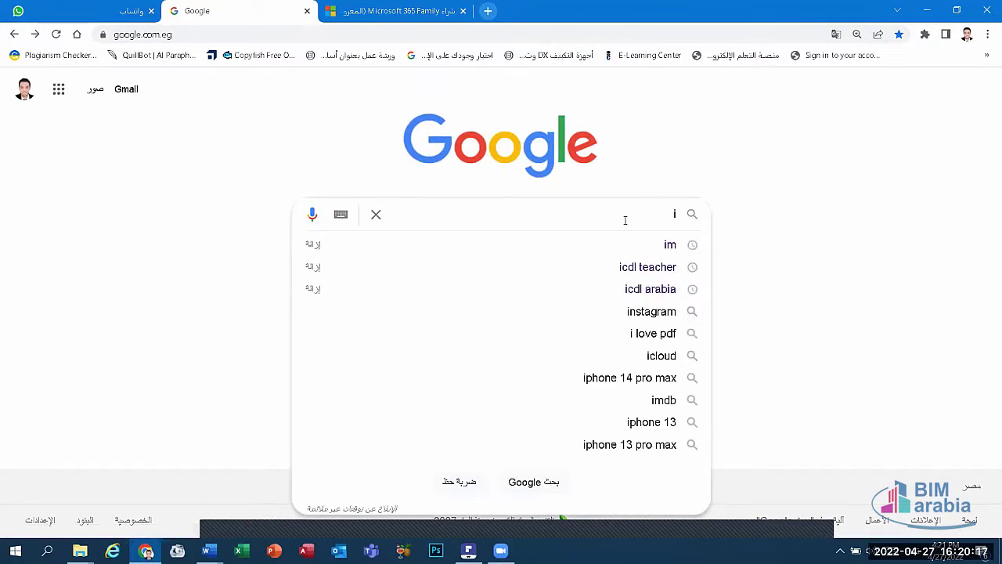
pyautogui.write('nf')
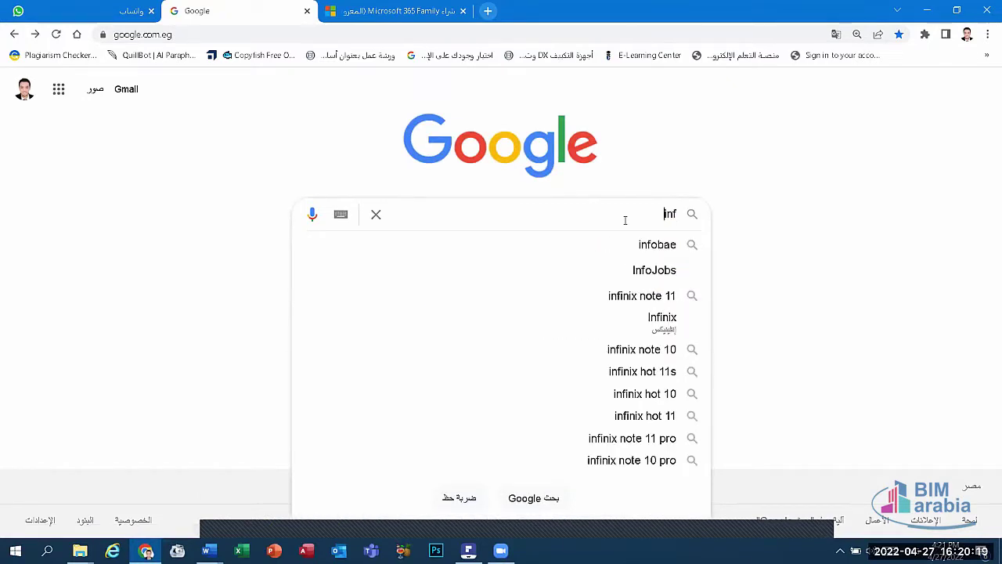
pyautogui.write('o')
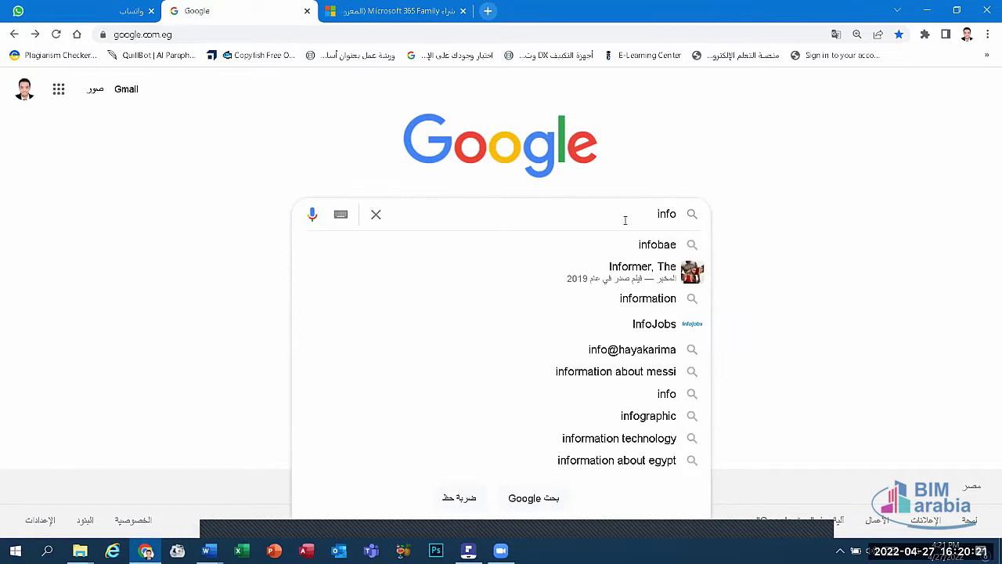
pyautogui.write(':w')
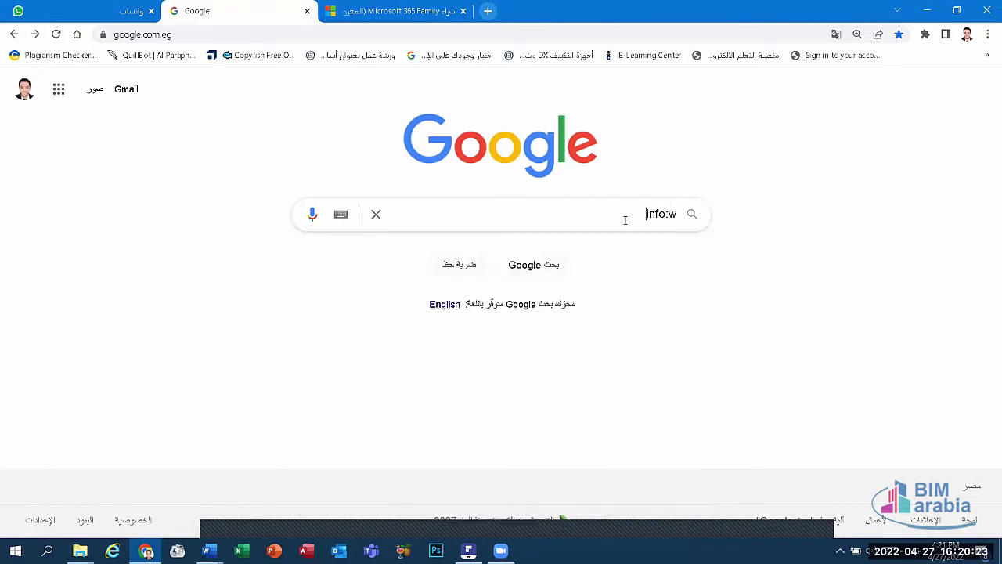
pyautogui.write('ww.')
pyautogui.write('twitt')
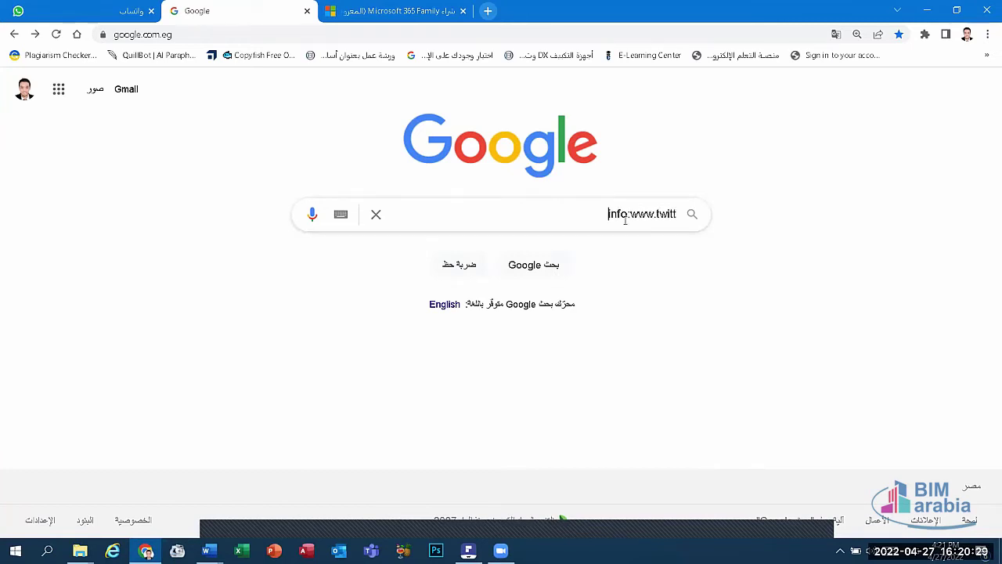
pyautogui.write('er')
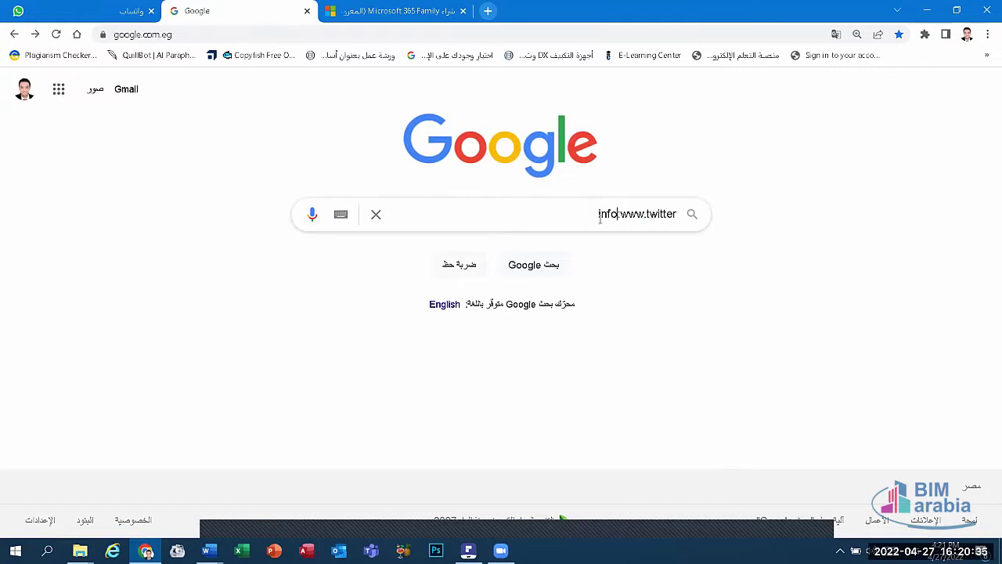
pyautogui.moveTo(599, 215); pyautogui.dragTo(643, 221)
pyautogui.click(667, 214)
pyautogui.moveTo(678, 214); pyautogui.dragTo(647, 215)
pyautogui.tripleClick(649, 215)
pyautogui.click(665, 225)
pyautogui.moveTo(613, 228); pyautogui.dragTo(743, 231)
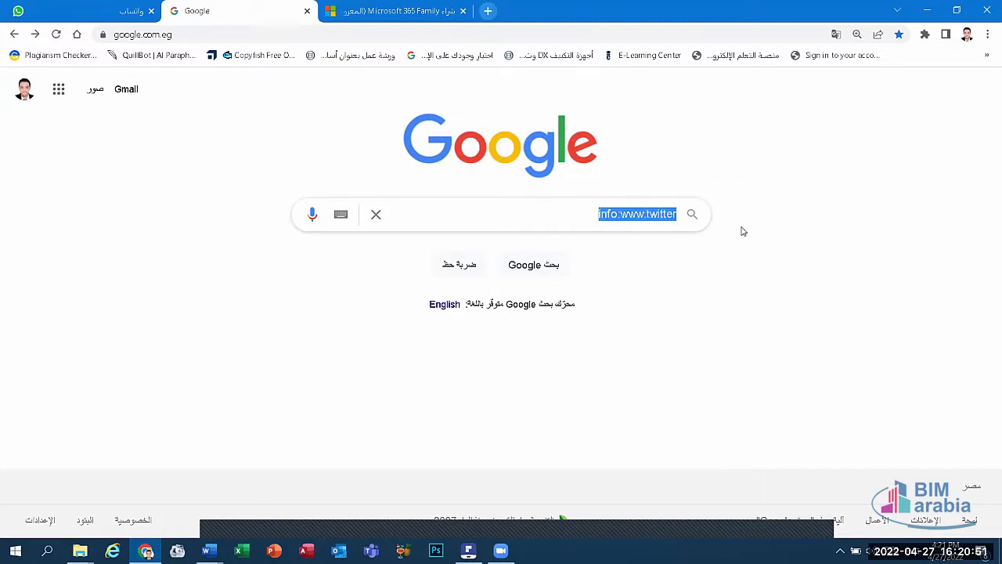
# Step: Type the file-extension query english.pdf, correcting typos
pyautogui.write('e')
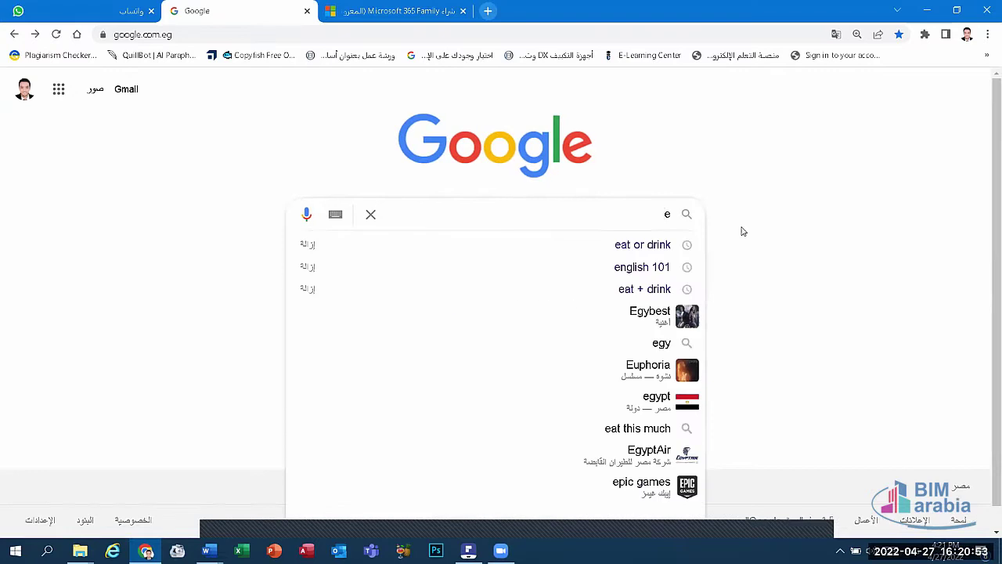
pyautogui.write('nn')
pyautogui.press('BackSpace')
pyautogui.write('g')
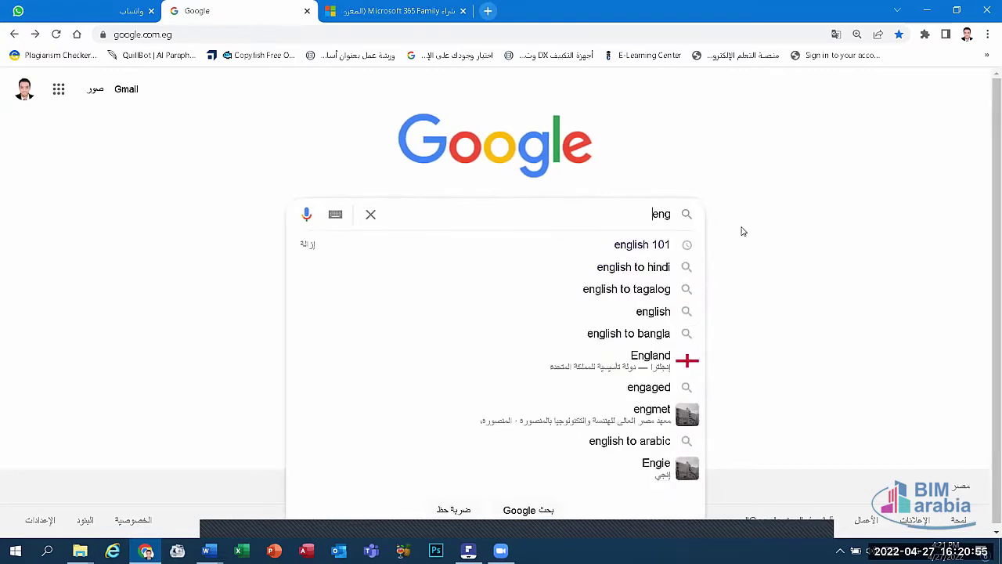
pyautogui.write('lish')
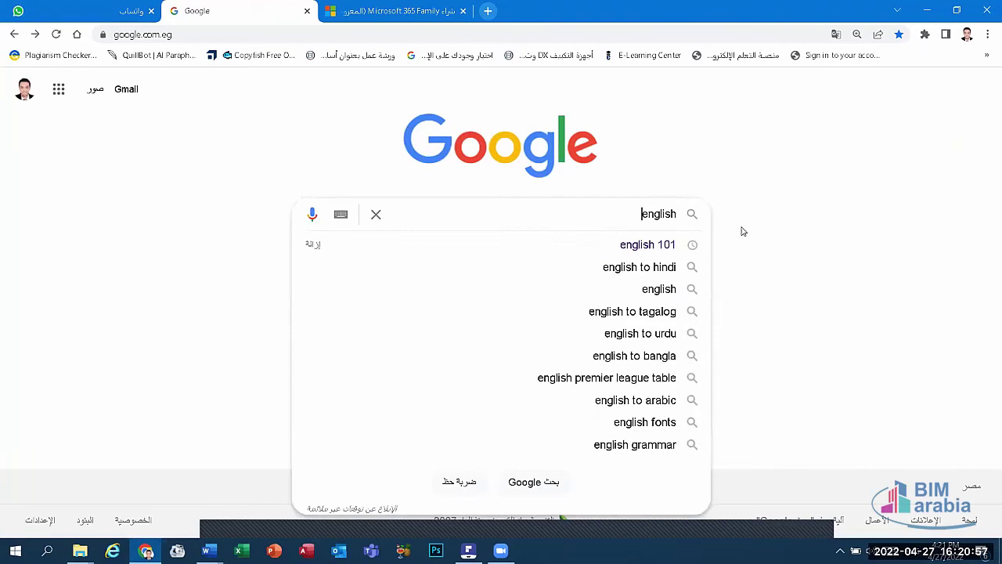
pyautogui.write('.o')
pyautogui.press('BackSpace')
pyautogui.write('p')
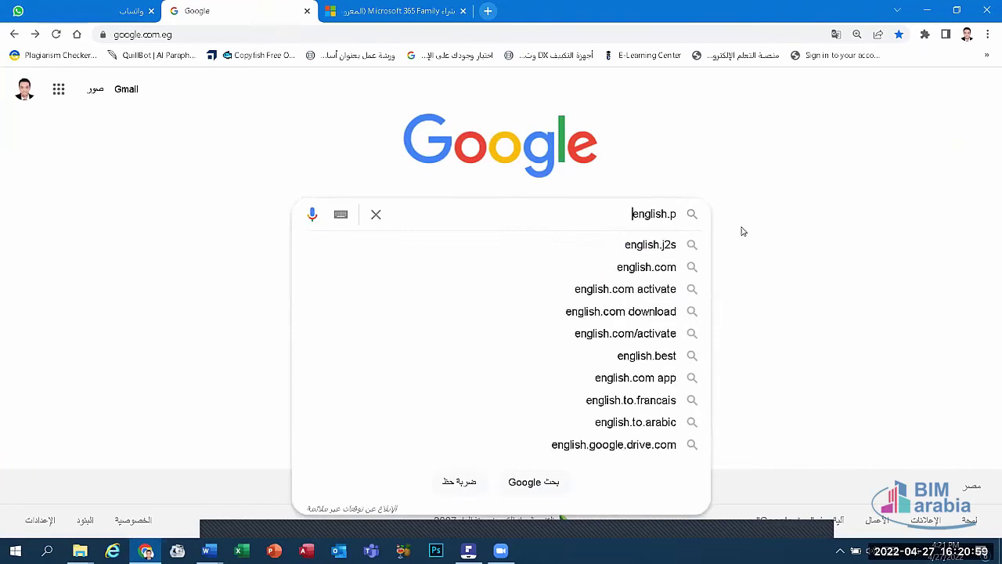
pyautogui.write('df')
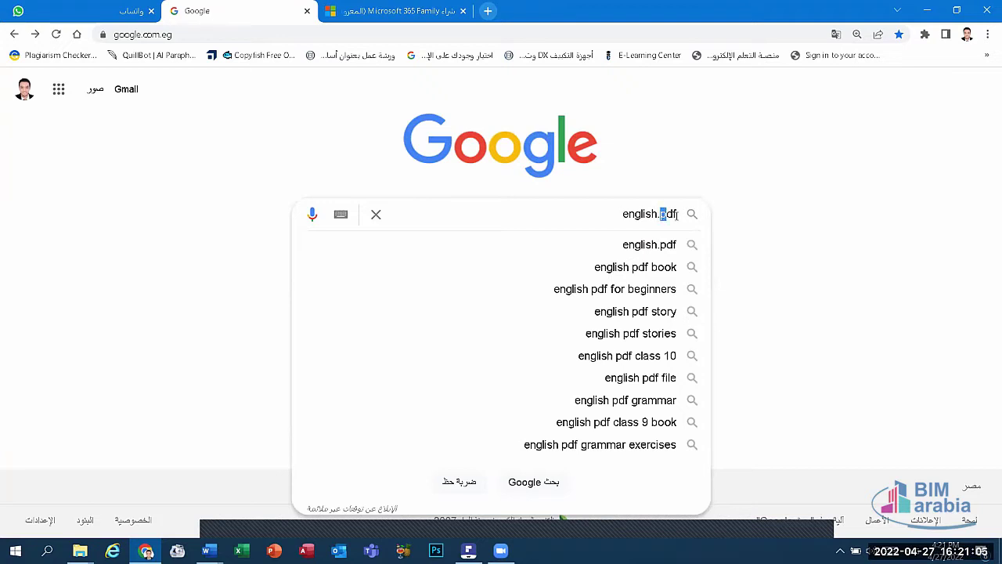
# Step: Change the extension to english.docx, then to english.jpeg
pyautogui.click(635, 214)
pyautogui.moveTo(662, 214); pyautogui.dragTo(680, 215)
pyautogui.write('docx')
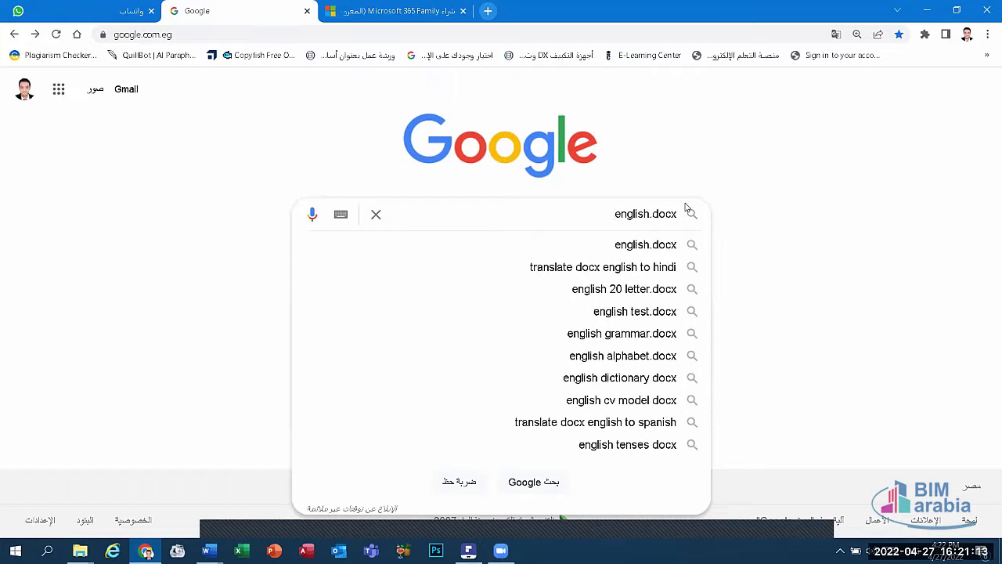
pyautogui.press('Down')
pyautogui.press('Up')
pyautogui.moveTo(655, 214); pyautogui.dragTo(676, 216)
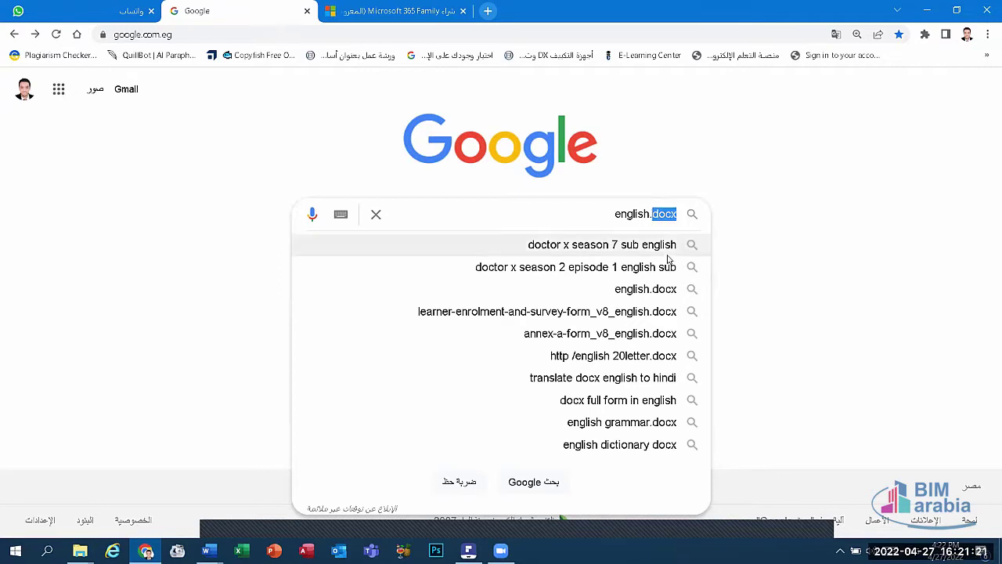
pyautogui.write('jpeg')
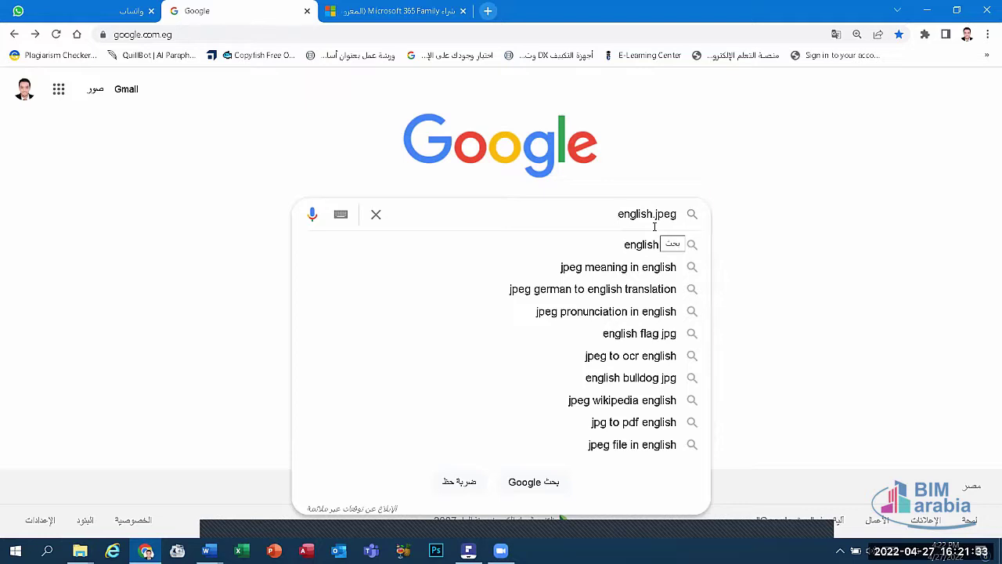
# Step: Select the whole english.jpeg query and delete it
pyautogui.doubleClick(664, 214)
pyautogui.tripleClick(621, 214)
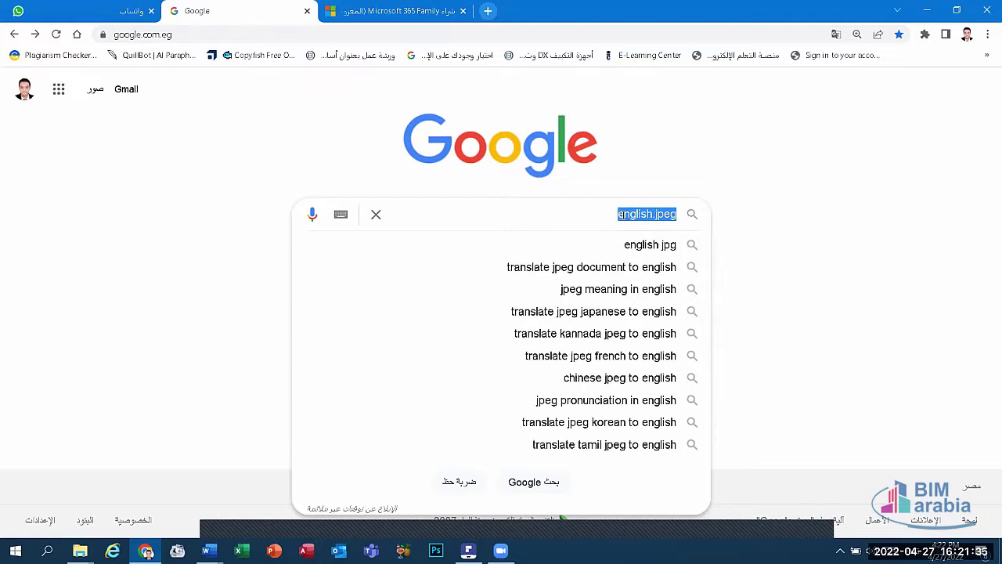
pyautogui.press('BackSpace')
pyautogui.press('Escape')
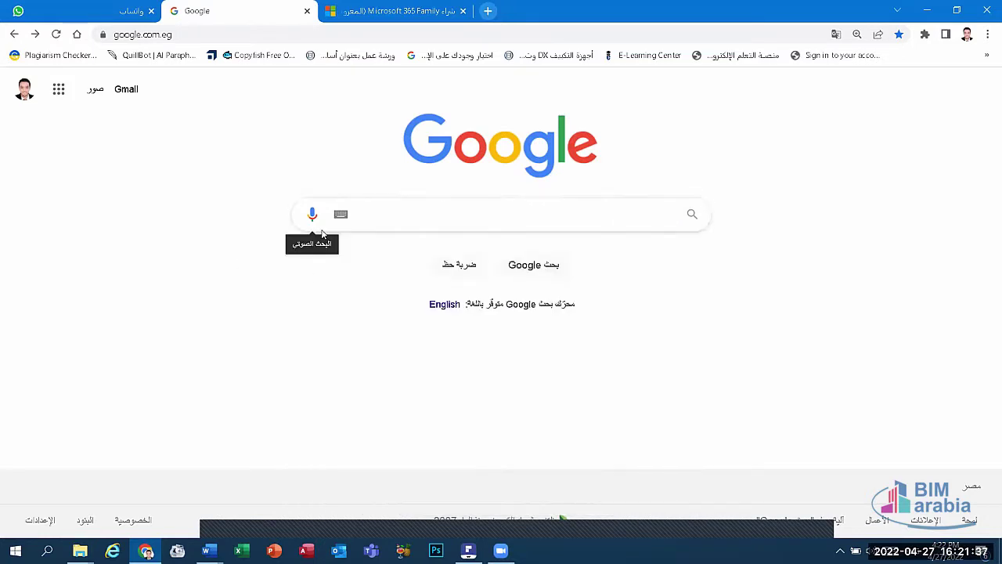
# Step: Search for gmail and open Gmail in a new tab via Google's sign-in help article
pyautogui.click(470, 220)
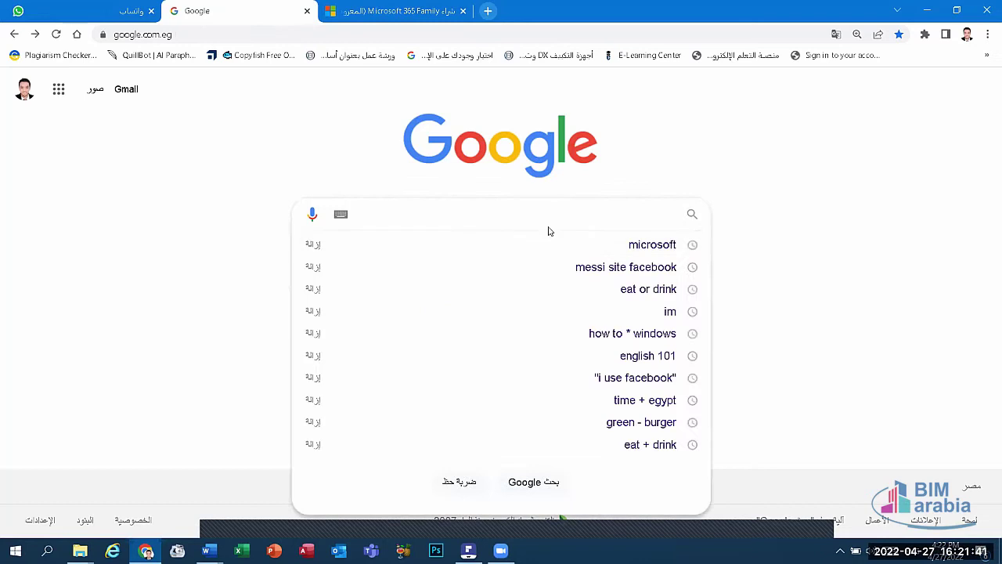
pyautogui.write('g')
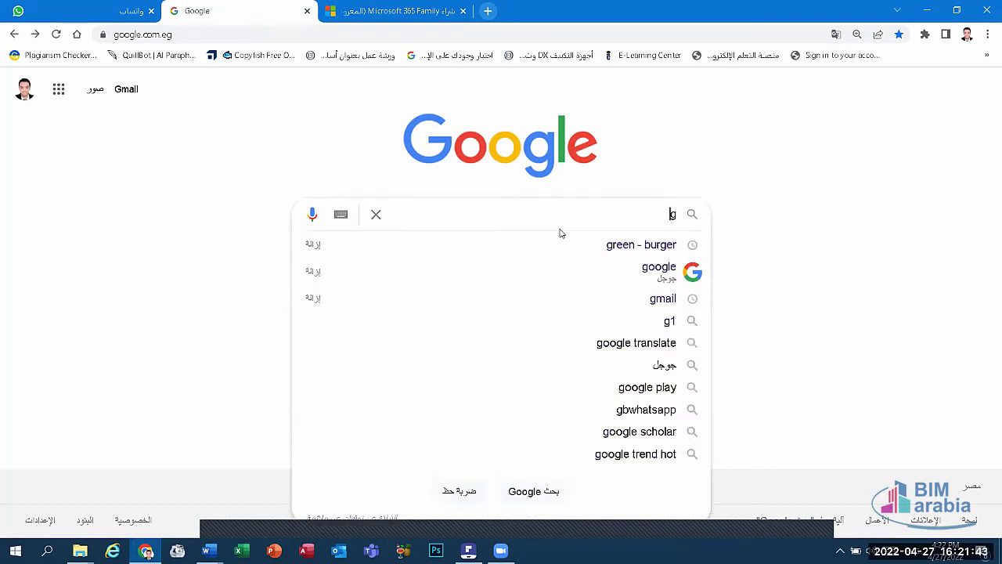
pyautogui.click(653, 301)
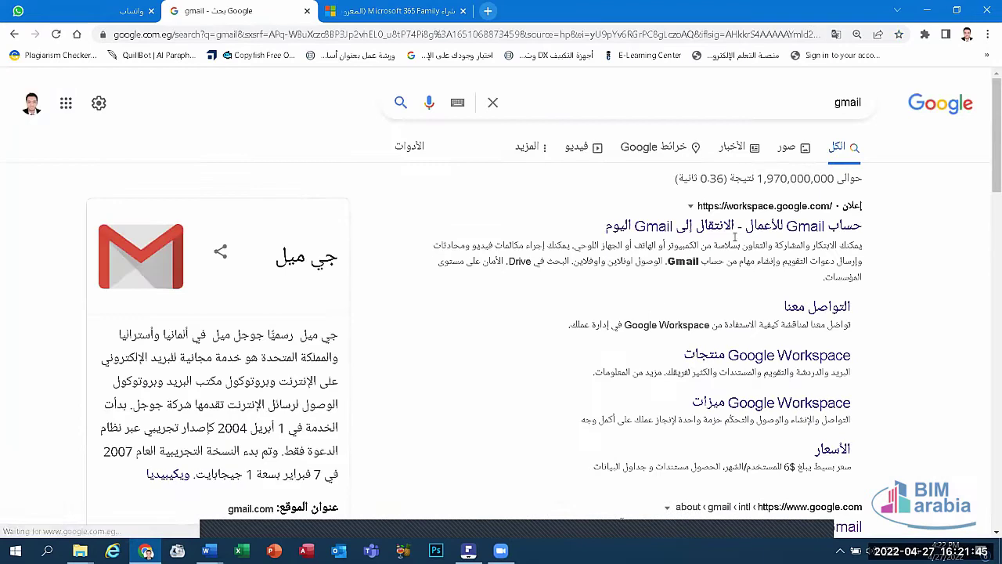
pyautogui.scroll(-4, 783, 316)
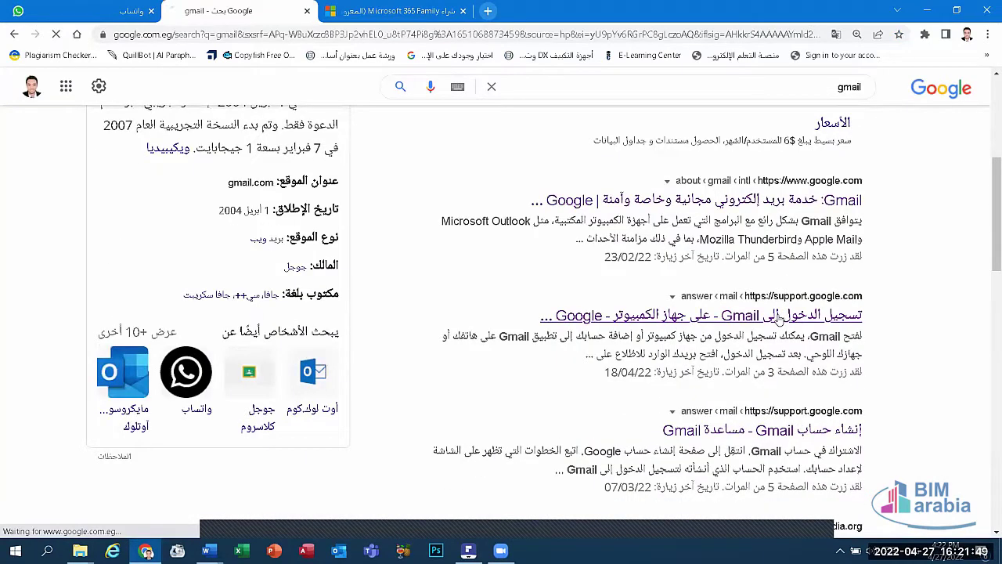
pyautogui.click(778, 316)
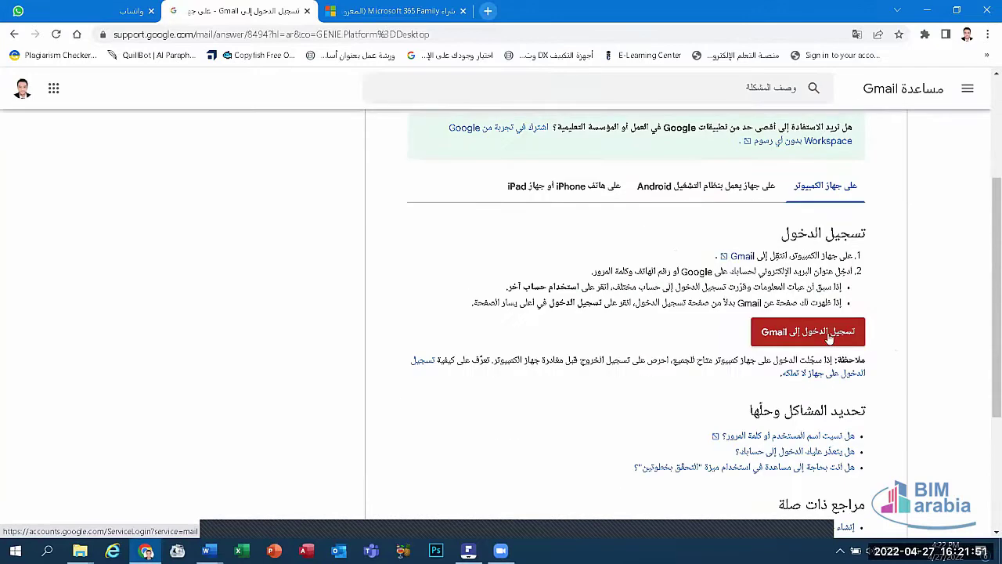
pyautogui.click(833, 336)
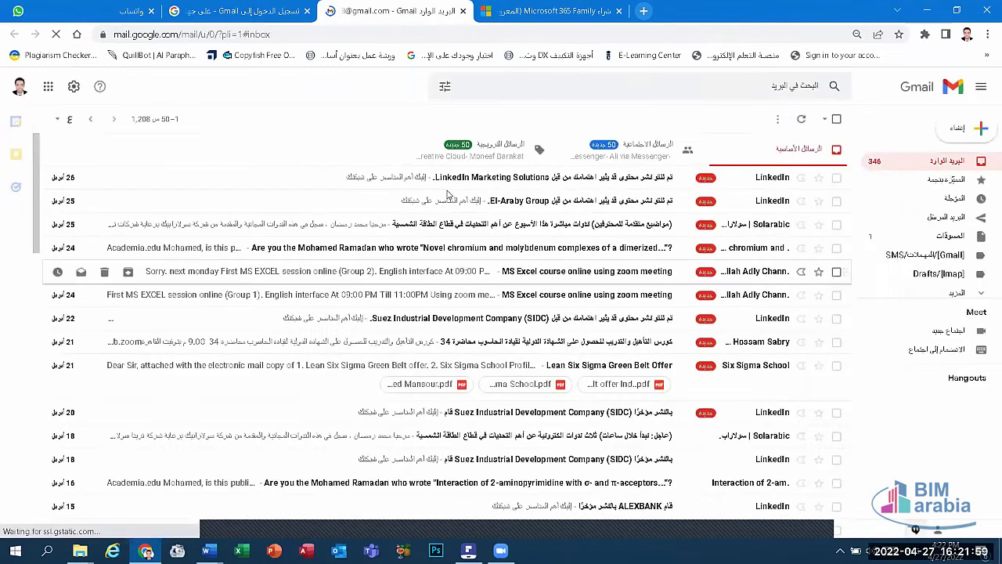
# Step: Scroll the inbox, then open a blank Compose (إنشاء) message window
pyautogui.scroll(-3, 583, 300)
pyautogui.scroll(-5, 584, 300)
pyautogui.scroll(3, 583, 298)
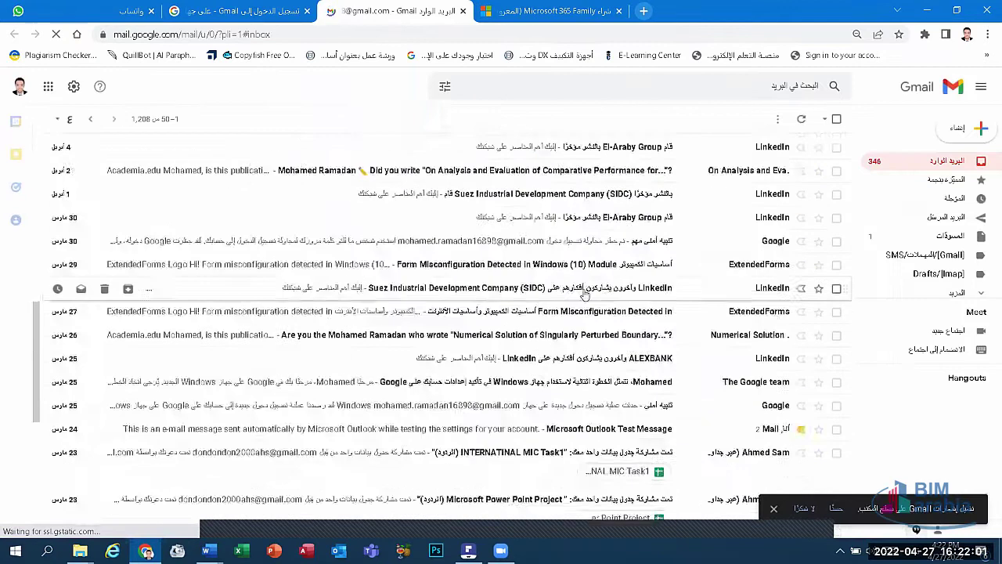
pyautogui.scroll(5, 584, 296)
pyautogui.scroll(3, 537, 242)
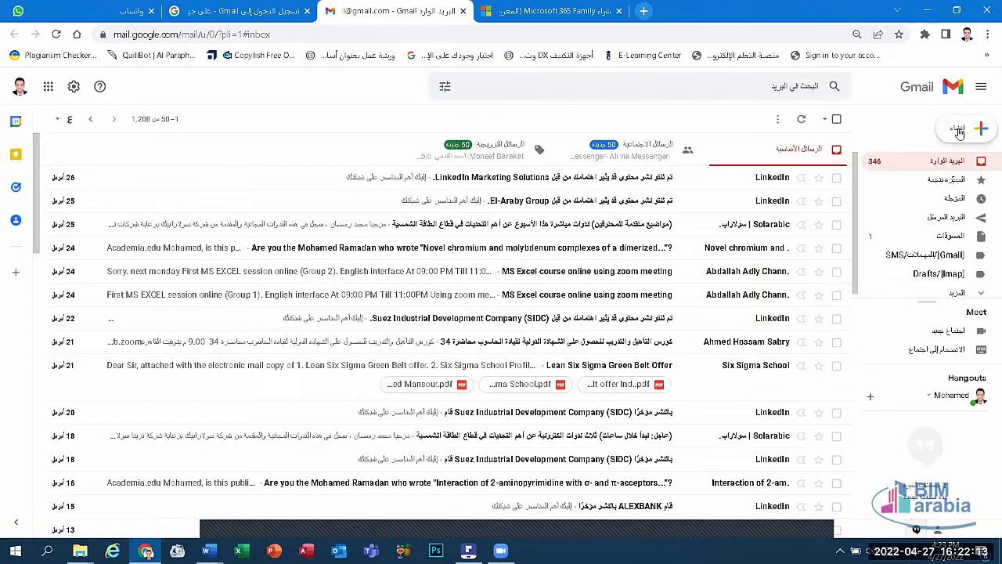
pyautogui.click(960, 130)
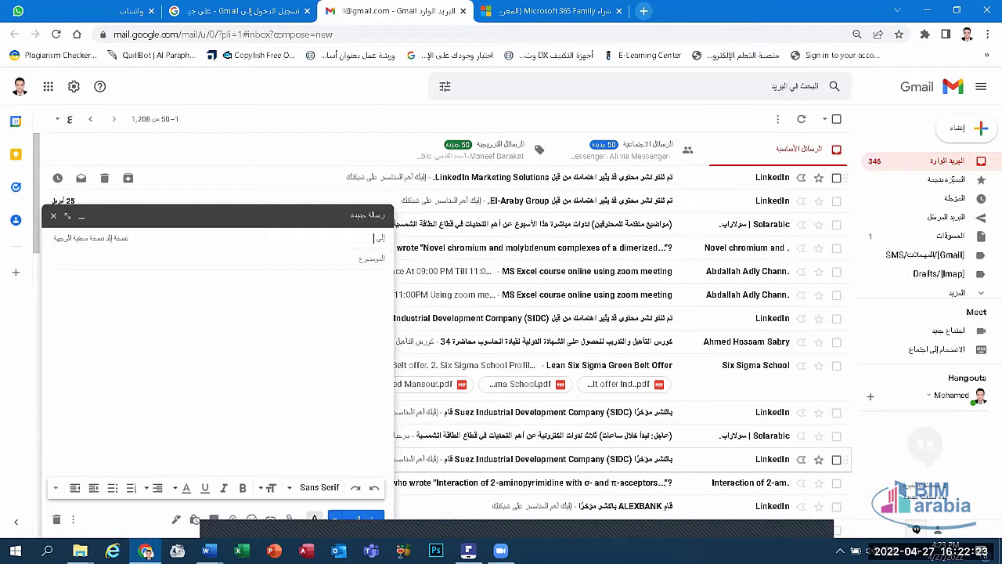
# Step: Switch to the PDFelement notes and scroll to the page defining the email fields
pyautogui.hotkey('alt', 'Tab')
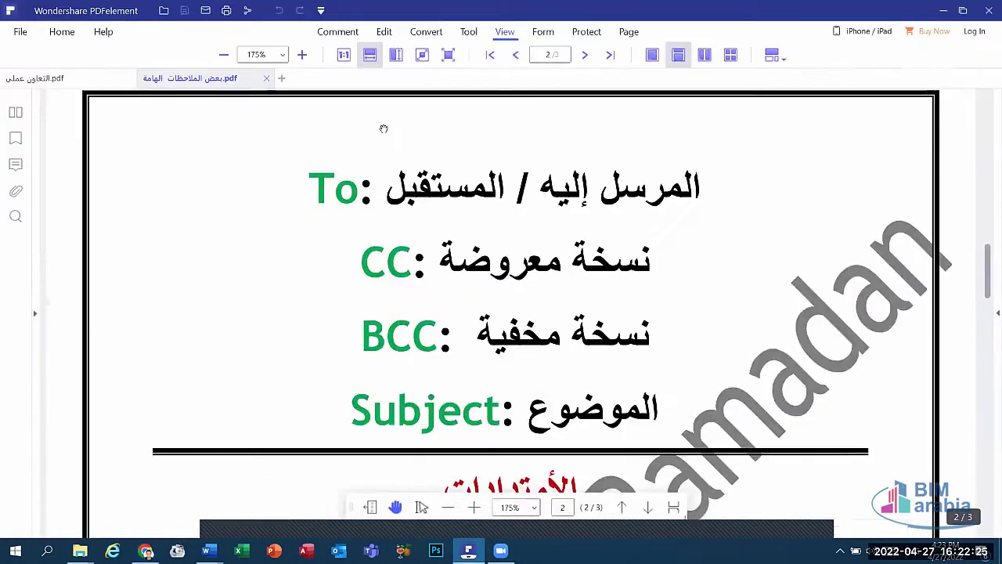
pyautogui.scroll(3, 381, 148)
pyautogui.scroll(-2, 364, 224)
pyautogui.scroll(-3, 363, 223)
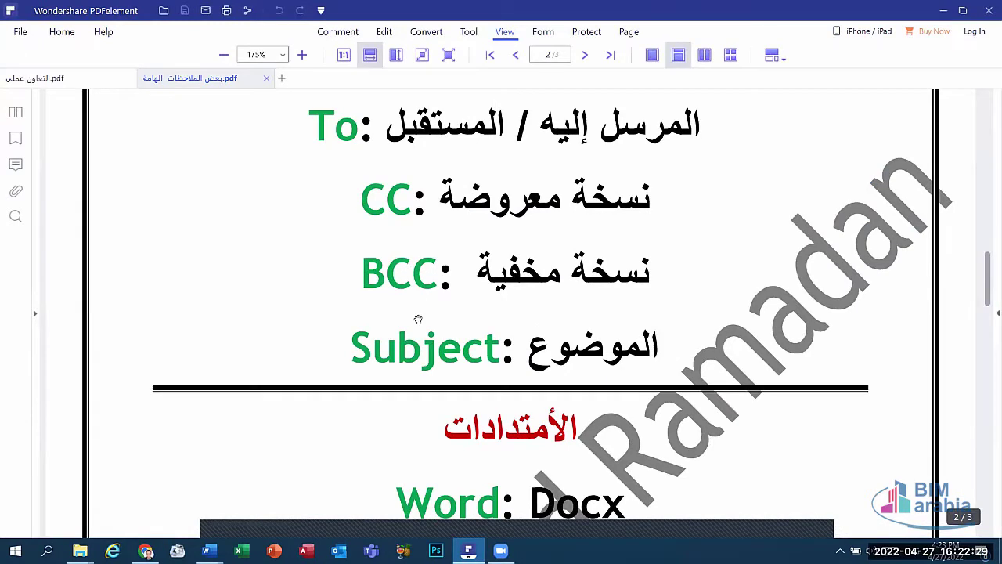
pyautogui.scroll(2, 412, 317)
pyautogui.scroll(3, 413, 297)
pyautogui.scroll(3, 405, 205)
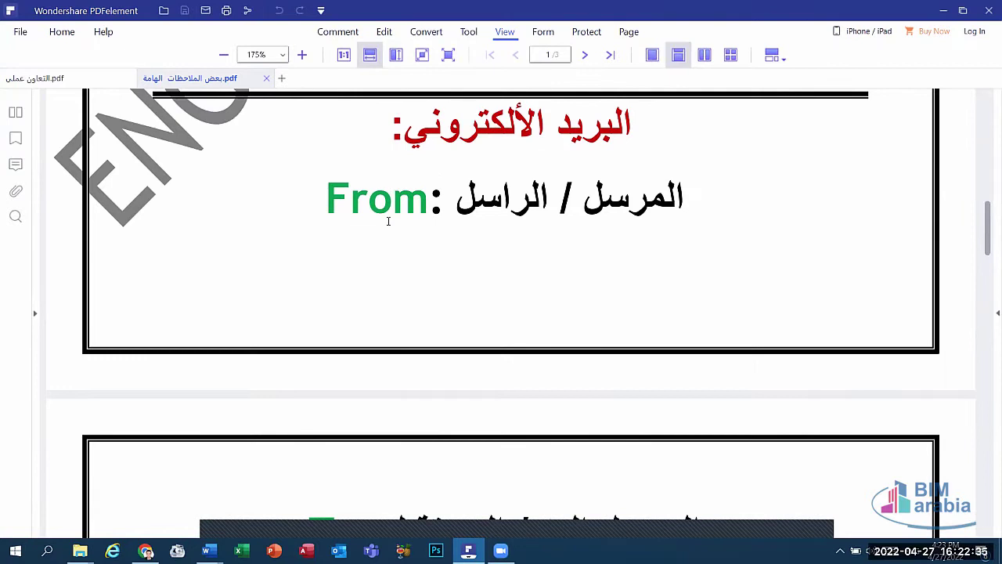
pyautogui.scroll(-2, 388, 223)
pyautogui.scroll(-1, 376, 258)
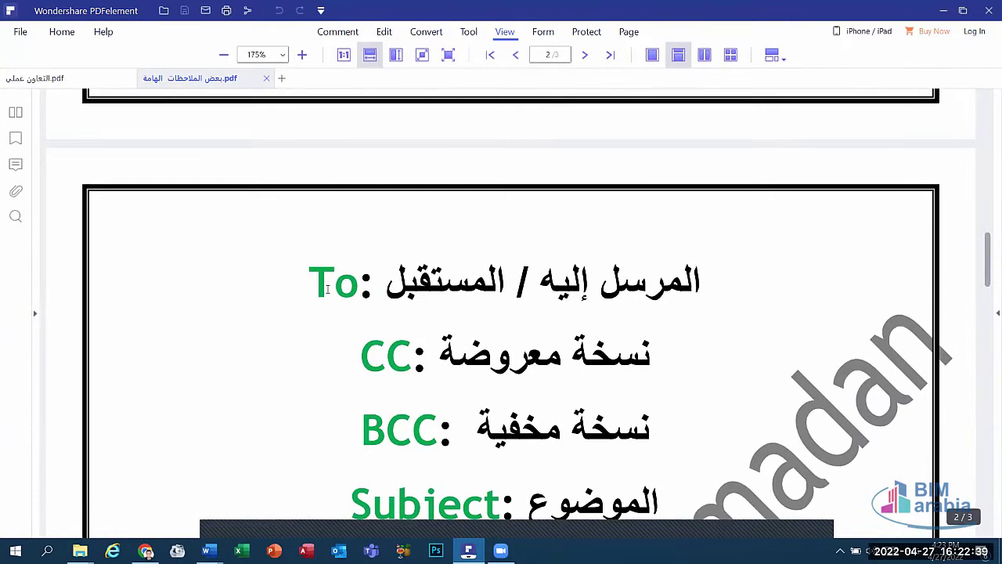
# Step: Highlight the To, CC and BCC labels and the Arabic explanation on the CC line
pyautogui.moveTo(337, 288)
pyautogui.mouseDown()
pyautogui.moveTo(361, 292)
pyautogui.moveTo(290, 270)
pyautogui.mouseUp()
pyautogui.moveTo(410, 358); pyautogui.dragTo(361, 356)
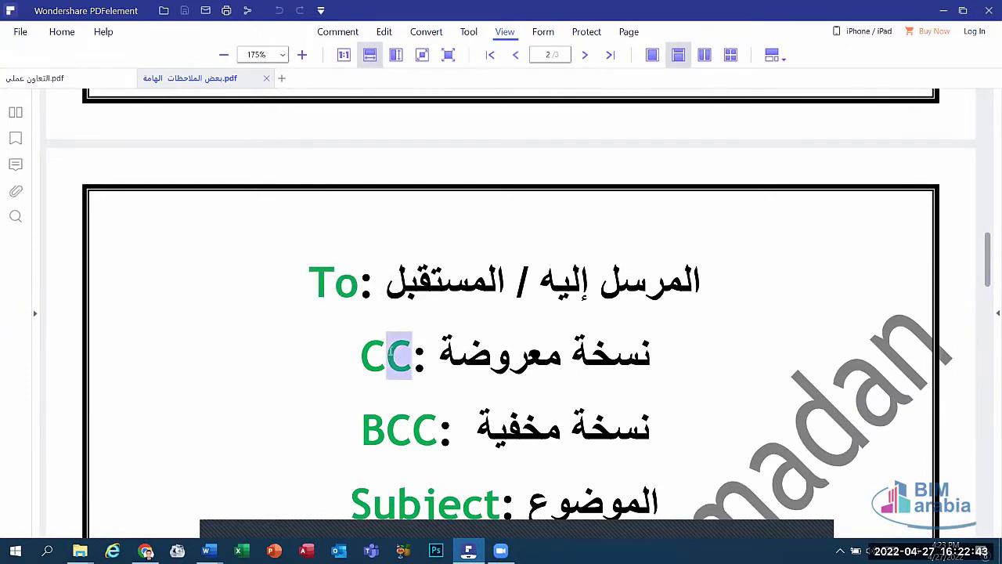
pyautogui.moveTo(440, 434); pyautogui.dragTo(383, 431)
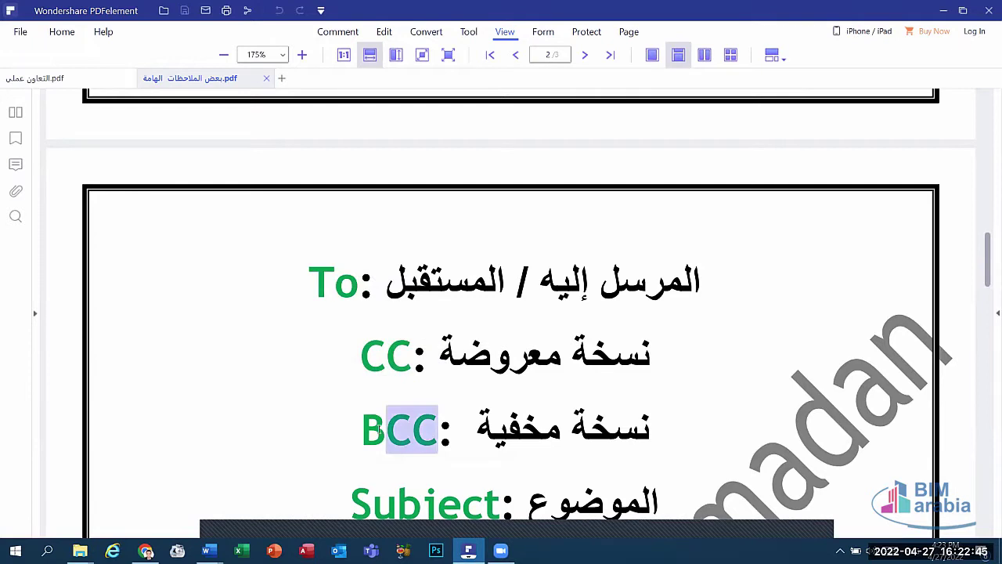
pyautogui.click(393, 362)
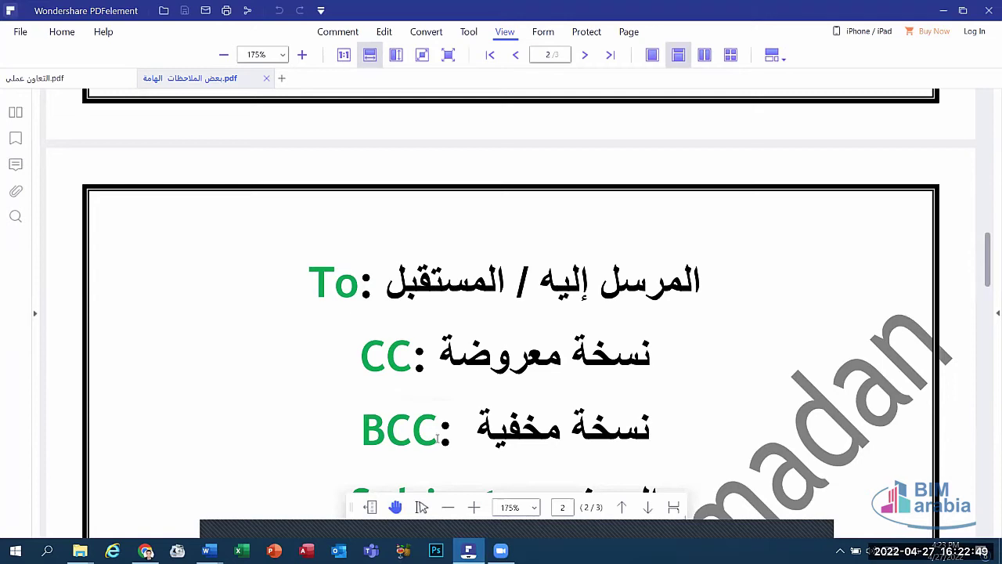
pyautogui.moveTo(437, 436); pyautogui.dragTo(362, 435)
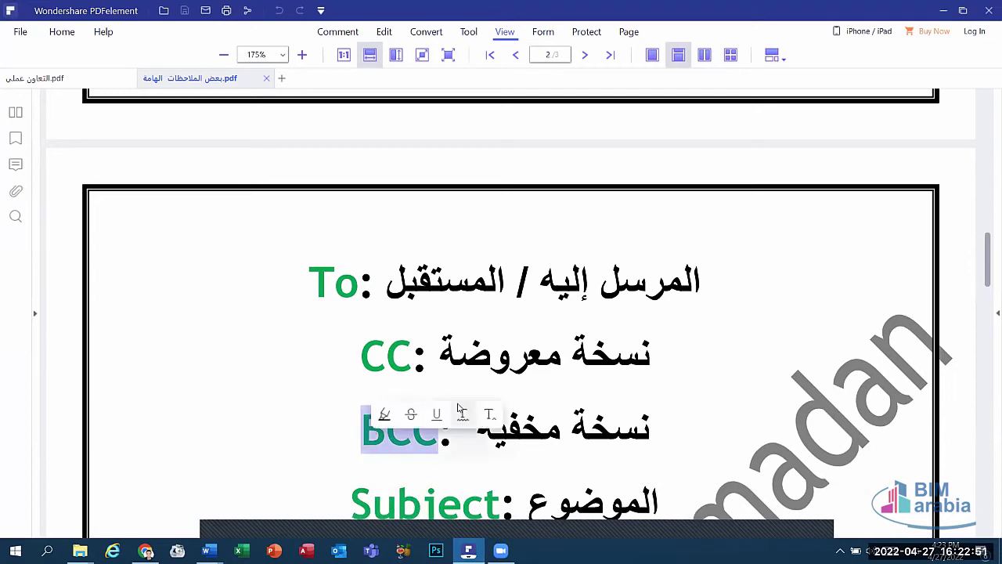
pyautogui.click(401, 367)
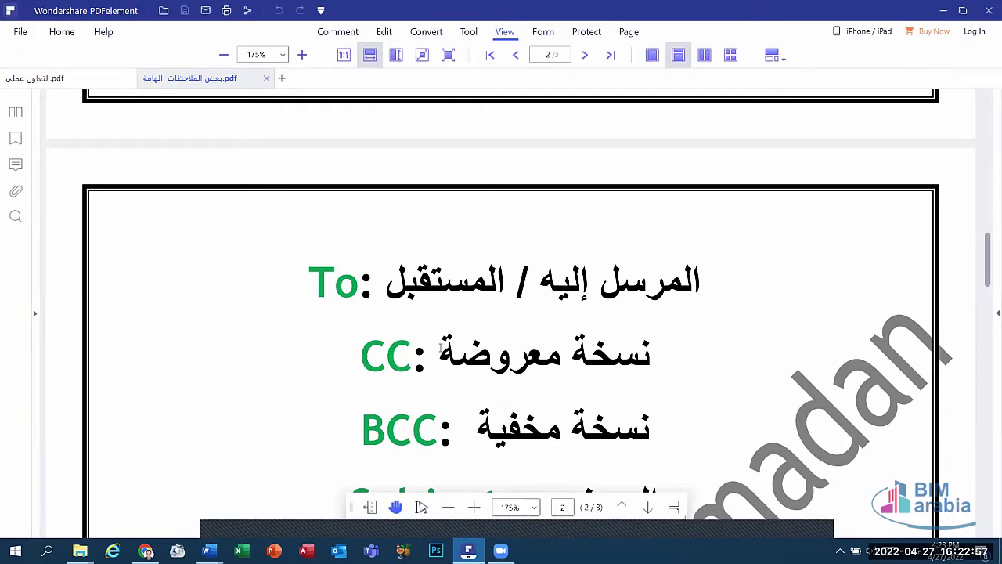
pyautogui.moveTo(441, 347); pyautogui.dragTo(438, 359)
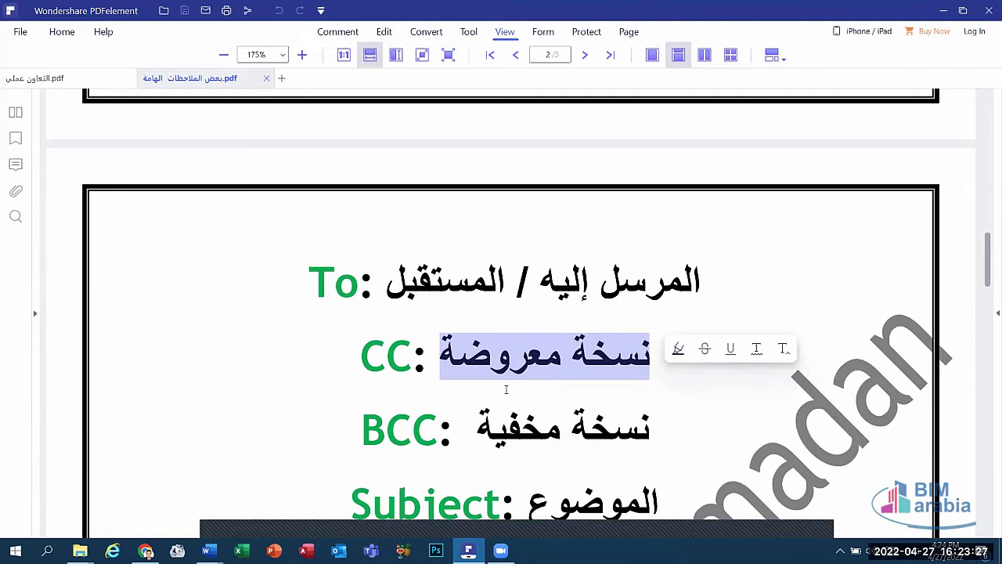
# Step: Highlight the word Subject and its Arabic meaning, then bring Gmail back to the front
pyautogui.scroll(-2, 411, 468)
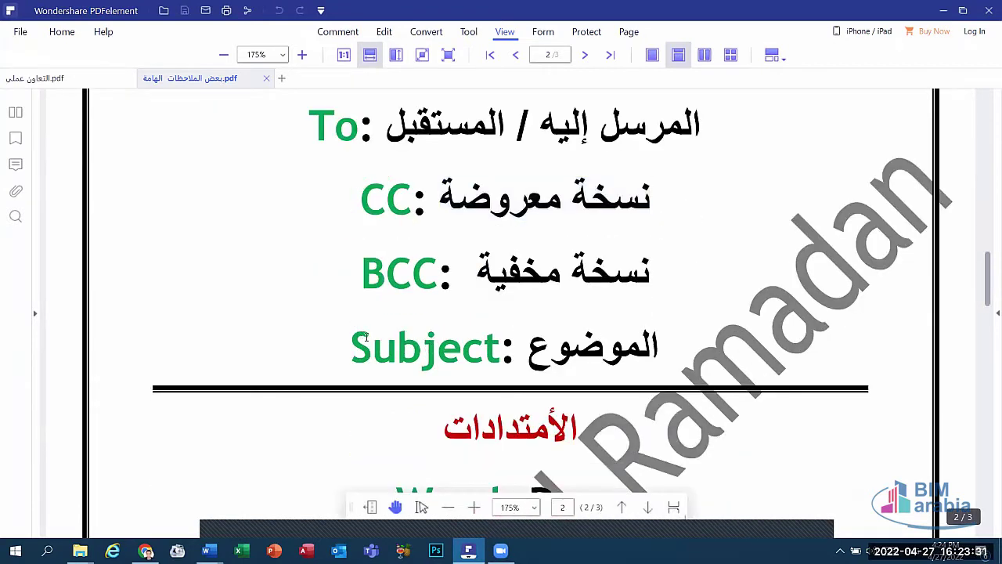
pyautogui.moveTo(352, 345); pyautogui.dragTo(502, 349)
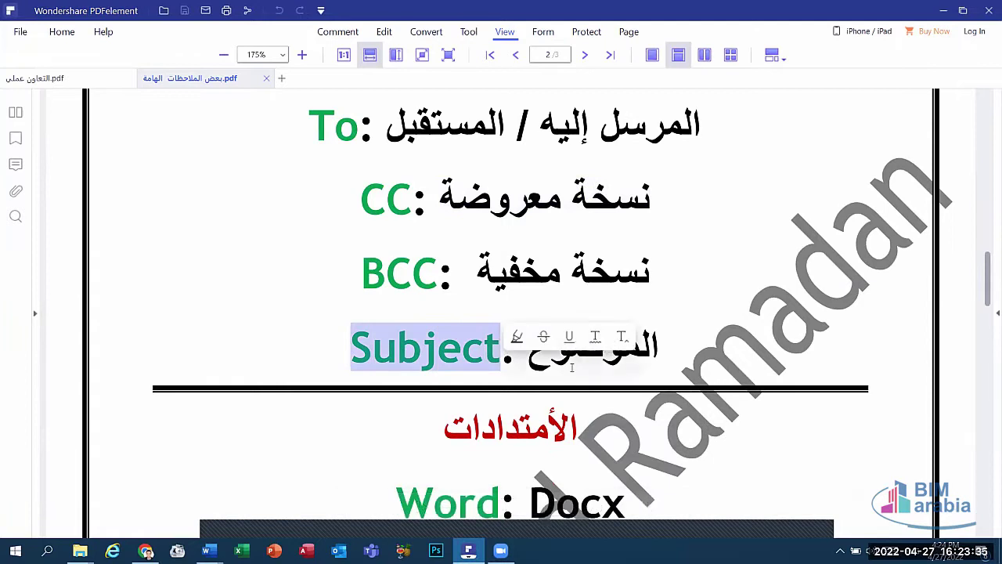
pyautogui.click(547, 352)
pyautogui.moveTo(540, 344); pyautogui.dragTo(670, 349)
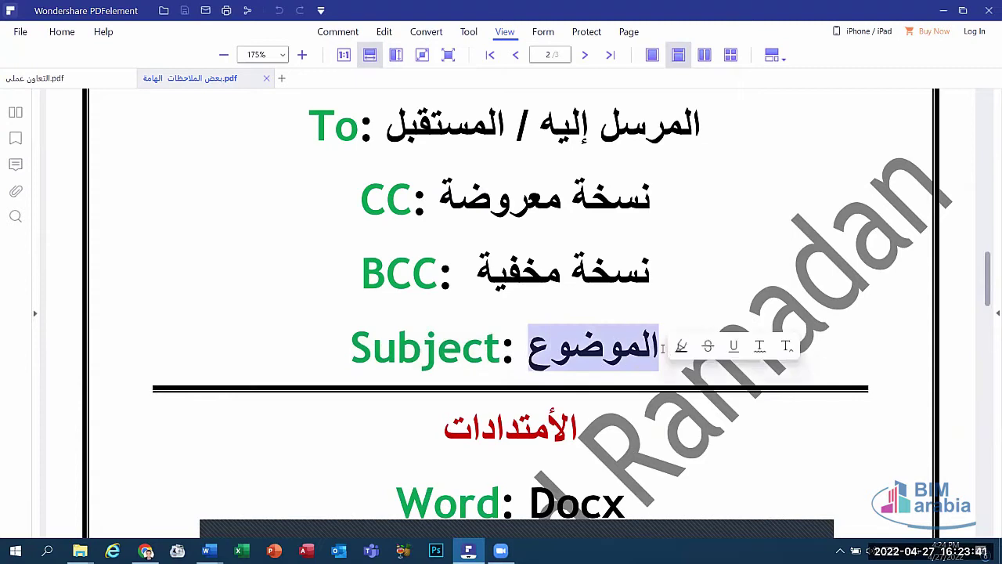
pyautogui.click(241, 551)
# Step: Return to Chrome and close the blank Gmail New Message window without sending
pyautogui.click(146, 551)
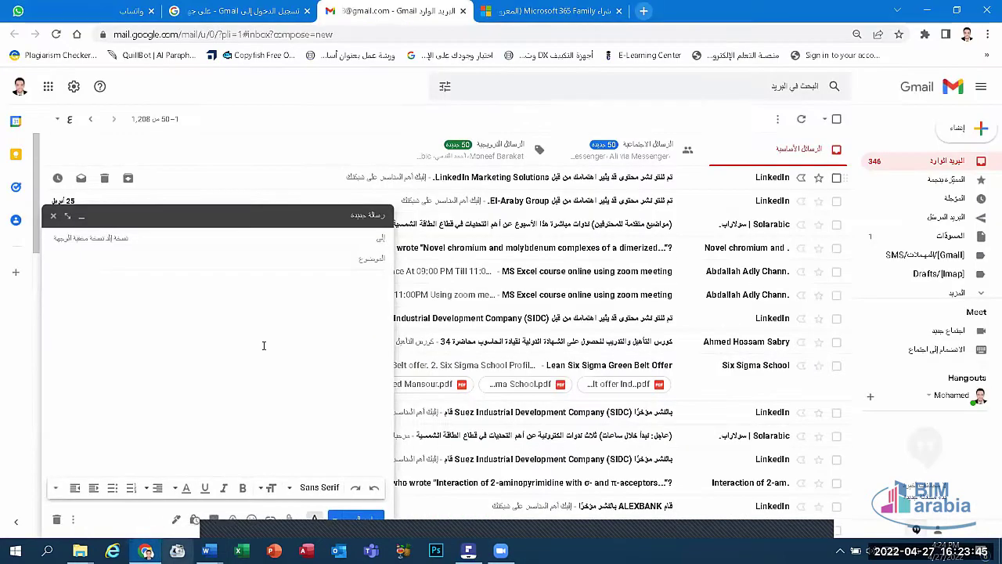
pyautogui.click(289, 304)
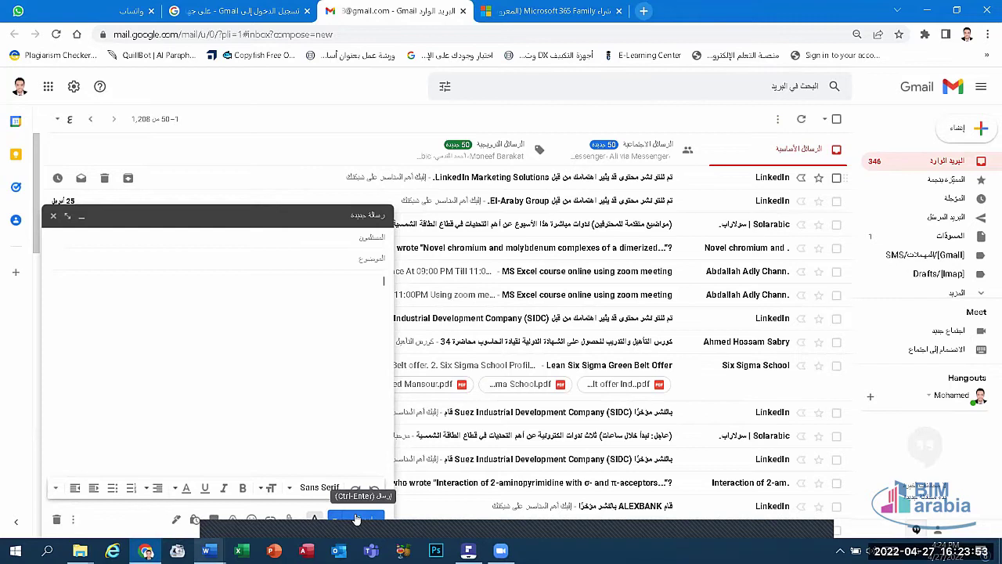
pyautogui.click(53, 217)
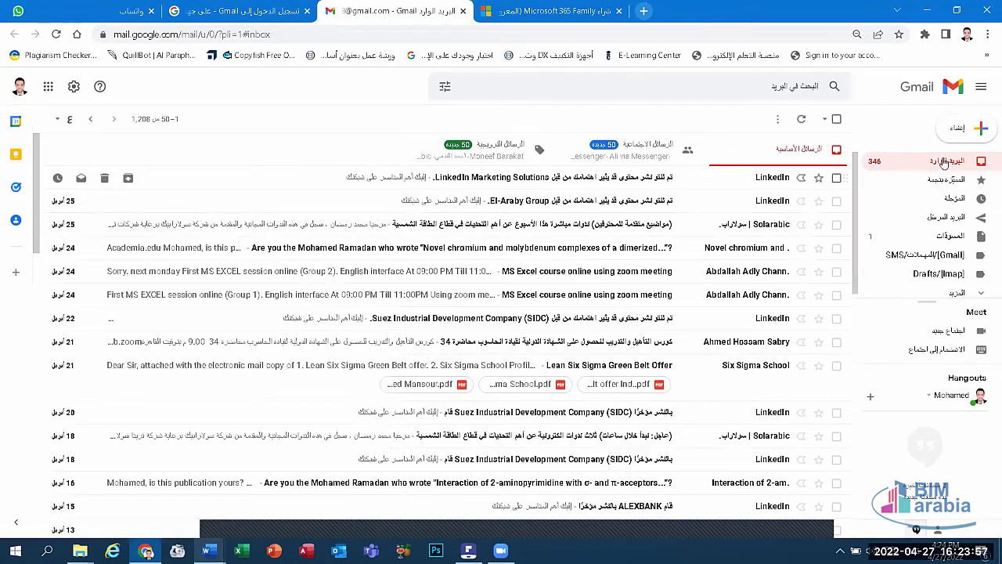
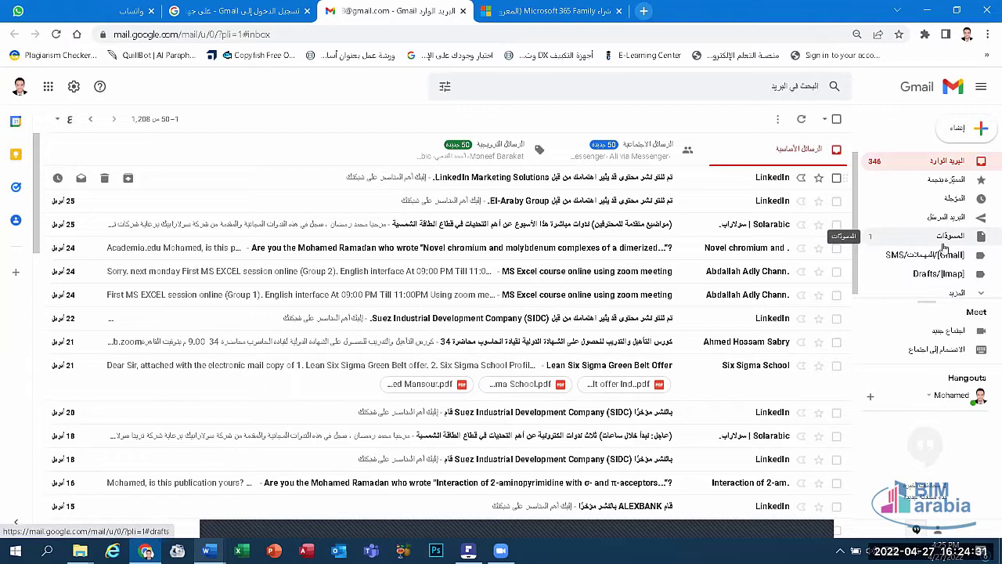
# Step: Scroll down and back up through the Gmail inbox
pyautogui.scroll(-1, 904, 266)
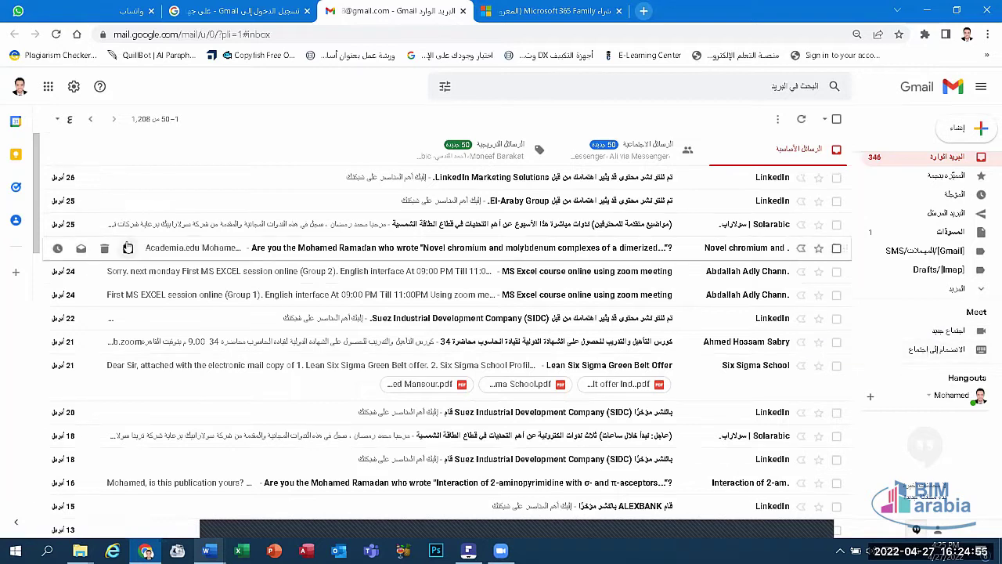
pyautogui.scroll(-3, 76, 161)
pyautogui.scroll(-1, 235, 220)
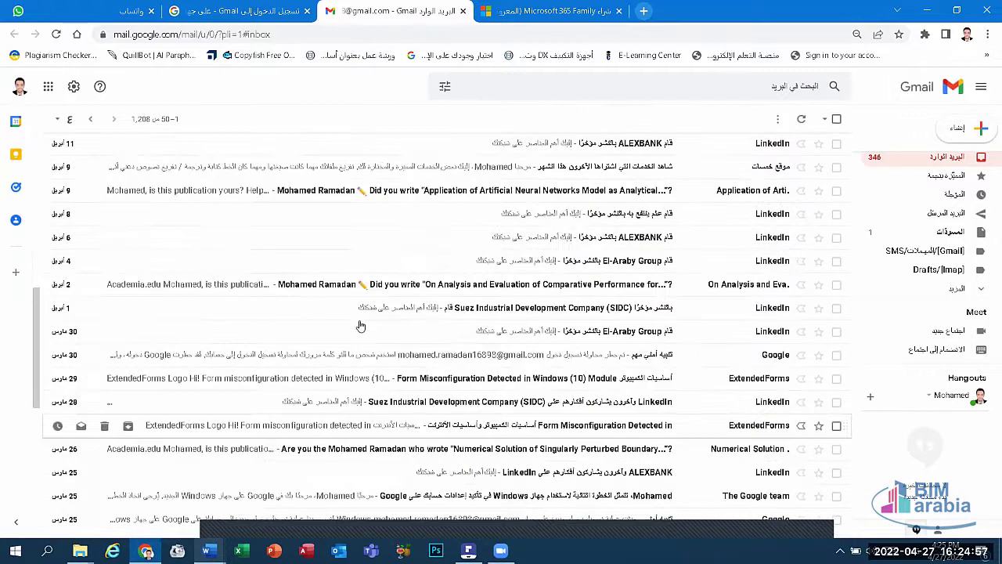
pyautogui.scroll(5, 363, 258)
# Step: Close the inbox tab and follow Google's 'create a Gmail account' help to the sign-up form
pyautogui.click(462, 11)
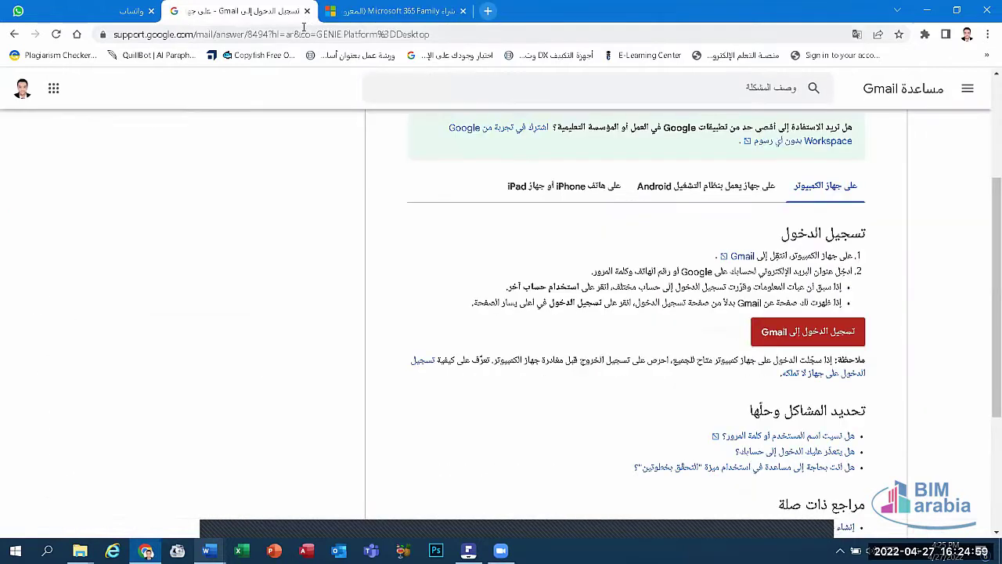
pyautogui.click(14, 34)
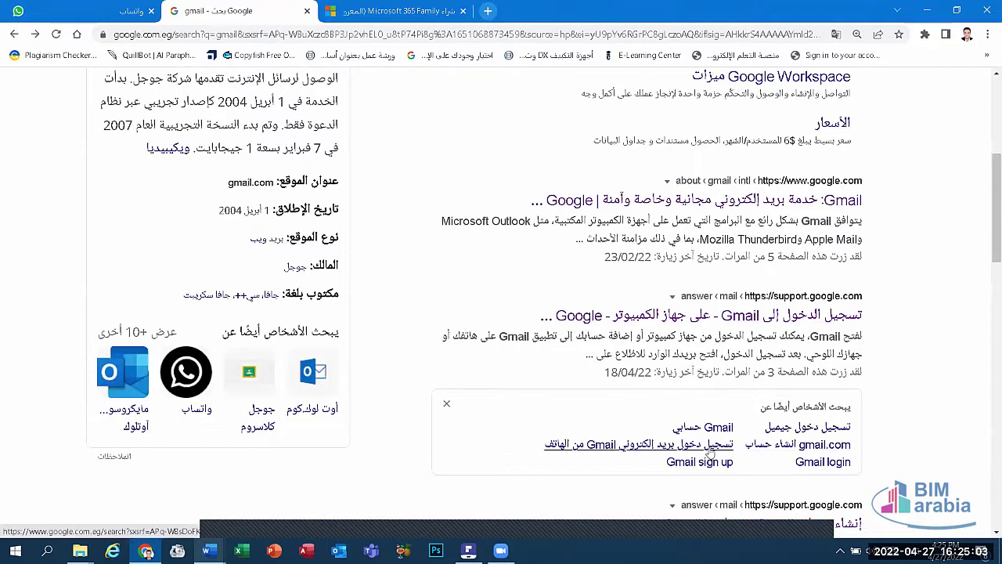
pyautogui.click(798, 445)
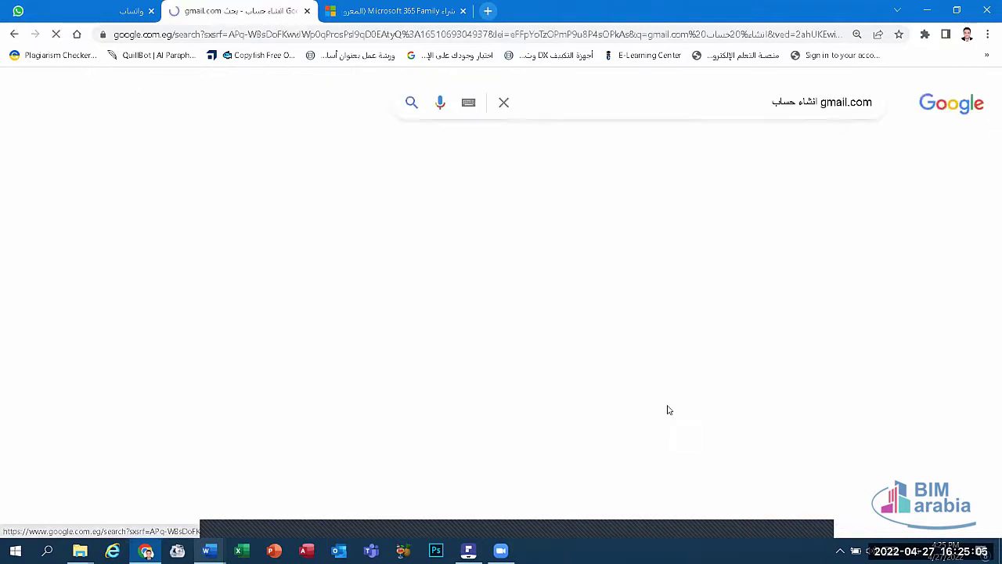
pyautogui.click(774, 227)
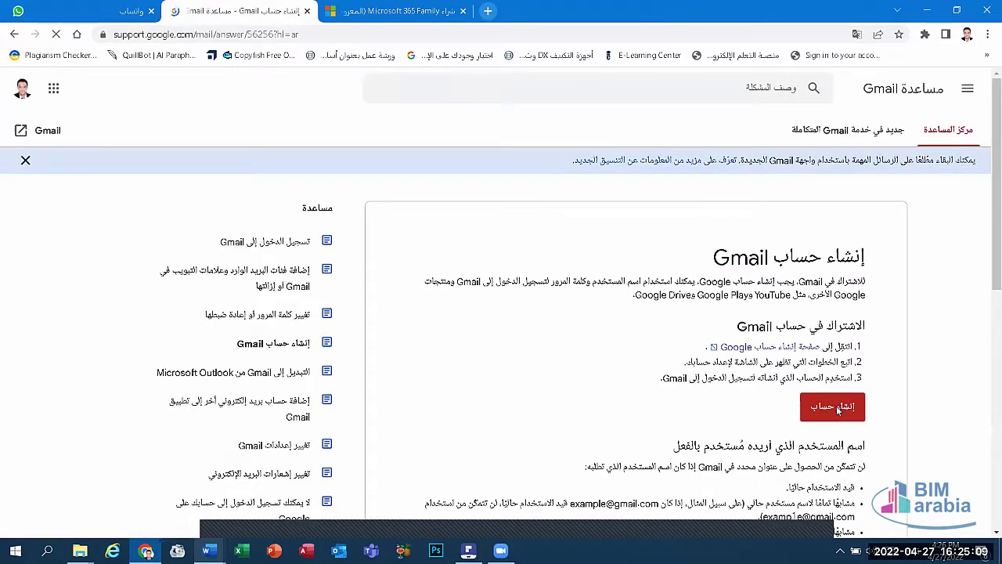
pyautogui.click(836, 405)
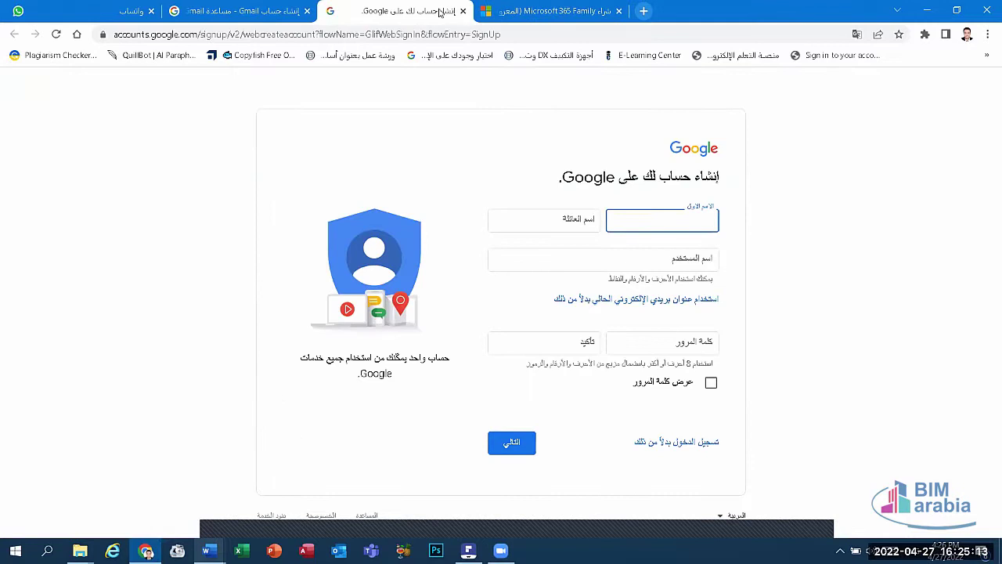
# Step: Close the account sign-up, Gmail help and Microsoft 365 tabs
pyautogui.click(463, 11)
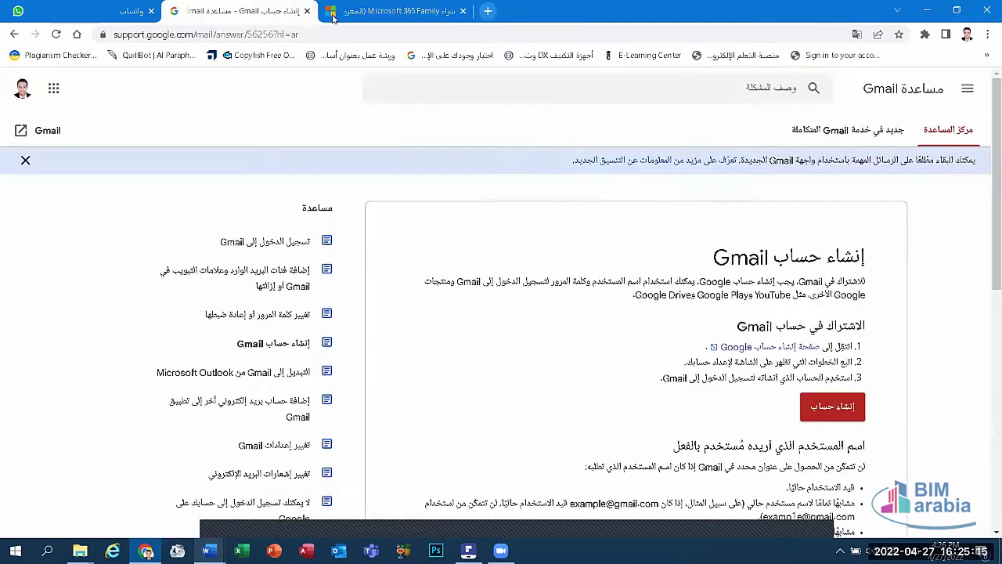
pyautogui.click(307, 11)
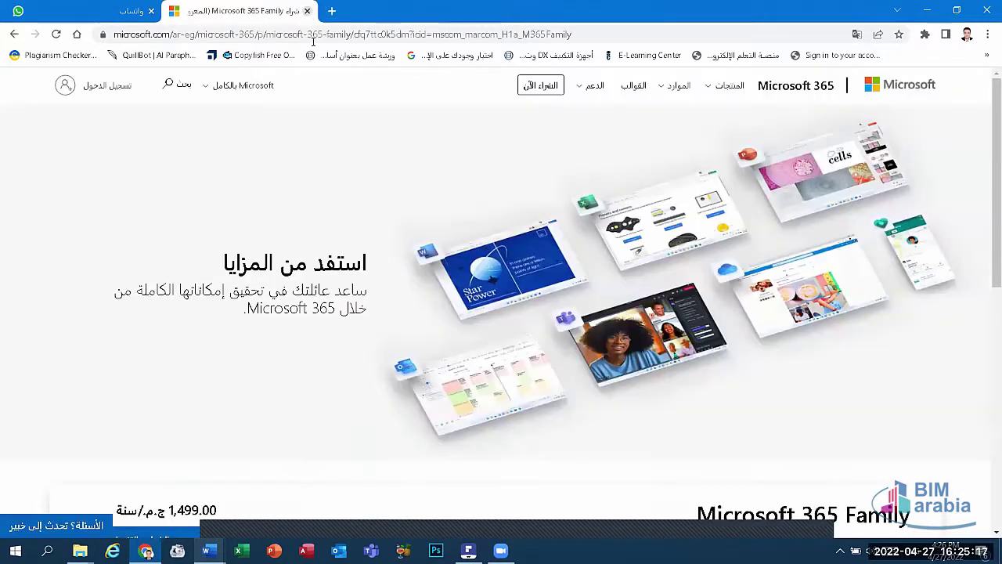
pyautogui.click(307, 11)
# Step: Minimise Chrome, scroll the notes PDF, then quit PDFelement, declining its feedback survey
pyautogui.click(927, 10)
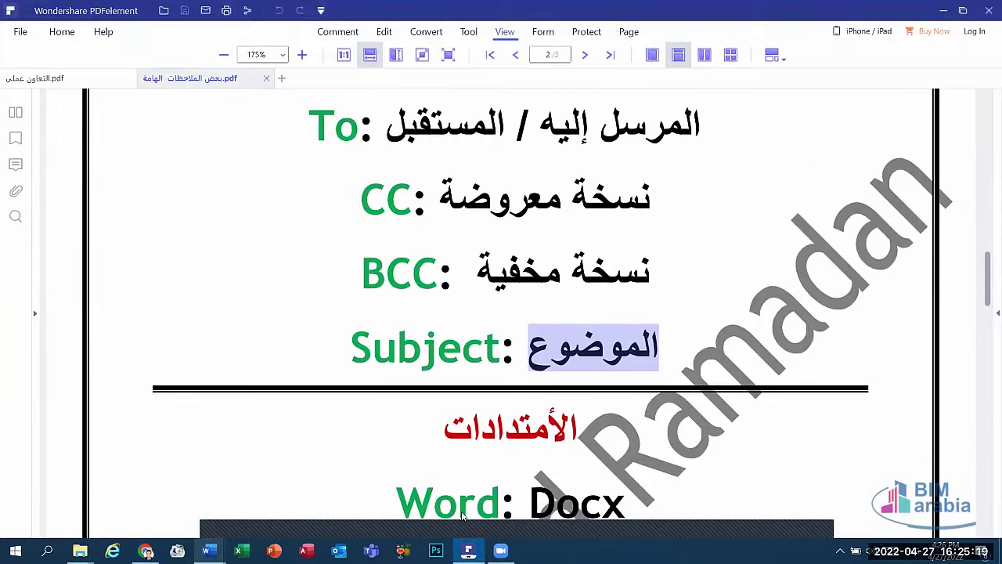
pyautogui.scroll(-3, 910, 89)
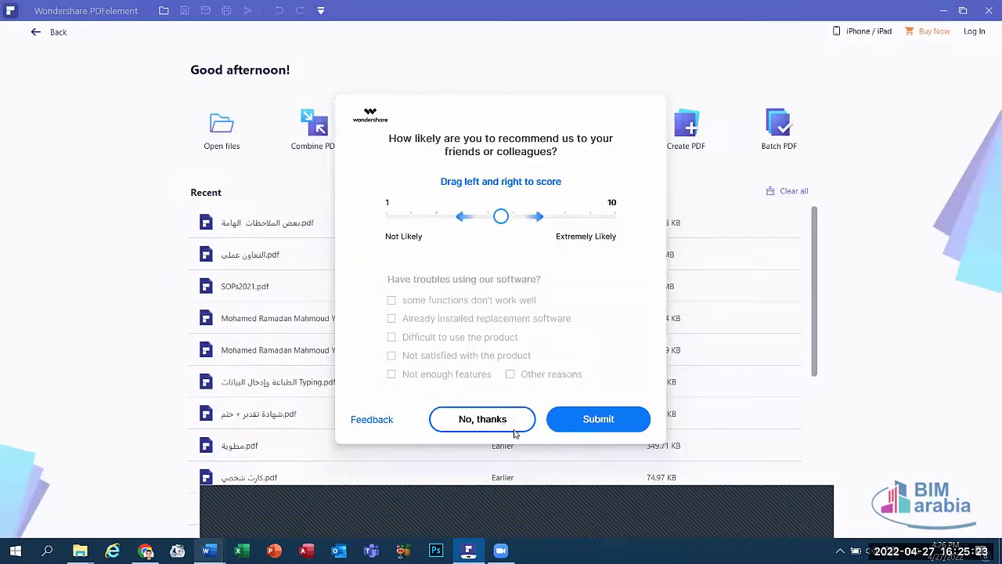
pyautogui.click(499, 424)
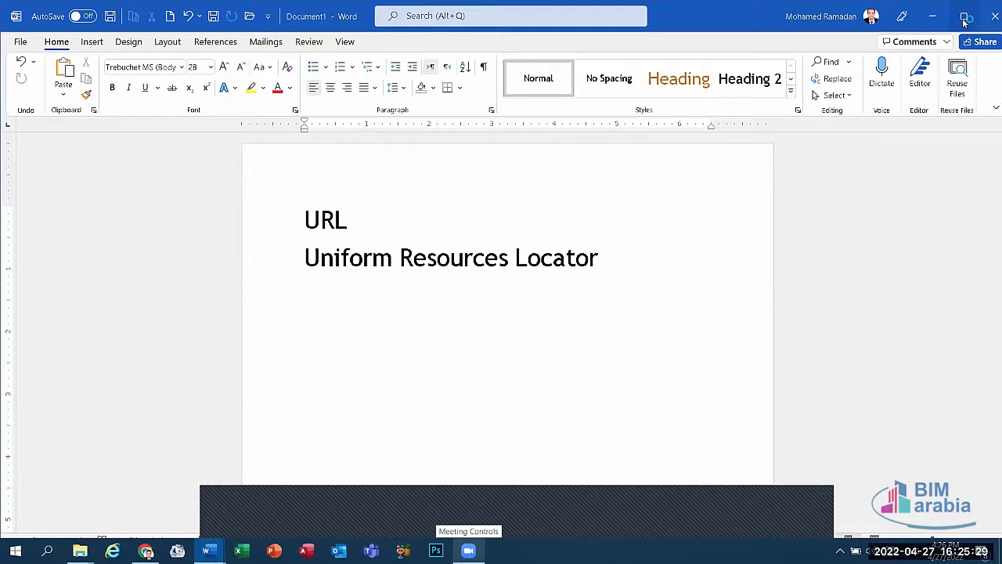
# Step: Close Word without saving and delete the leftover URL recovery file from the desktop
pyautogui.click(988, 16)
pyautogui.click(558, 352)
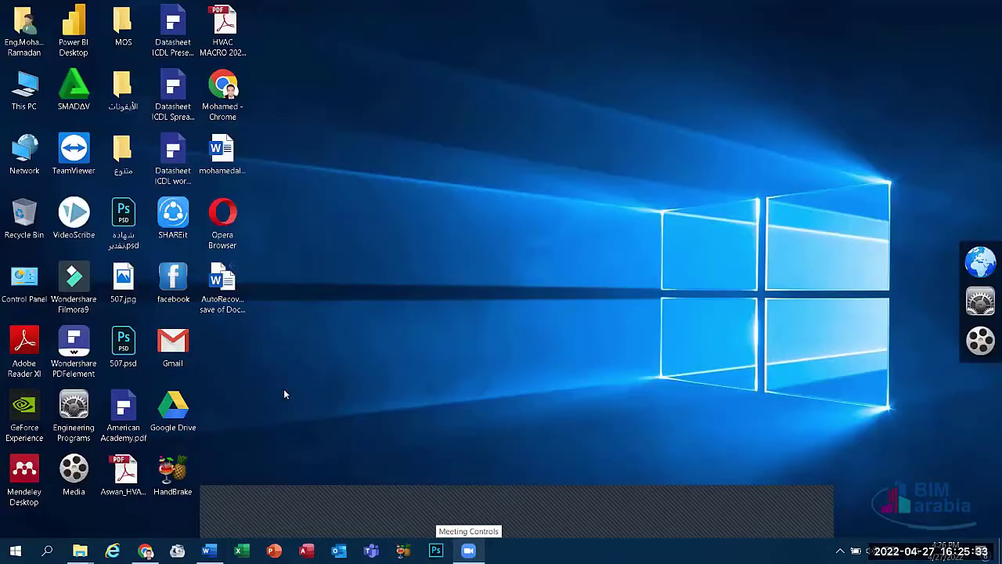
pyautogui.click(243, 289)
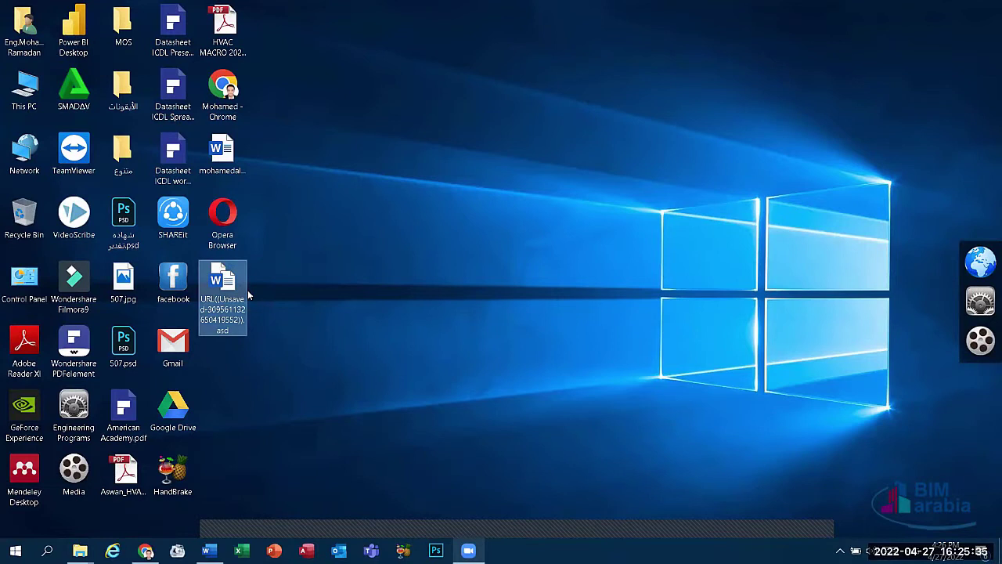
pyautogui.press('Delete')
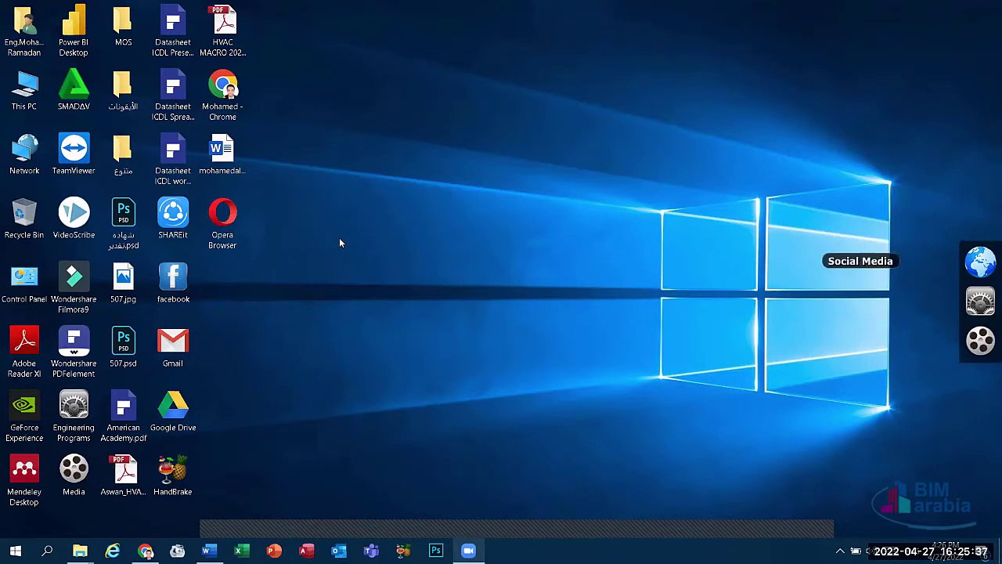
# Step: Refresh the desktop twice from its right-click menu
pyautogui.rightClick(351, 238)
pyautogui.click(411, 278)
pyautogui.rightClick(425, 148)
pyautogui.click(481, 188)
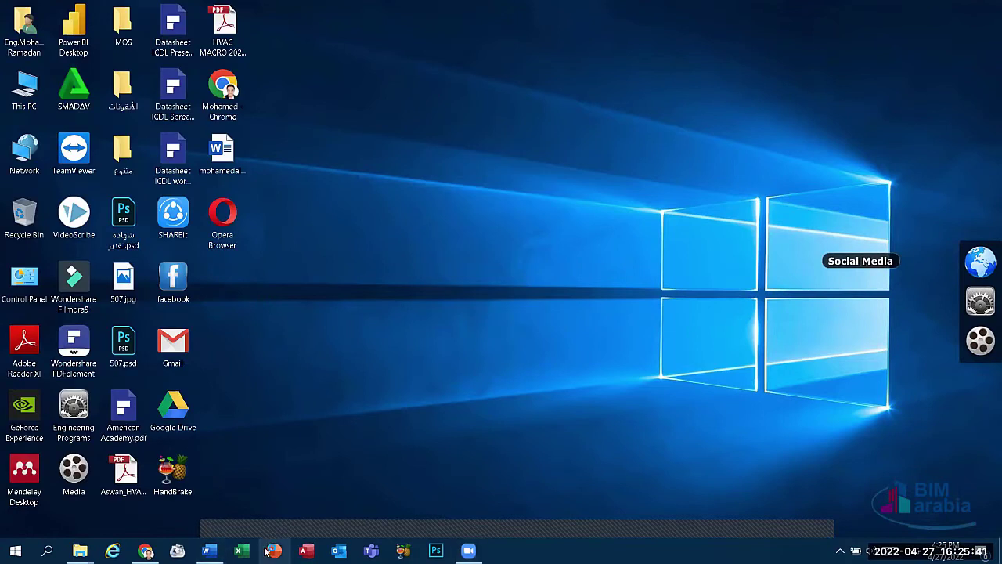
# Step: Launch Internet Explorer, dismiss the Chrome suggestion, and search Google for word.pdf
pyautogui.click(146, 550)
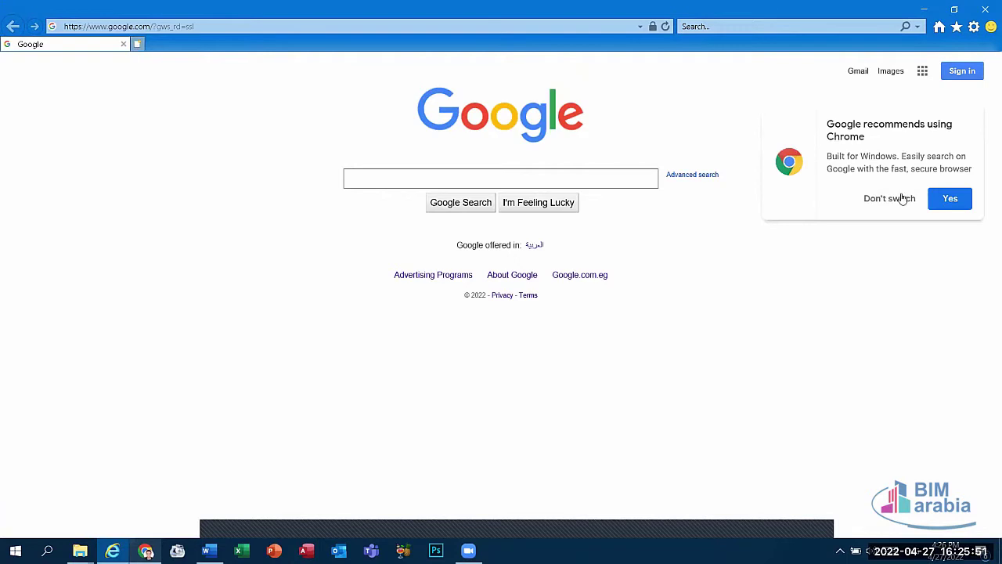
pyautogui.click(901, 199)
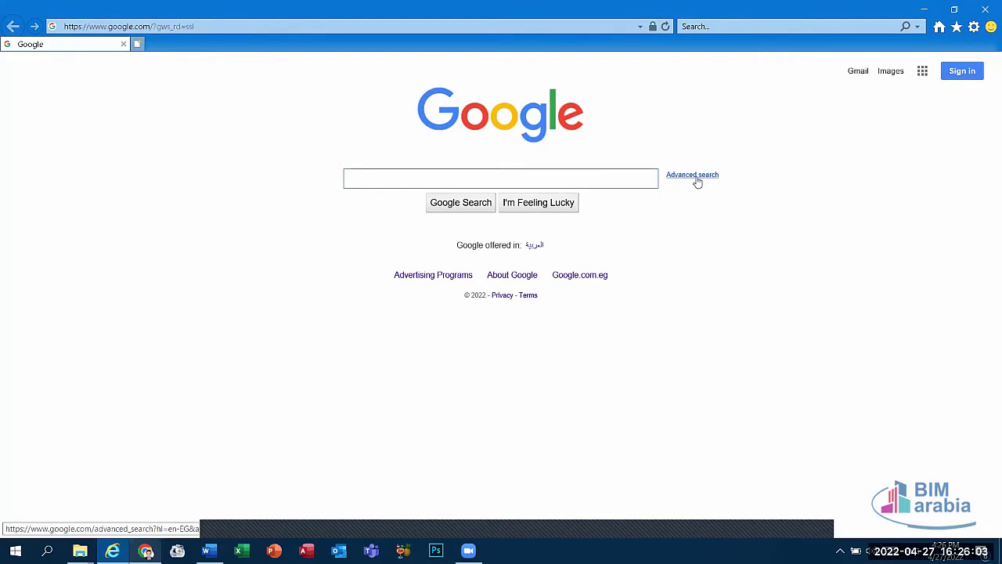
pyautogui.click(624, 177)
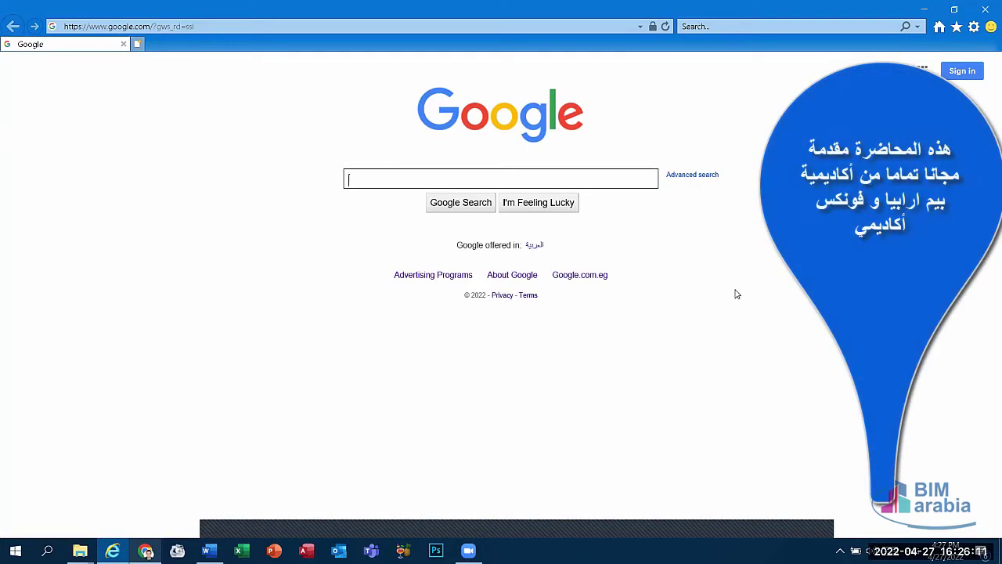
pyautogui.write('es')
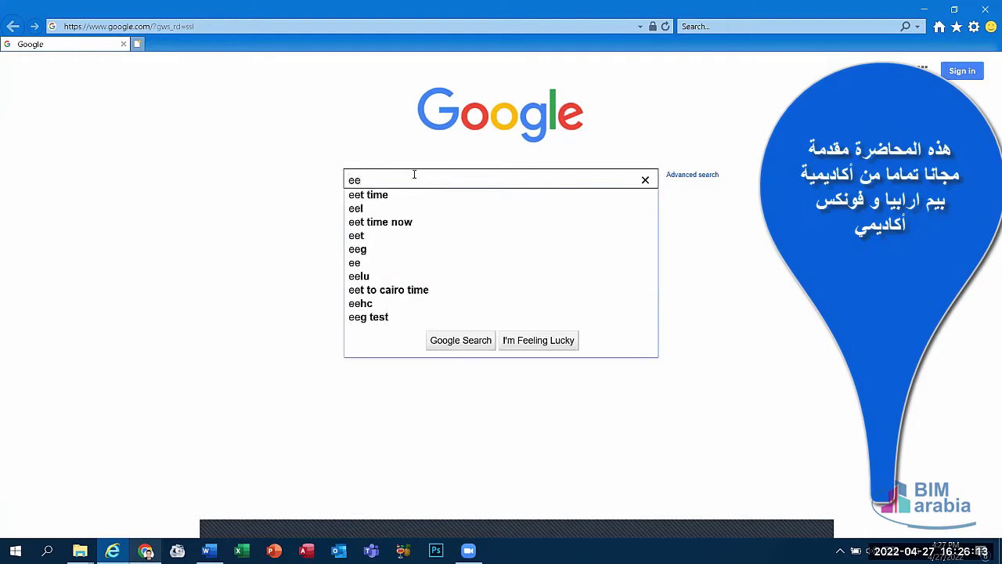
pyautogui.press('BackSpace')
pyautogui.write('g')
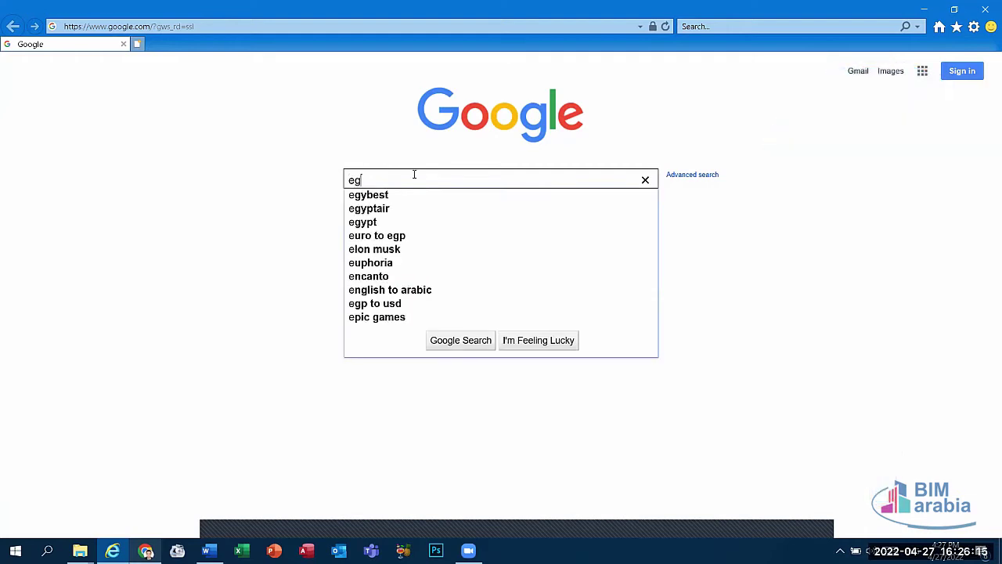
pyautogui.write('l')
pyautogui.press('BackSpace')
pyautogui.press('BackSpace')
pyautogui.press('BackSpace')
pyautogui.write('word')
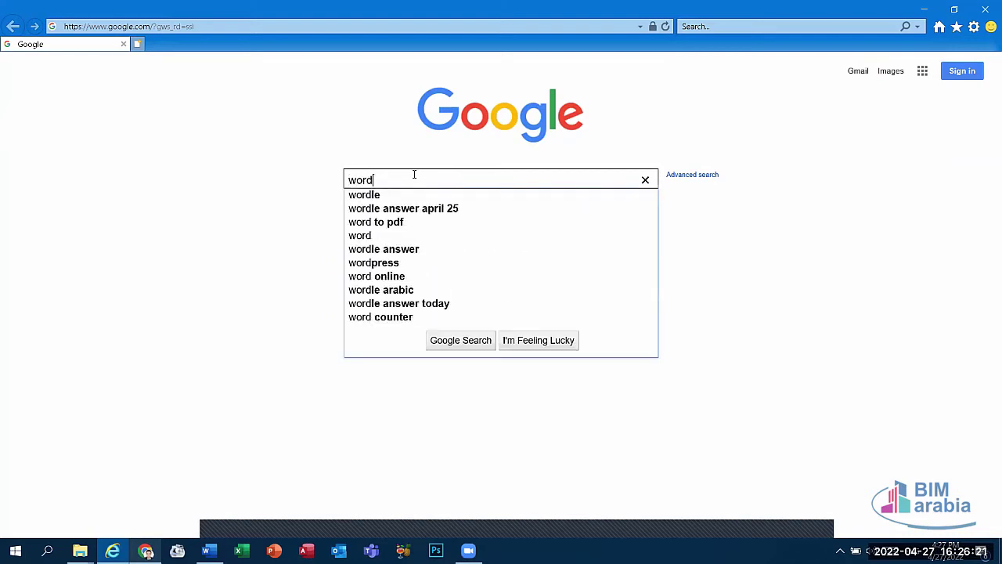
pyautogui.write('.pd')
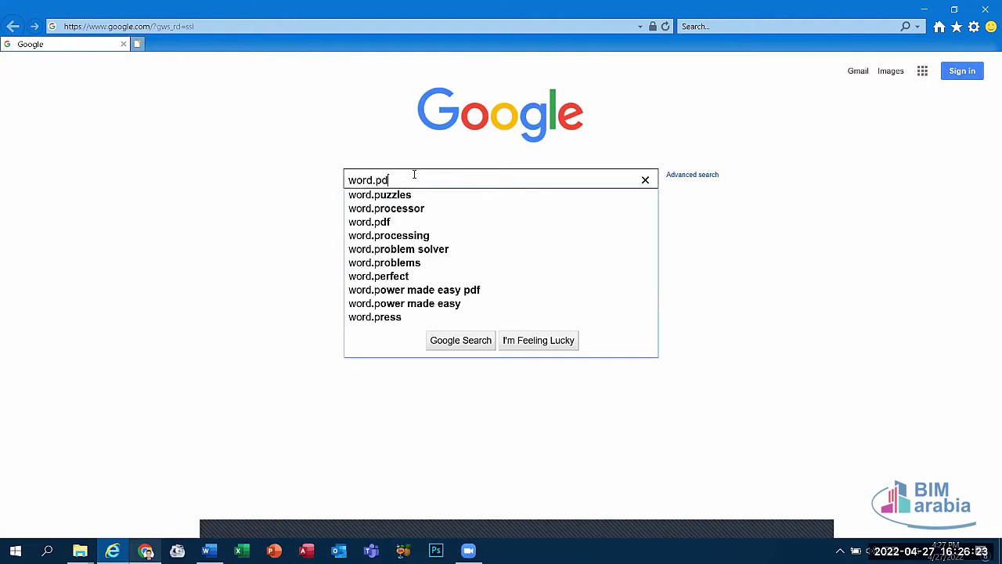
pyautogui.write('f')
pyautogui.press('Return')
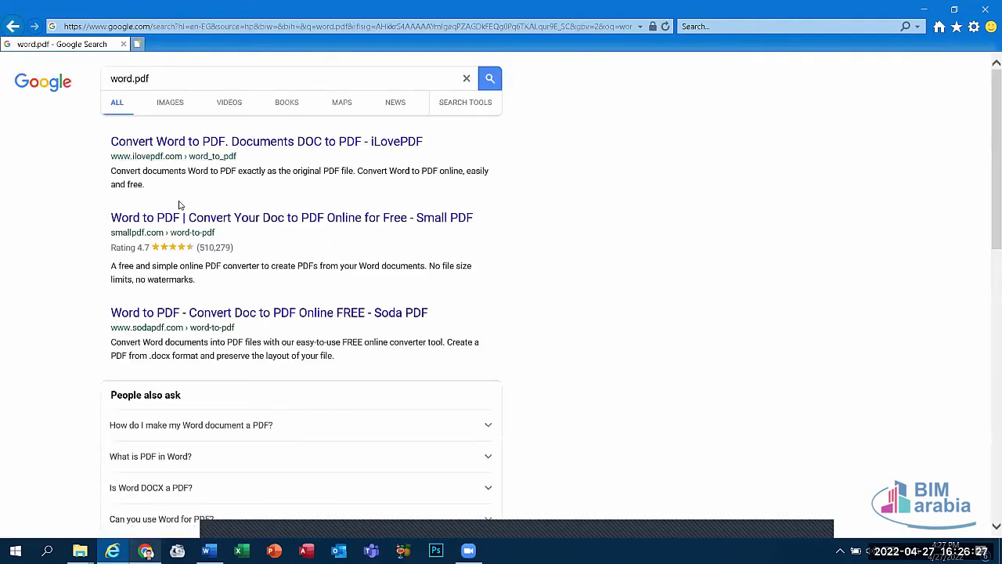
# Step: Look through the word.pdf results, then go back to the Google home page
pyautogui.scroll(-4, 174, 235)
pyautogui.scroll(-5, 174, 242)
pyautogui.scroll(-1, 174, 246)
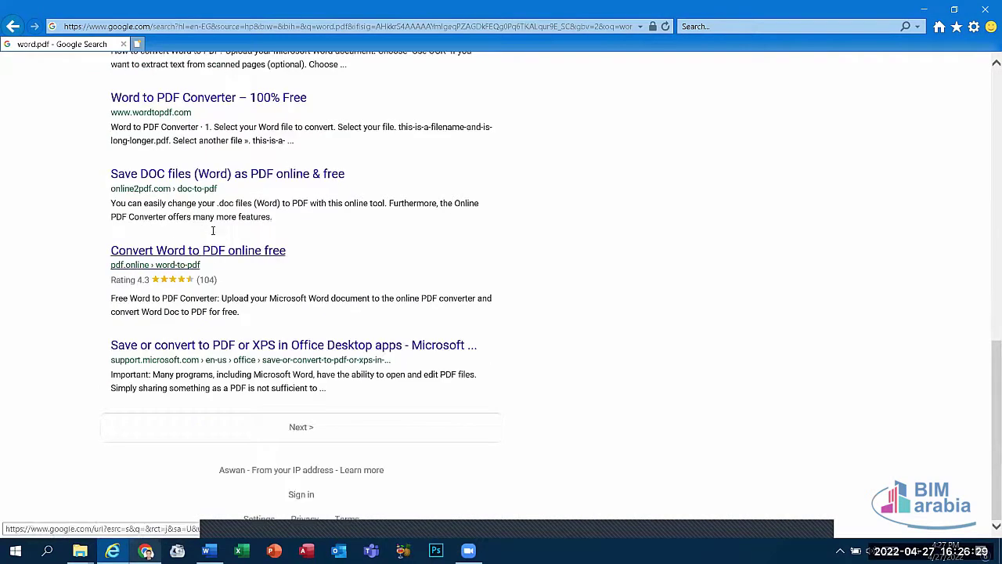
pyautogui.scroll(10, 213, 230)
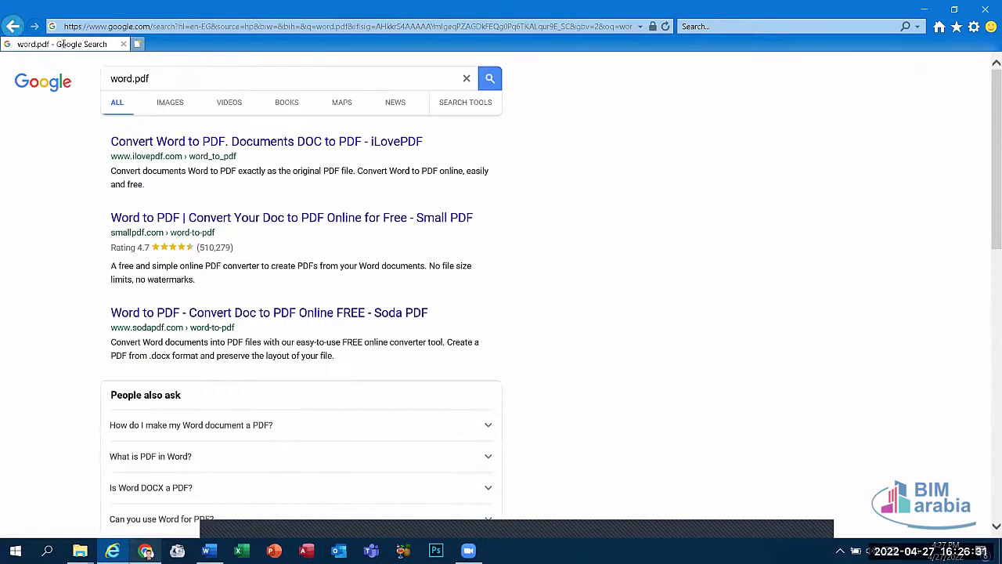
pyautogui.click(14, 27)
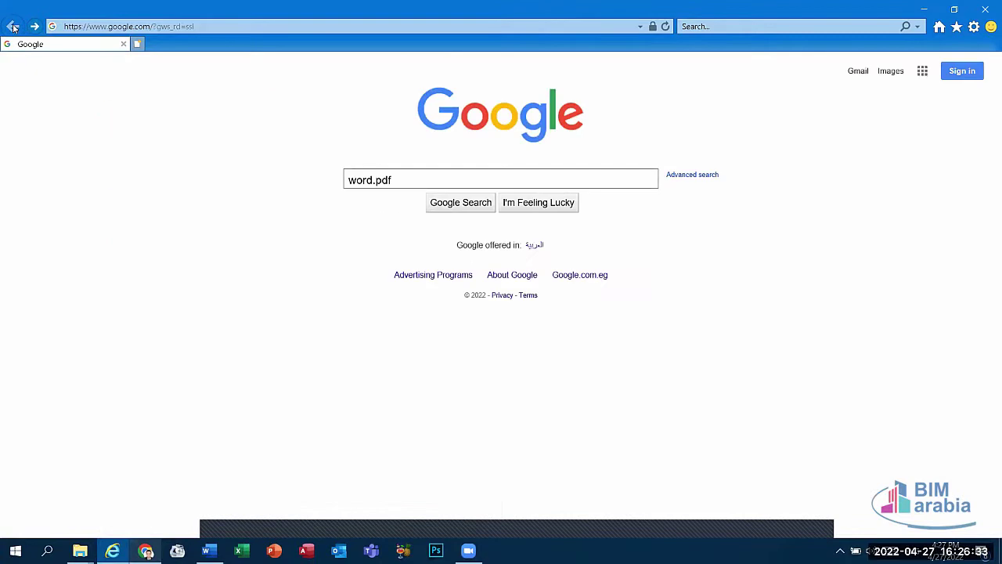
# Step: Try the test queries 'Time' and 'plaig', then search for 'egypt' from the suggestions
pyautogui.click(409, 186)
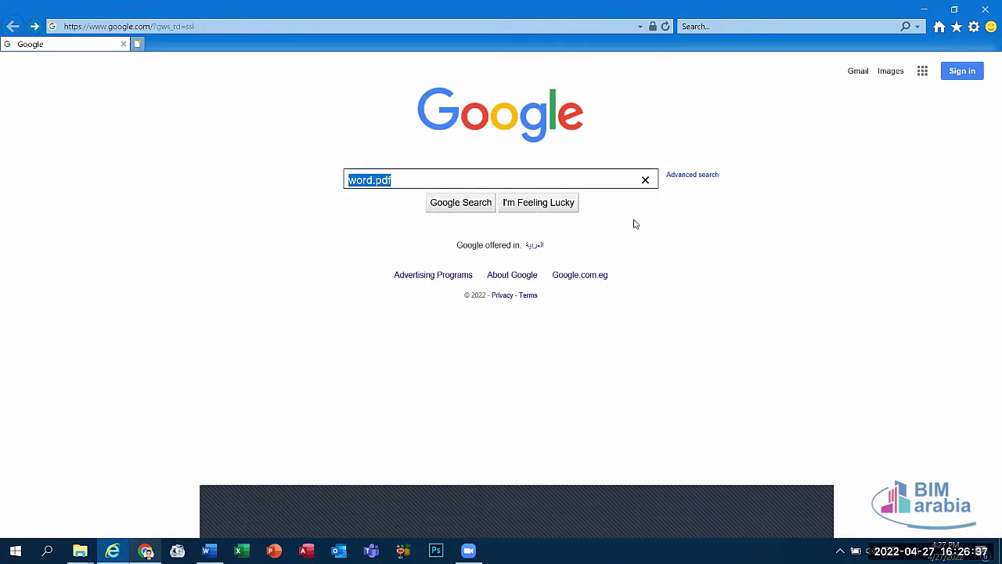
pyautogui.write('Tim')
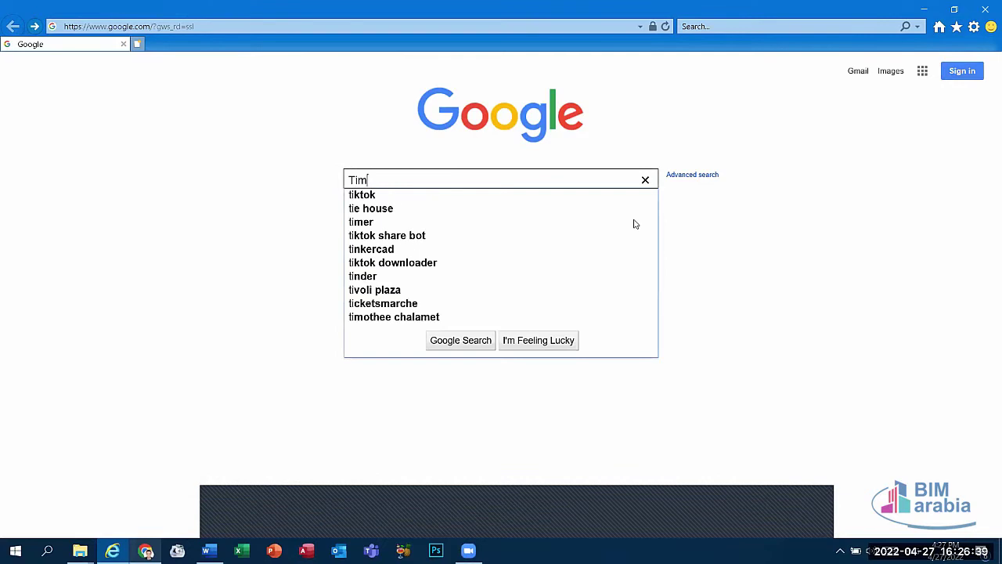
pyautogui.write('e')
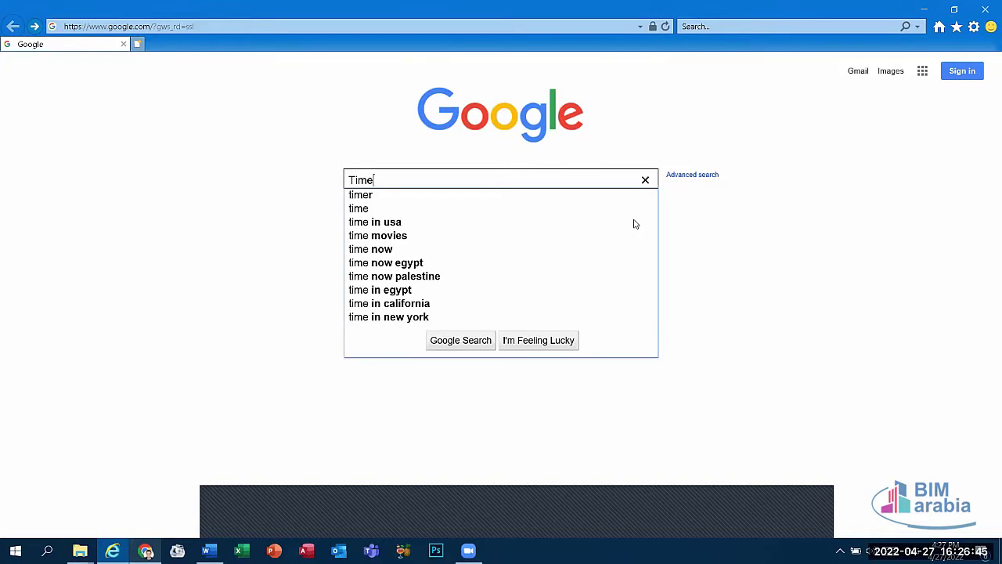
pyautogui.press('BackSpace')
pyautogui.press('BackSpace')
pyautogui.press('BackSpace')
pyautogui.write('pl')
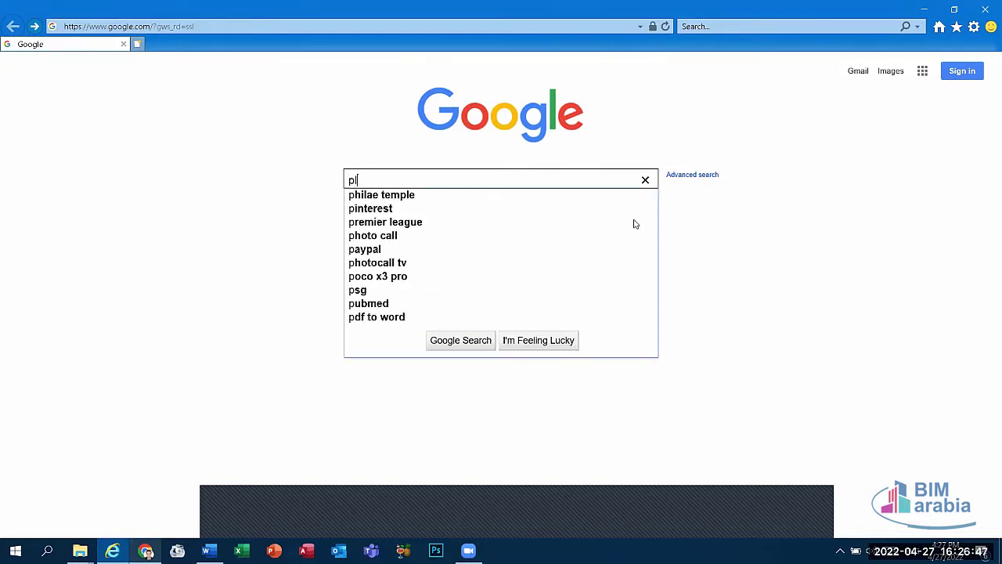
pyautogui.write('aig')
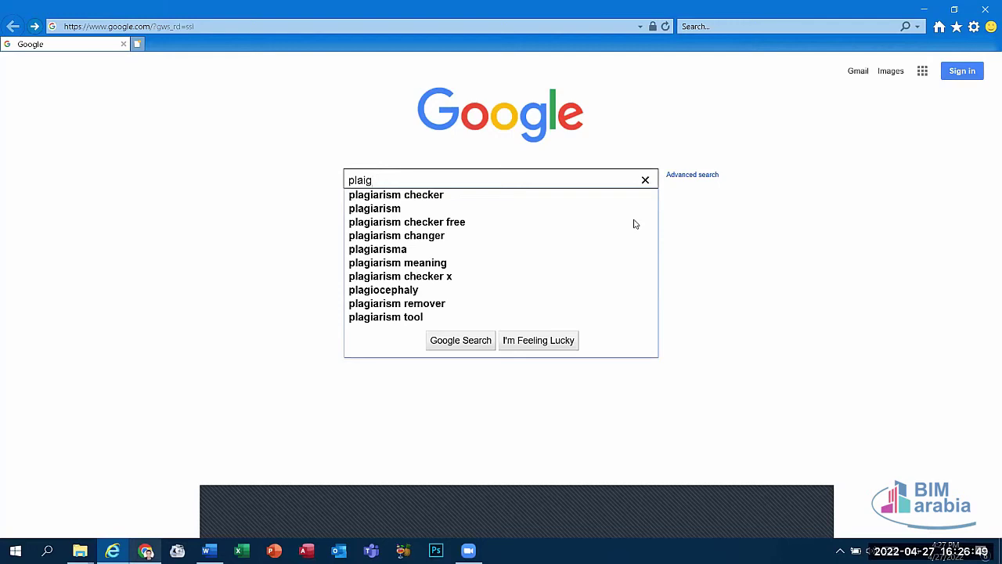
pyautogui.press('BackSpace')
pyautogui.press('BackSpace')
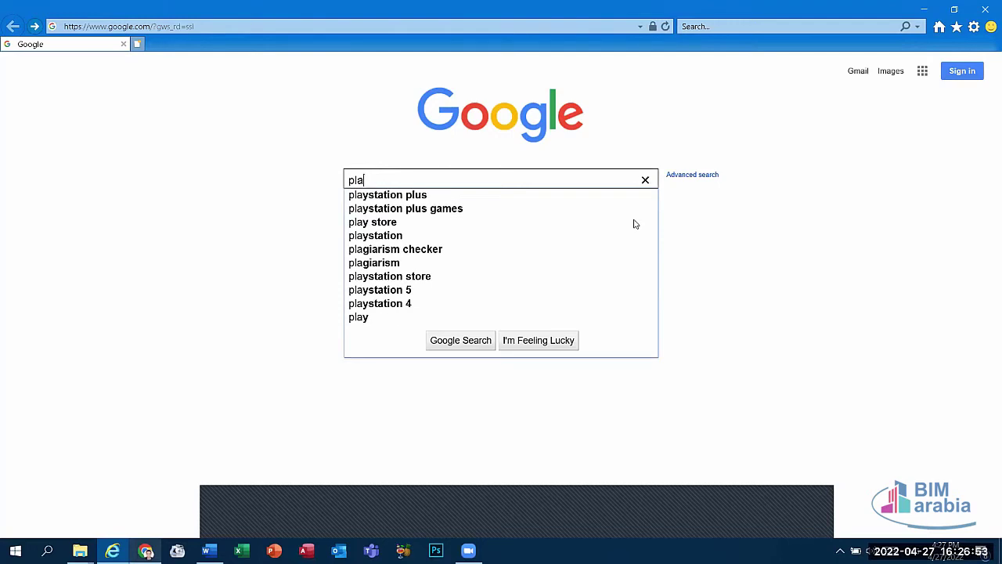
pyautogui.press('BackSpace')
pyautogui.press('BackSpace')
pyautogui.press('BackSpace')
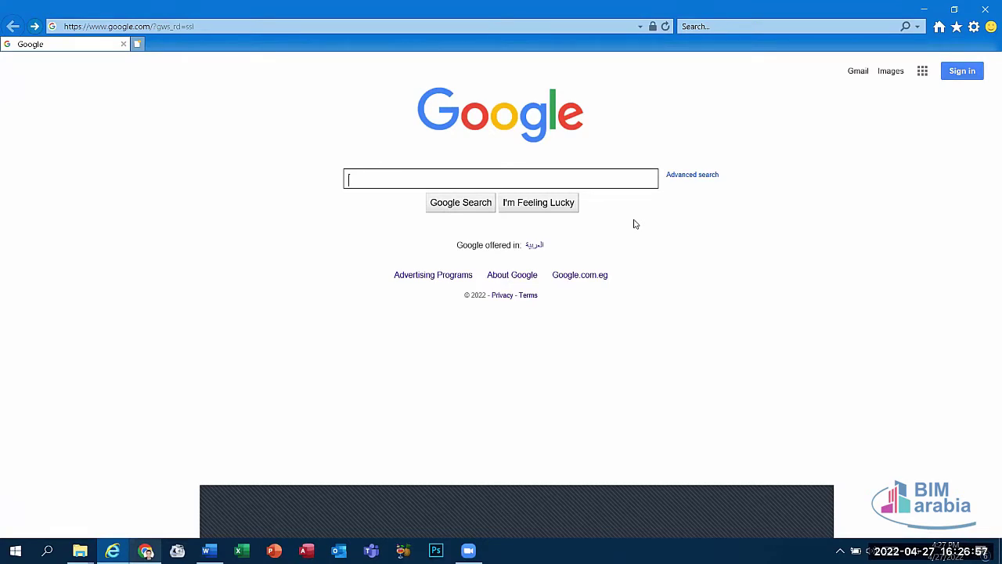
pyautogui.write('E')
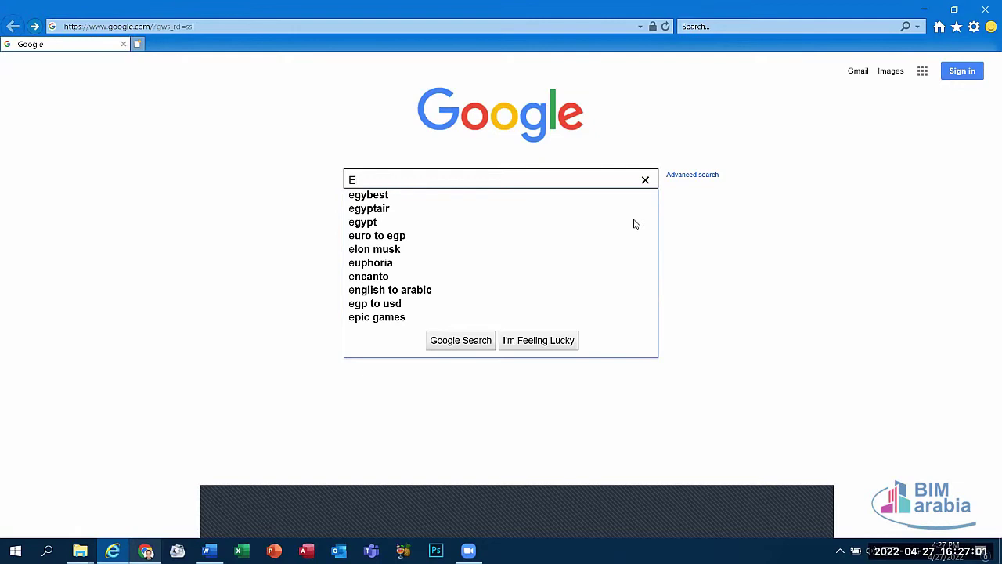
pyautogui.click(635, 224)
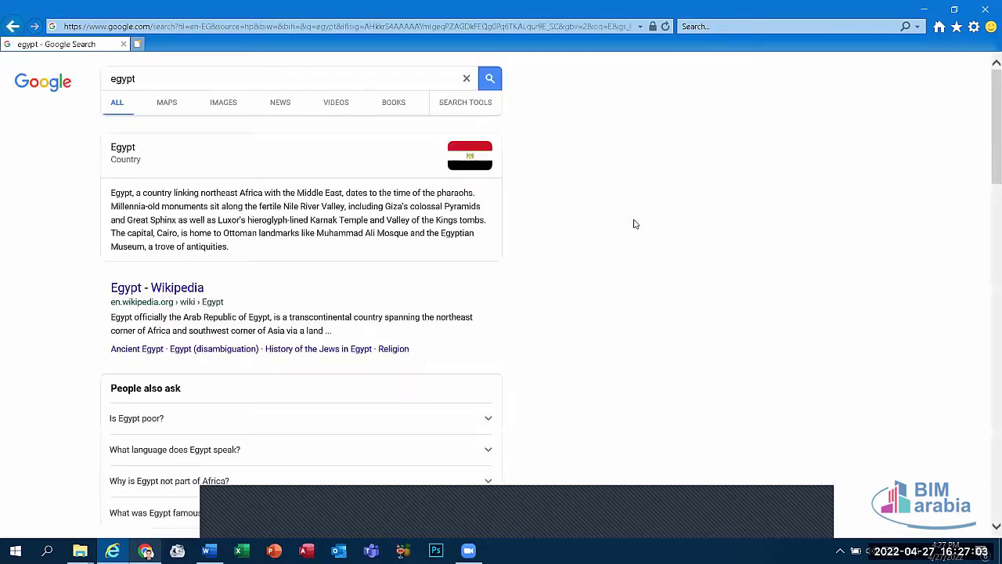
# Step: Return to the Google home page and search for eglish.pdf
pyautogui.click(13, 25)
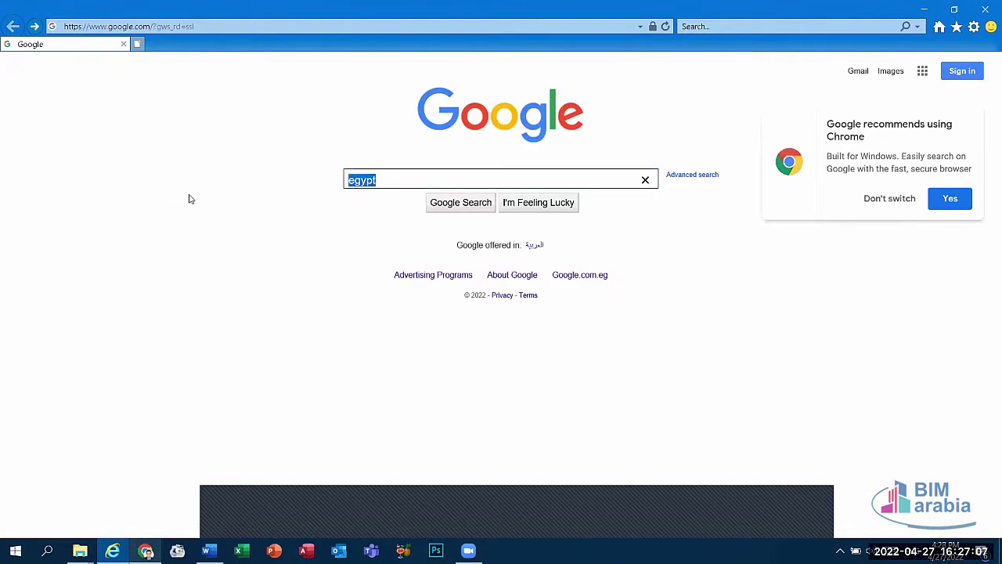
pyautogui.write('egl')
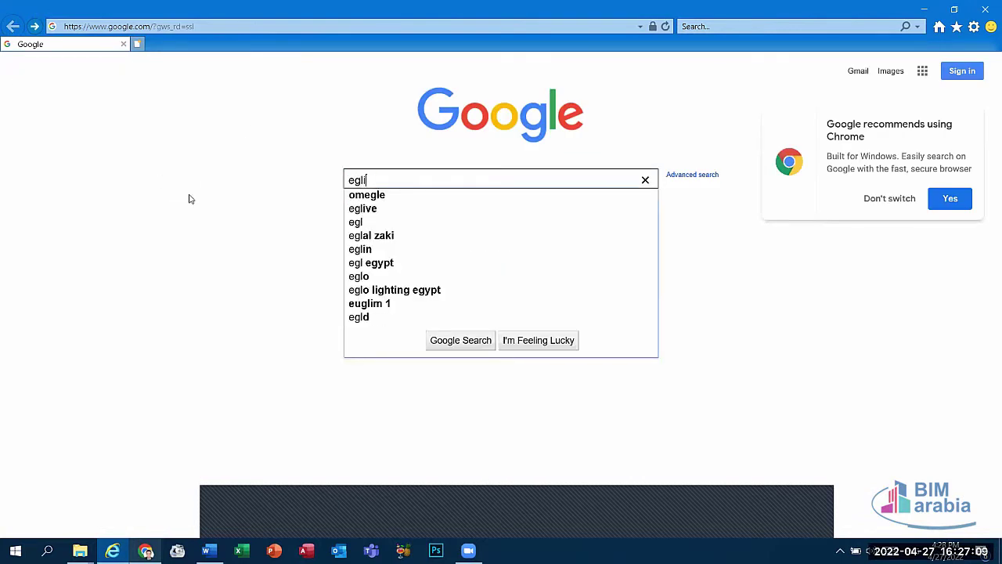
pyautogui.write('ish.')
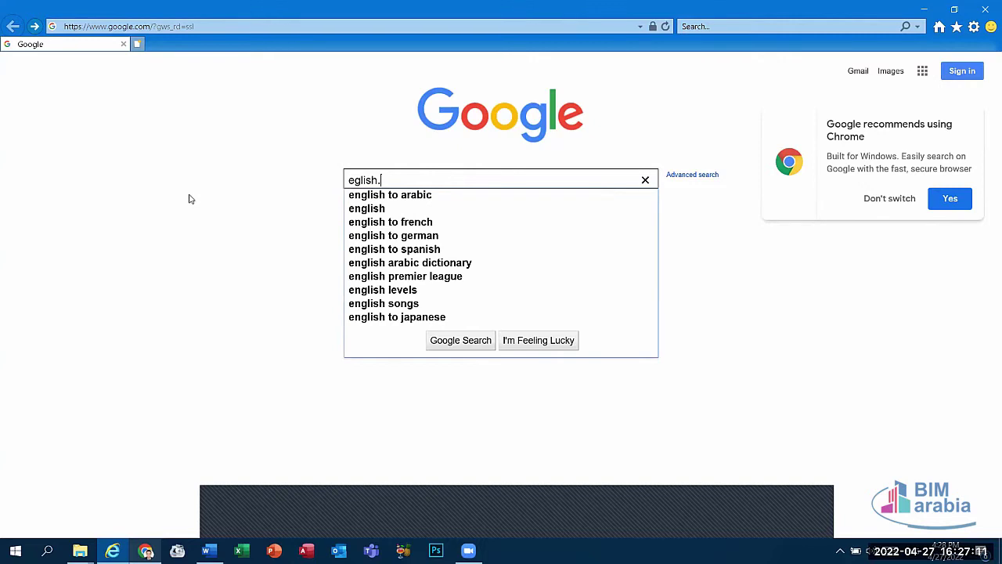
pyautogui.write('pdf')
pyautogui.press('Return')
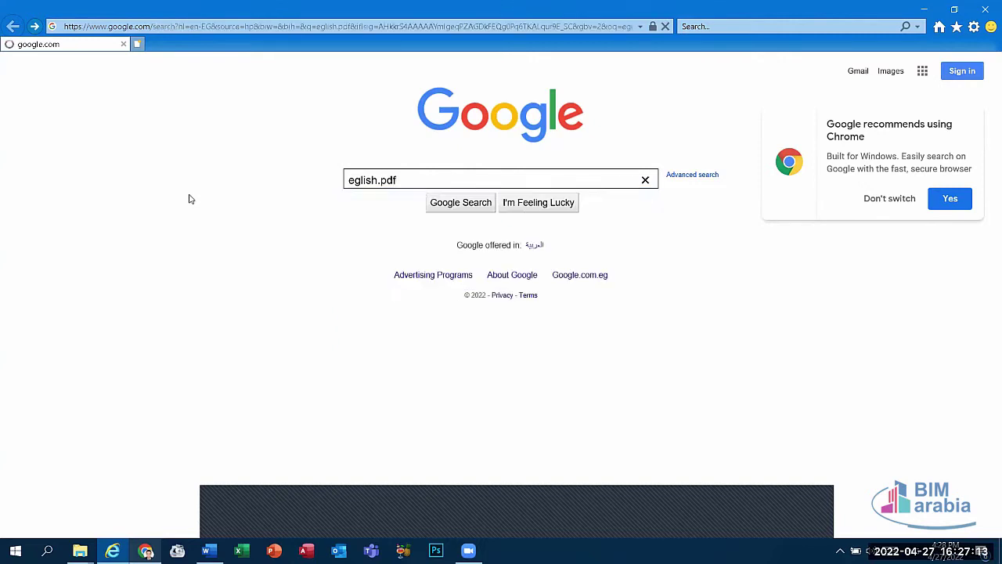
# Step: Open the easypacelearning English grammar PDF page from the english.pdf results, browse its downloads, and return
pyautogui.click(237, 160)
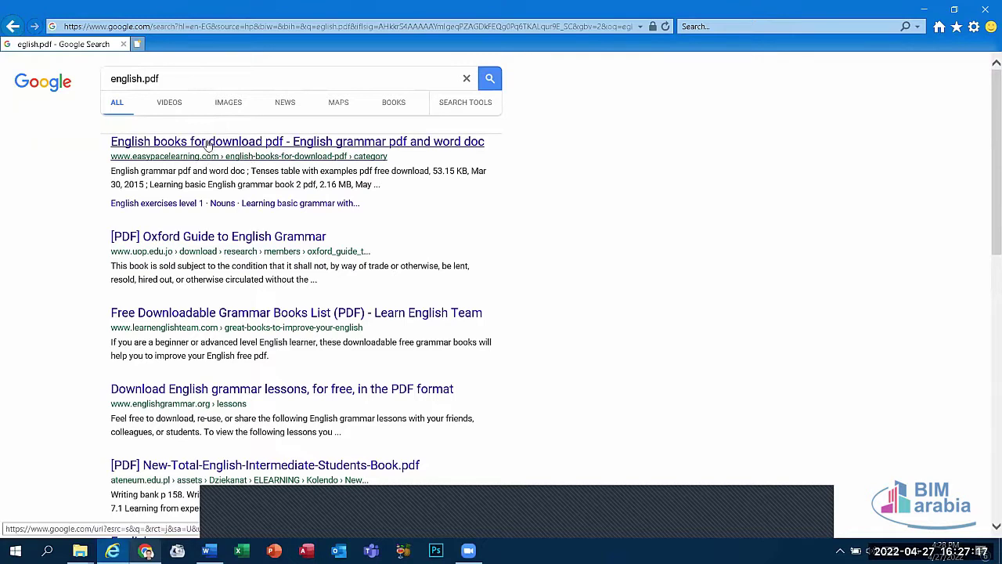
pyautogui.click(210, 146)
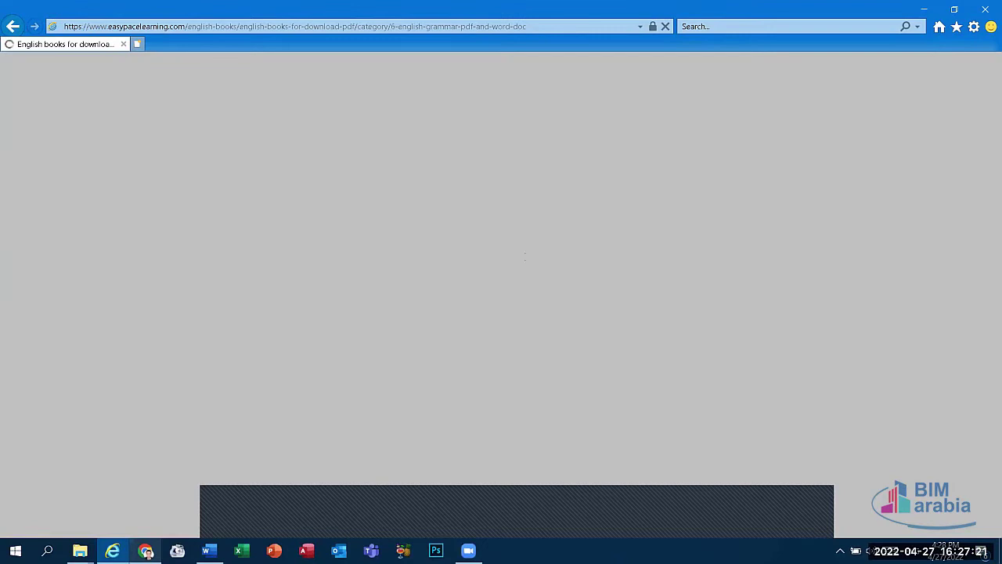
pyautogui.scroll(-1, 487, 277)
pyautogui.scroll(-4, 582, 296)
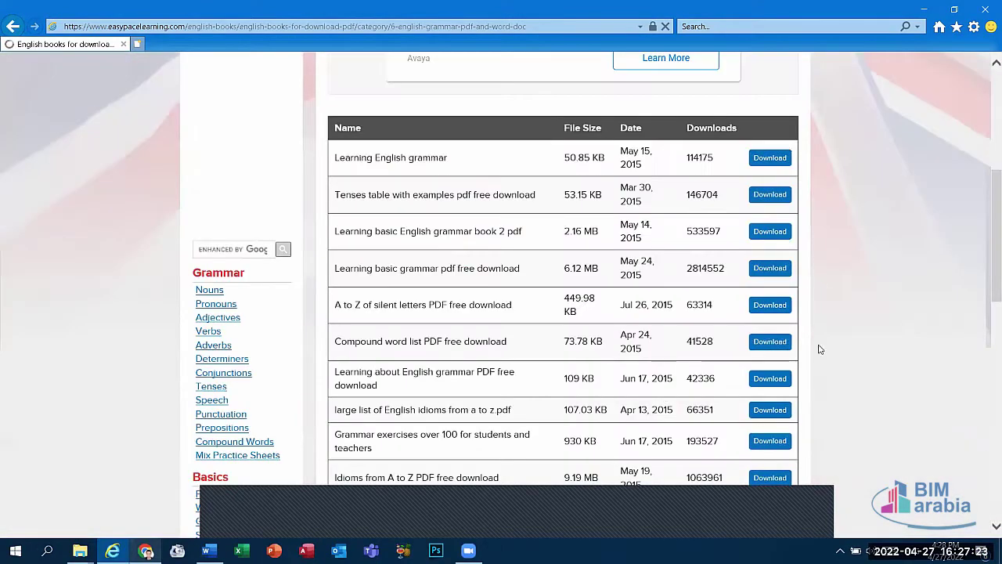
pyautogui.scroll(-3, 763, 340)
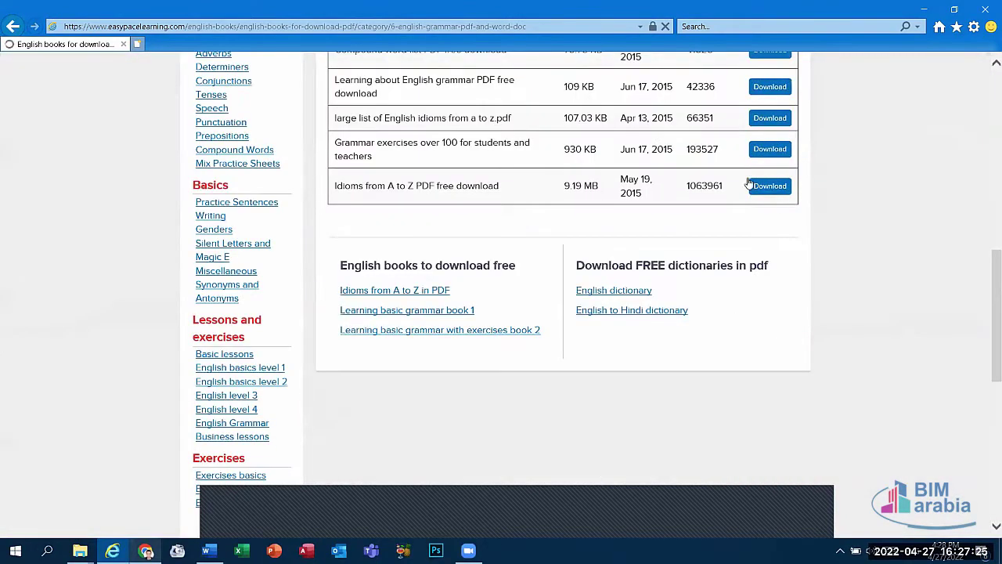
pyautogui.scroll(-3, 756, 188)
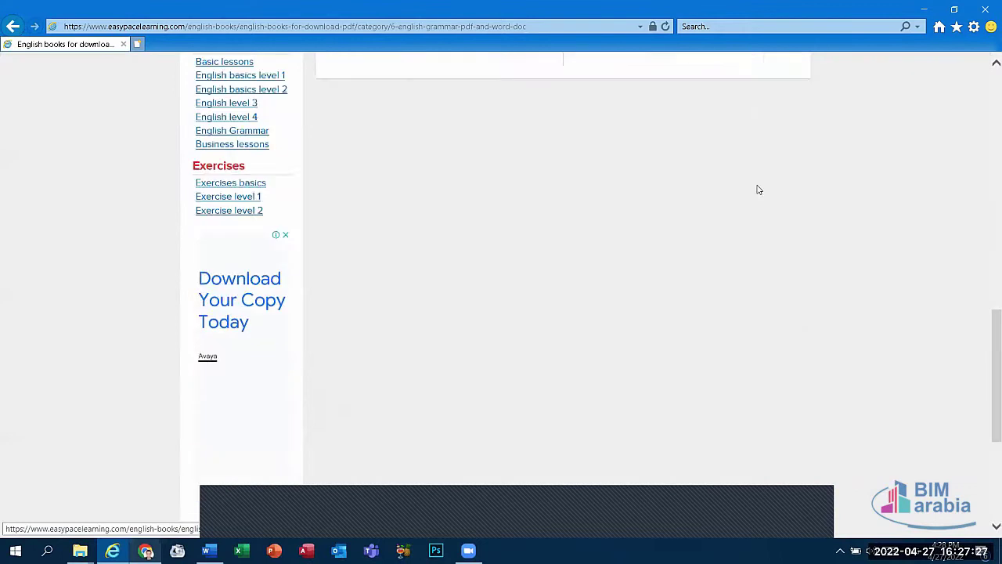
pyautogui.scroll(-2, 731, 205)
pyautogui.click(14, 27)
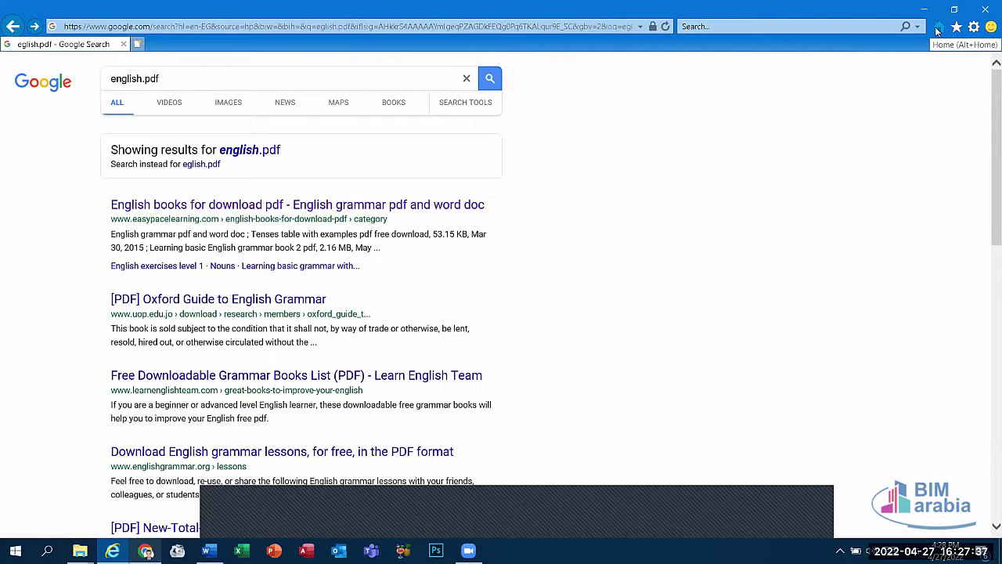
# Step: Open Internet Options from the Tools gear, move the dialog aside, and switch to Chrome
pyautogui.click(974, 26)
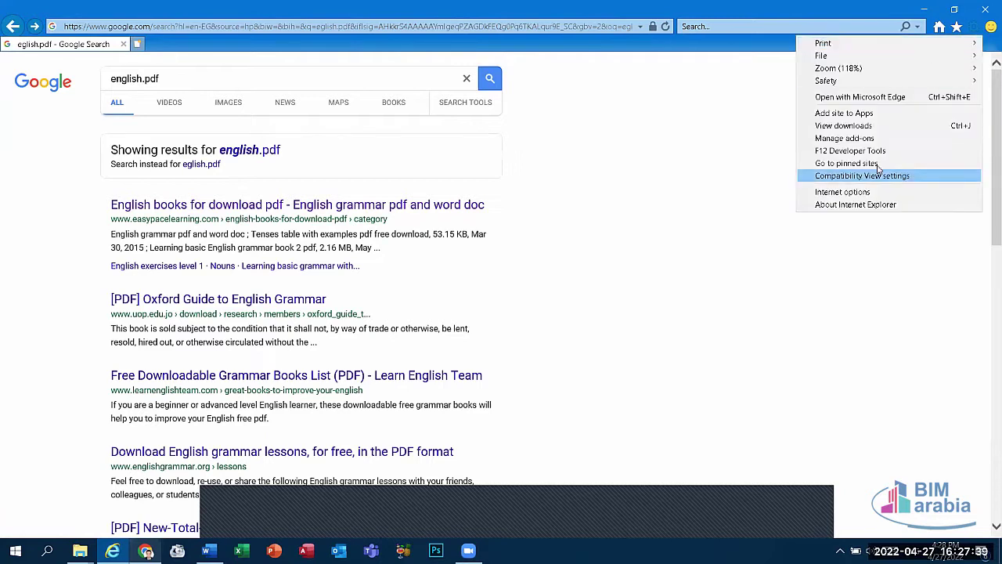
pyautogui.moveTo(838, 56)
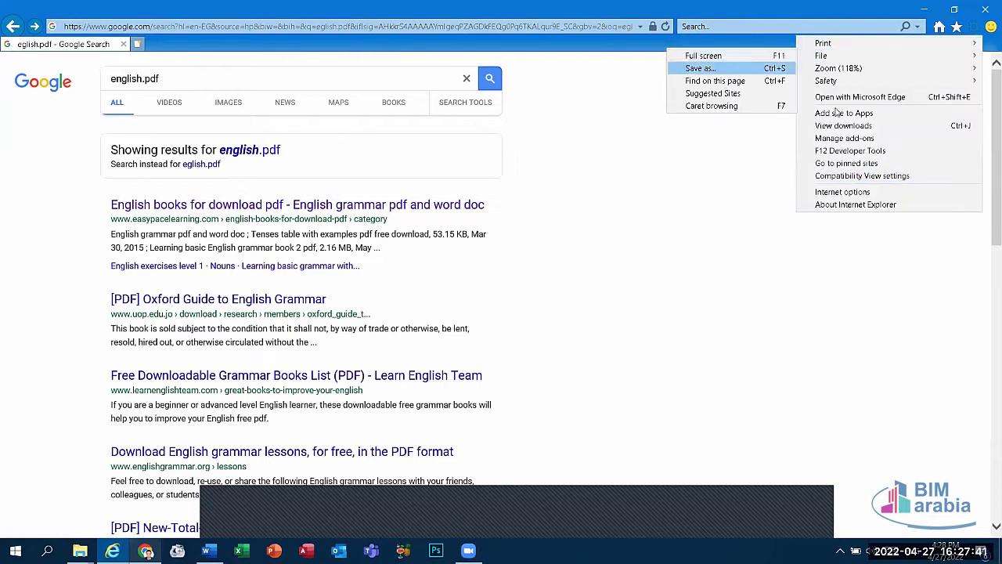
pyautogui.click(838, 194)
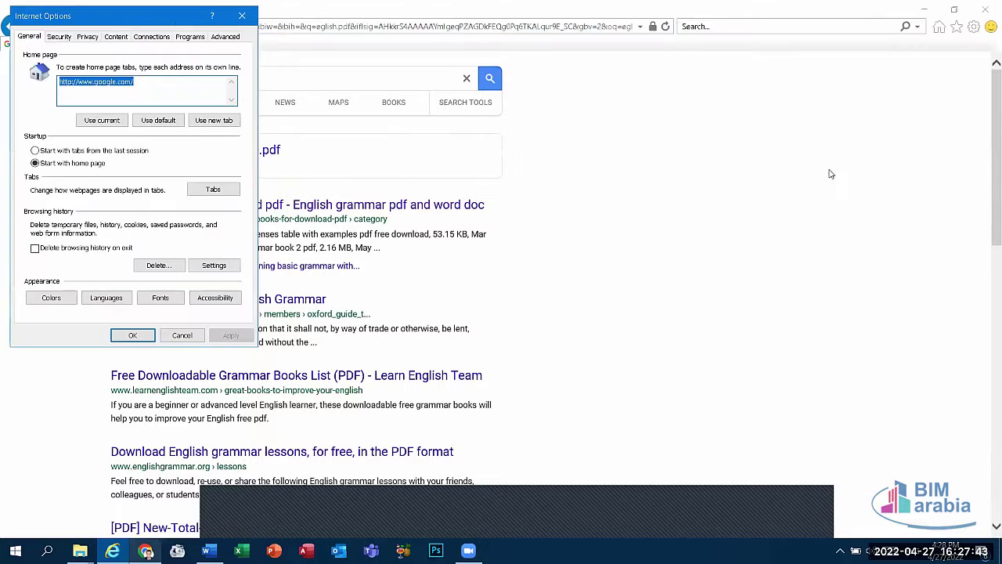
pyautogui.moveTo(170, 26); pyautogui.dragTo(690, 87)
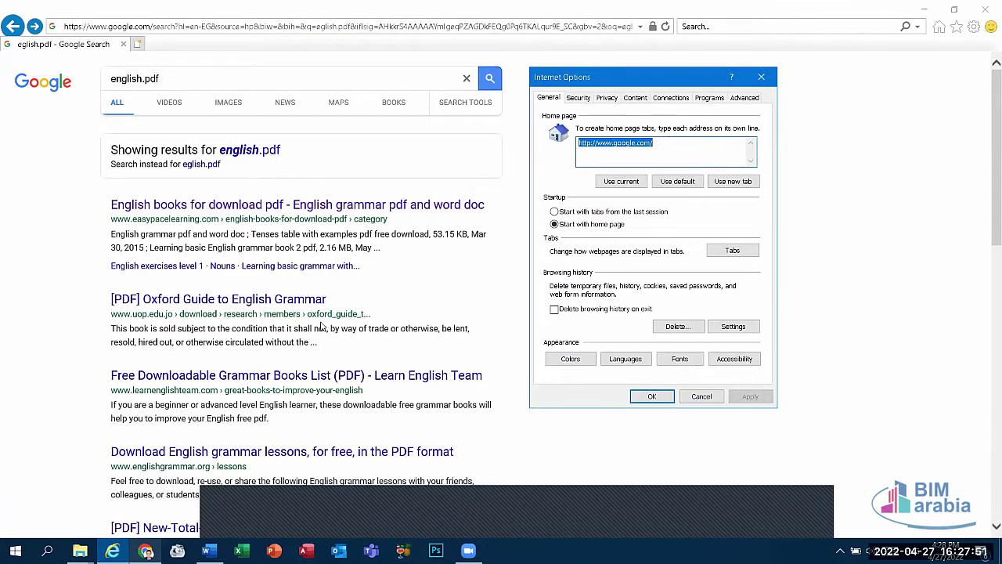
pyautogui.click(146, 551)
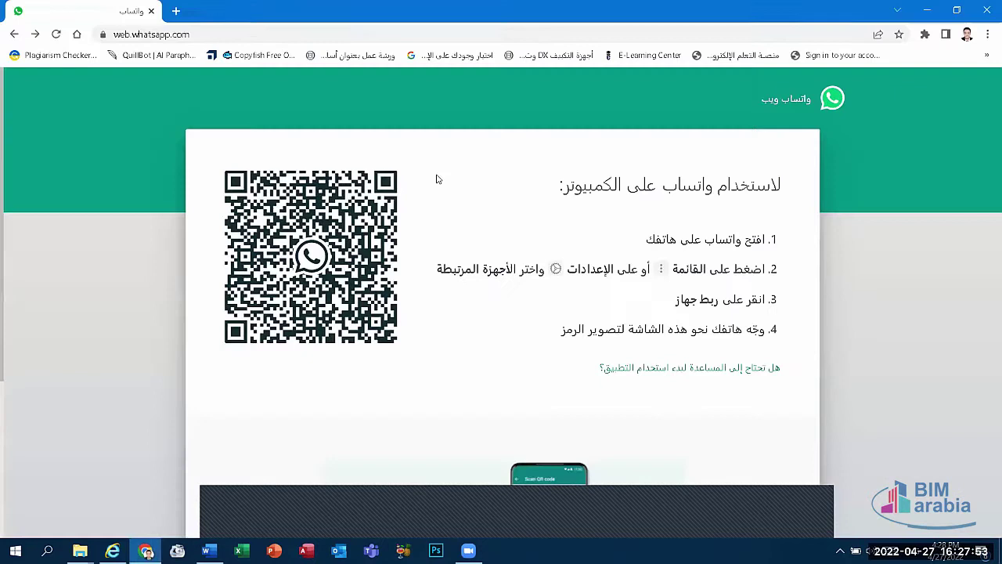
# Step: In a new Chrome tab, search Google for microsoft, open microsoft.com/ar-eg, then return to Internet Explorer
pyautogui.click(176, 11)
pyautogui.write('g')
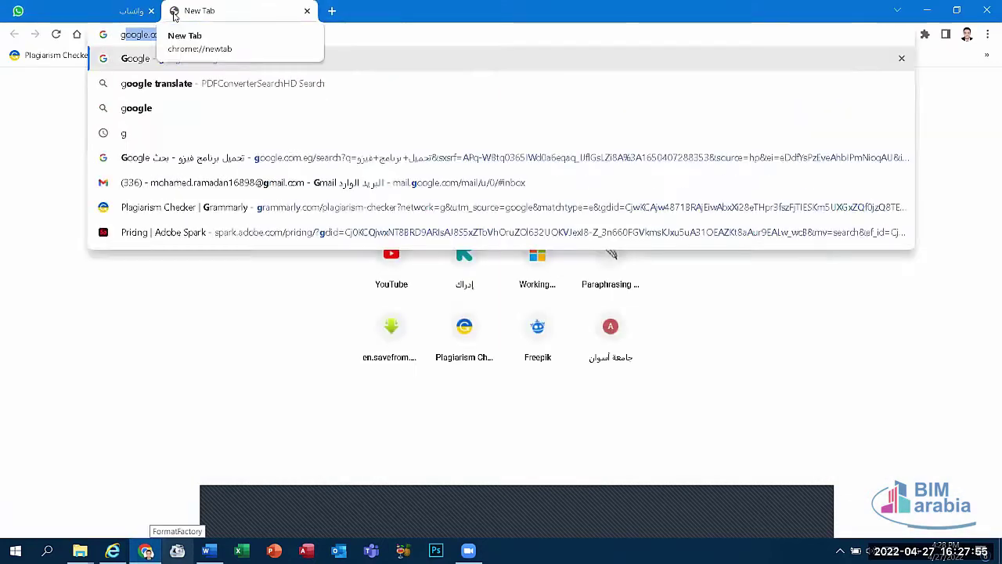
pyautogui.press('Return')
pyautogui.click(639, 214)
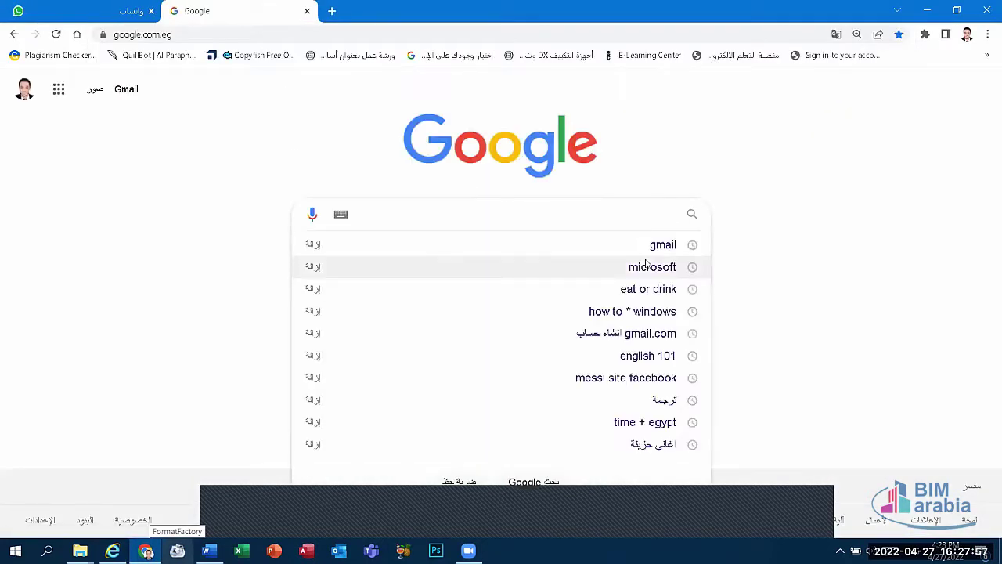
pyautogui.click(647, 267)
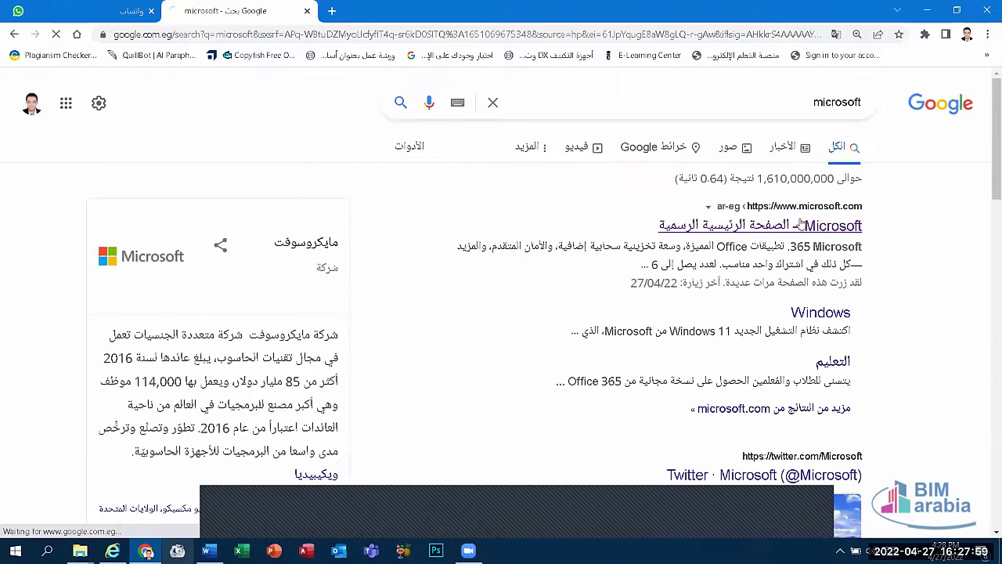
pyautogui.click(800, 224)
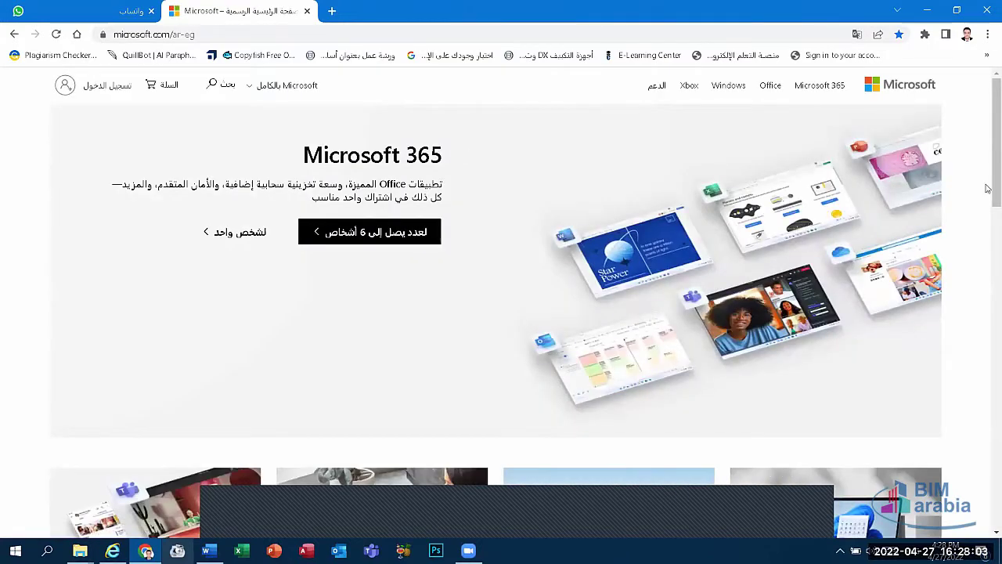
pyautogui.click(436, 551)
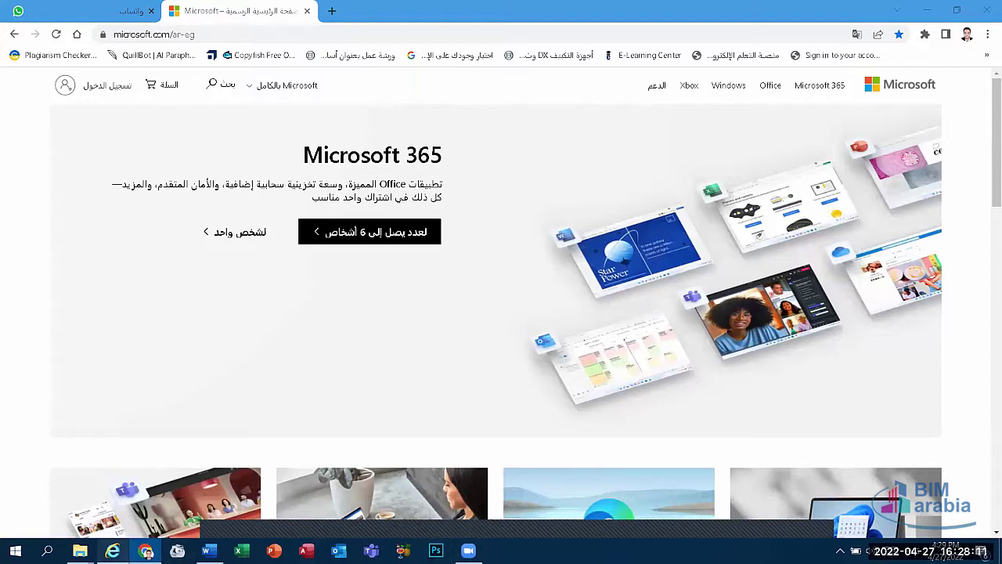
pyautogui.click(113, 551)
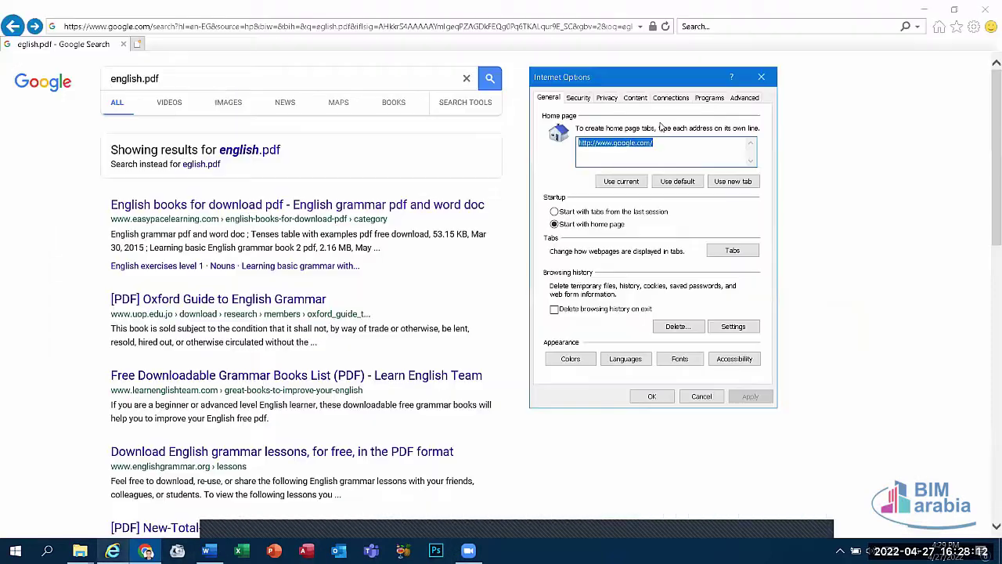
# Step: Close Internet Options, go back to Google, dismiss the Chrome card, and reopen Internet Options
pyautogui.click(761, 76)
pyautogui.click(12, 26)
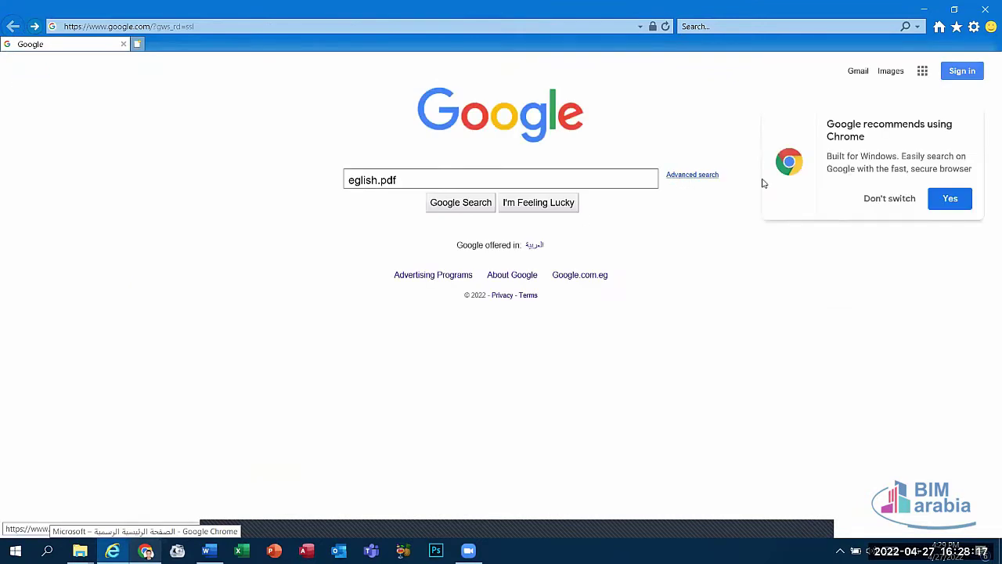
pyautogui.click(861, 198)
pyautogui.click(975, 27)
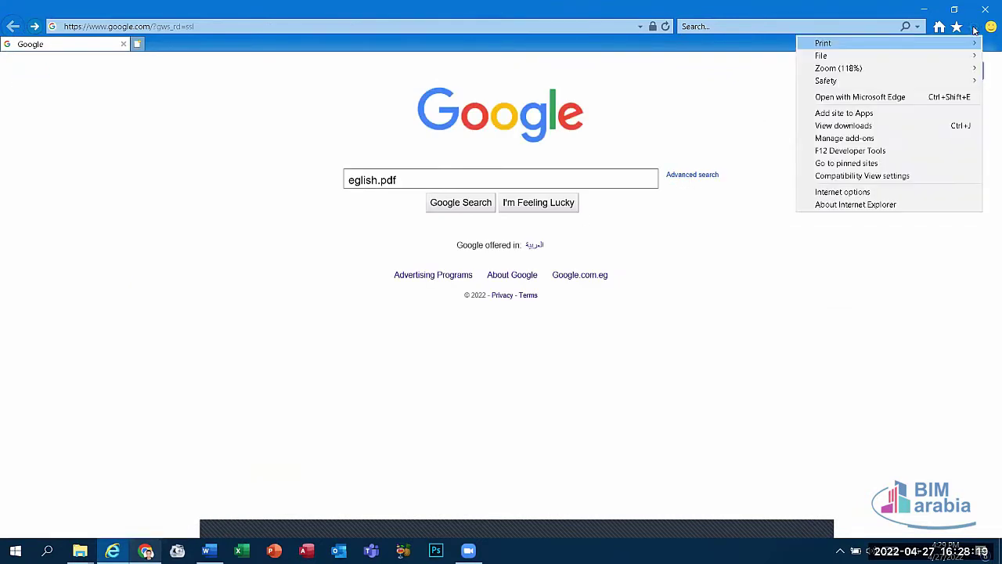
pyautogui.click(859, 192)
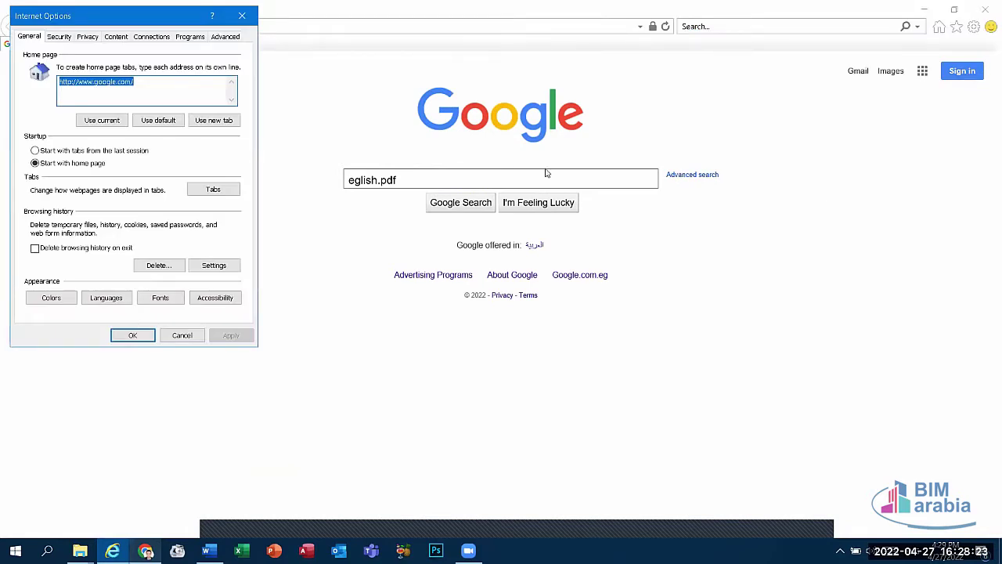
# Step: Drag the Internet Options dialog over to the right side of the Google page
pyautogui.moveTo(84, 21); pyautogui.dragTo(634, 145)
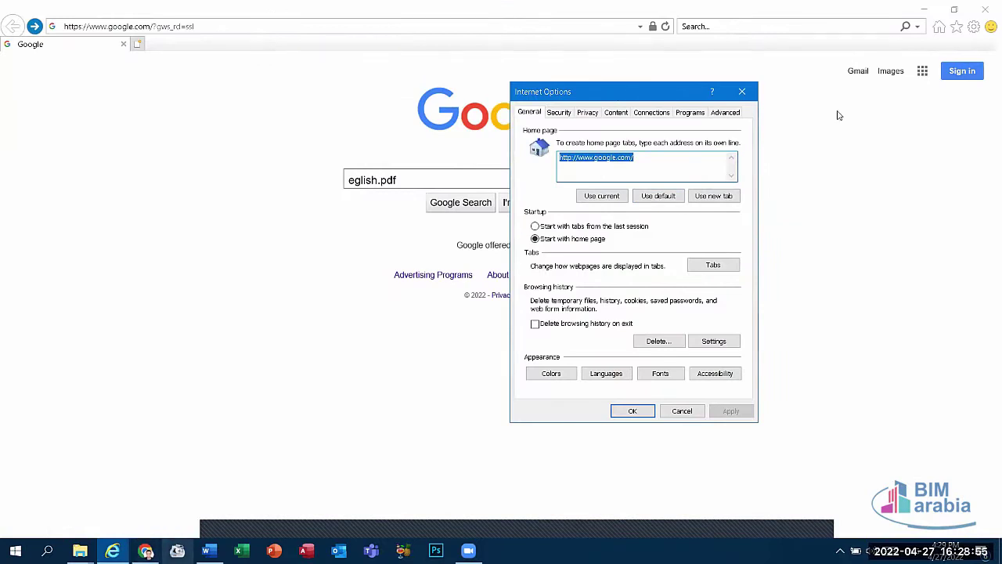
pyautogui.moveTo(599, 92); pyautogui.dragTo(803, 117)
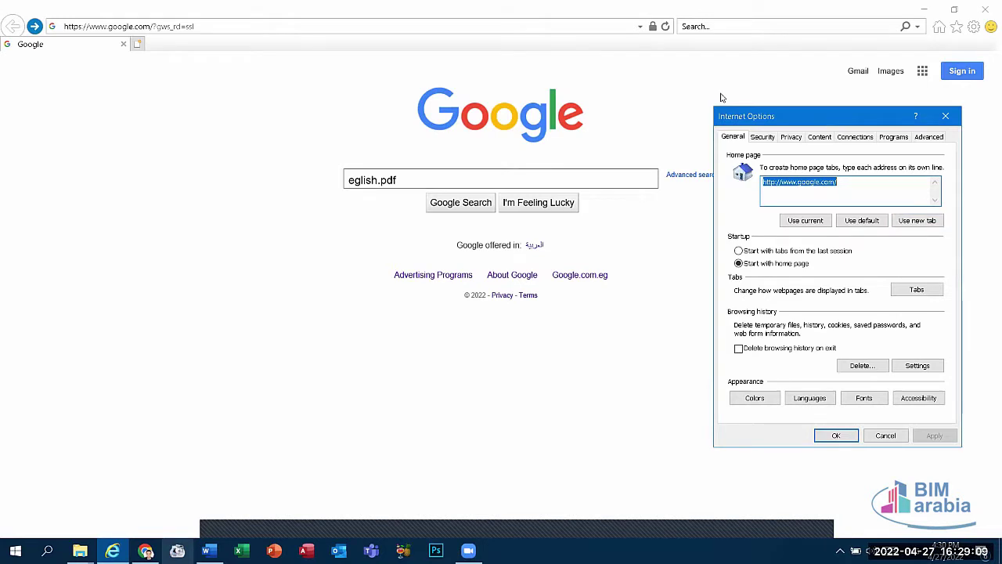
pyautogui.moveTo(832, 123); pyautogui.dragTo(723, 99)
# Step: Review the delete-browsing-history choices, ticking and unticking Passwords, then cancel both dialogs unchanged
pyautogui.click(762, 345)
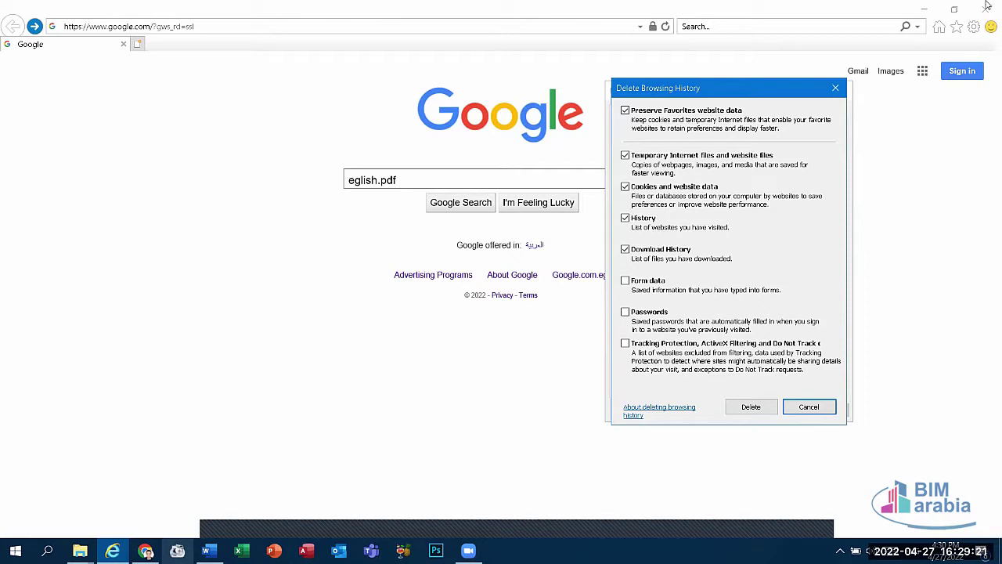
pyautogui.click(626, 313)
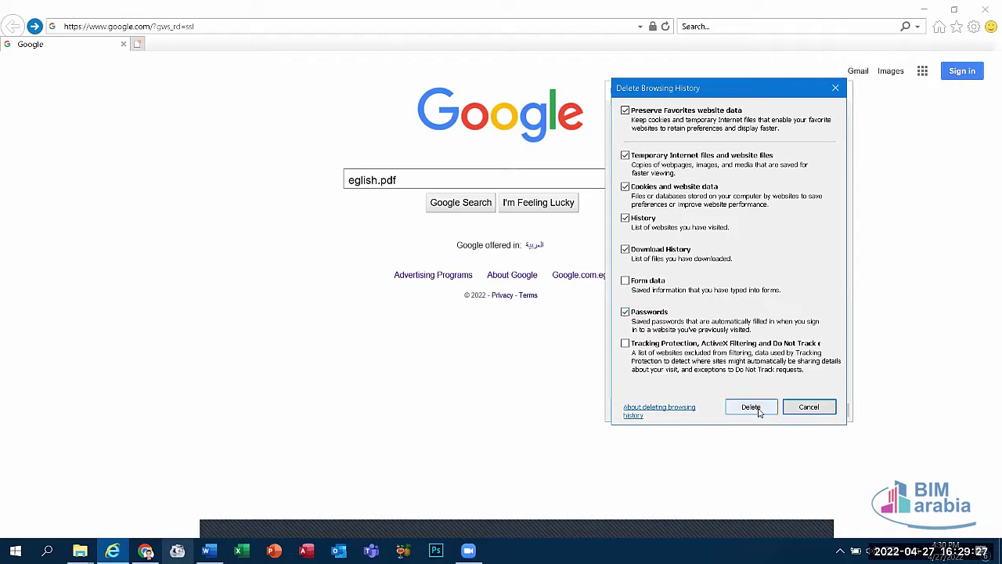
pyautogui.click(625, 312)
pyautogui.click(792, 409)
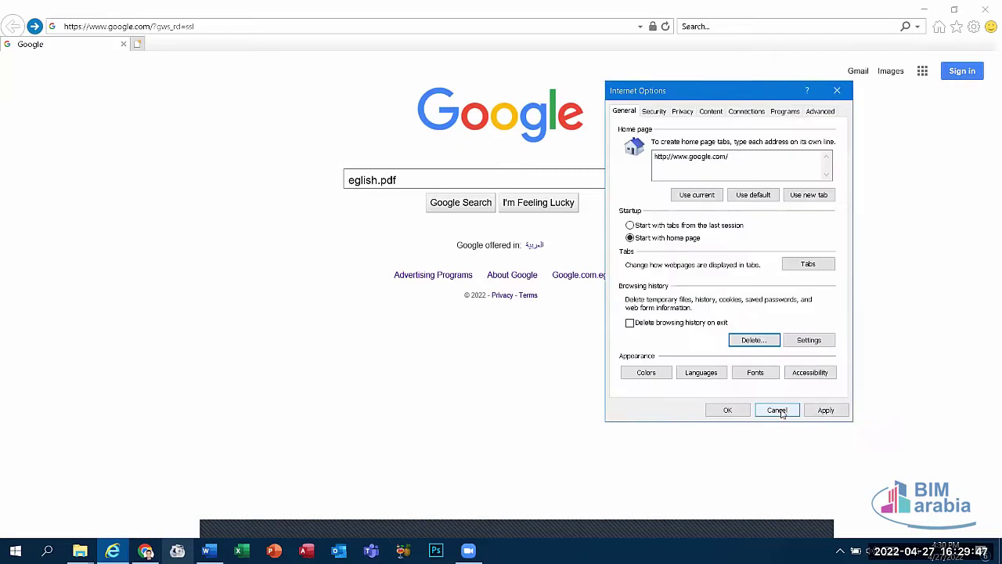
pyautogui.click(779, 411)
# Step: Close Internet Explorer, refresh the desktop, and launch Outlook from the taskbar
pyautogui.click(985, 9)
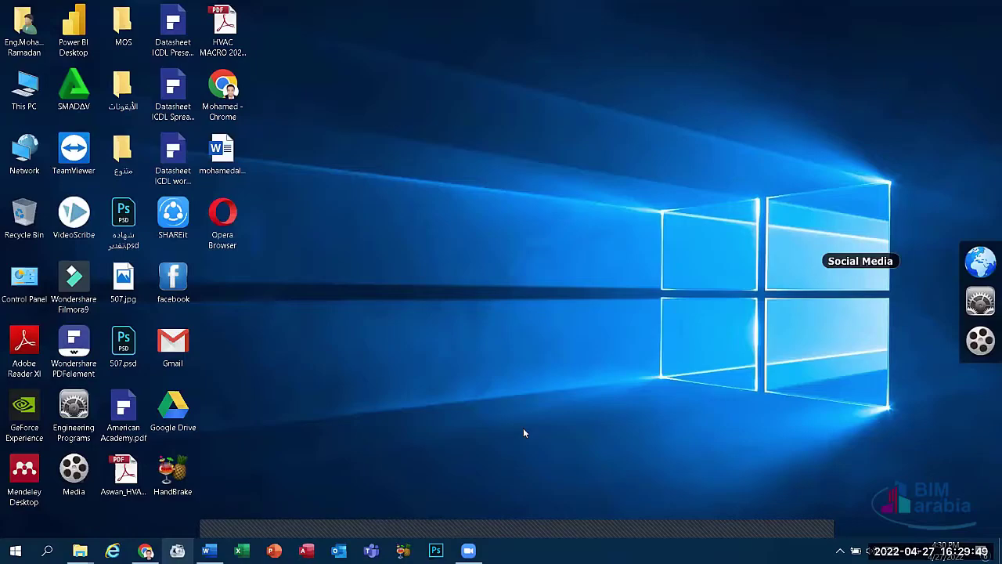
pyautogui.rightClick(485, 149)
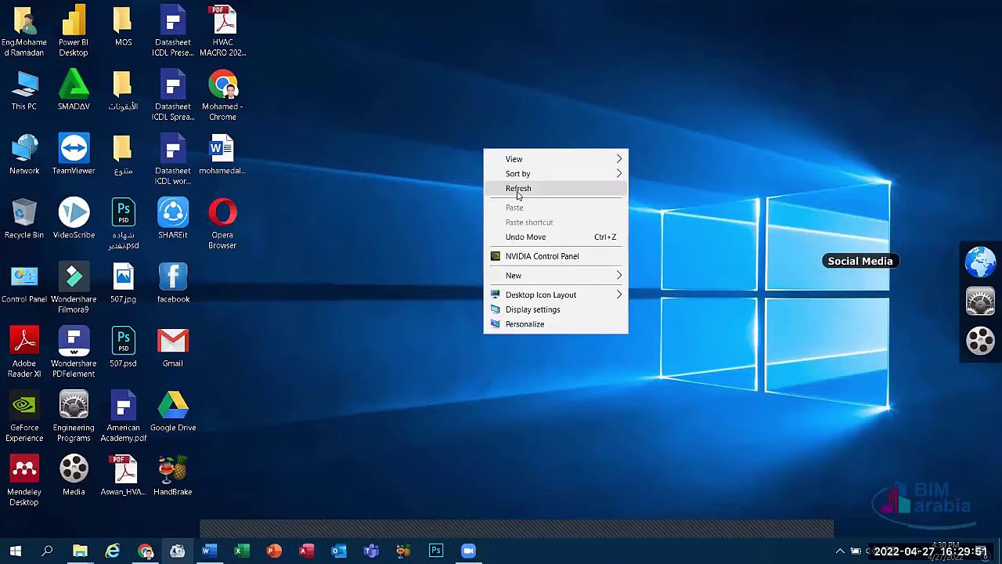
pyautogui.click(518, 189)
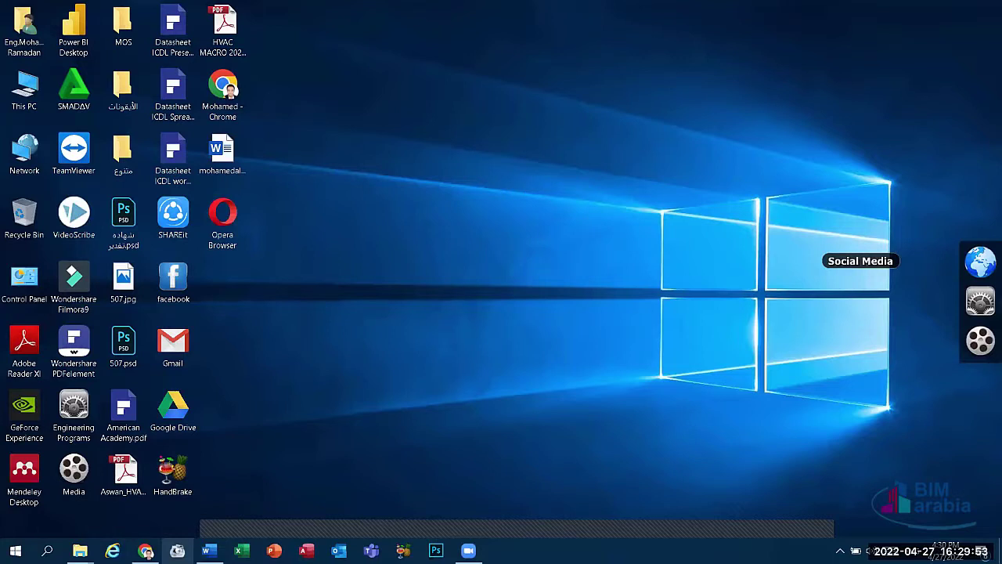
pyautogui.click(469, 551)
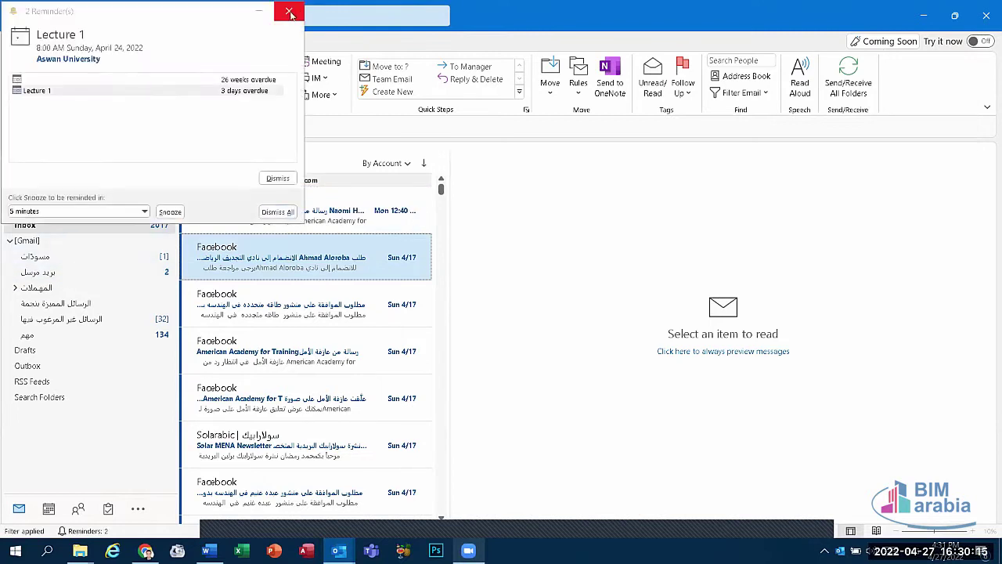
# Step: Dismiss the reminders and open the two newest Facebook notification emails
pyautogui.click(289, 11)
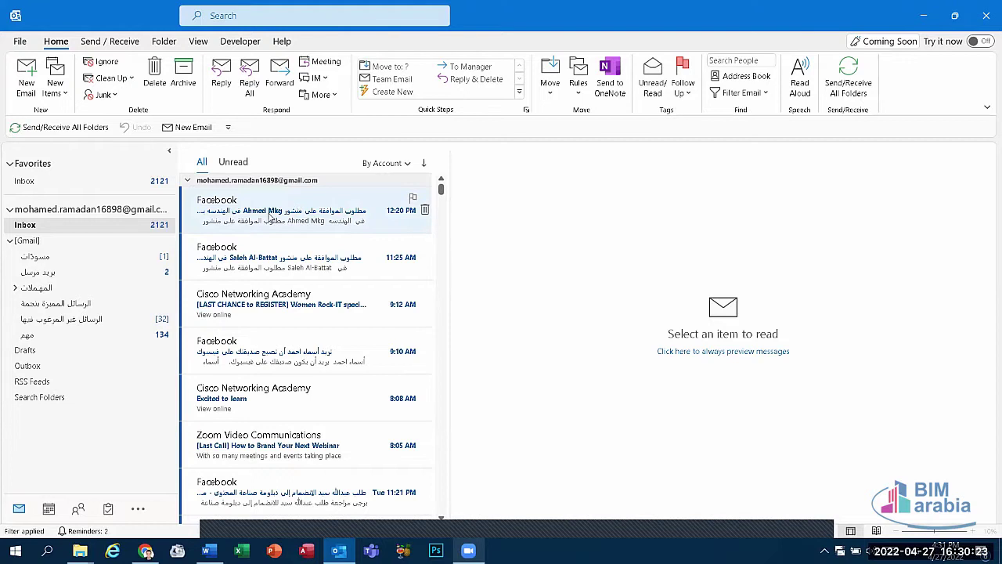
pyautogui.click(274, 219)
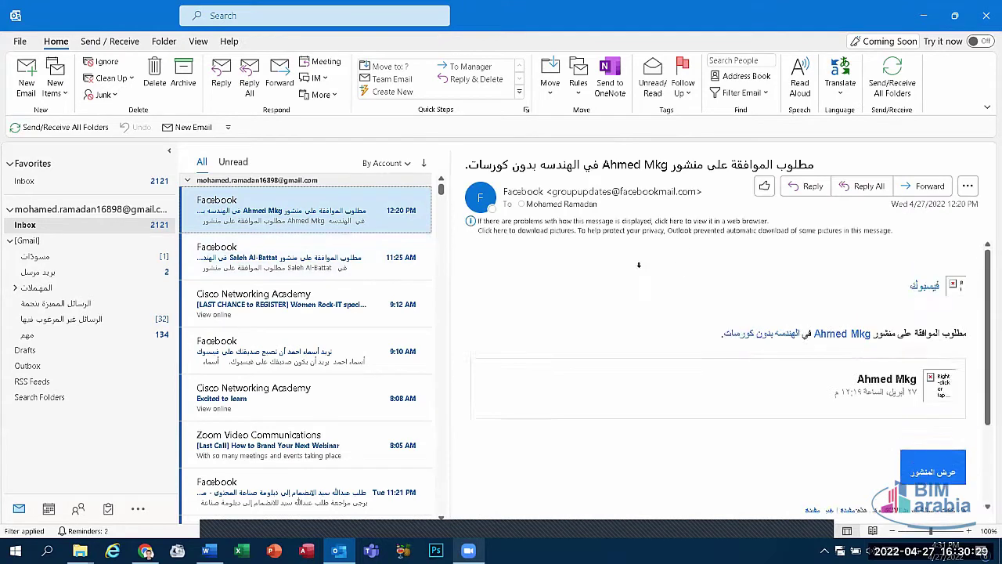
pyautogui.click(316, 260)
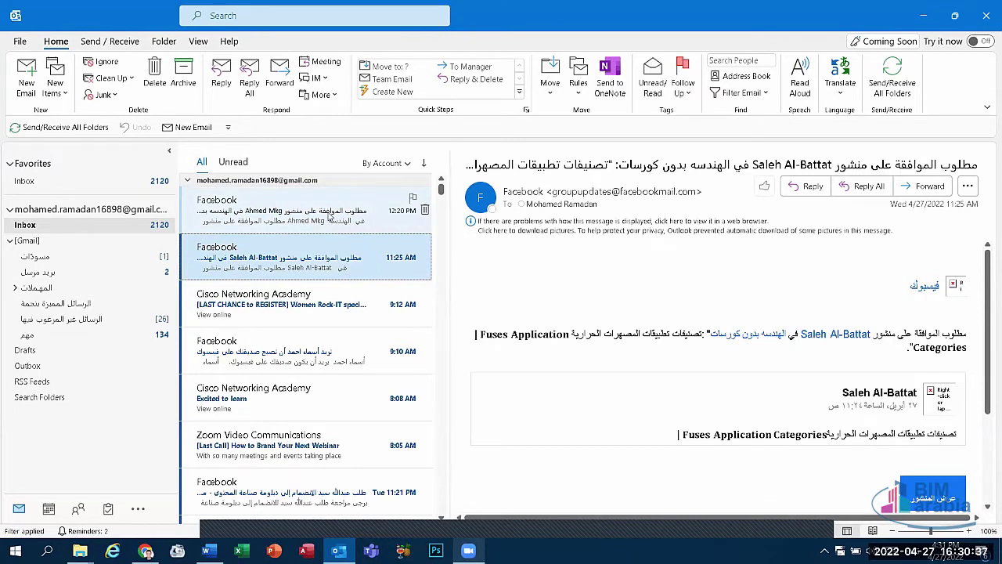
# Step: Toggle the second Facebook email to unread, then read, then unread again
pyautogui.rightClick(330, 208)
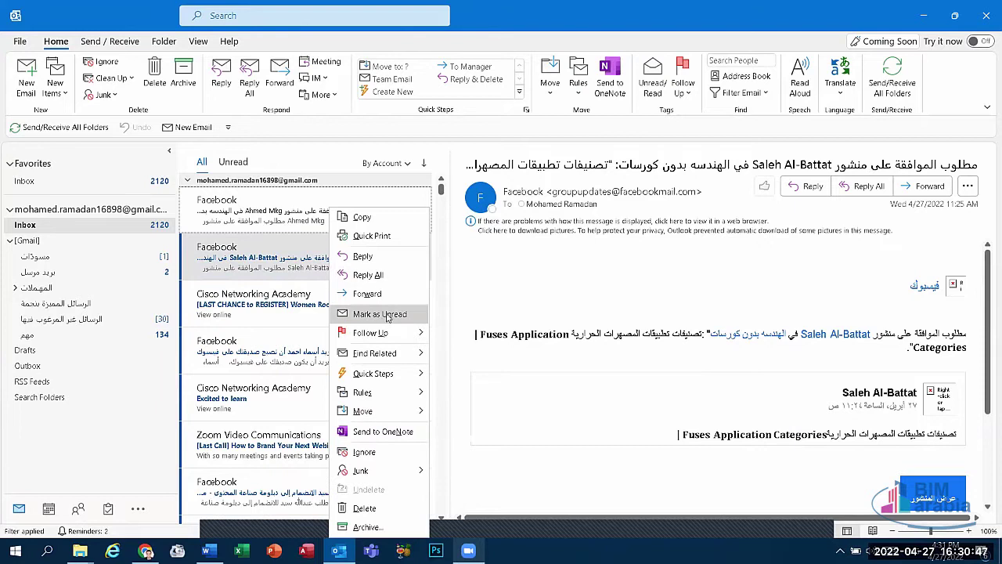
pyautogui.click(386, 316)
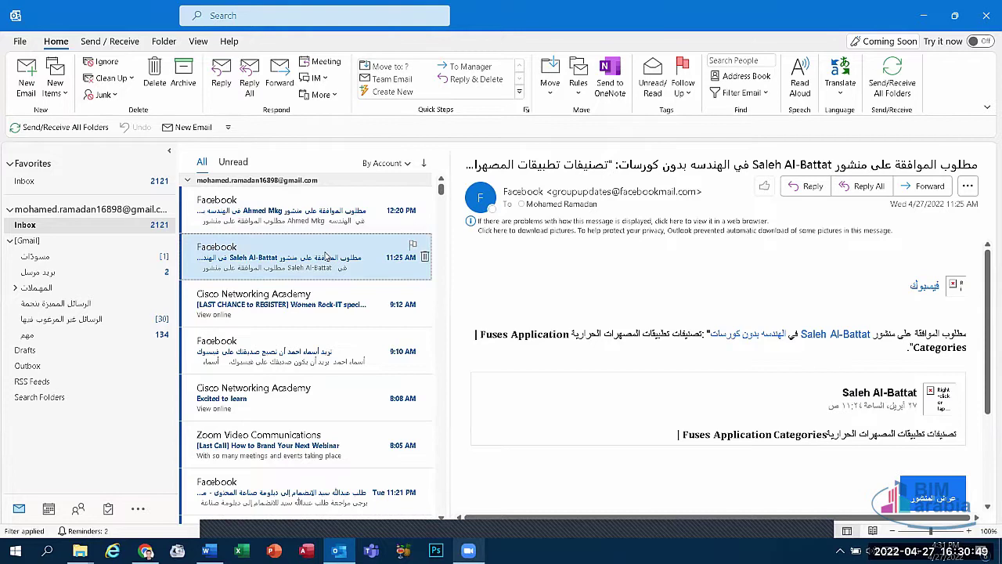
pyautogui.rightClick(327, 254)
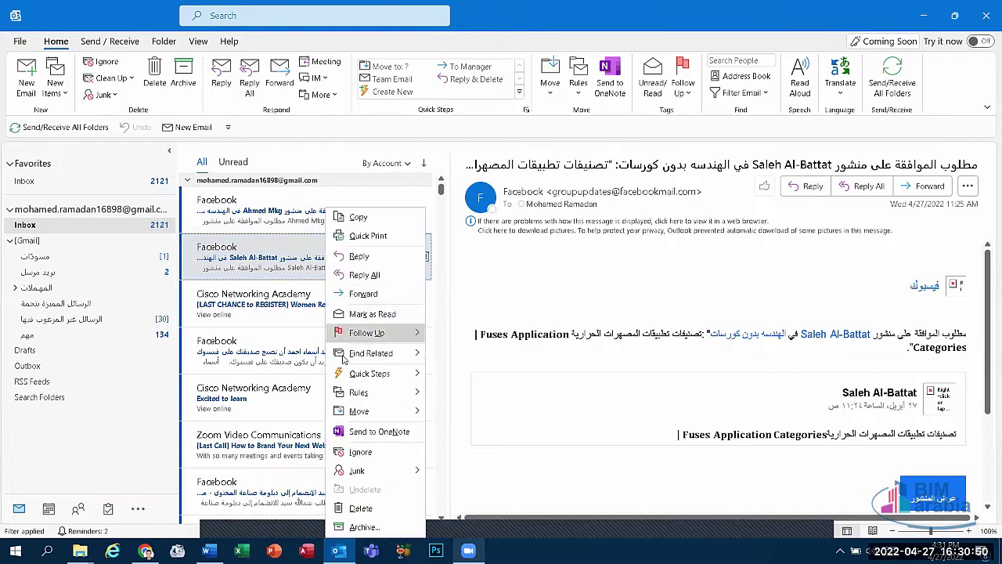
pyautogui.click(374, 315)
pyautogui.rightClick(345, 258)
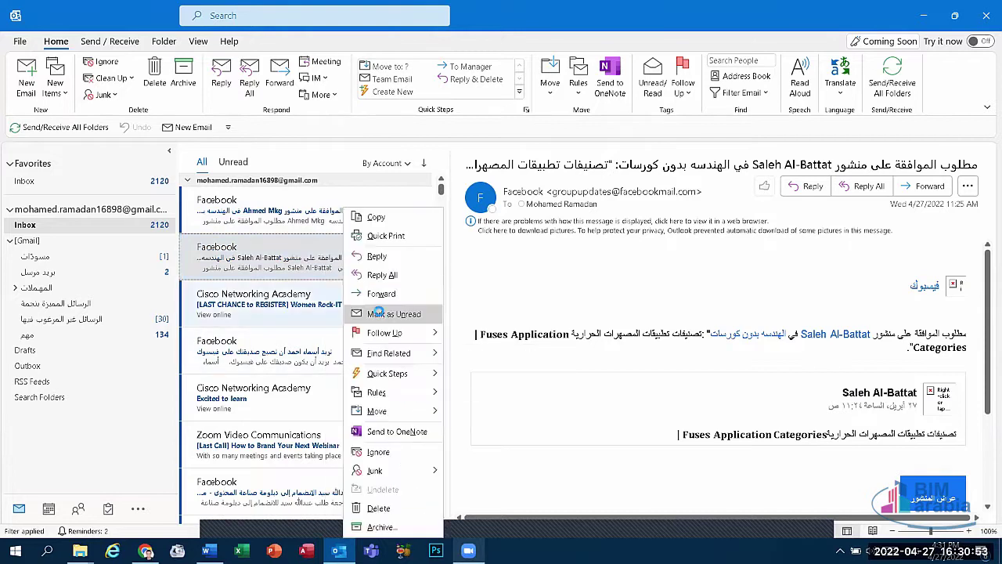
pyautogui.click(378, 313)
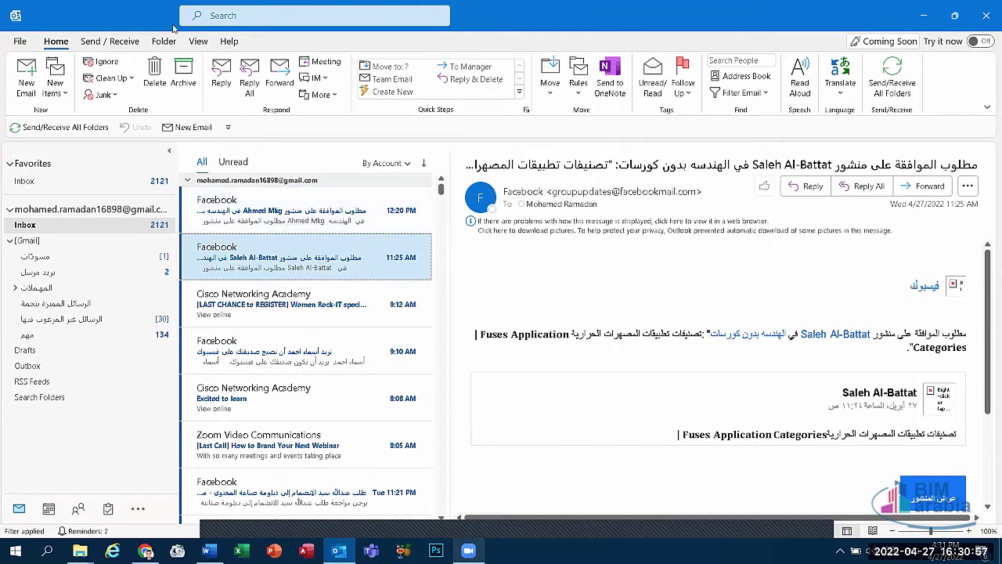
pyautogui.moveTo(106, 510)
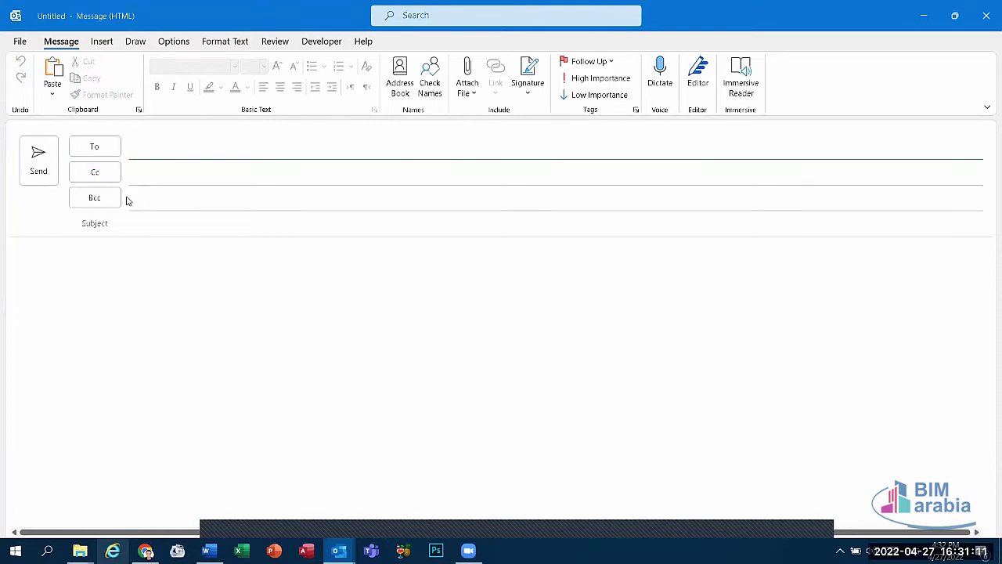
# Step: Move through the blank message's Subject, body, To and Cc fields
pyautogui.click(138, 234)
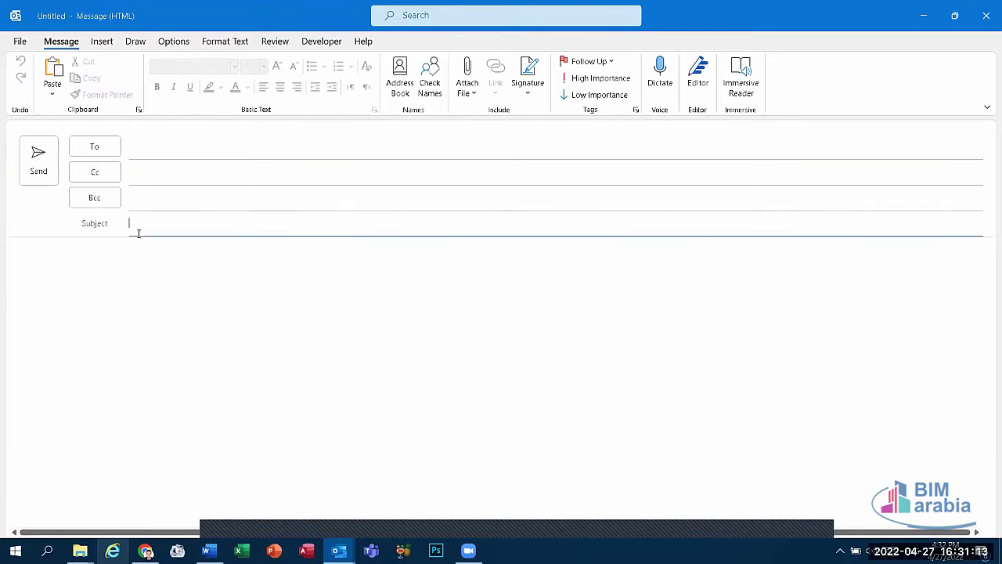
pyautogui.click(94, 286)
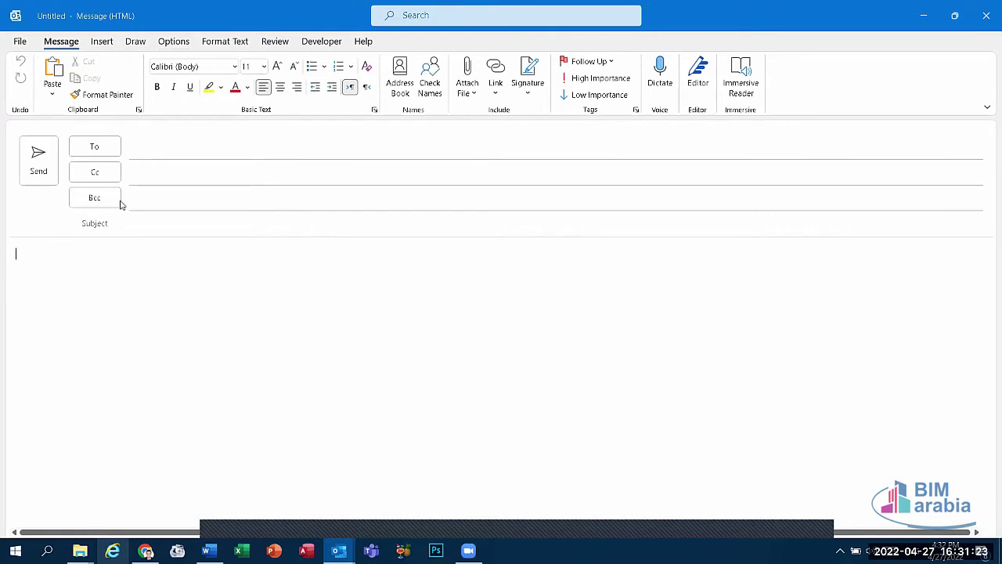
pyautogui.click(204, 146)
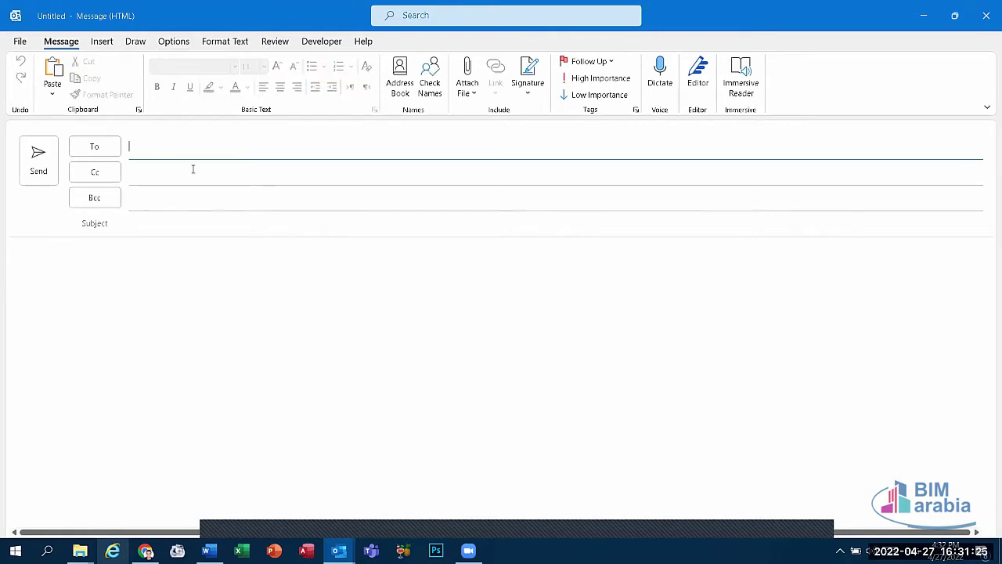
pyautogui.press('Tab')
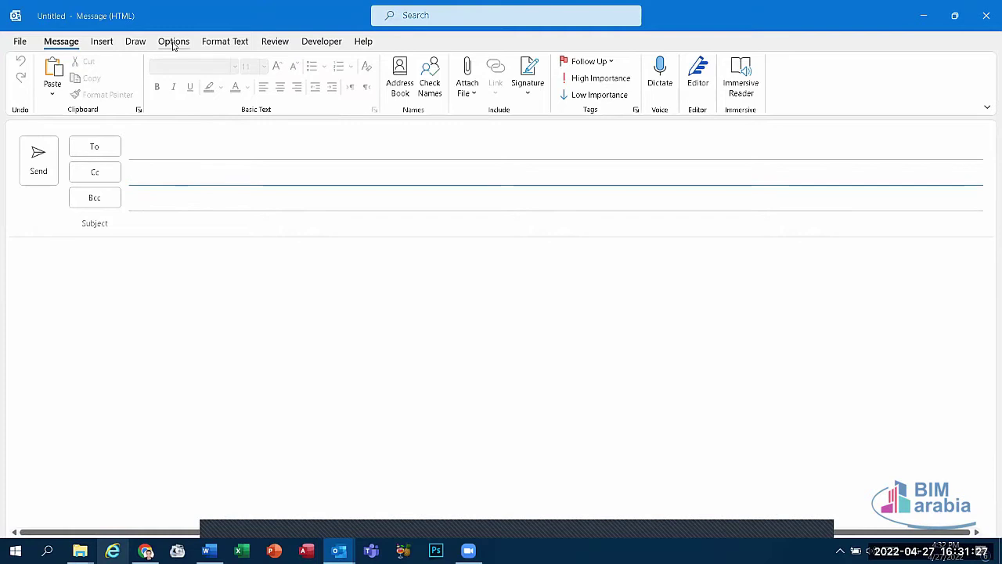
# Step: On the message Options ribbon, toggle the Bcc and From fields, leaving Bcc shown and From hidden
pyautogui.click(175, 43)
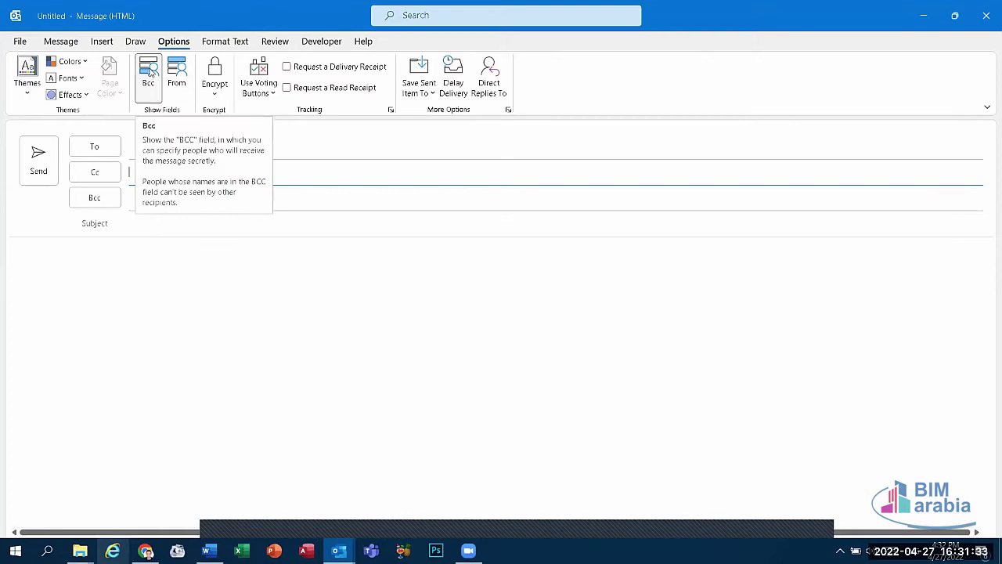
pyautogui.click(151, 72)
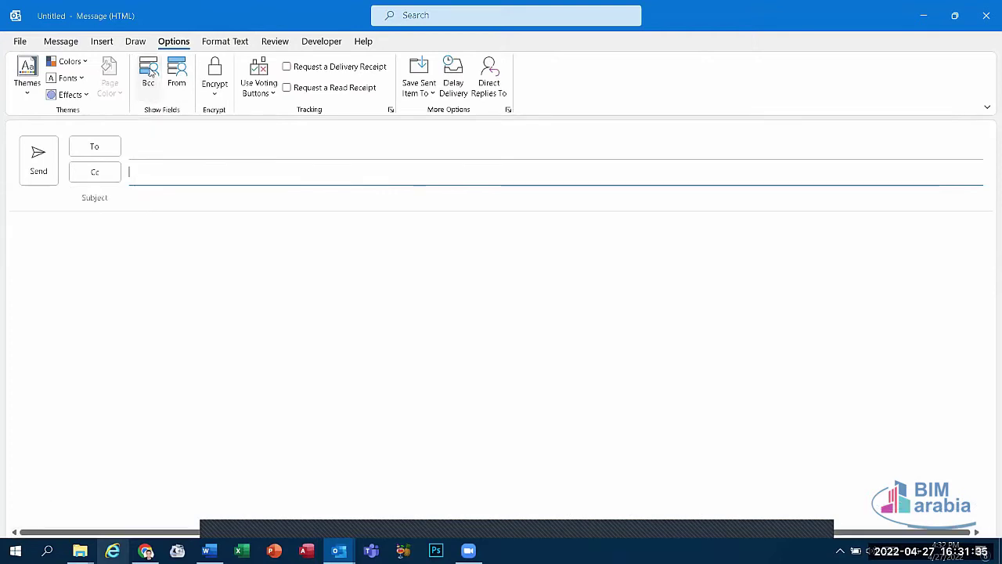
pyautogui.click(150, 75)
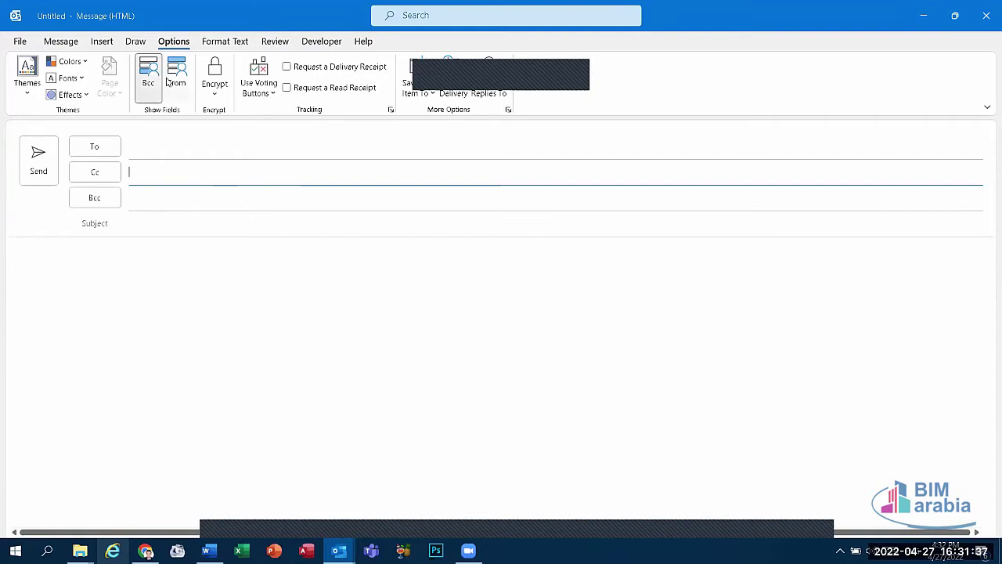
pyautogui.click(173, 71)
pyautogui.click(176, 68)
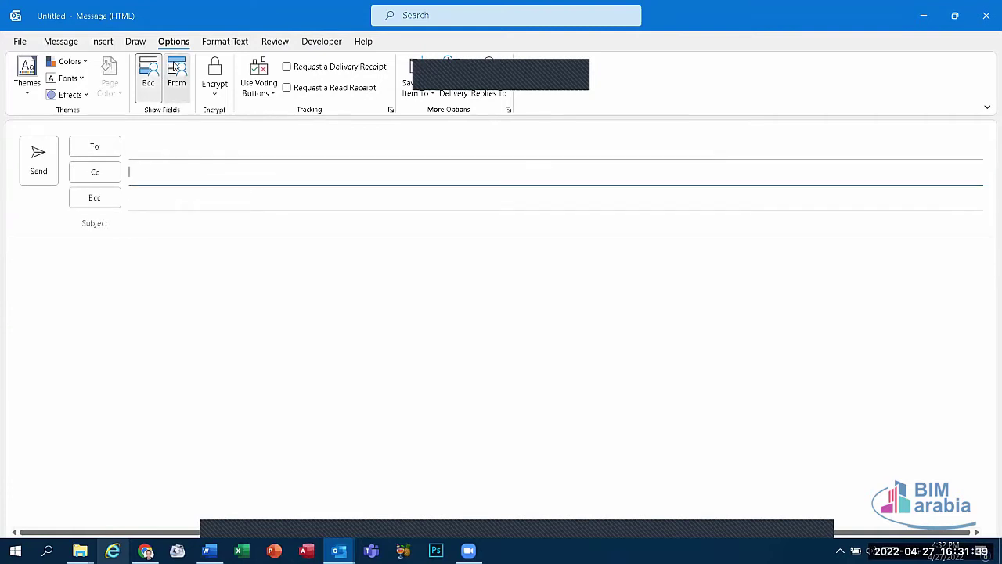
pyautogui.click(176, 68)
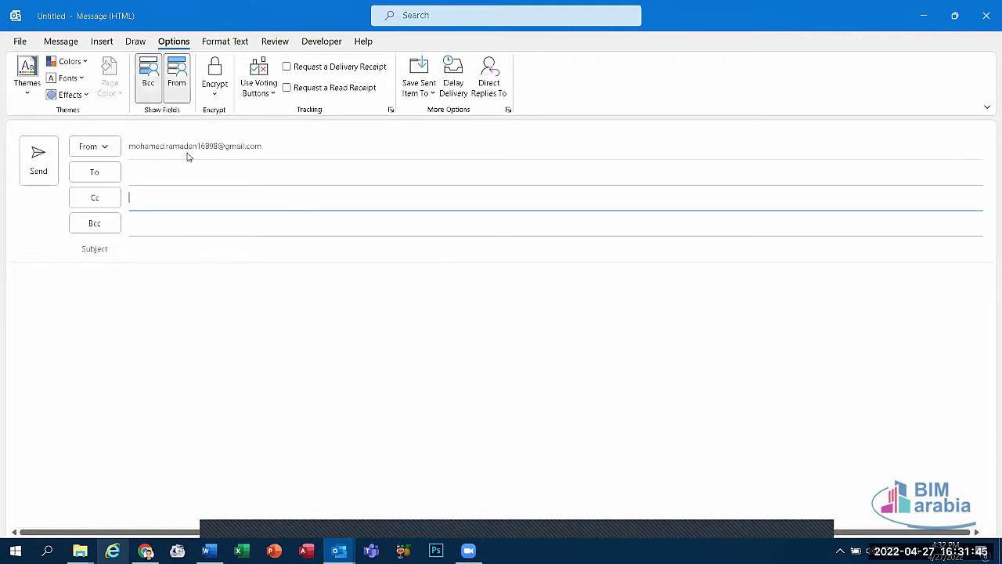
pyautogui.click(172, 77)
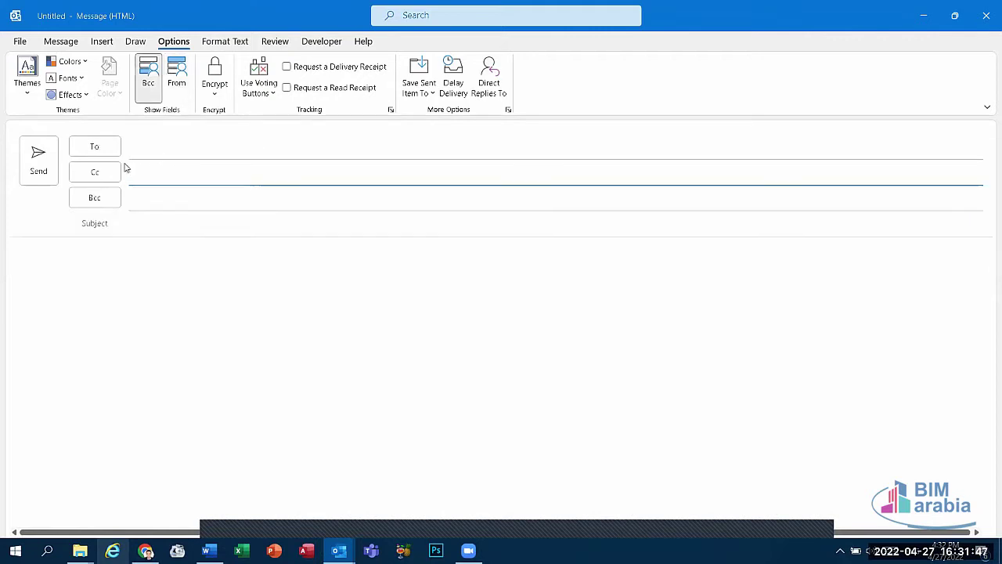
# Step: Put the caret in the body, then close the blank message and return to the inbox
pyautogui.click(136, 262)
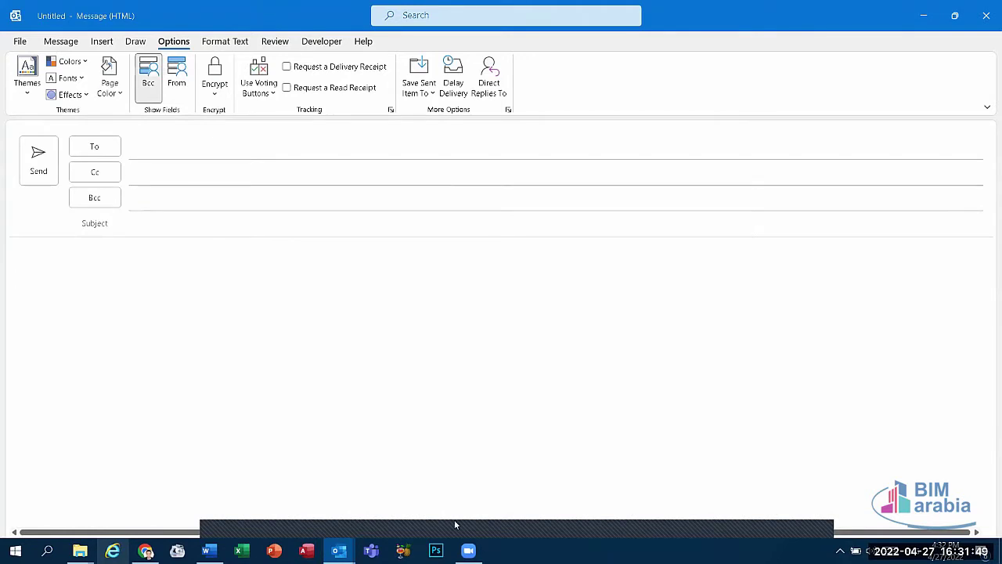
pyautogui.moveTo(360, 485)
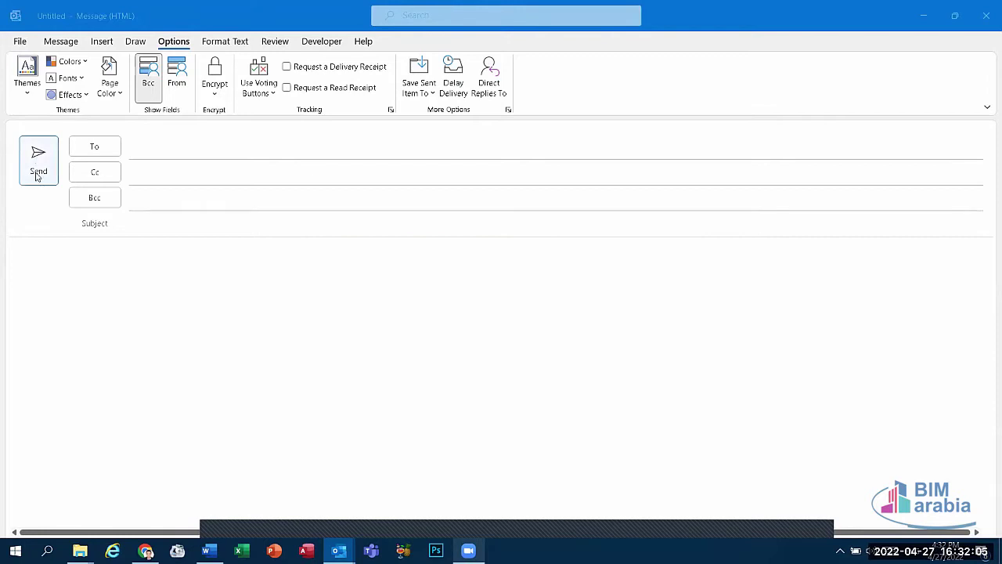
pyautogui.click(982, 12)
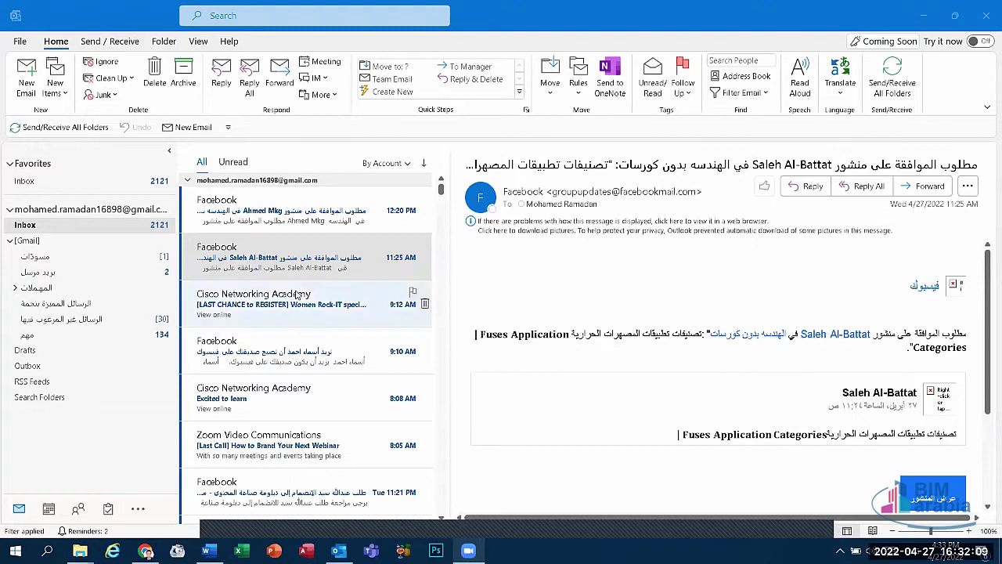
# Step: Dismiss a Facebook email's context menu and switch to the Calendar for April 27, 2022
pyautogui.rightClick(356, 206)
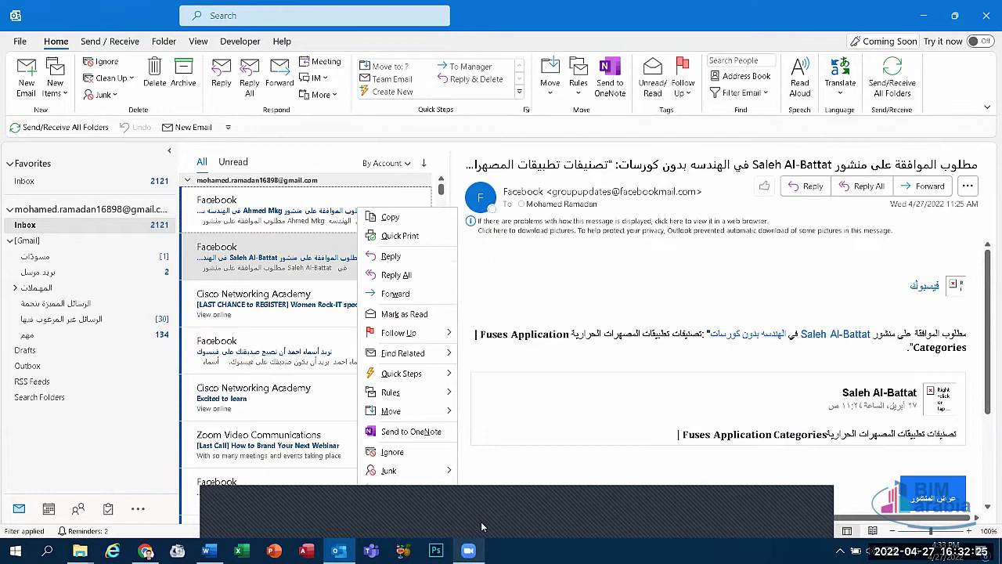
pyautogui.press('Escape')
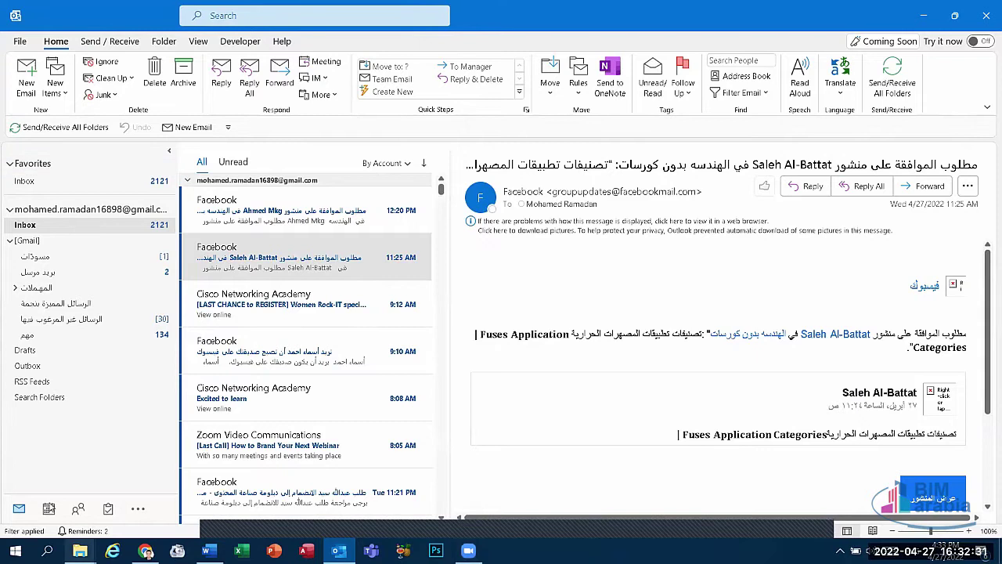
pyautogui.click(48, 509)
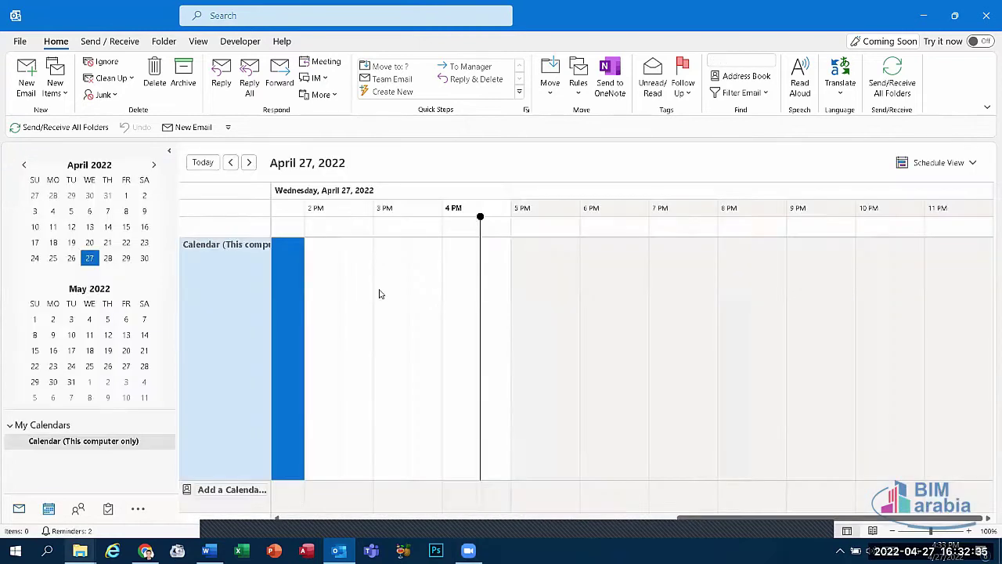
# Step: Visit the empty Contacts list, then open Account Information under the File tab
pyautogui.click(78, 509)
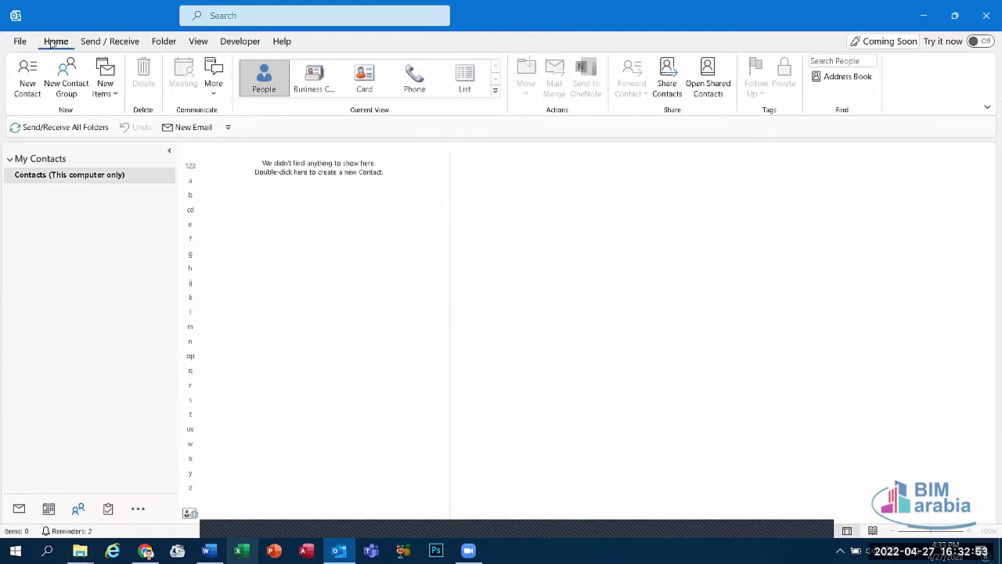
pyautogui.click(21, 43)
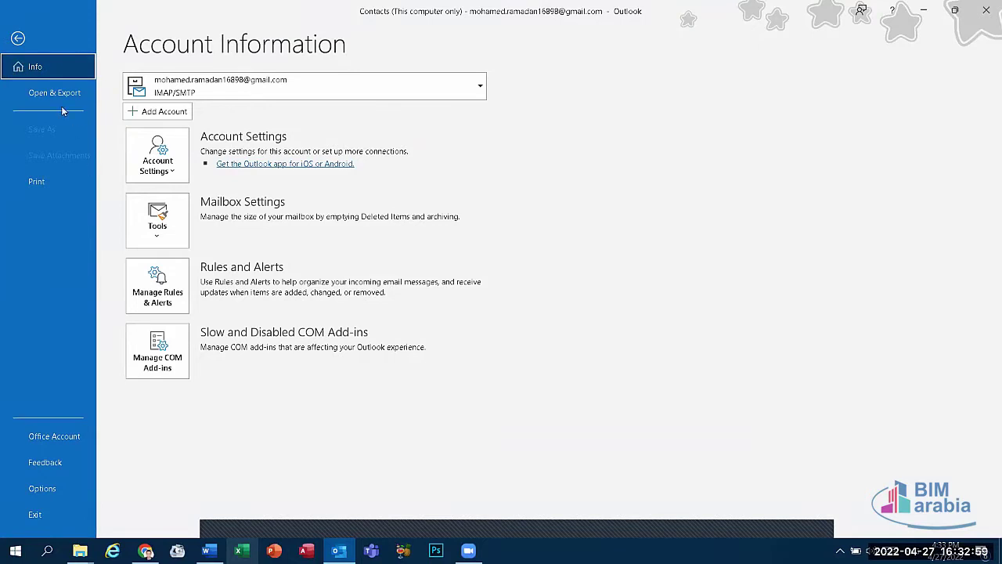
# Step: View the Open & Export page, go back, check the Send / Receive tab, and close Outlook
pyautogui.click(8, 92)
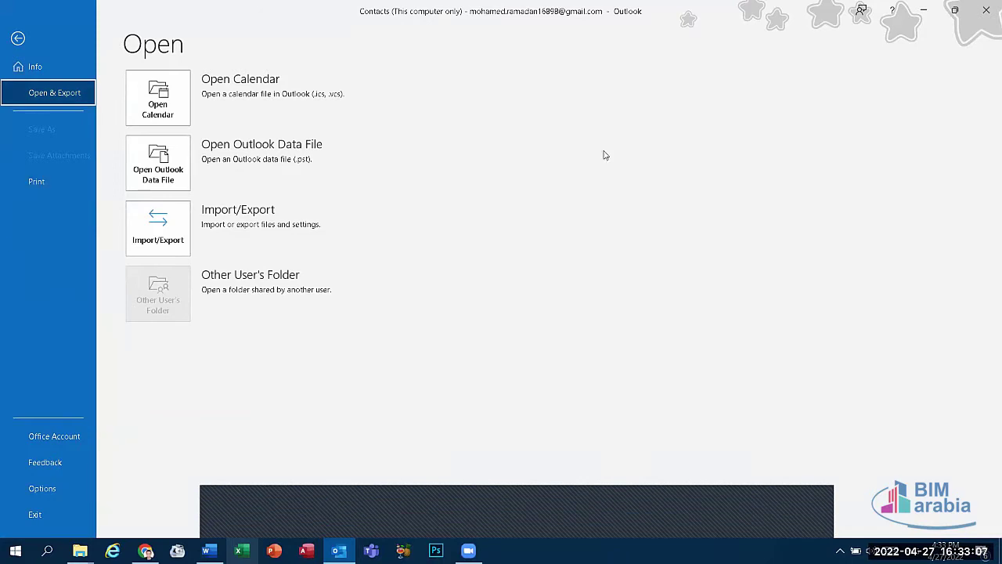
pyautogui.click(17, 38)
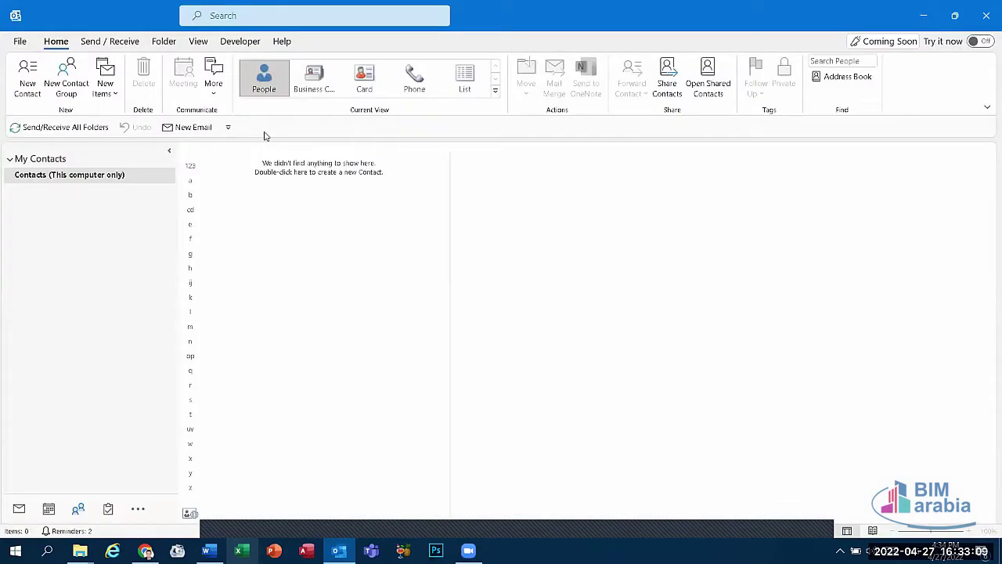
pyautogui.click(90, 42)
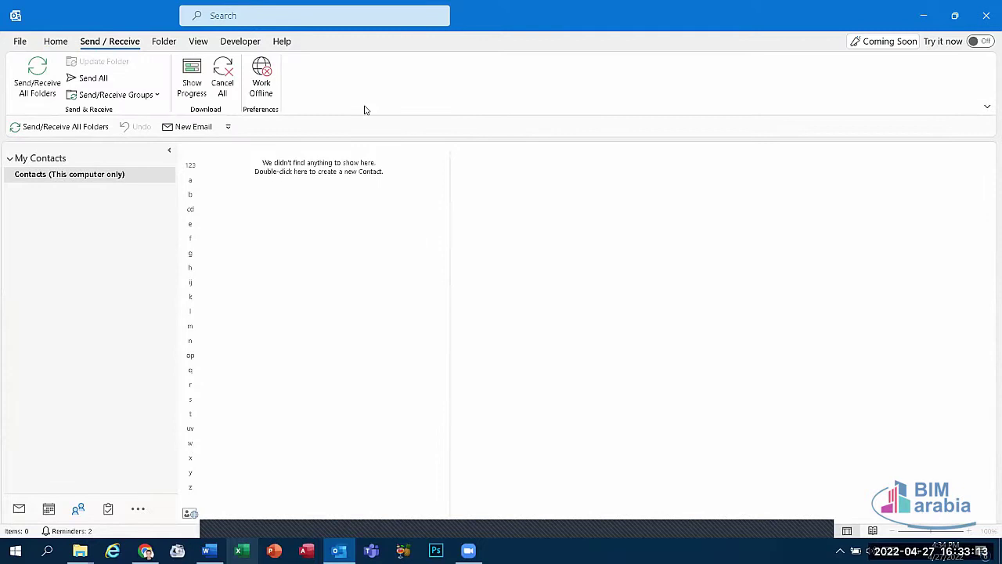
pyautogui.click(985, 15)
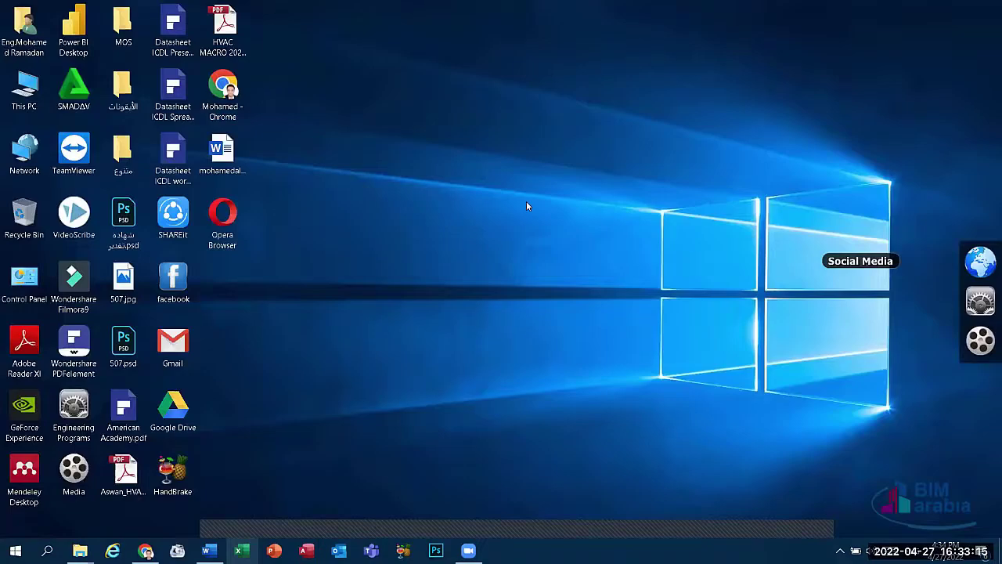
# Step: Refresh the desktop and return to the Arabic collaboration notes PDF in PDFelement, page 1 of 24
pyautogui.rightClick(448, 189)
pyautogui.click(509, 226)
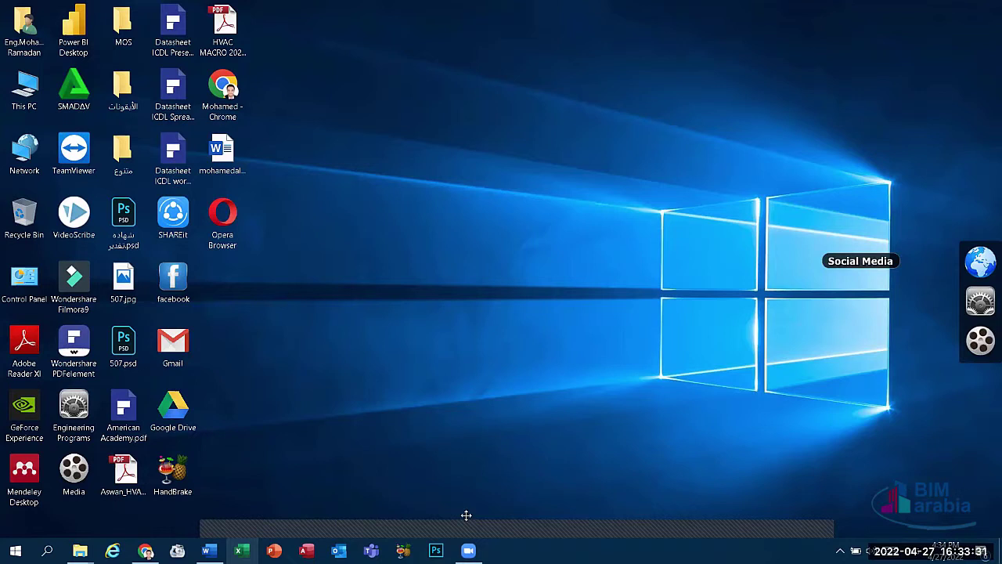
pyautogui.moveTo(503, 490); pyautogui.dragTo(494, 487)
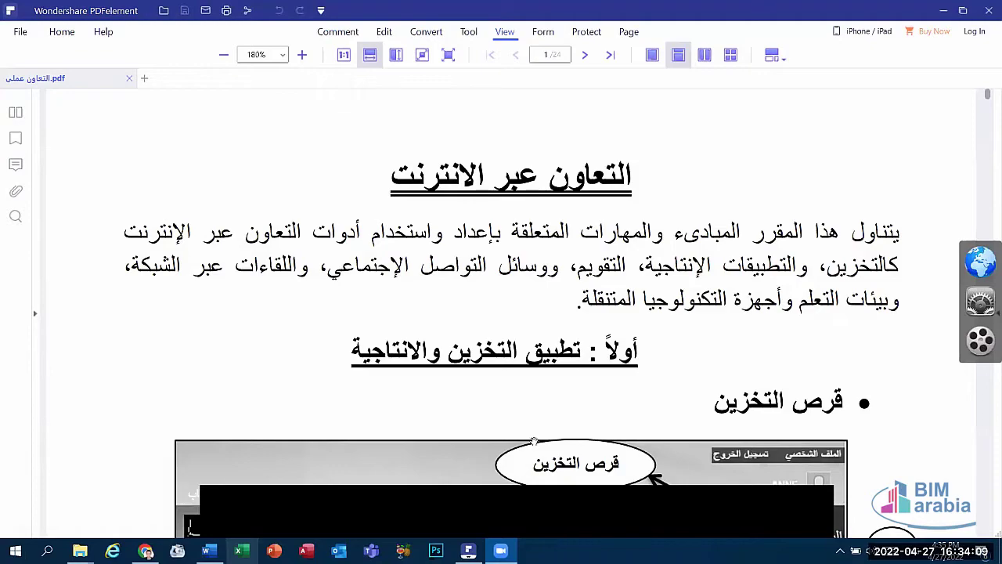
# Step: Scroll page 1 down to the cloud storage drive screenshot with callouts 1–5
pyautogui.scroll(-3, 501, 306)
pyautogui.scroll(3, 503, 298)
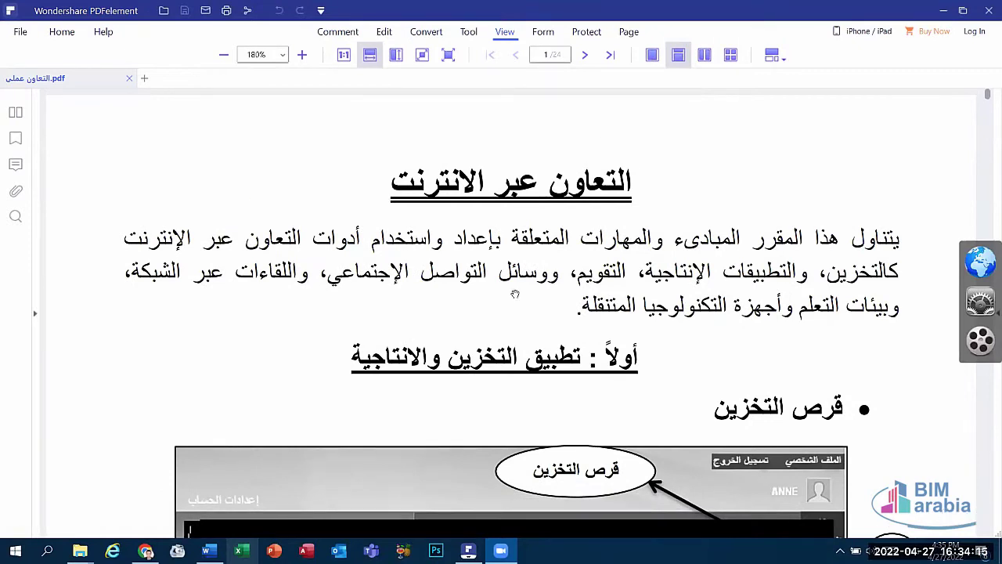
pyautogui.moveTo(508, 517)
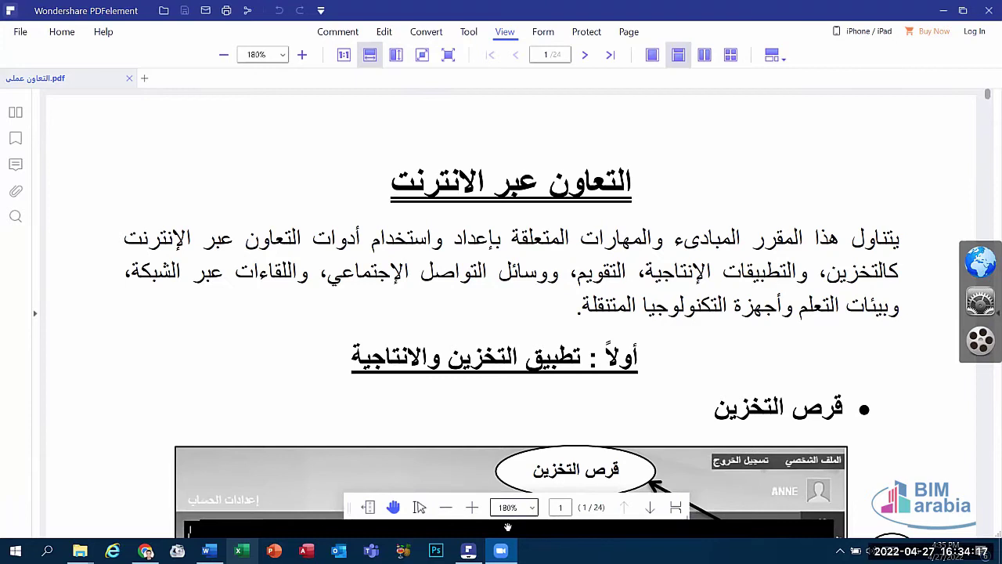
pyautogui.scroll(-4, 583, 394)
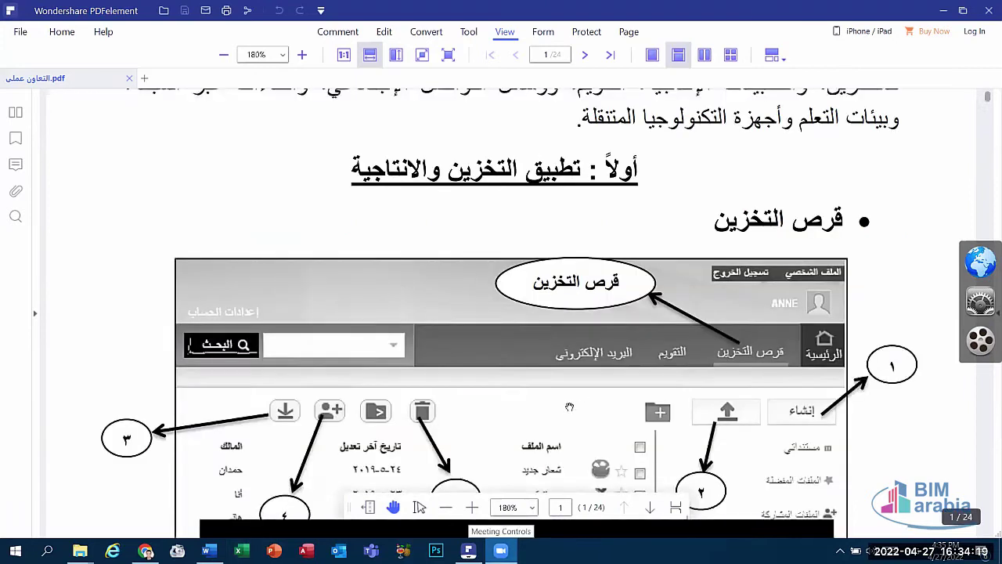
pyautogui.scroll(-2, 572, 406)
pyautogui.scroll(2, 571, 406)
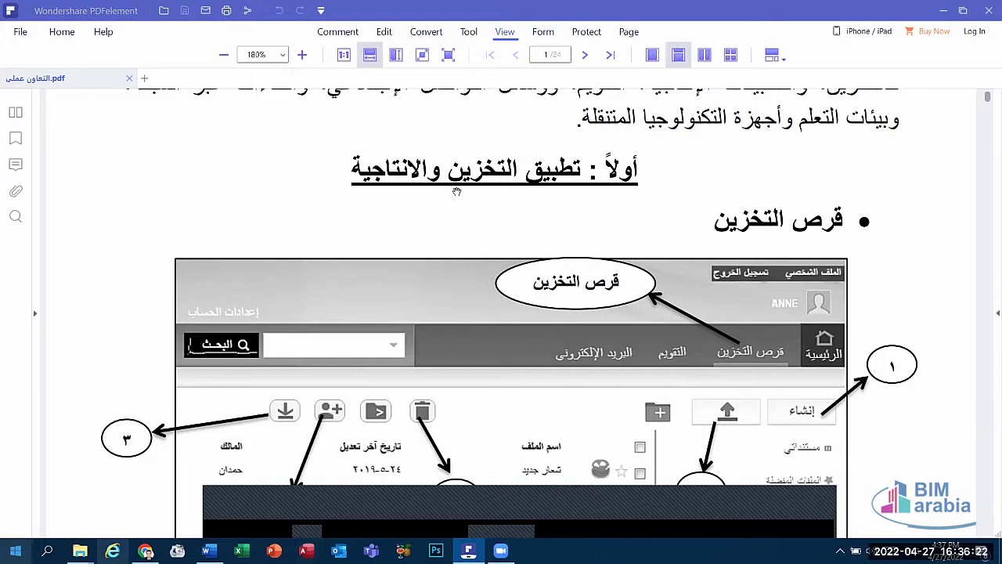
pyautogui.scroll(-3, 417, 243)
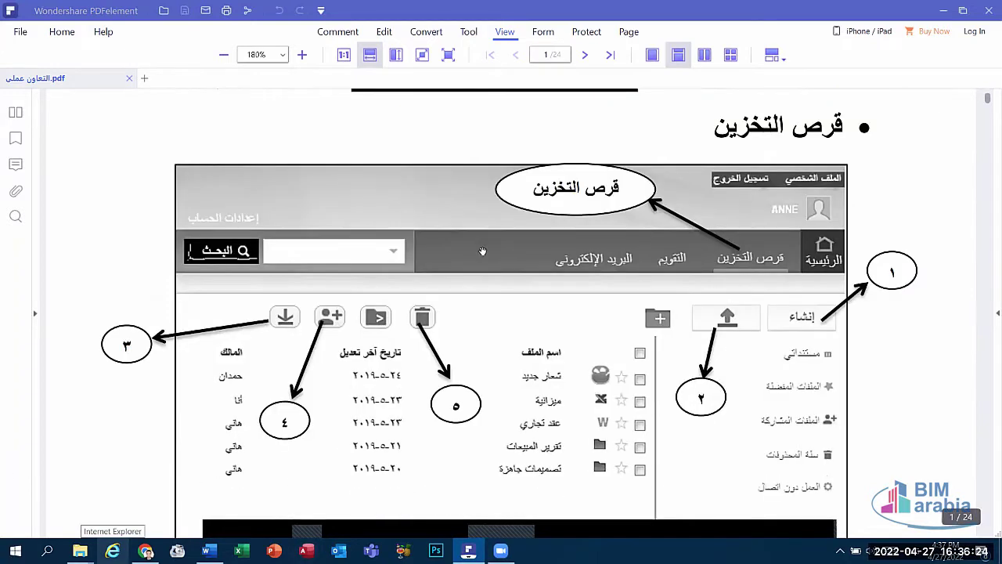
pyautogui.scroll(-2, 485, 250)
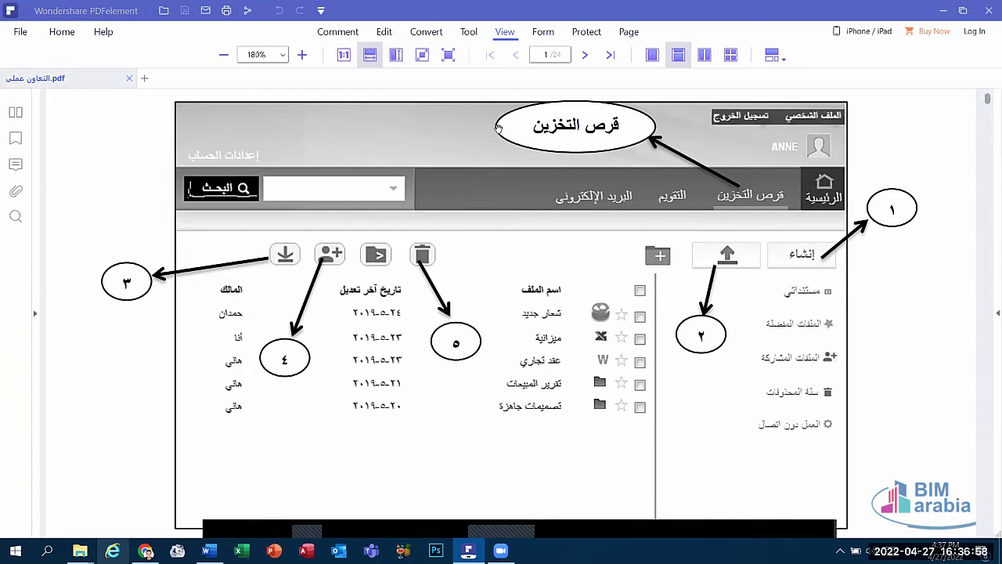
# Step: In a new Chrome tab, search Google for 'drive' and open the Google Drive result
pyautogui.click(146, 552)
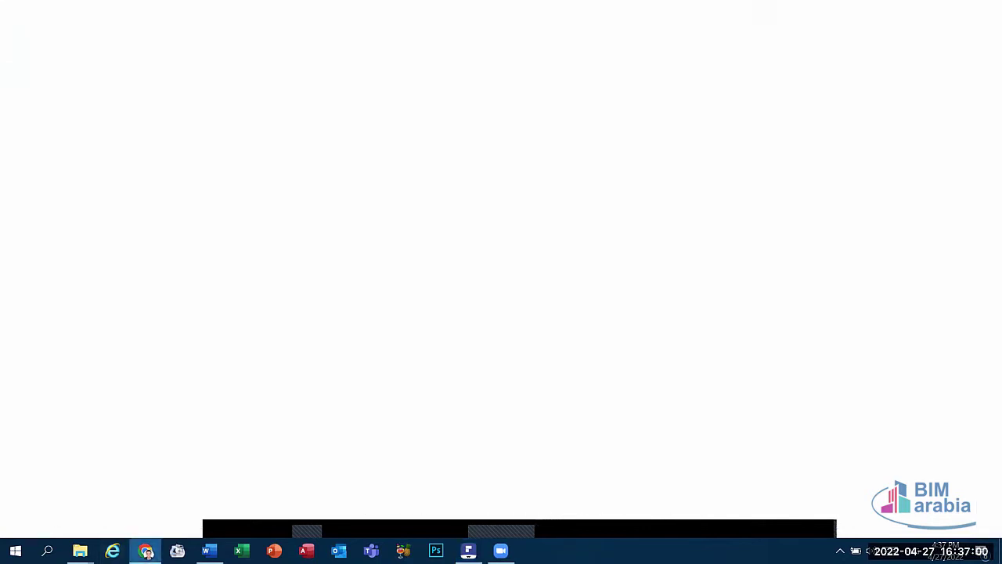
pyautogui.click(332, 10)
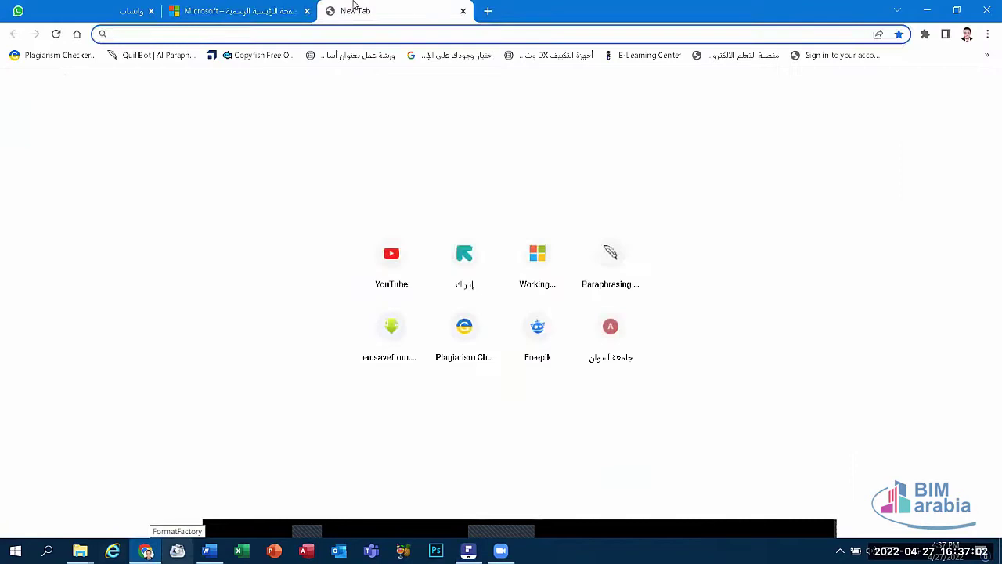
pyautogui.write('g')
pyautogui.press('Return')
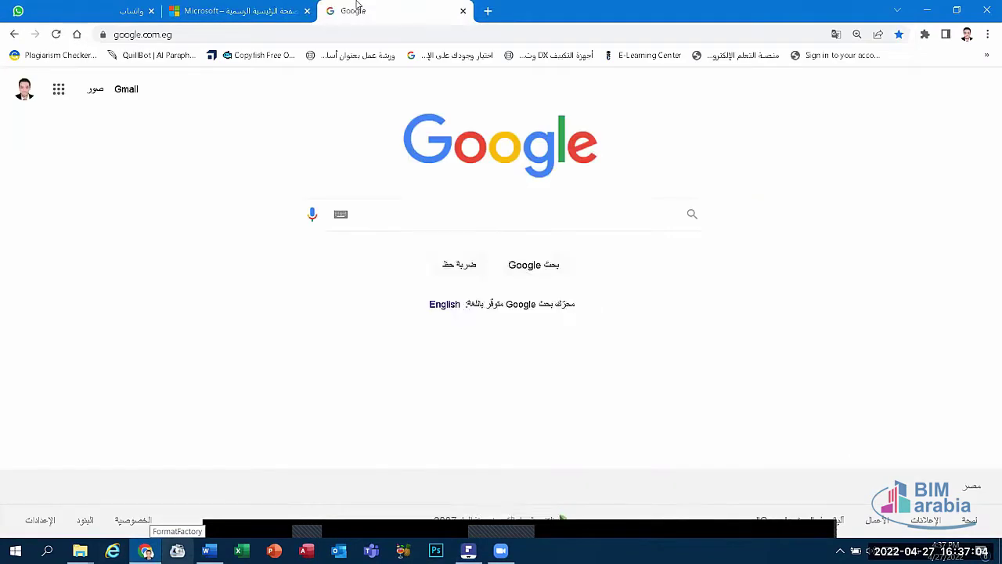
pyautogui.write('dri')
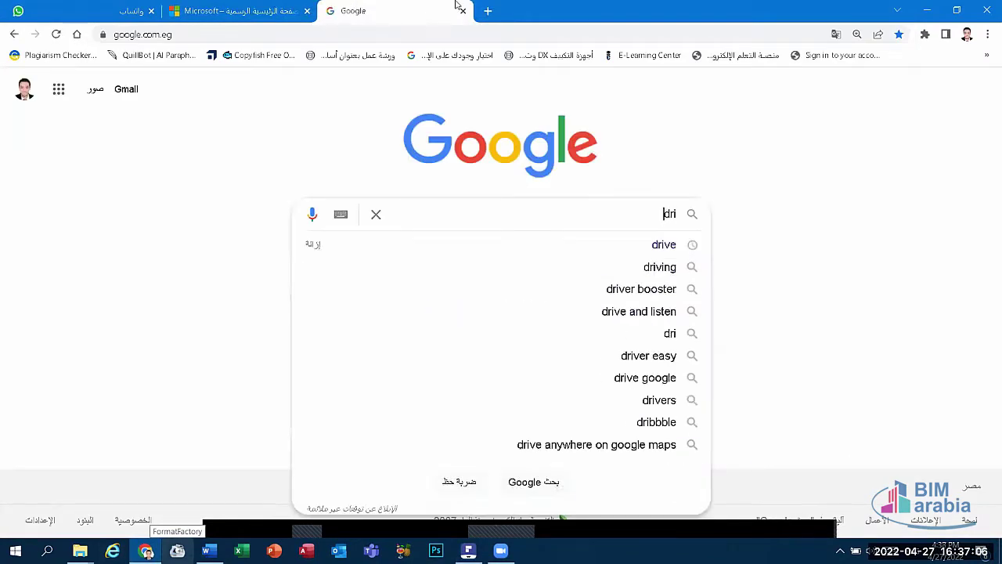
pyautogui.click(640, 244)
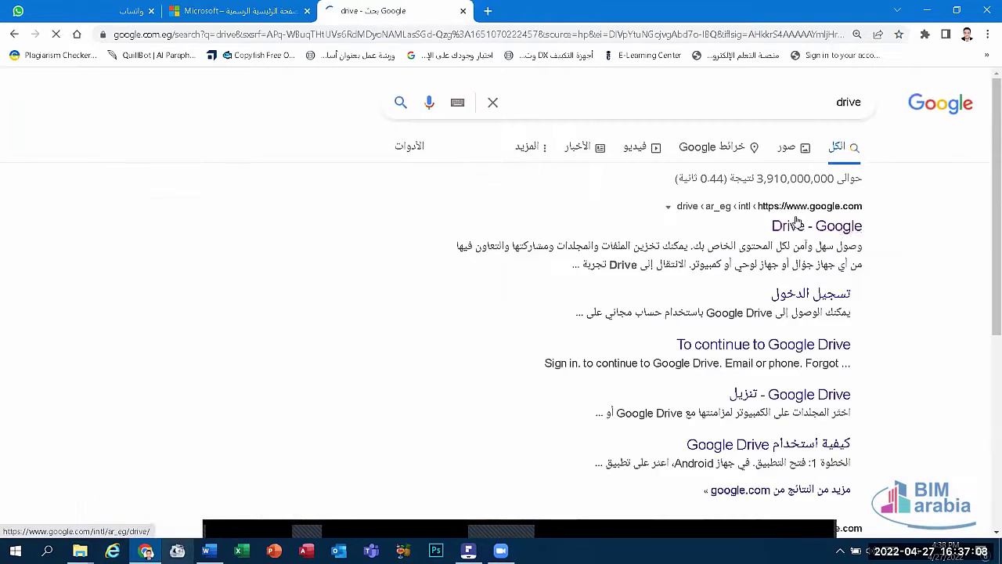
pyautogui.click(799, 227)
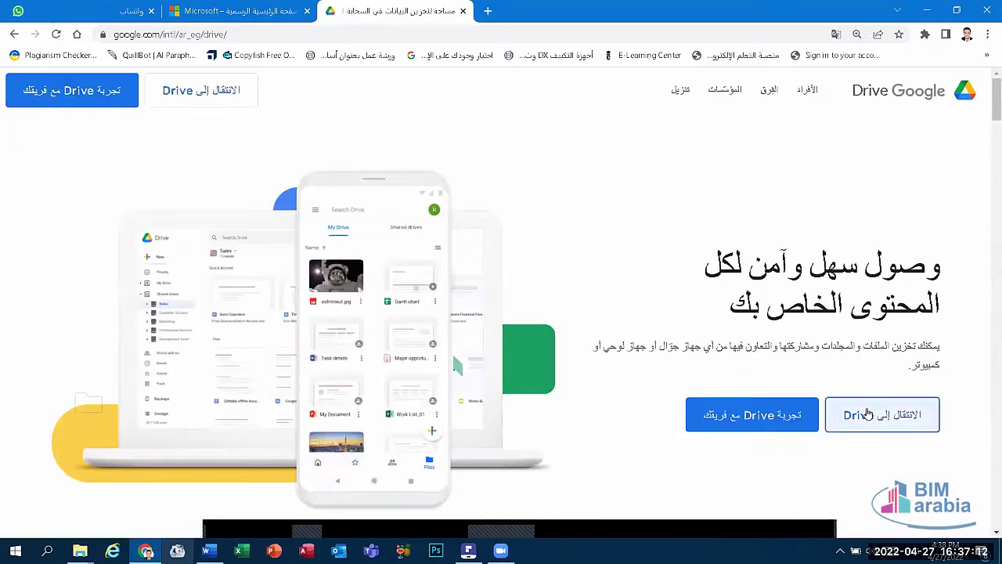
# Step: Go to My Drive, view the New item menu, close it, and minimize Chrome
pyautogui.click(867, 414)
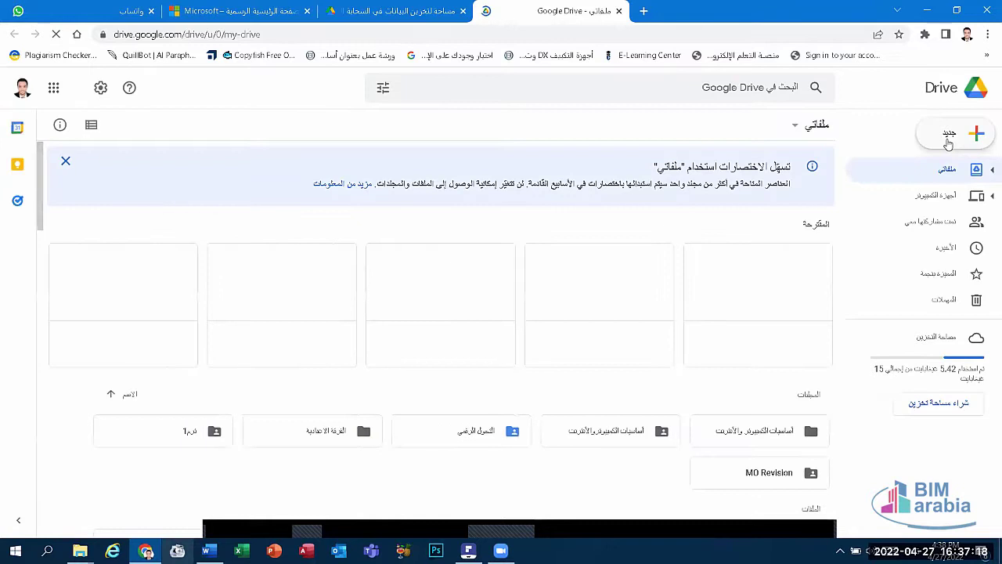
pyautogui.click(915, 141)
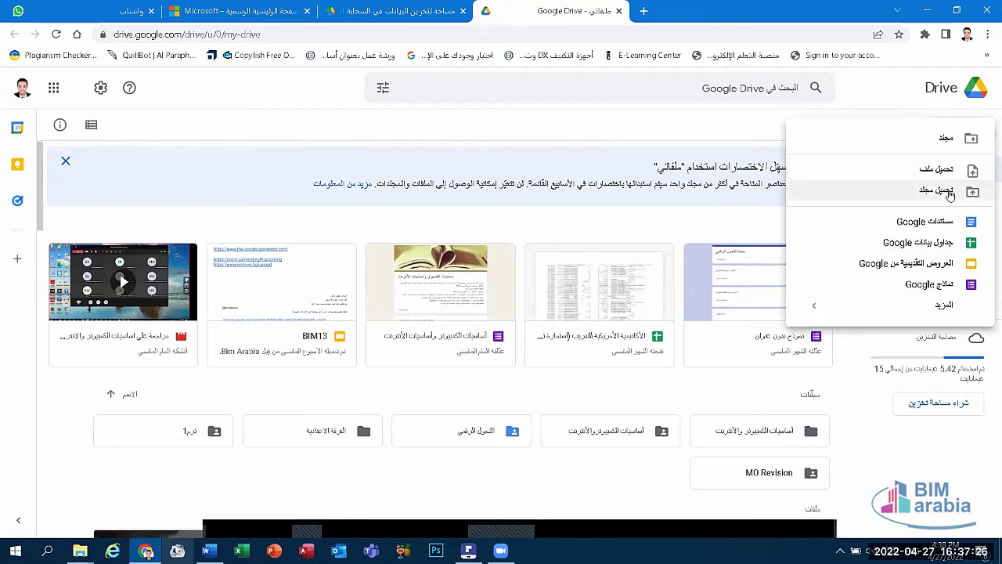
pyautogui.click(937, 104)
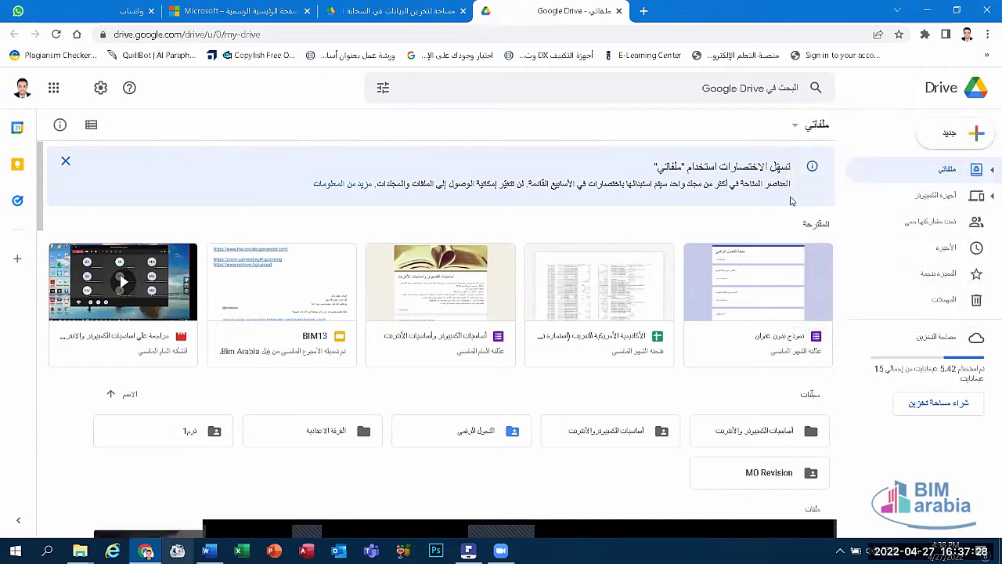
pyautogui.click(930, 12)
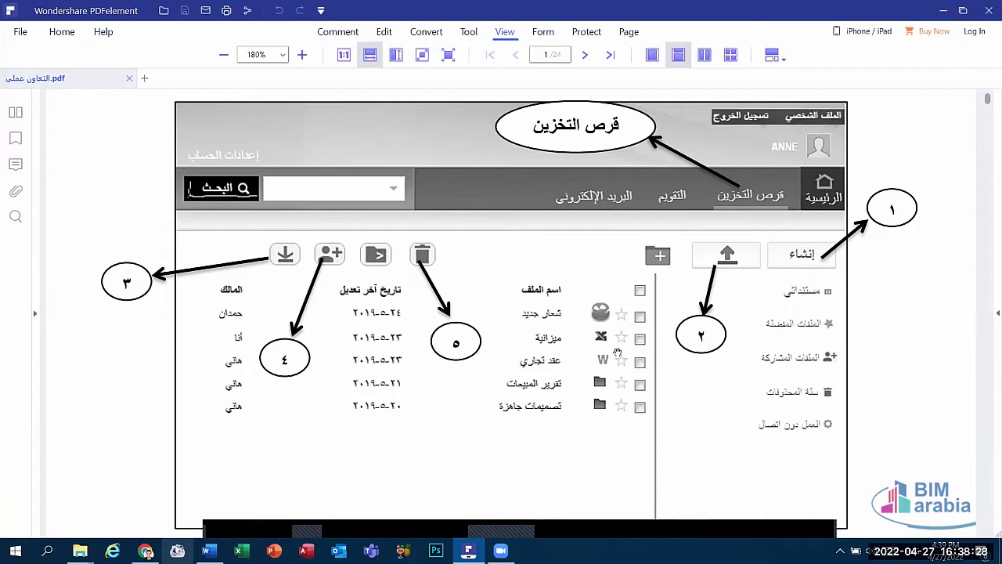
# Step: Scroll page 1 down to section 1 on creating a folder, document, presentation or spreadsheet
pyautogui.scroll(-2, 542, 329)
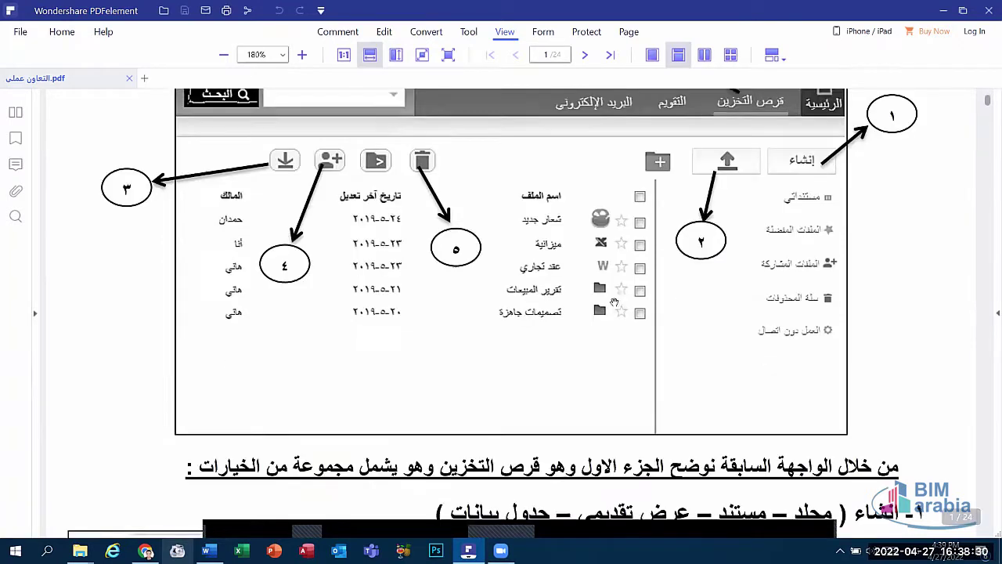
pyautogui.scroll(-3, 580, 295)
pyautogui.scroll(-2, 589, 291)
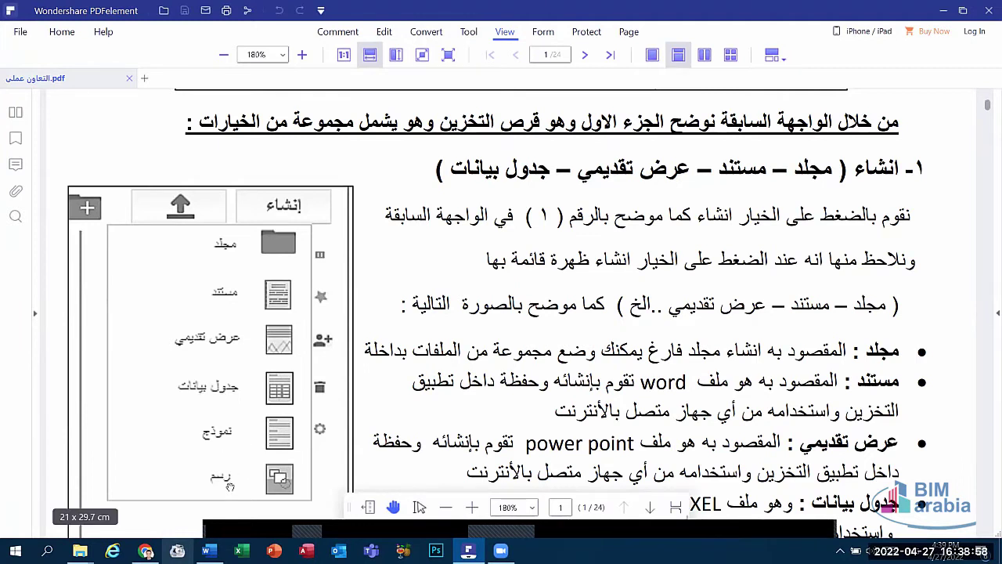
# Step: Scroll past the upload and download sections to page 4's section on sharing a file by email
pyautogui.scroll(-1, 341, 444)
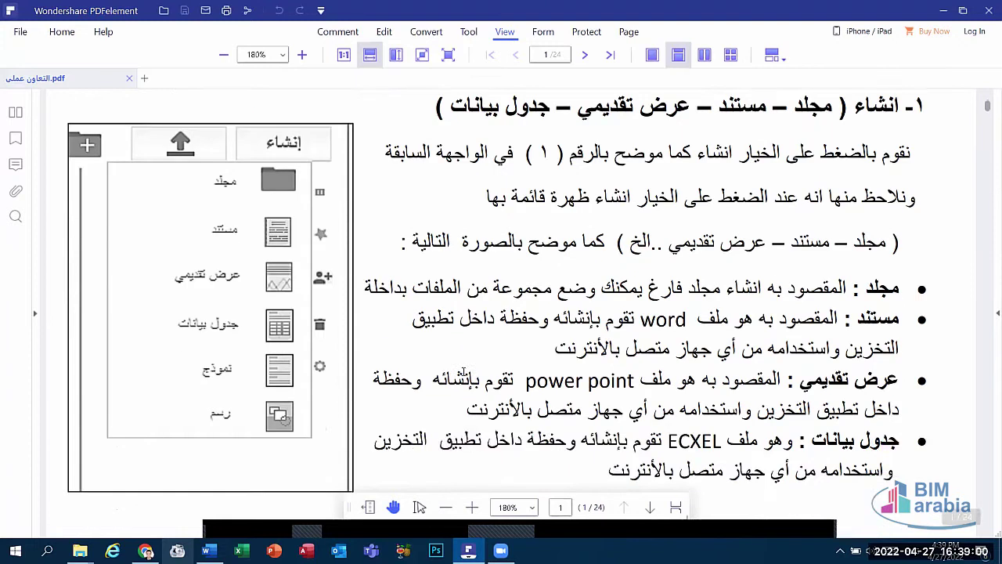
pyautogui.scroll(-3, 342, 443)
pyautogui.scroll(-5, 454, 362)
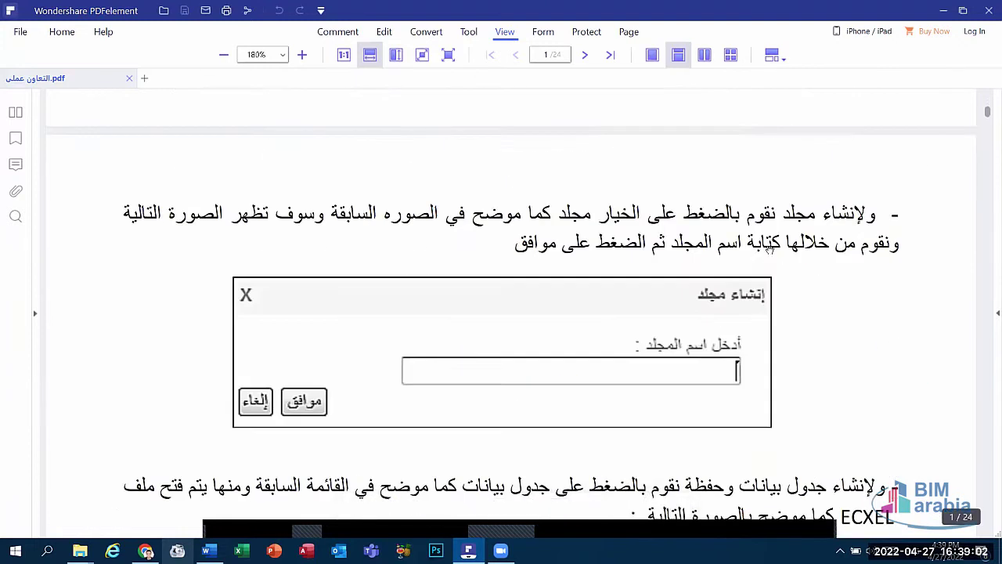
pyautogui.scroll(3, 368, 222)
pyautogui.scroll(2, 359, 196)
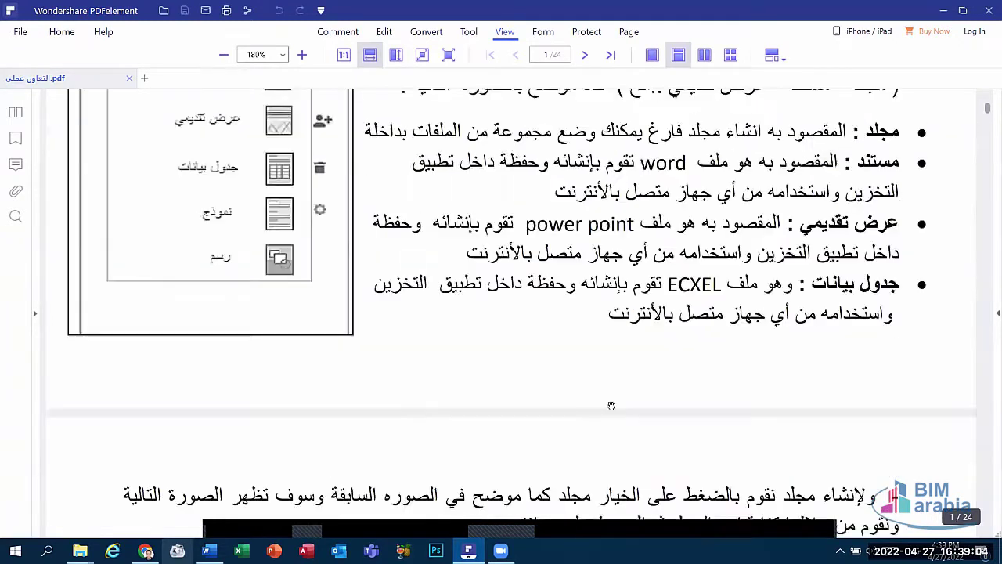
pyautogui.scroll(-5, 642, 367)
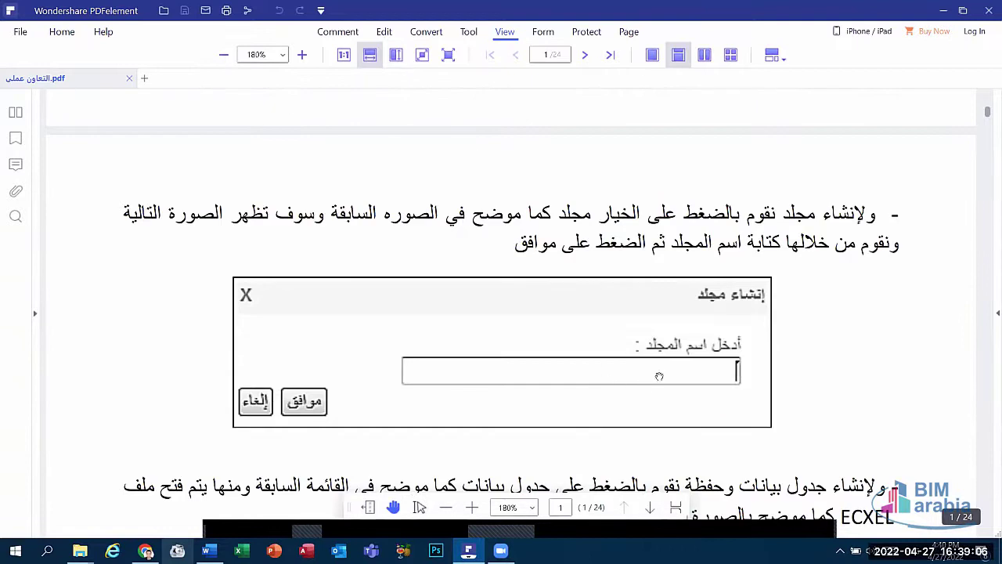
pyautogui.scroll(-1, 627, 374)
pyautogui.scroll(-2, 537, 368)
pyautogui.scroll(-4, 537, 364)
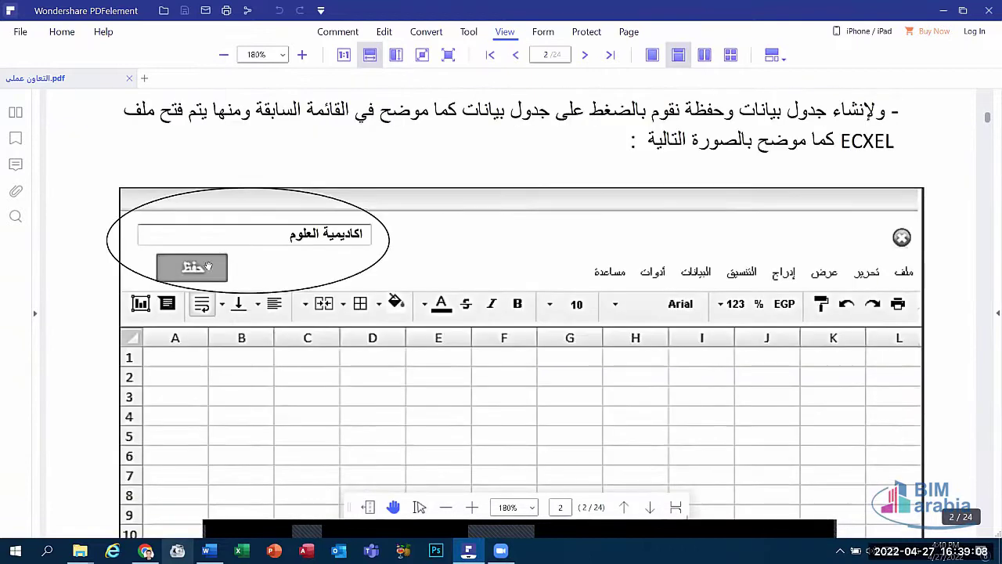
pyautogui.scroll(-1, 208, 267)
pyautogui.scroll(-2, 213, 253)
pyautogui.scroll(2, 239, 148)
pyautogui.scroll(1, 356, 223)
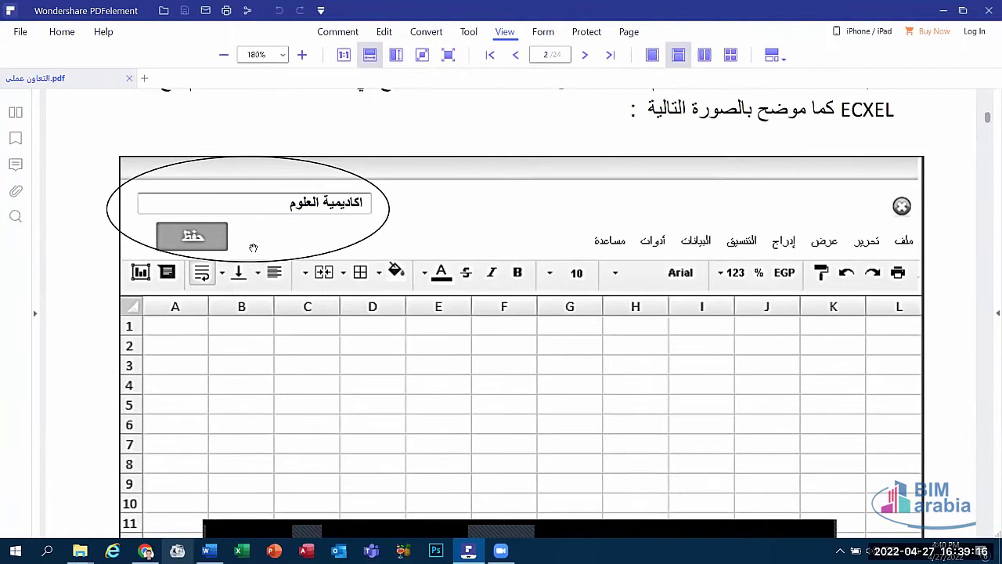
pyautogui.scroll(-3, 575, 264)
pyautogui.scroll(-3, 575, 264)
pyautogui.scroll(-3, 580, 270)
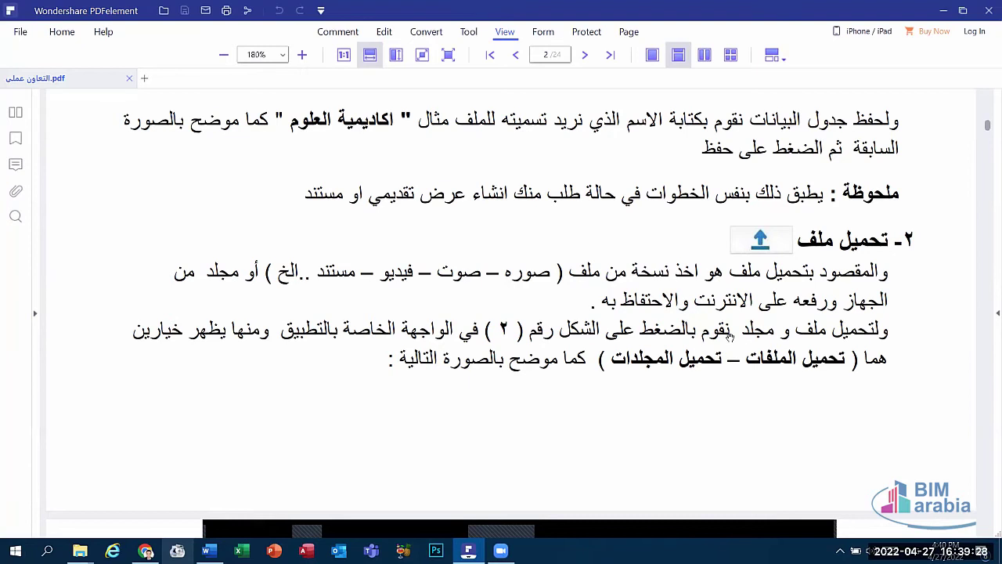
pyautogui.scroll(-2, 729, 335)
pyautogui.scroll(-2, 765, 335)
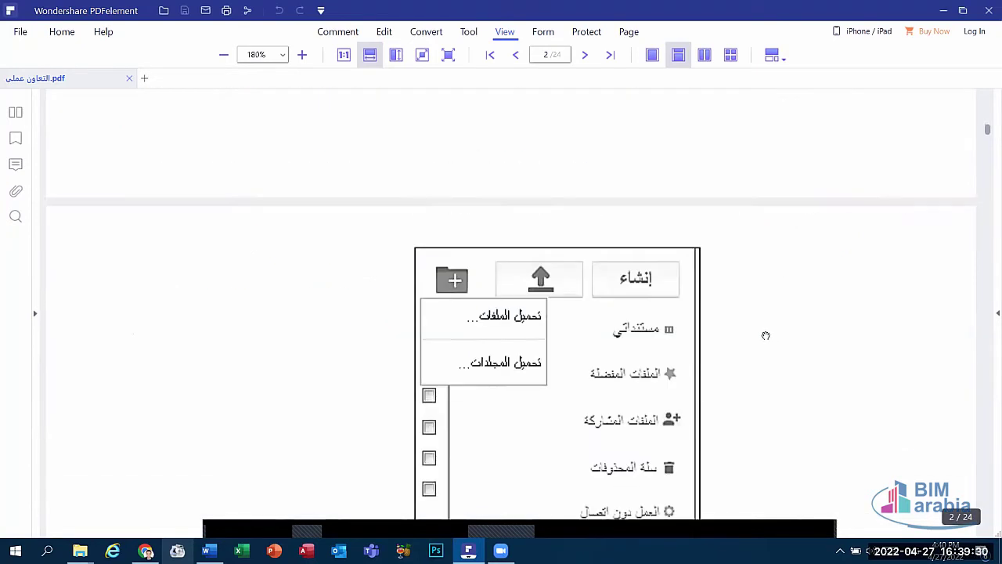
pyautogui.scroll(-2, 765, 335)
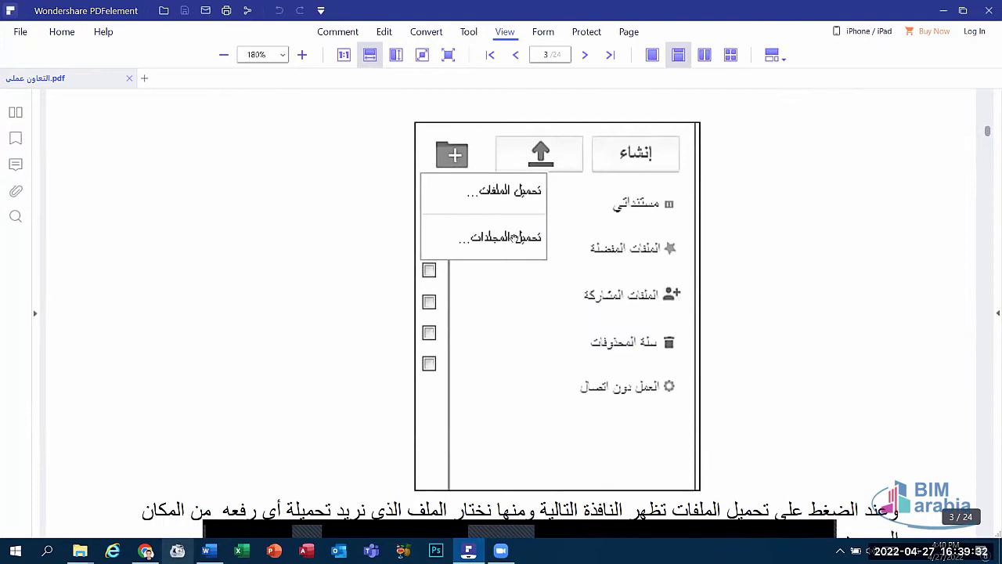
pyautogui.scroll(-3, 523, 216)
pyautogui.scroll(-3, 524, 220)
pyautogui.scroll(-4, 524, 219)
pyautogui.scroll(-3, 524, 220)
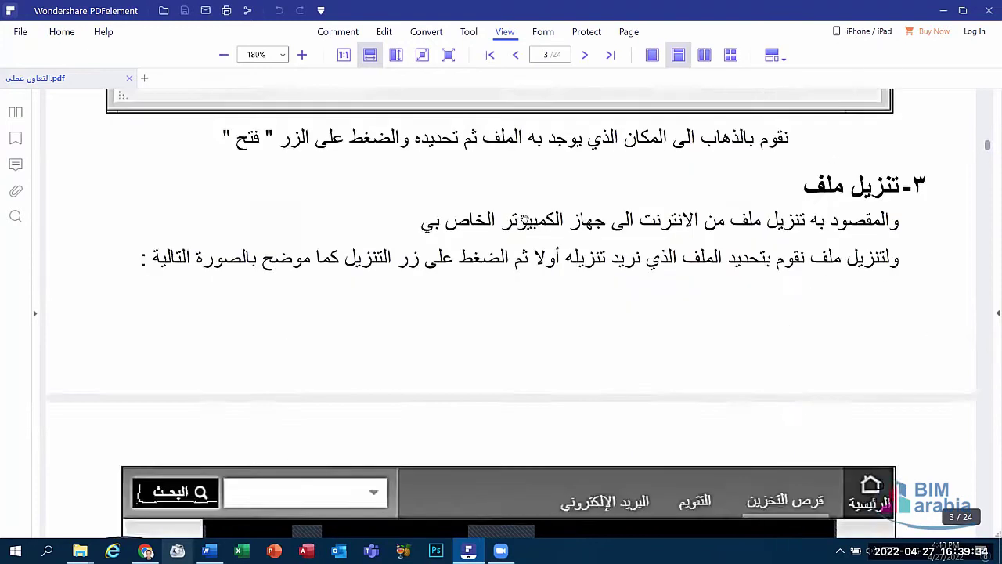
pyautogui.scroll(-2, 523, 218)
pyautogui.scroll(2, 879, 169)
pyautogui.scroll(-2, 255, 334)
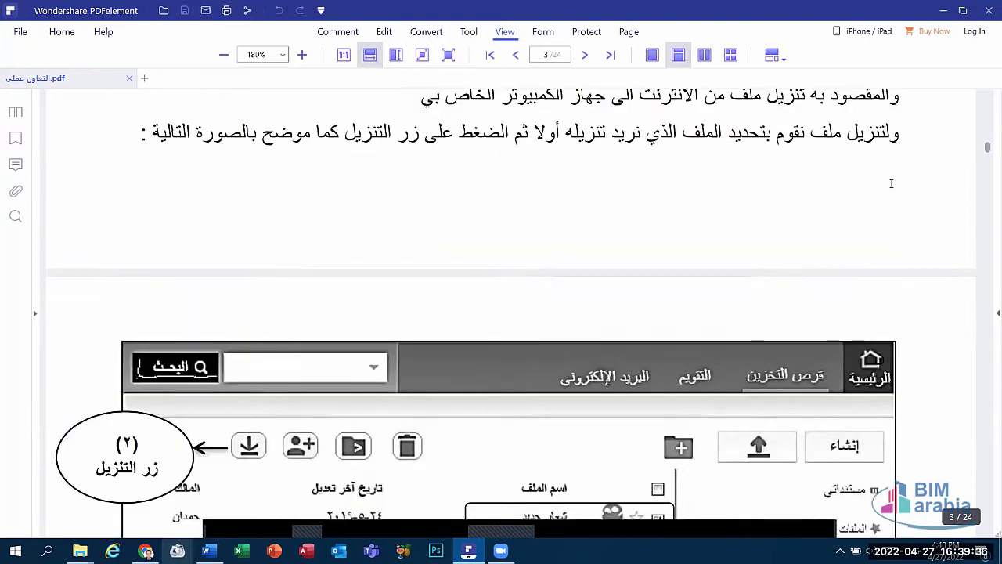
pyautogui.scroll(-3, 255, 335)
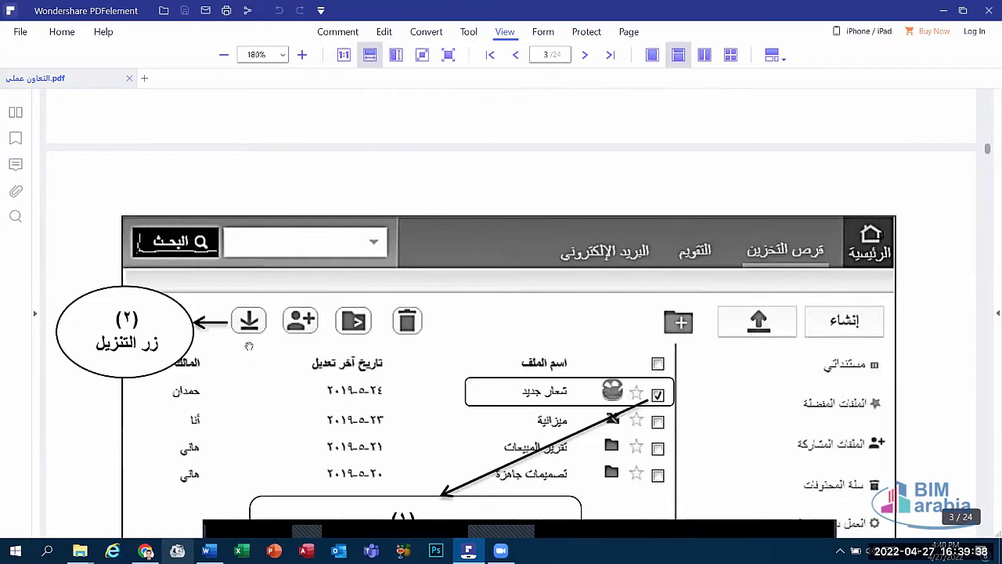
pyautogui.scroll(-1, 257, 327)
pyautogui.scroll(-2, 256, 327)
pyautogui.click(658, 238)
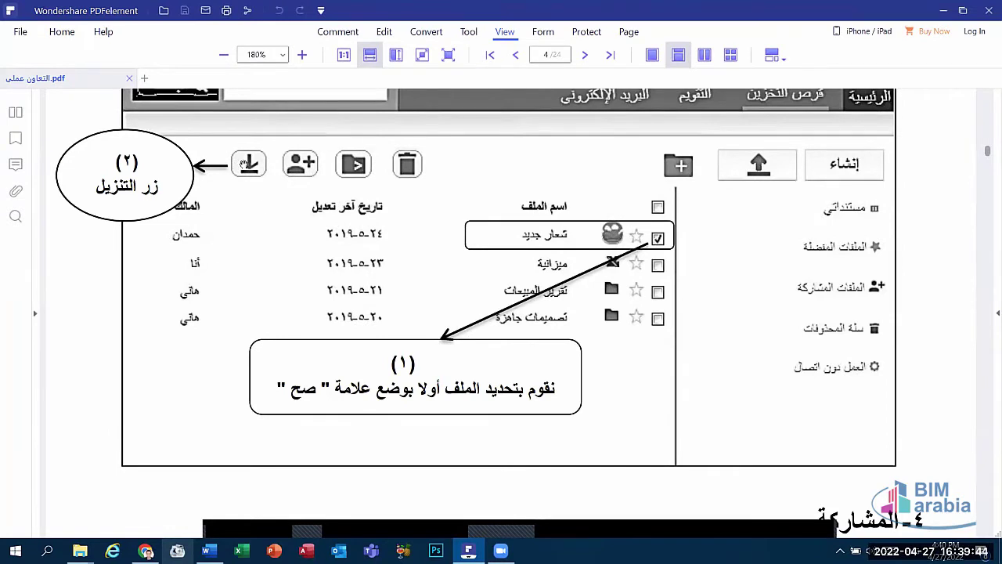
pyautogui.scroll(-4, 247, 163)
pyautogui.scroll(-2, 247, 162)
pyautogui.scroll(7, 258, 219)
pyautogui.scroll(2, 264, 251)
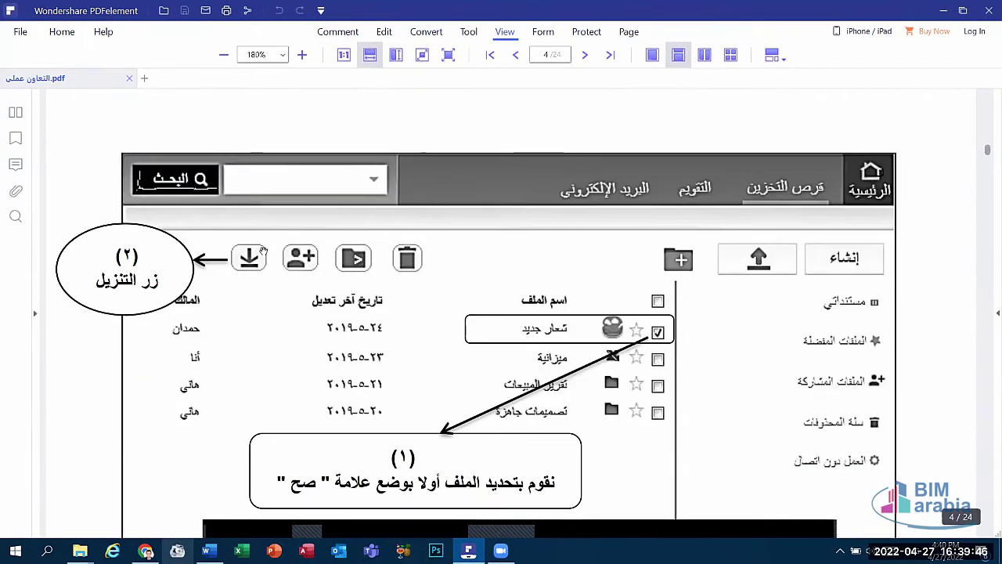
pyautogui.scroll(-2, 385, 288)
pyautogui.scroll(-4, 481, 305)
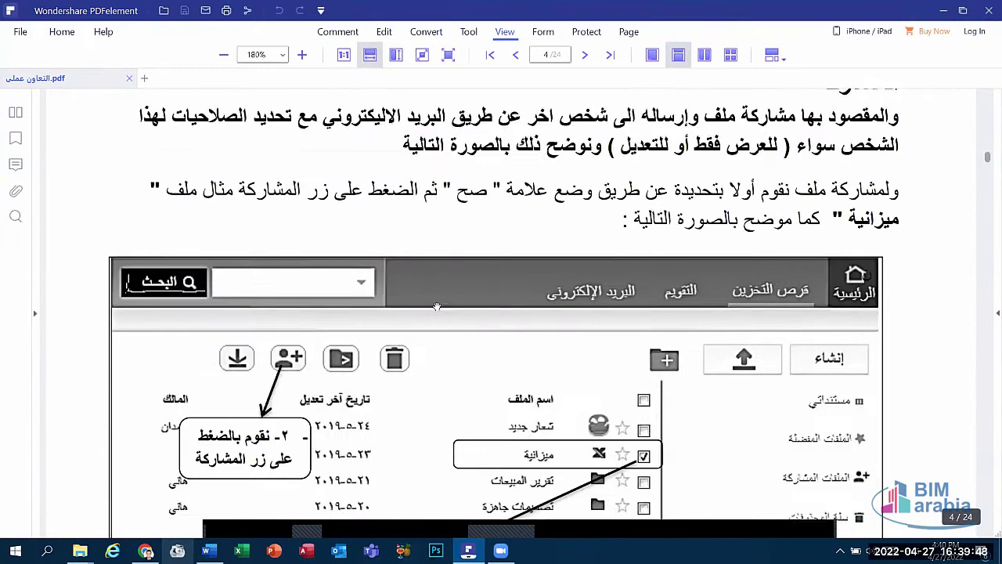
# Step: Scroll past the share-settings screenshot to section 5 'حذف ملف' on page 5
pyautogui.scroll(-2, 436, 306)
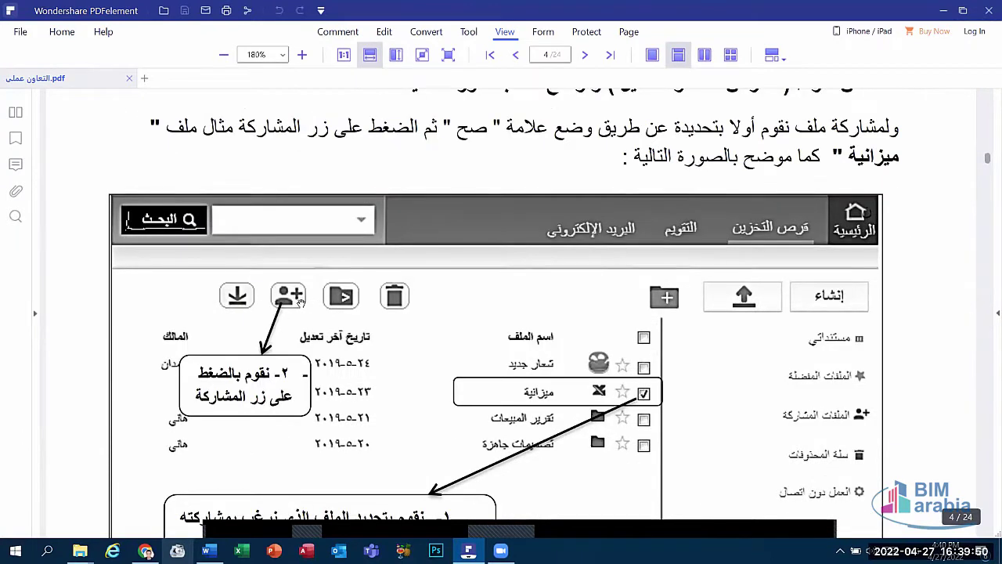
pyautogui.scroll(-3, 311, 303)
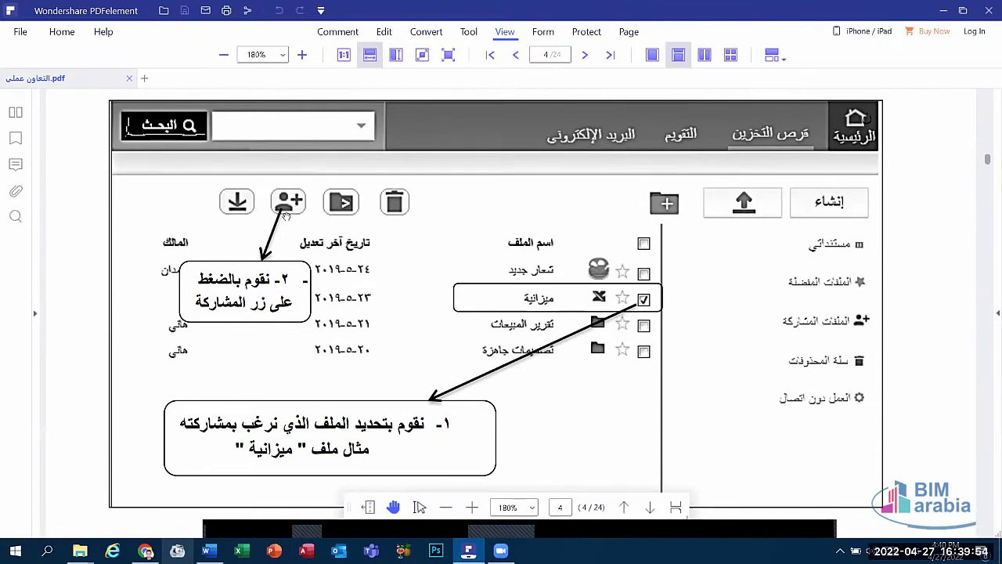
pyautogui.scroll(-5, 287, 216)
pyautogui.scroll(-6, 376, 248)
pyautogui.scroll(-7, 436, 273)
pyautogui.scroll(-4, 415, 362)
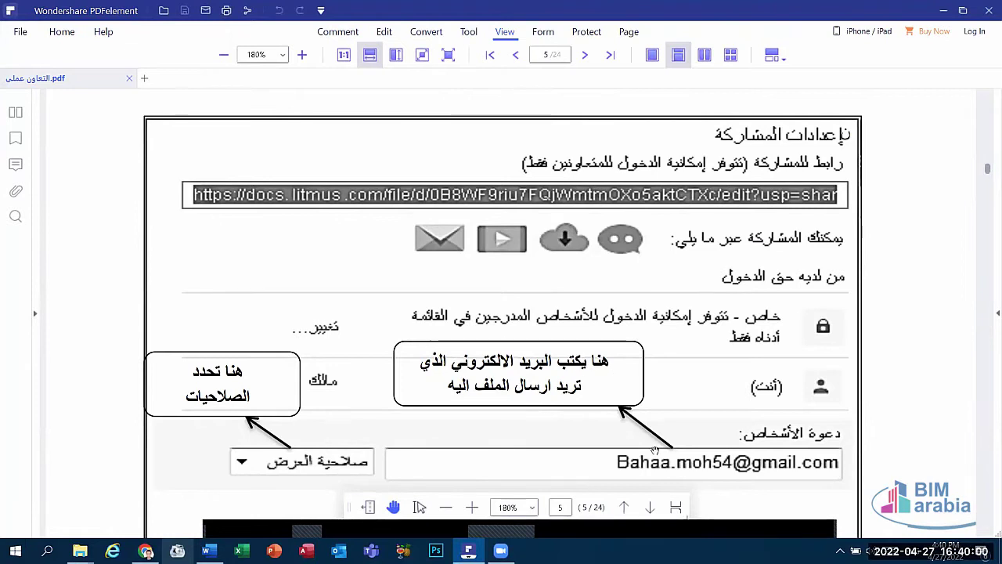
pyautogui.scroll(-3, 655, 450)
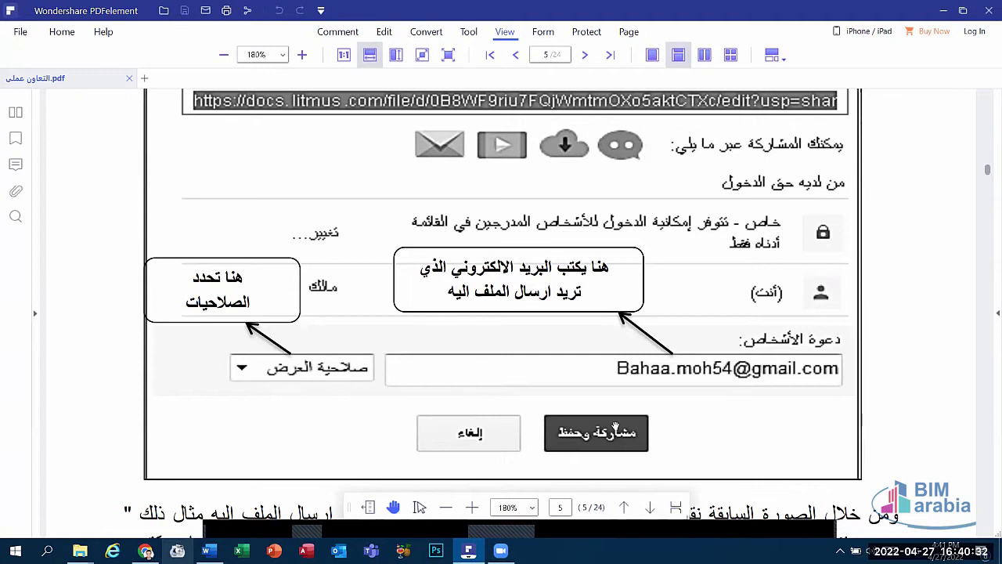
pyautogui.scroll(-4, 616, 429)
# Step: Scroll to page 6's heading '١- إعدادات التقويم' and the calendar illustration with callouts 1 and 2
pyautogui.scroll(-2, 509, 419)
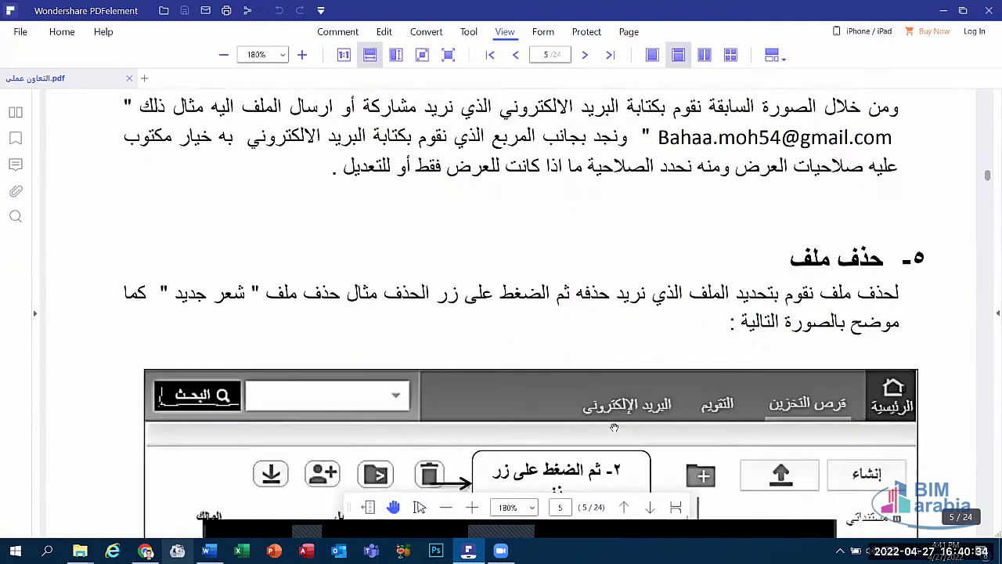
pyautogui.scroll(-3, 429, 409)
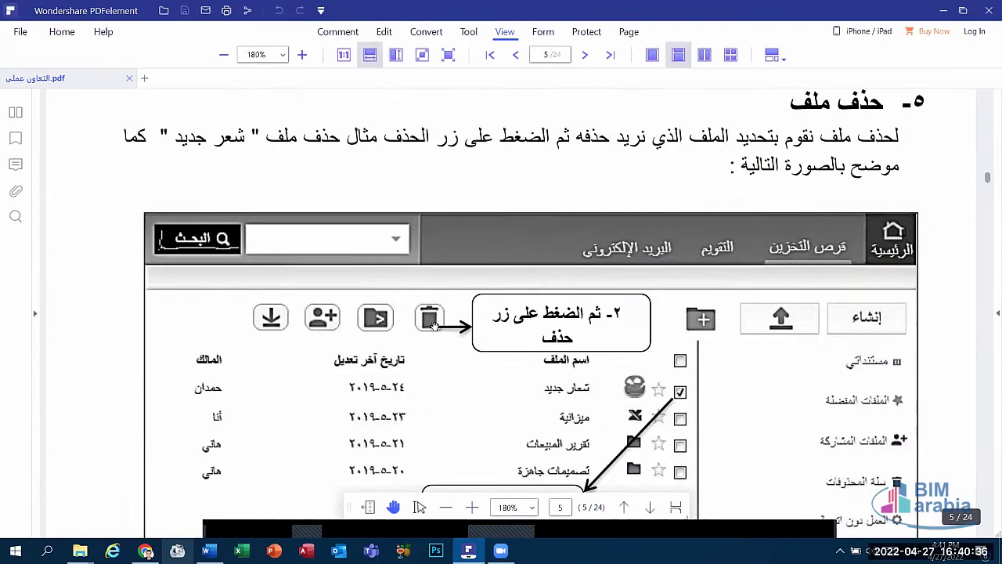
pyautogui.scroll(-3, 443, 328)
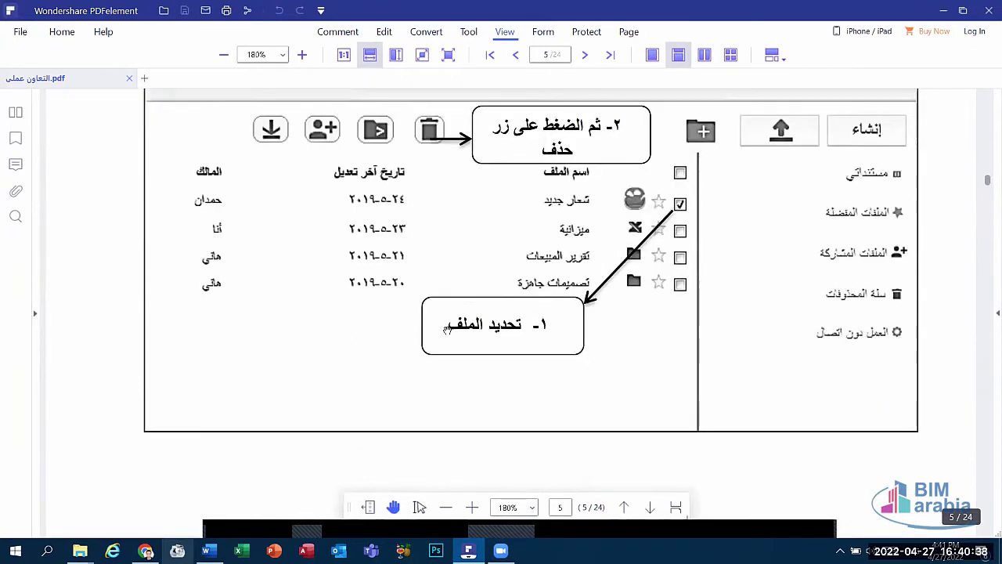
pyautogui.scroll(-3, 446, 329)
pyautogui.scroll(-1, 447, 329)
pyautogui.scroll(2, 447, 329)
pyautogui.scroll(2, 447, 329)
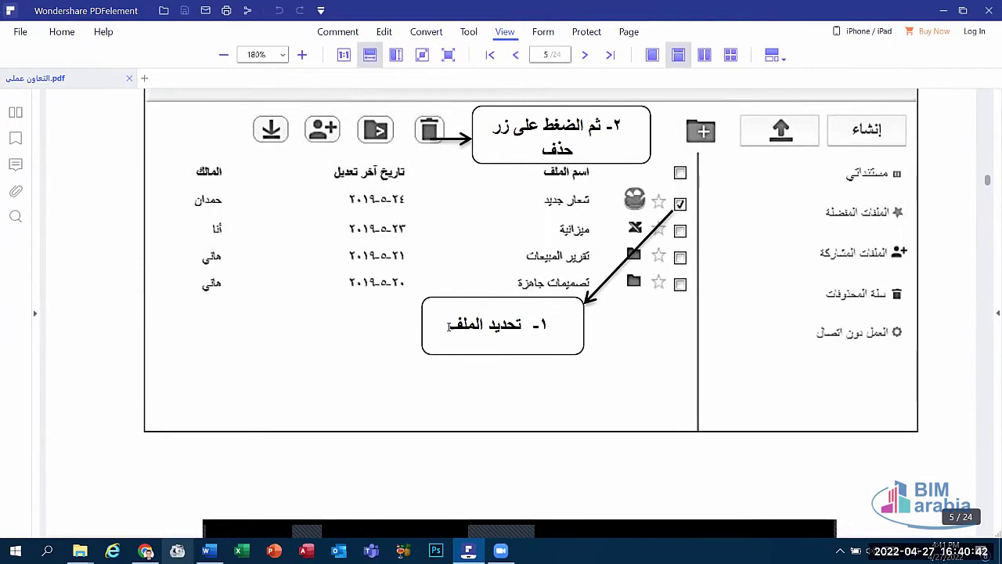
pyautogui.scroll(-3, 449, 327)
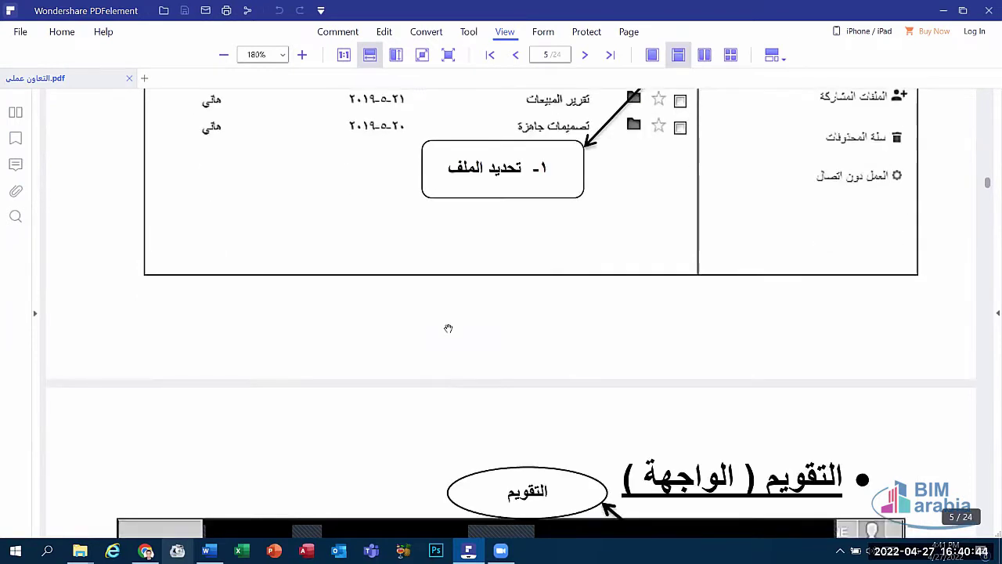
pyautogui.scroll(-5, 448, 327)
pyautogui.scroll(-1, 449, 328)
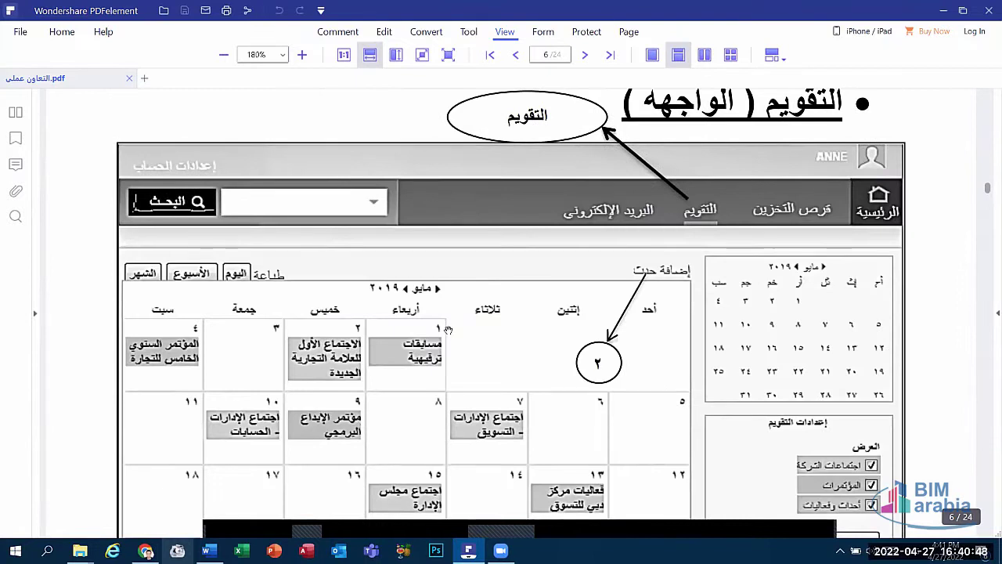
pyautogui.scroll(-4, 448, 335)
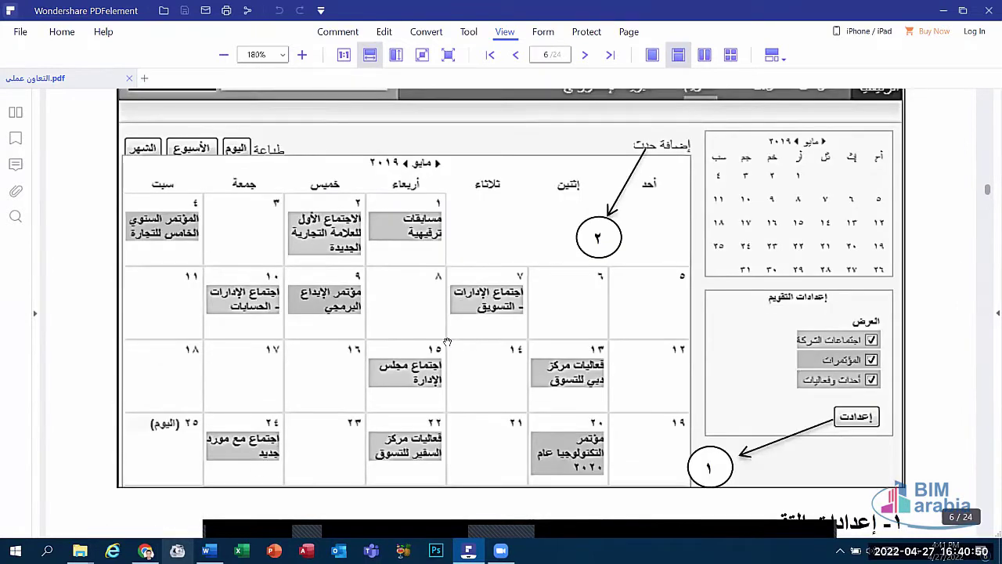
pyautogui.scroll(2, 448, 345)
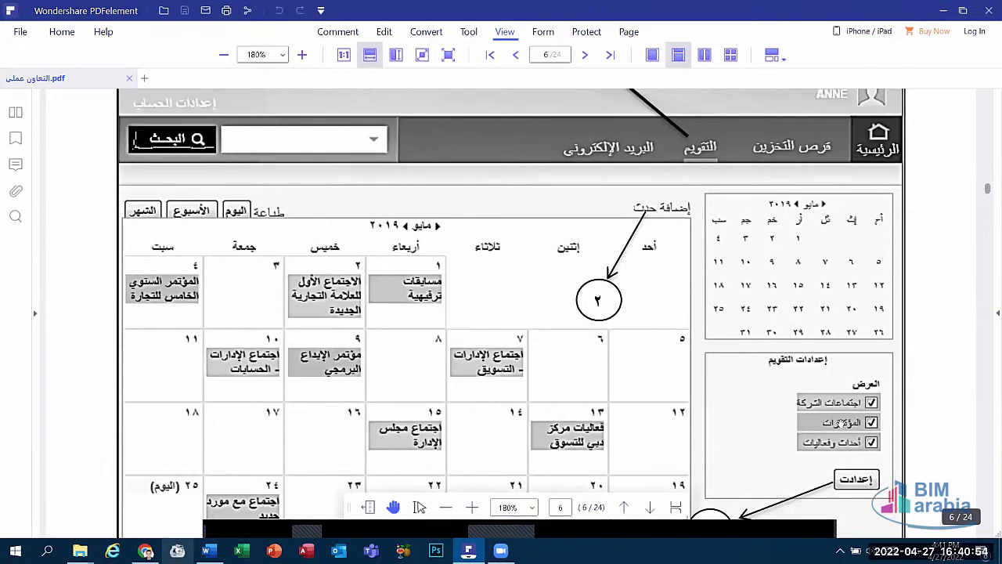
pyautogui.scroll(-1, 848, 417)
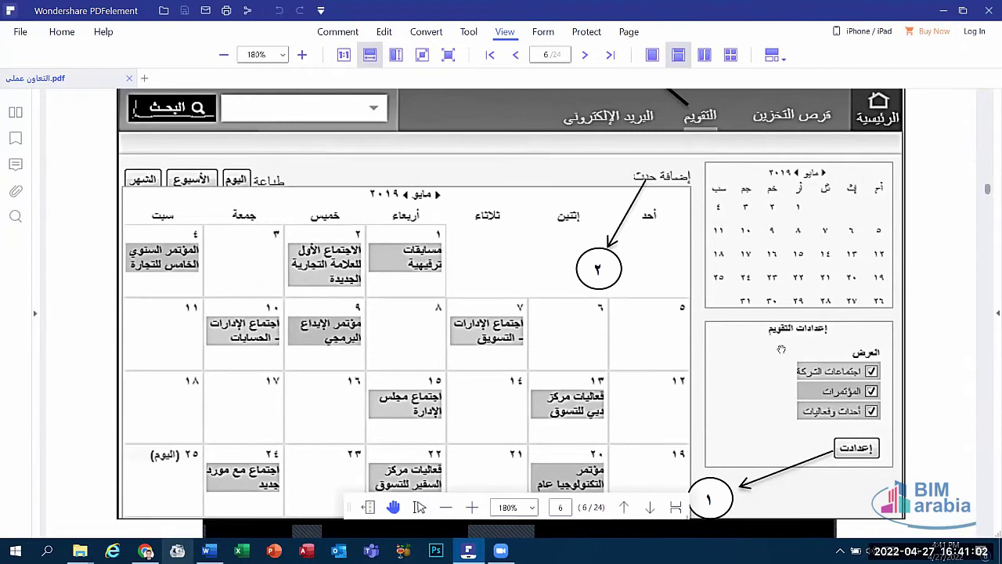
# Step: Scroll past the calendar settings and Delete calendar sections to 'ت- مشاركة تقويم'
pyautogui.scroll(-3, 819, 429)
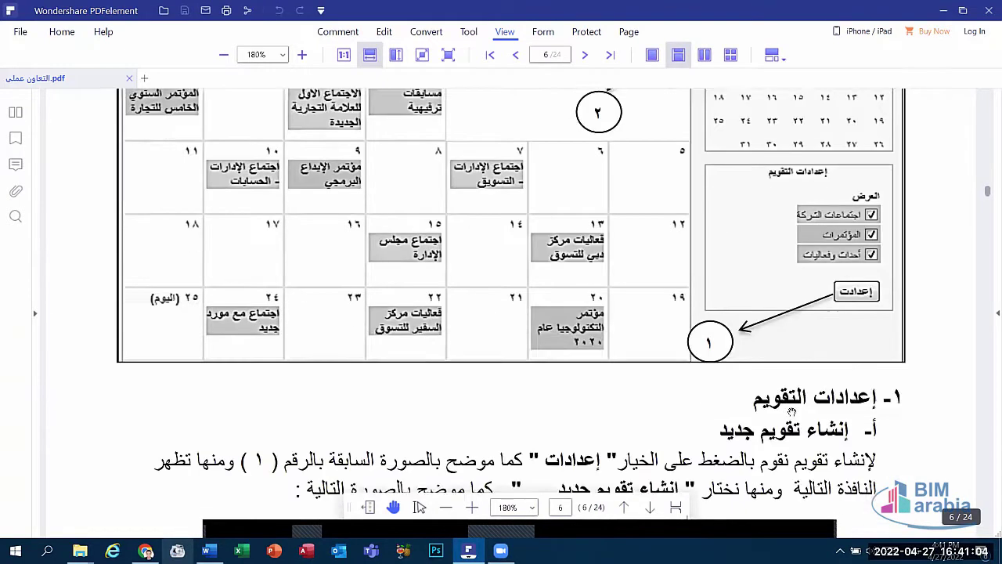
pyautogui.scroll(-3, 783, 352)
pyautogui.scroll(-3, 760, 313)
pyautogui.scroll(2, 742, 271)
pyautogui.scroll(2, 784, 264)
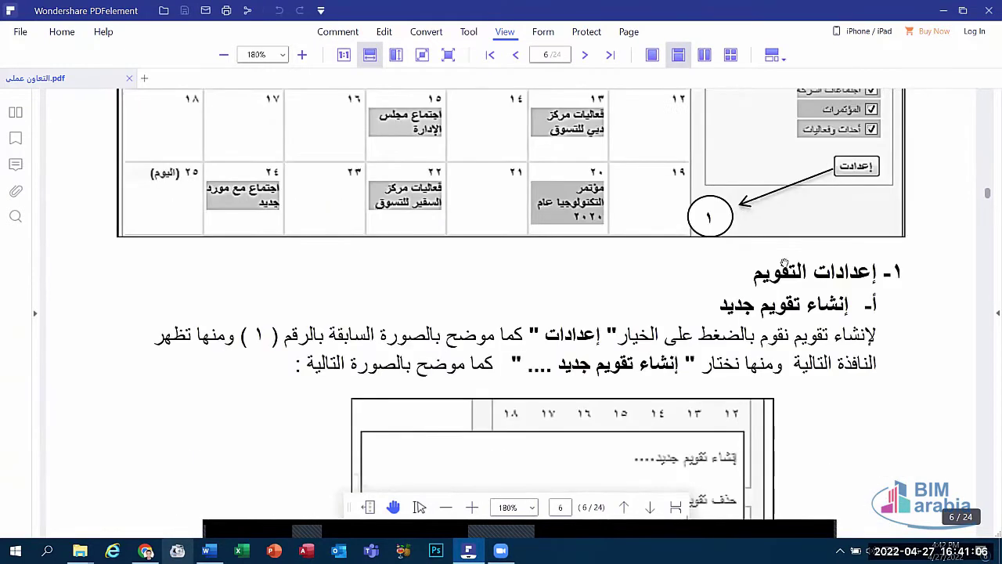
pyautogui.scroll(-4, 771, 306)
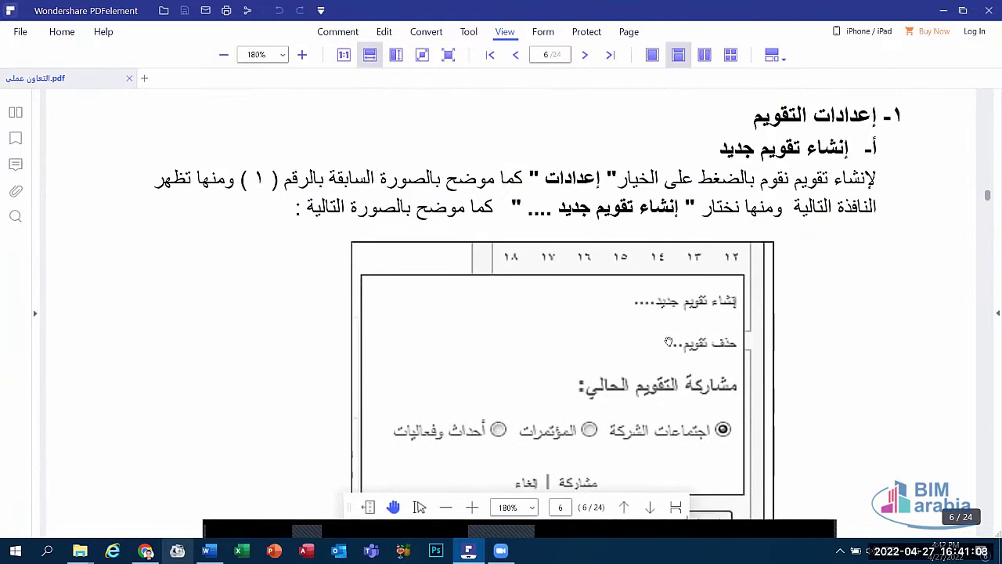
pyautogui.scroll(-2, 662, 340)
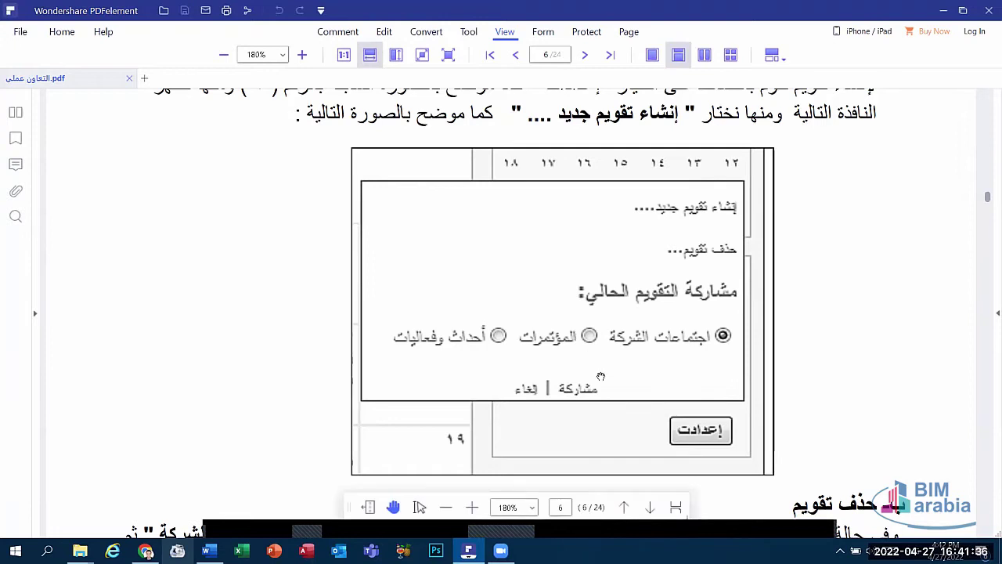
pyautogui.scroll(-3, 560, 376)
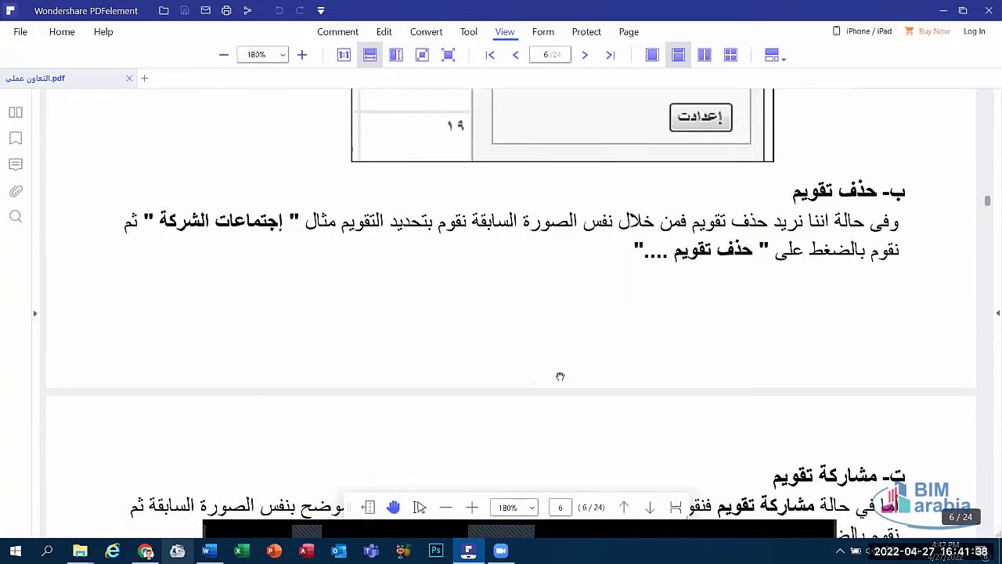
pyautogui.scroll(1, 553, 363)
pyautogui.scroll(1, 554, 363)
pyautogui.scroll(1, 557, 359)
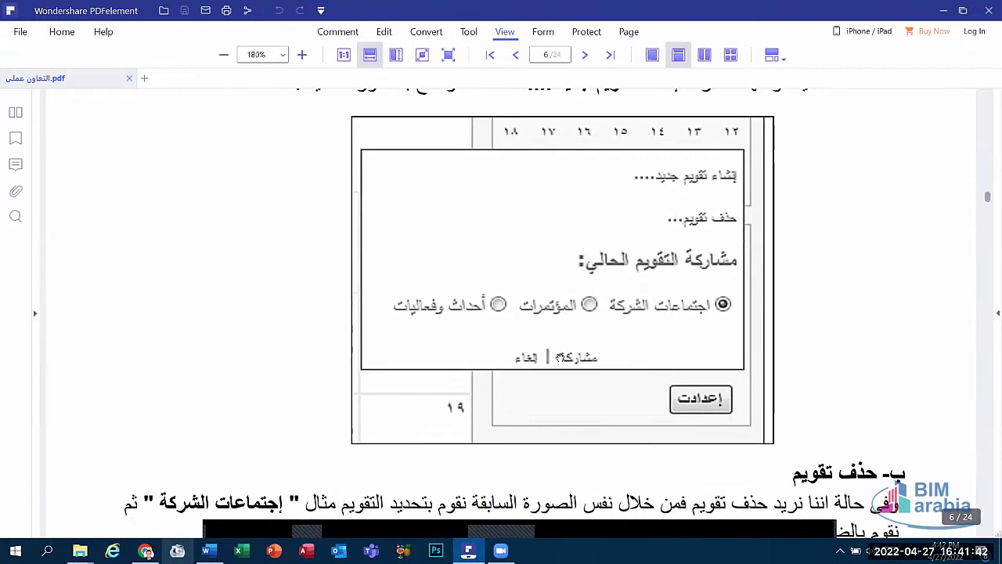
pyautogui.scroll(2, 560, 357)
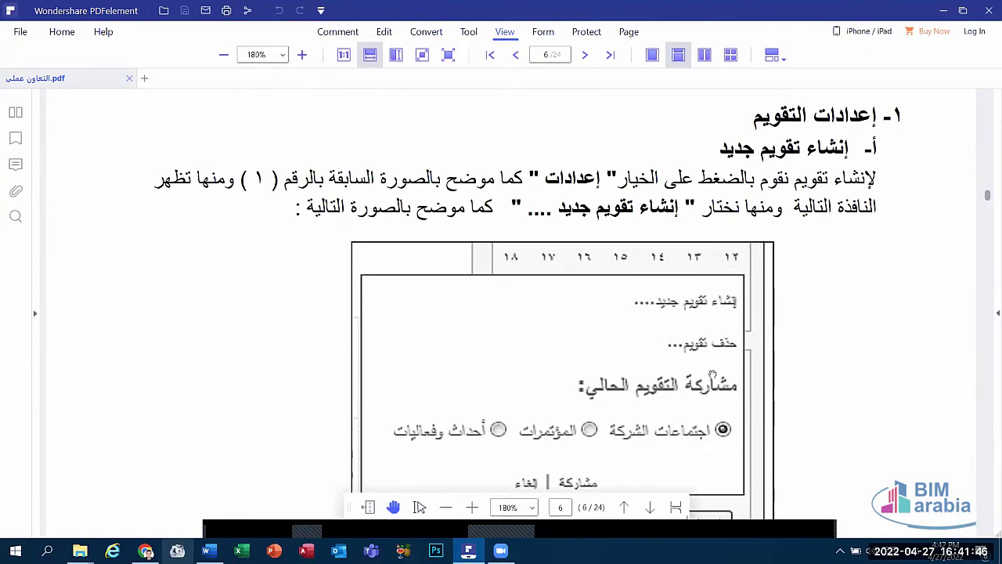
pyautogui.scroll(5, 669, 357)
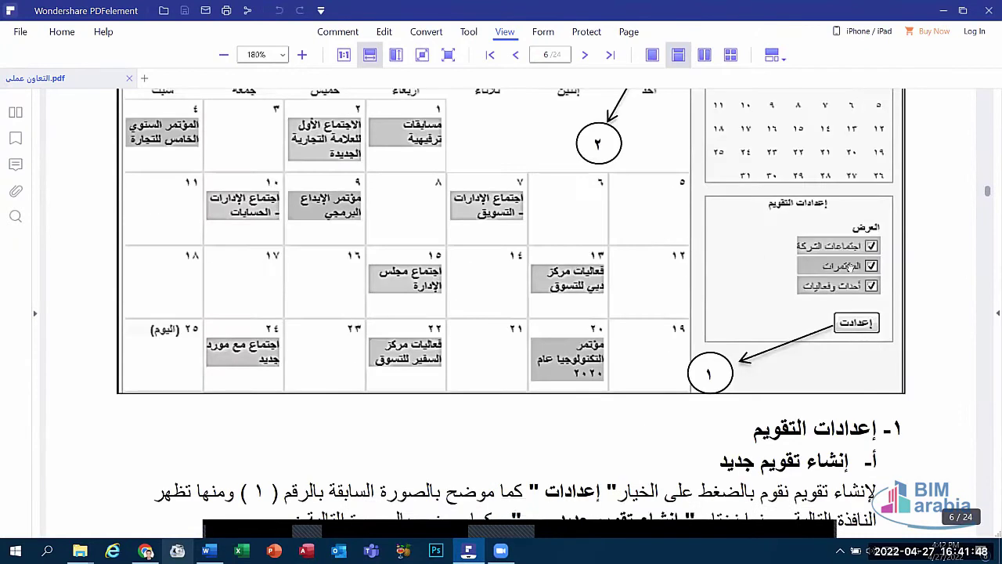
pyautogui.scroll(-4, 654, 355)
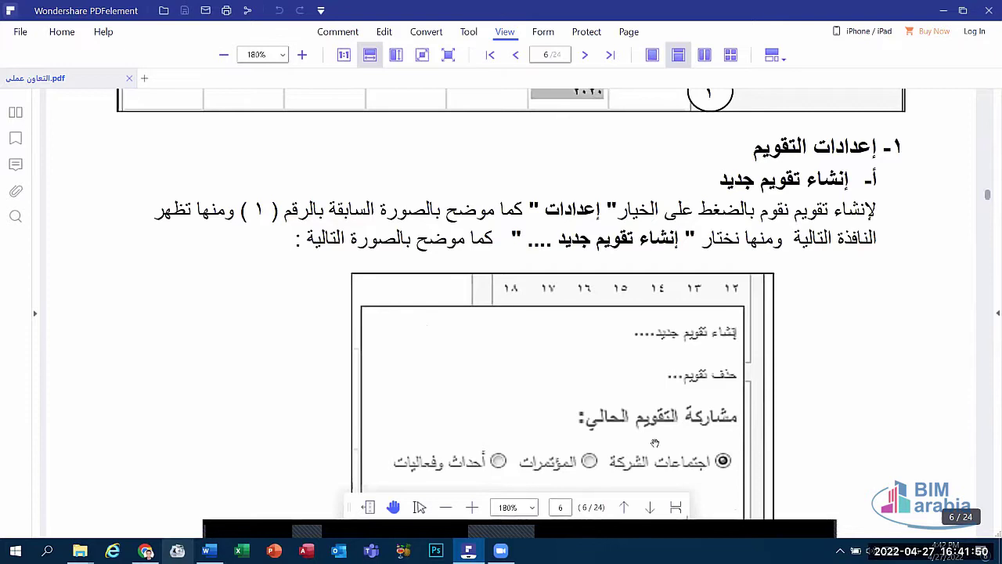
pyautogui.scroll(2, 678, 325)
pyautogui.scroll(2, 678, 326)
pyautogui.scroll(2, 669, 235)
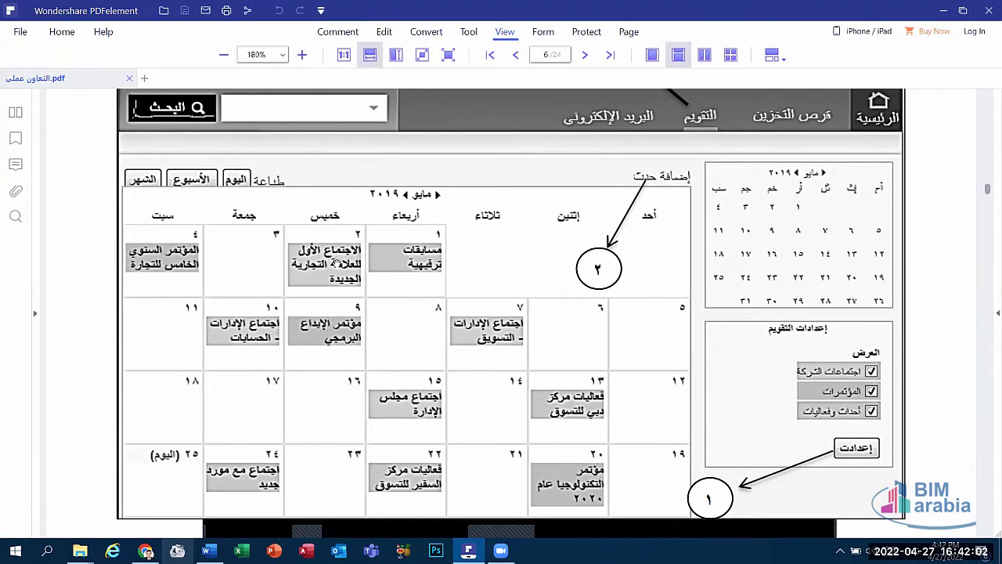
pyautogui.scroll(-3, 344, 262)
pyautogui.scroll(-2, 352, 267)
pyautogui.scroll(-3, 352, 267)
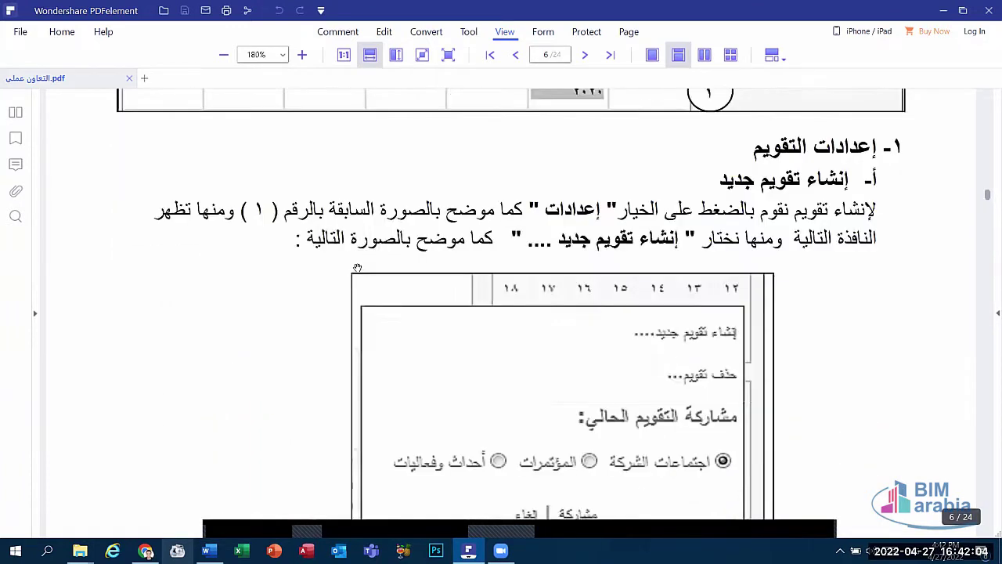
pyautogui.scroll(-4, 443, 297)
pyautogui.scroll(-3, 505, 350)
pyautogui.scroll(-3, 544, 246)
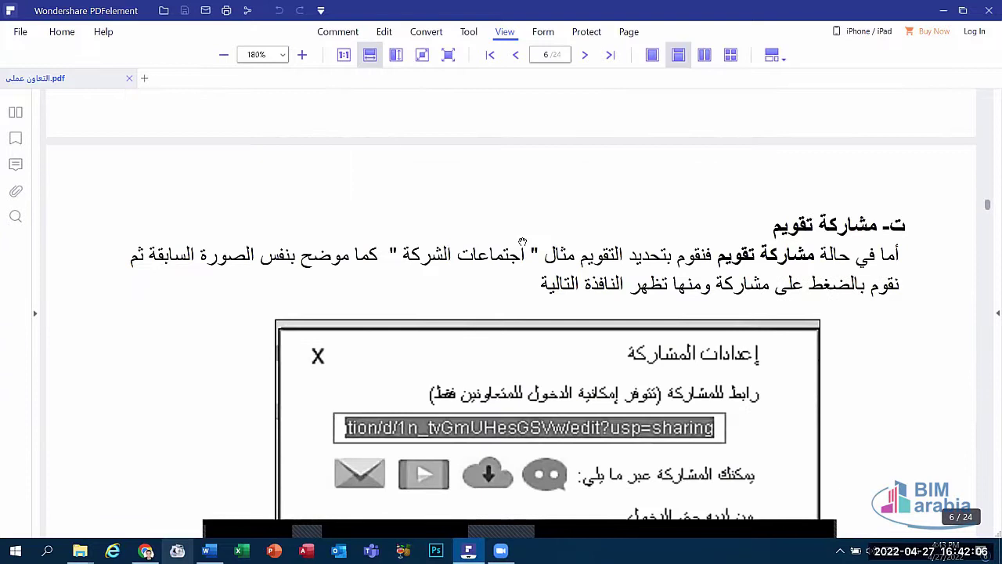
# Step: Scroll onto page 7 to section '٢- اضافة حدث' and its new-event window illustration
pyautogui.scroll(1, 663, 241)
pyautogui.scroll(-2, 660, 238)
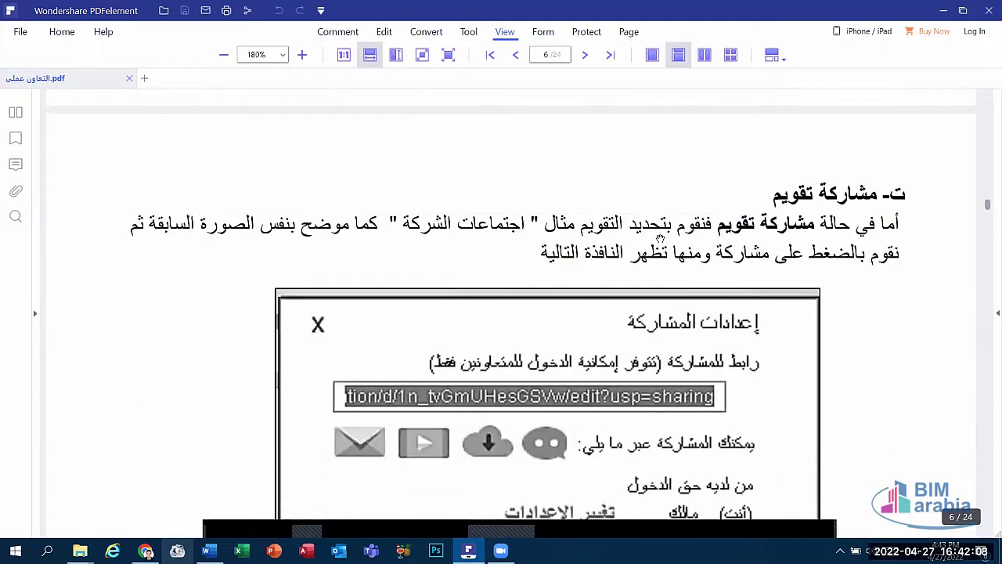
pyautogui.scroll(1, 653, 208)
pyautogui.scroll(4, 578, 351)
pyautogui.scroll(3, 579, 352)
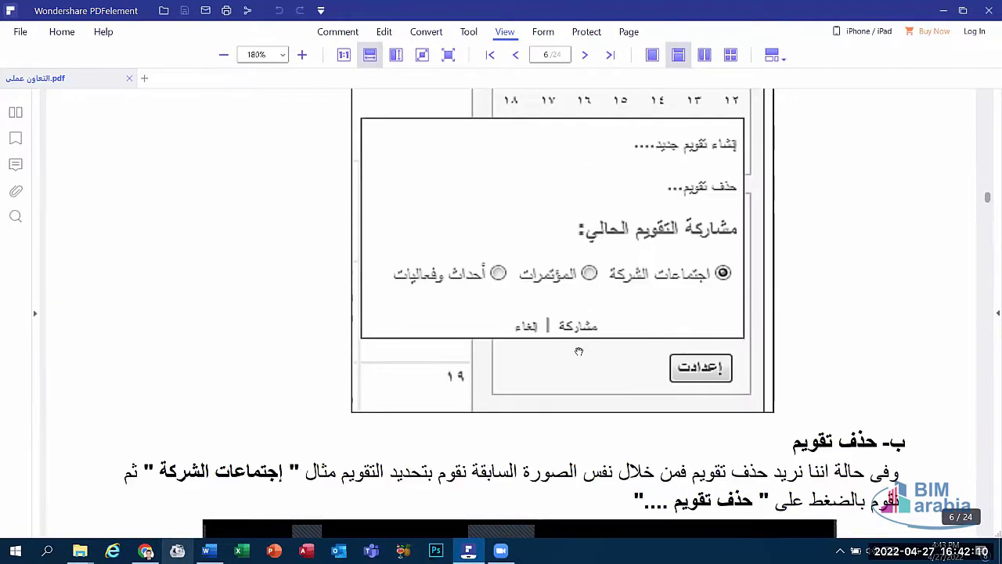
pyautogui.scroll(-1, 579, 351)
pyautogui.scroll(-2, 580, 345)
pyautogui.scroll(-3, 581, 329)
pyautogui.scroll(-2, 582, 320)
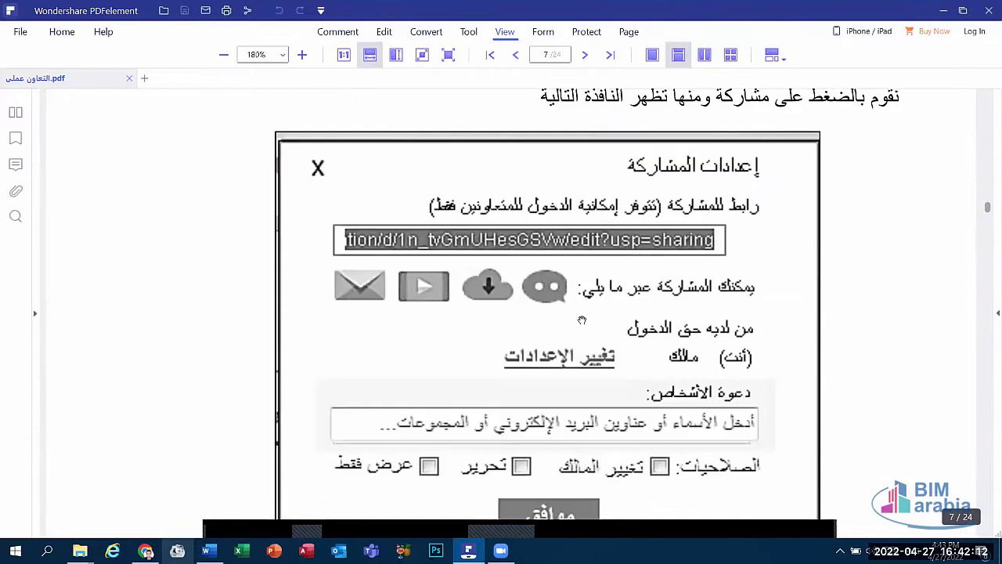
pyautogui.scroll(-2, 582, 321)
pyautogui.scroll(2, 583, 286)
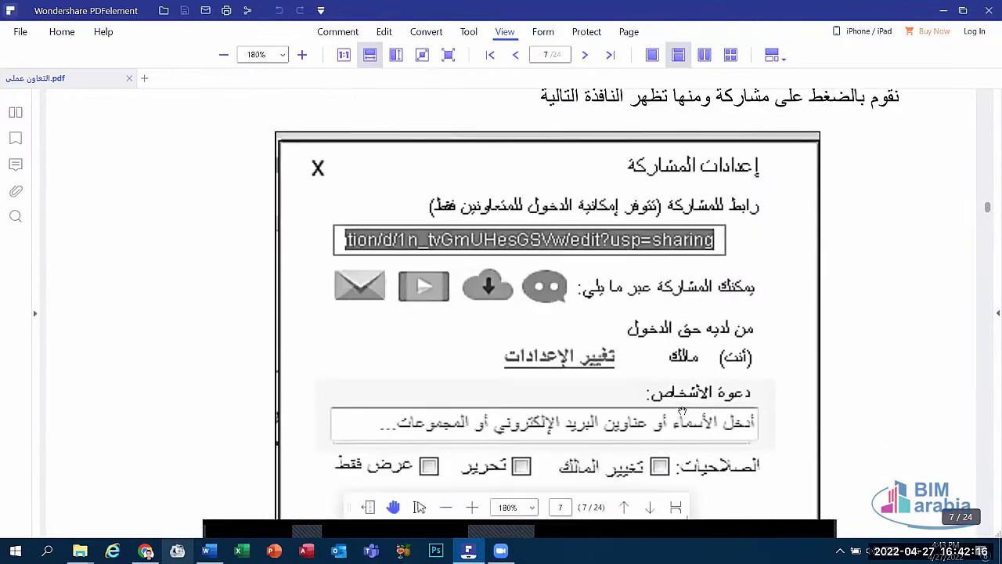
pyautogui.scroll(-1, 682, 411)
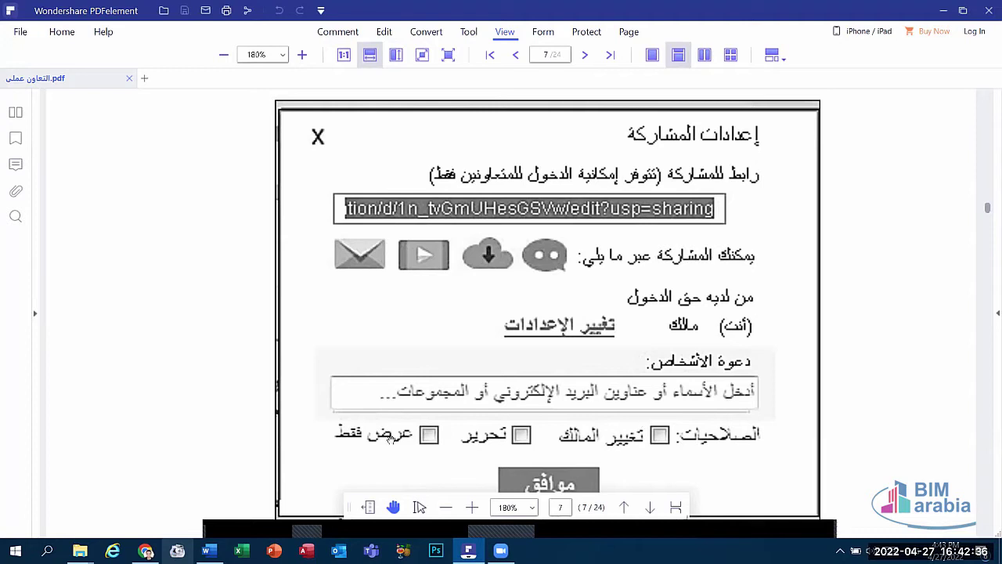
pyautogui.scroll(-3, 593, 423)
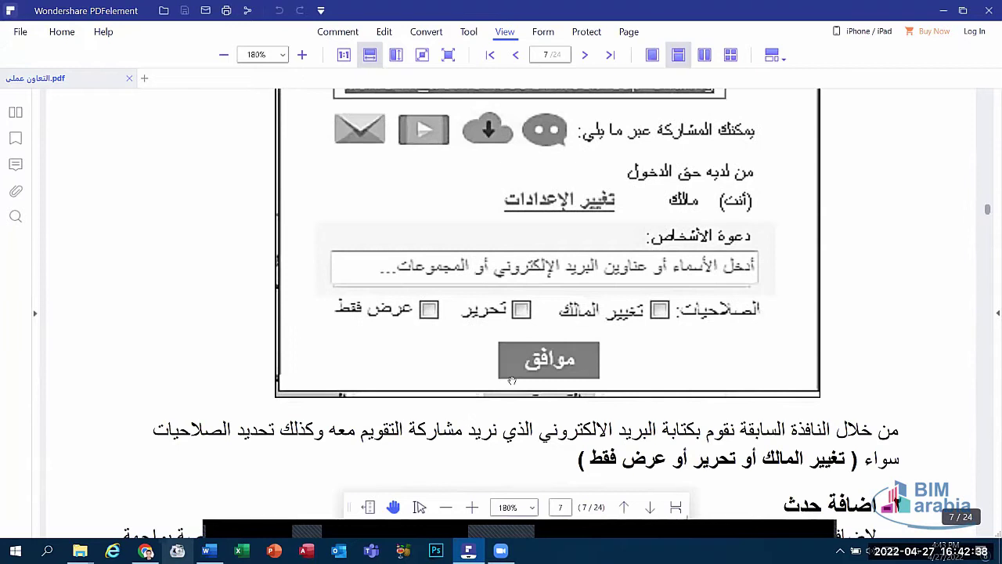
pyautogui.scroll(-4, 583, 388)
# Step: Scroll past the new-event dialog image to page 8's delete-event instructions and screenshot
pyautogui.scroll(-2, 584, 388)
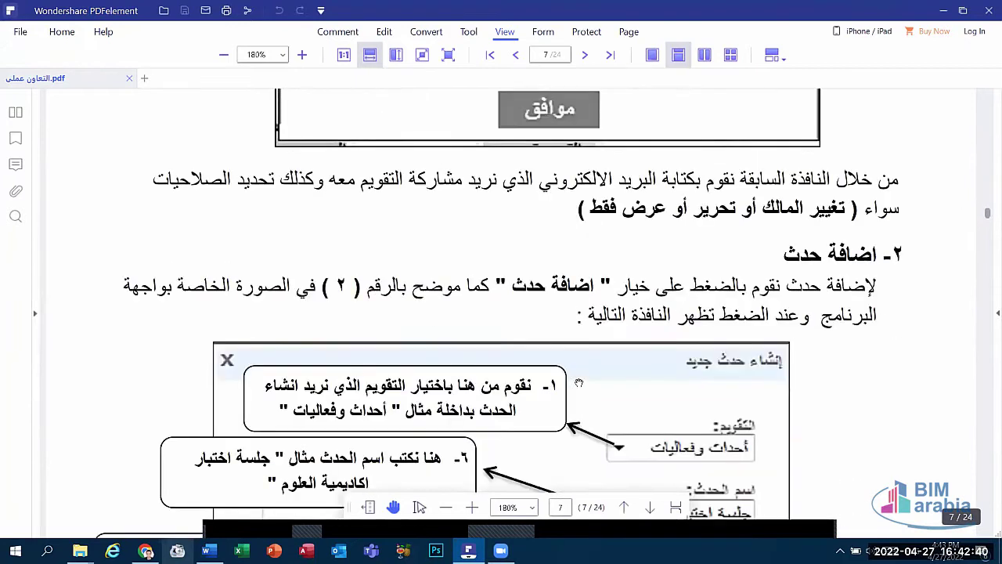
pyautogui.scroll(-3, 586, 389)
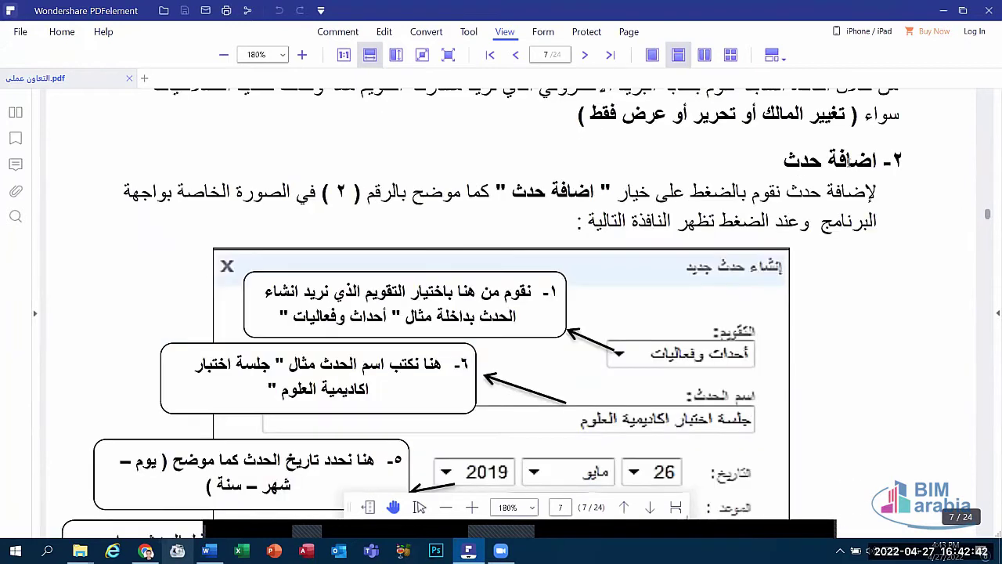
pyautogui.scroll(-2, 692, 329)
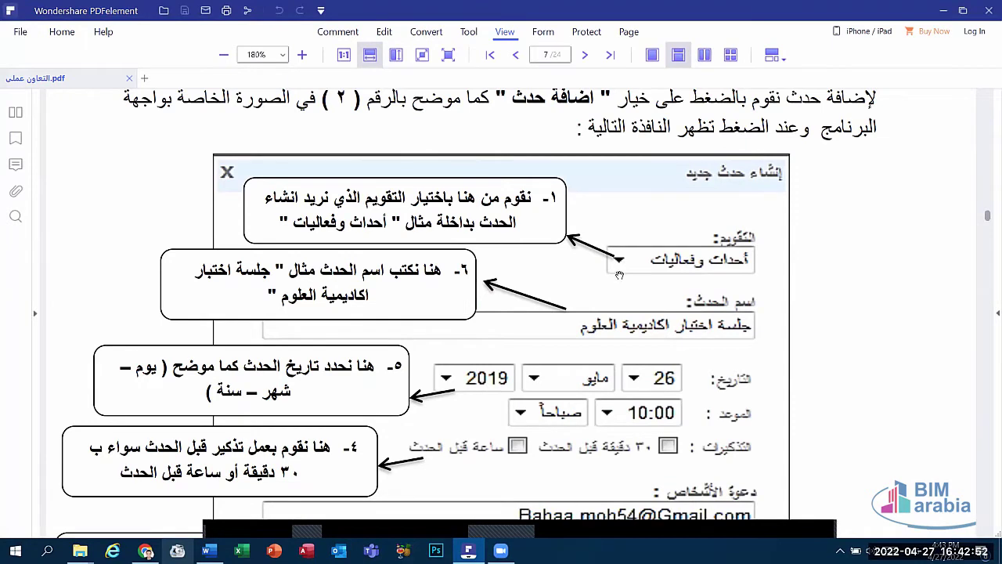
pyautogui.scroll(-2, 619, 275)
pyautogui.scroll(-1, 622, 274)
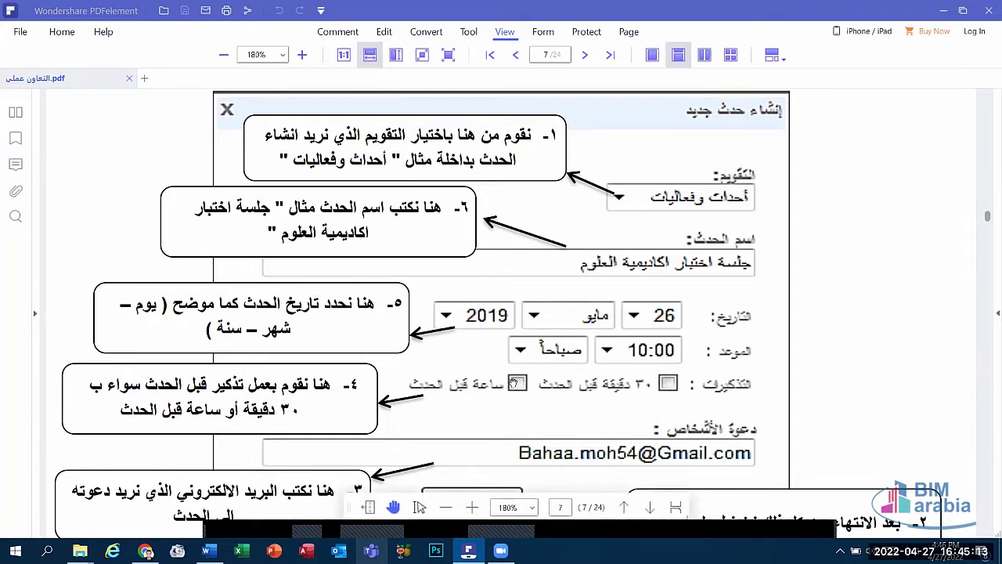
pyautogui.scroll(-1, 513, 383)
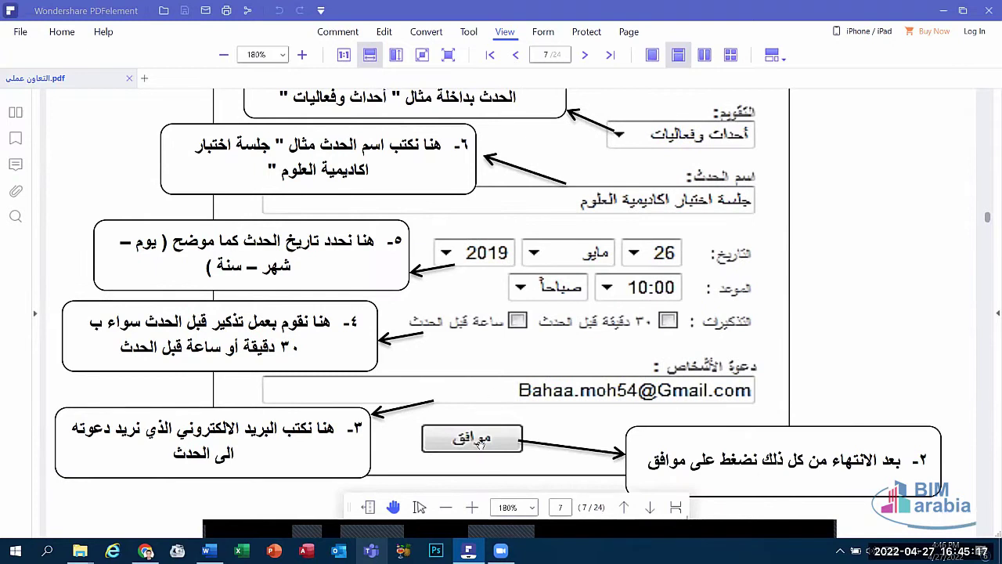
pyautogui.scroll(-3, 493, 443)
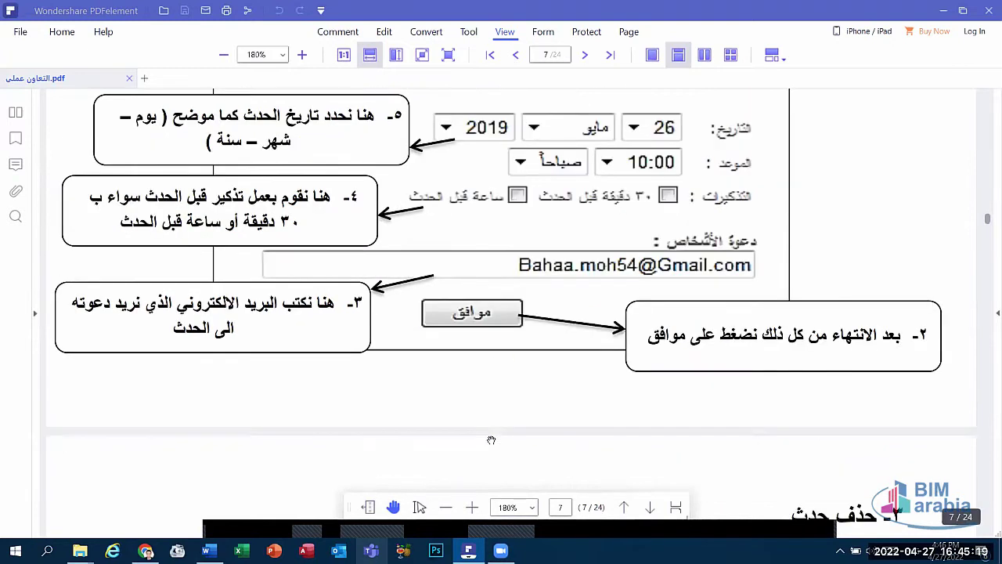
pyautogui.scroll(-2, 491, 440)
pyautogui.scroll(-2, 497, 441)
# Step: Scroll the guide down to page 9's social-media platform interface section
pyautogui.scroll(-1, 505, 444)
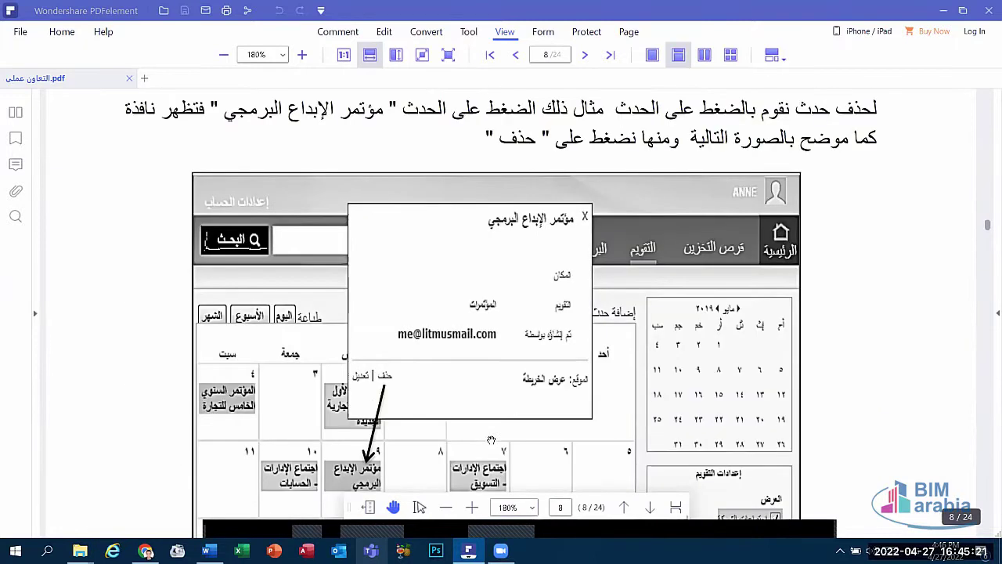
pyautogui.scroll(-2, 733, 213)
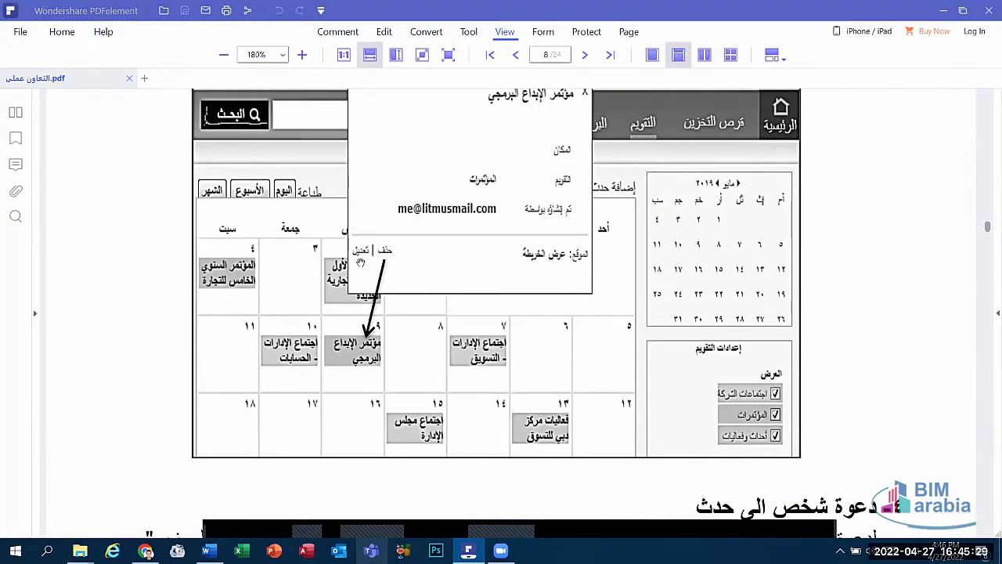
pyautogui.scroll(-5, 418, 277)
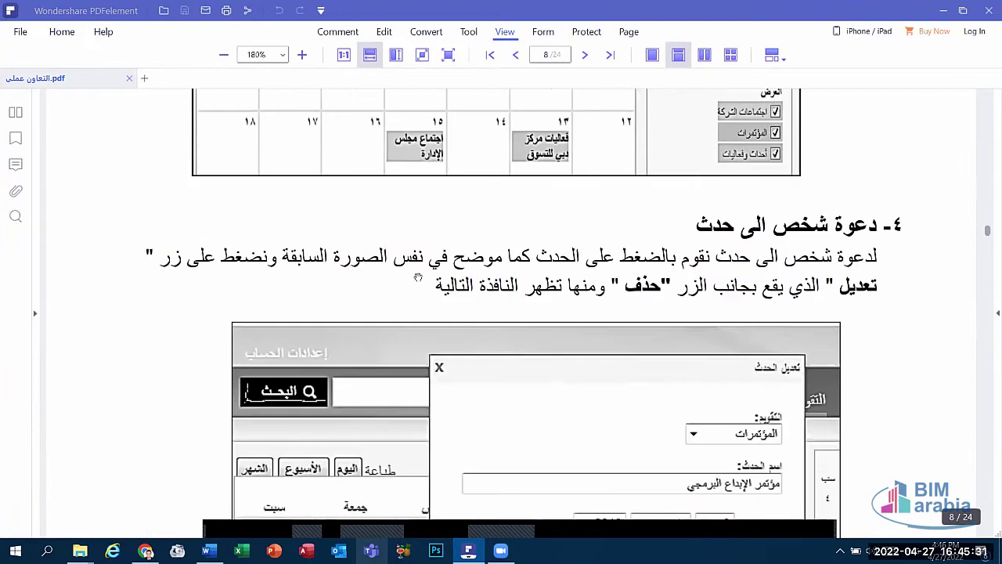
pyautogui.scroll(-4, 418, 278)
pyautogui.scroll(-1, 418, 277)
pyautogui.scroll(5, 712, 369)
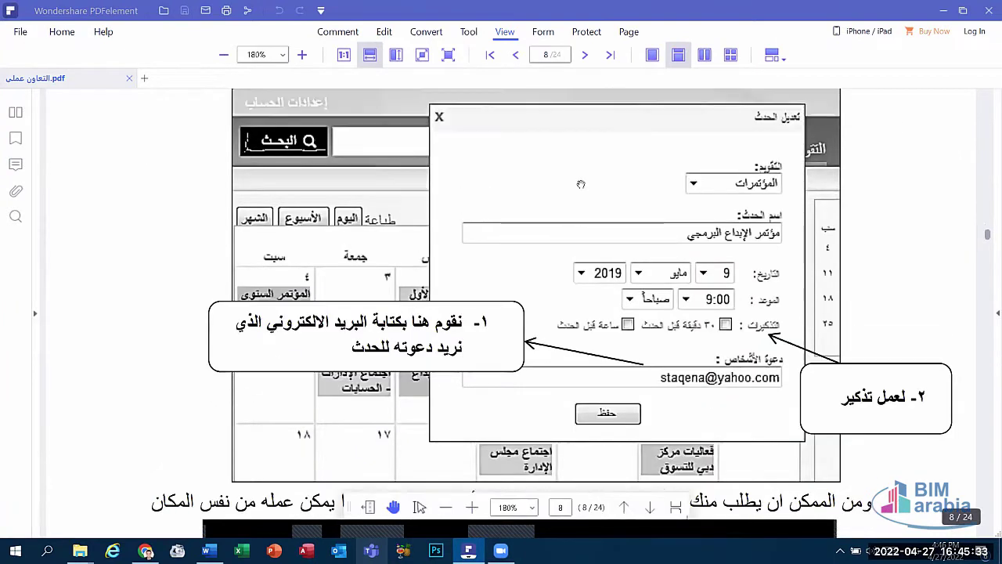
pyautogui.scroll(-4, 664, 377)
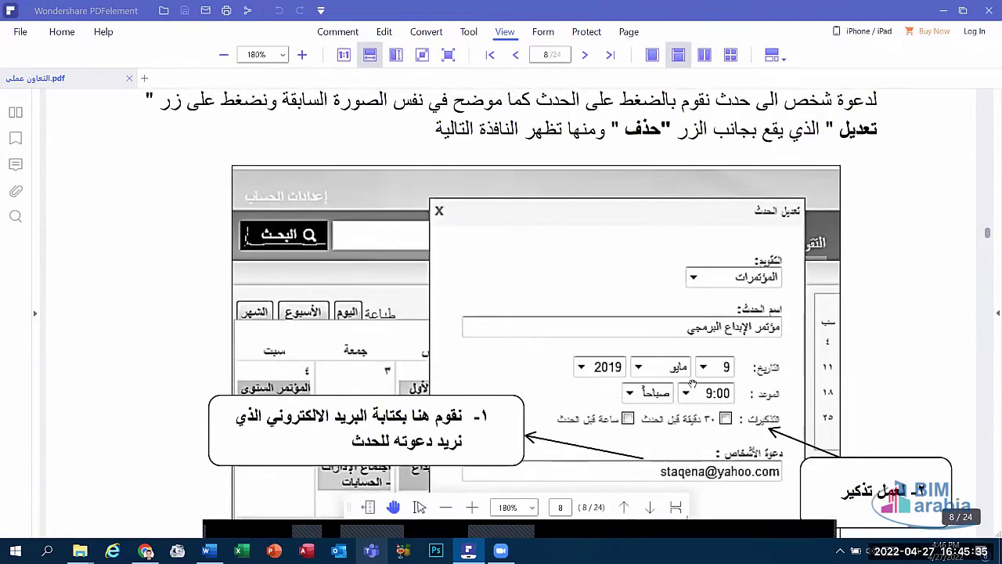
pyautogui.scroll(3, 665, 372)
pyautogui.scroll(-2, 674, 364)
pyautogui.scroll(-2, 689, 351)
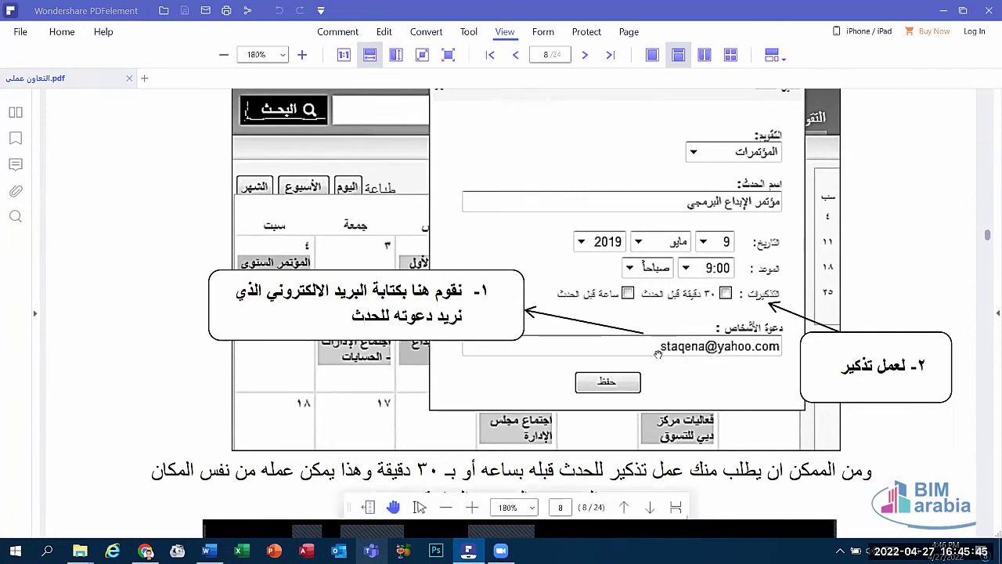
pyautogui.scroll(-3, 662, 344)
pyautogui.scroll(-3, 669, 329)
pyautogui.scroll(-3, 678, 313)
pyautogui.scroll(3, 685, 303)
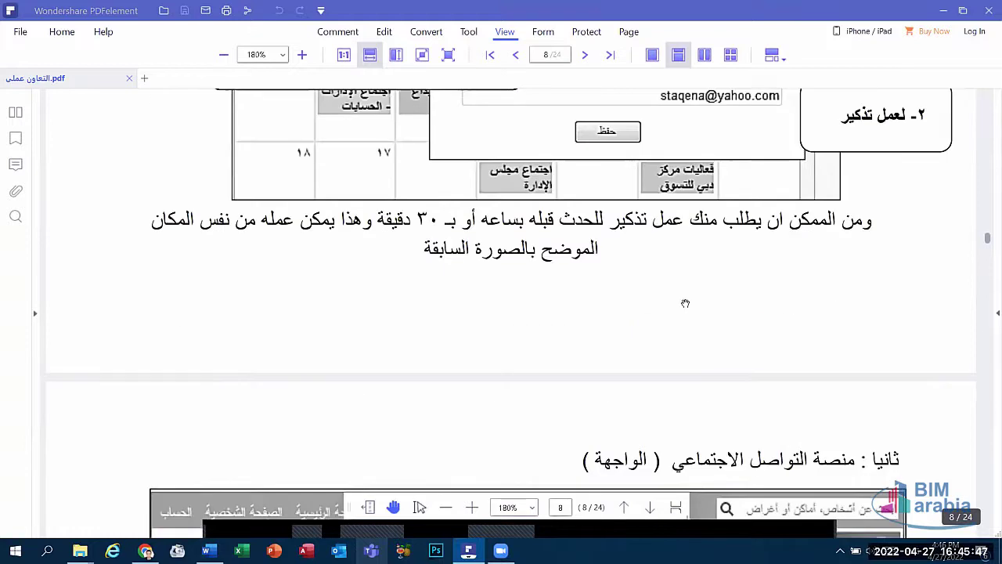
pyautogui.scroll(3, 685, 303)
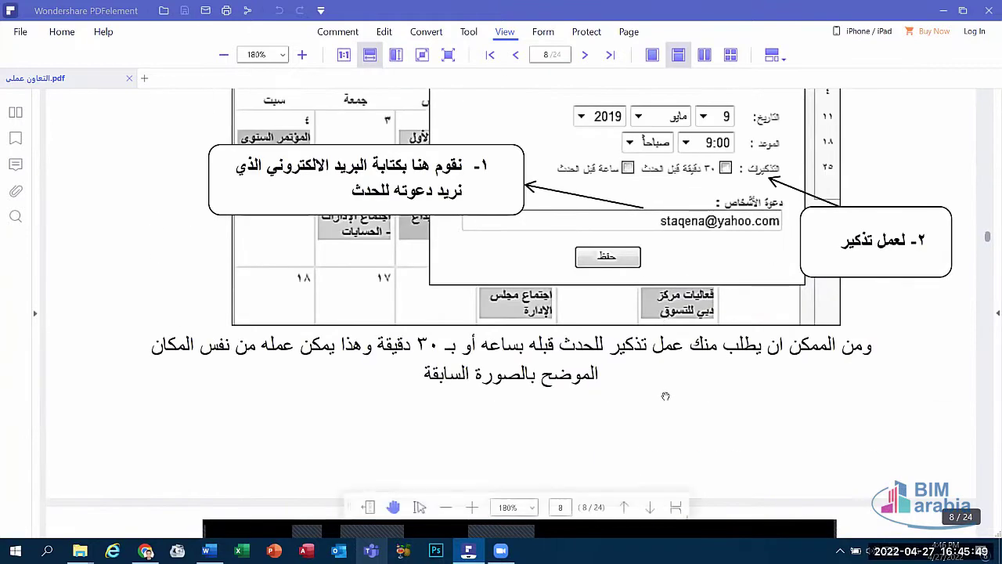
pyautogui.scroll(3, 667, 389)
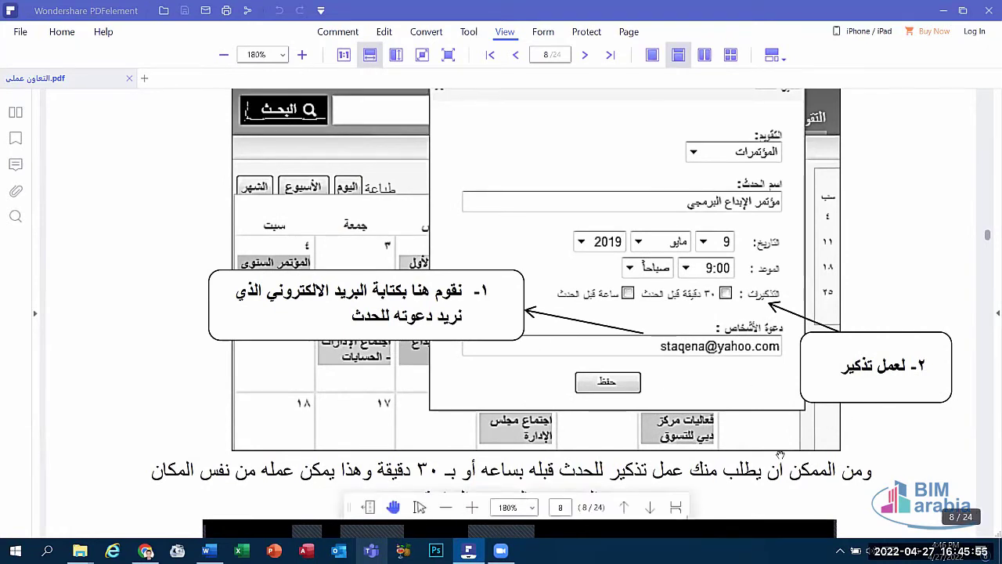
# Step: Bring Chrome to the front, showing Google Drive's My Drive
pyautogui.scroll(-4, 781, 447)
pyautogui.scroll(-4, 780, 447)
pyautogui.scroll(-5, 780, 448)
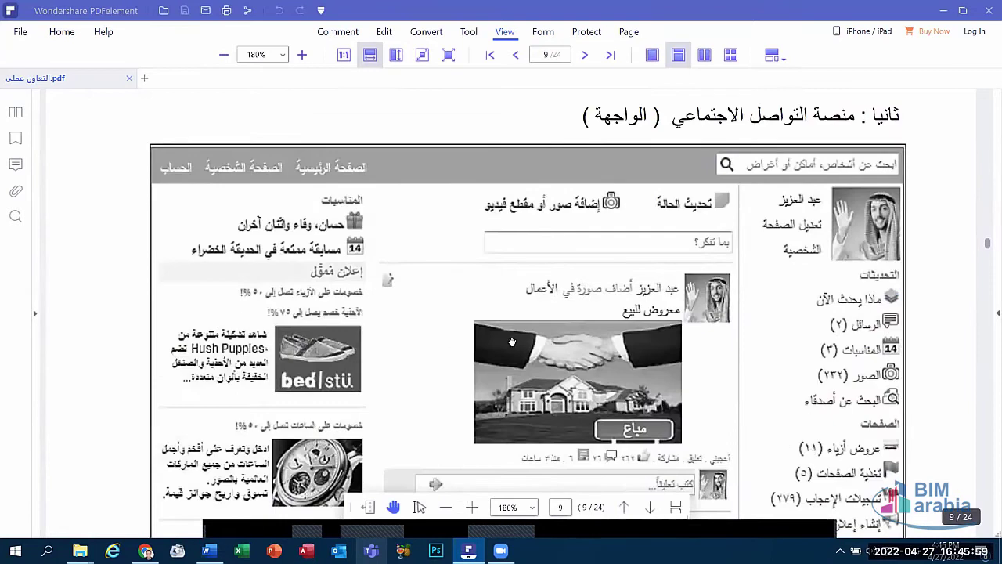
pyautogui.click(146, 551)
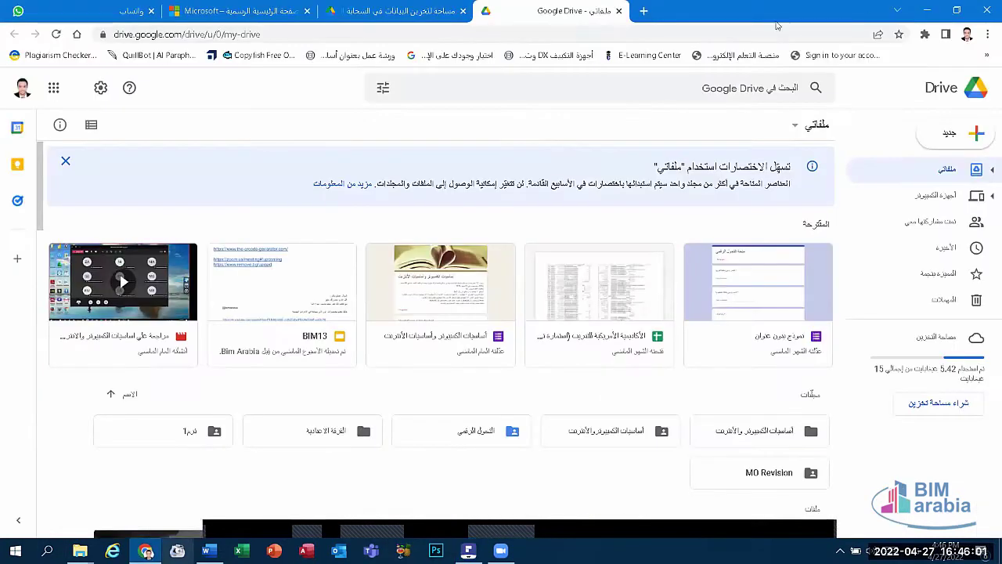
# Step: In a new tab, search Google for facebook and open the Facebook site
pyautogui.click(642, 10)
pyautogui.write('google.com.eg')
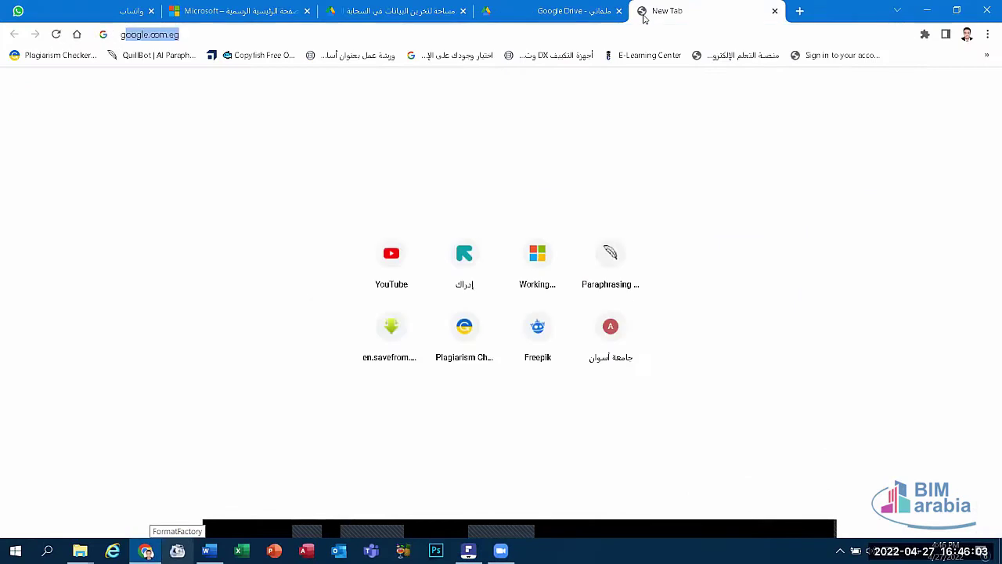
pyautogui.press('Return')
pyautogui.write('f')
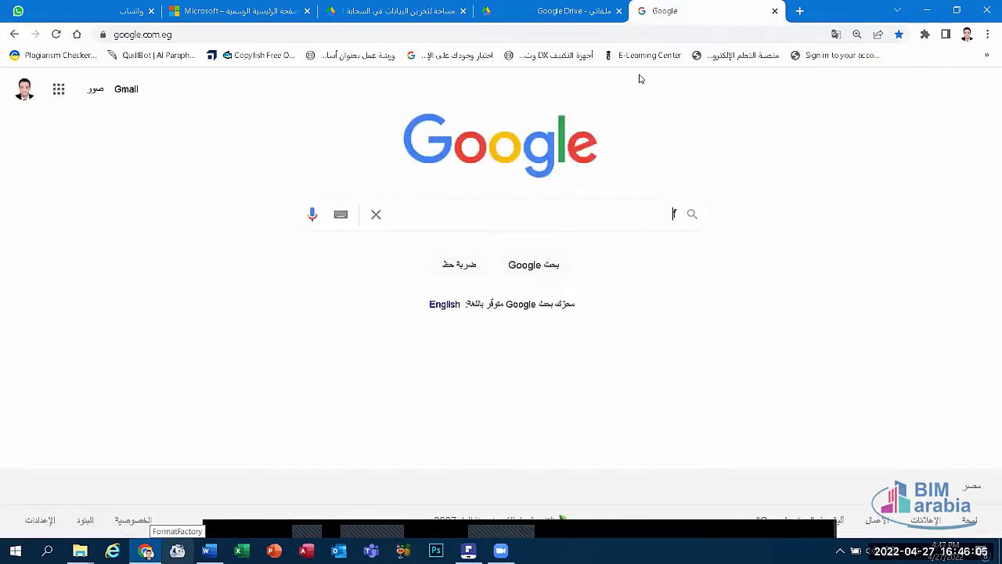
pyautogui.click(634, 298)
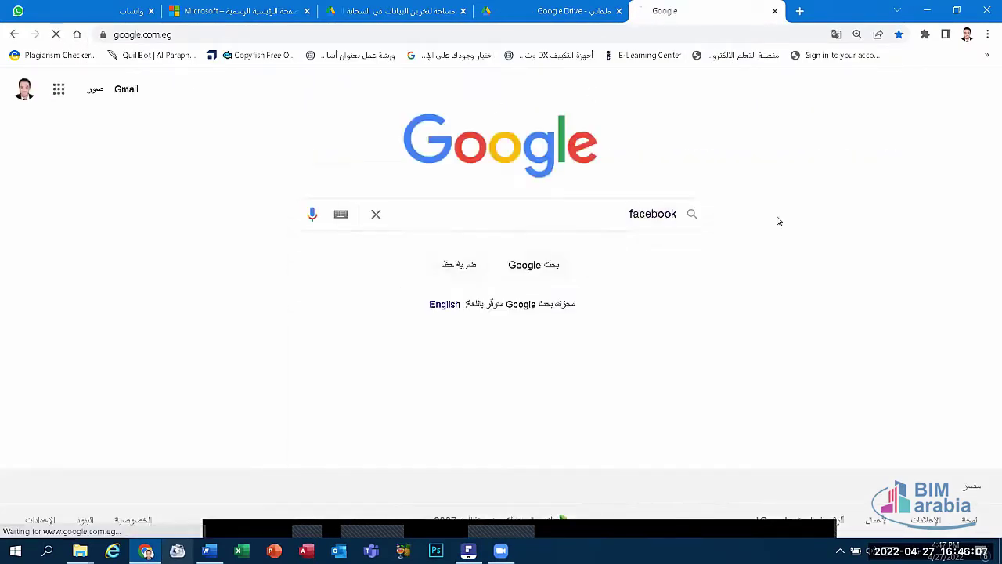
pyautogui.click(775, 225)
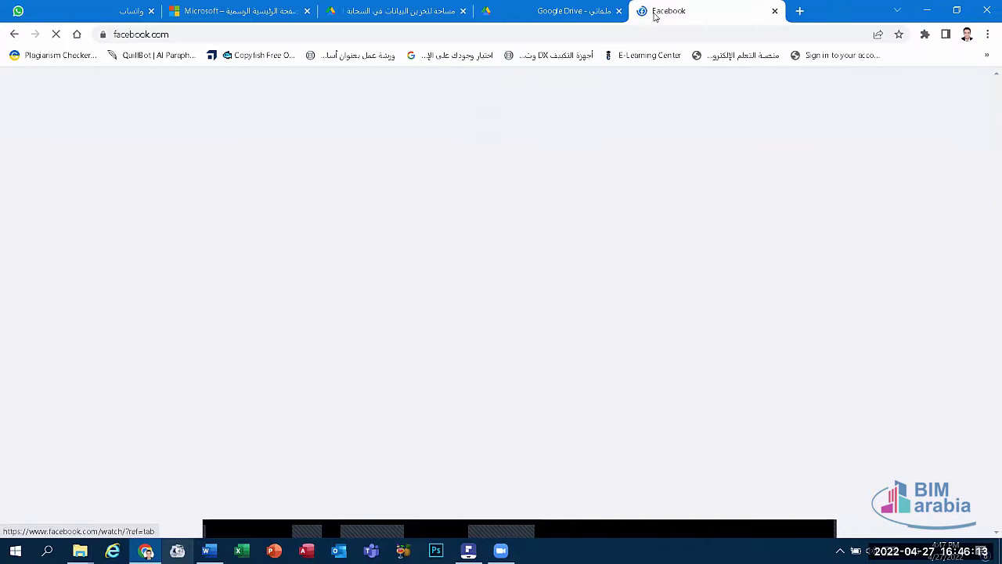
# Step: Scroll the news feed, then open and close the first post's options menu
pyautogui.scroll(-3, 478, 235)
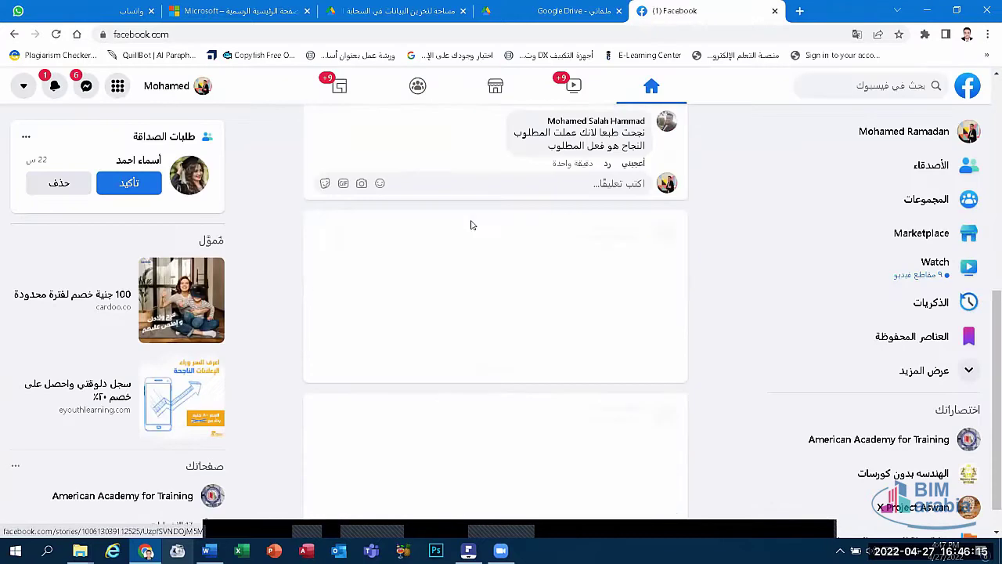
pyautogui.scroll(-2, 482, 221)
pyautogui.scroll(3, 481, 222)
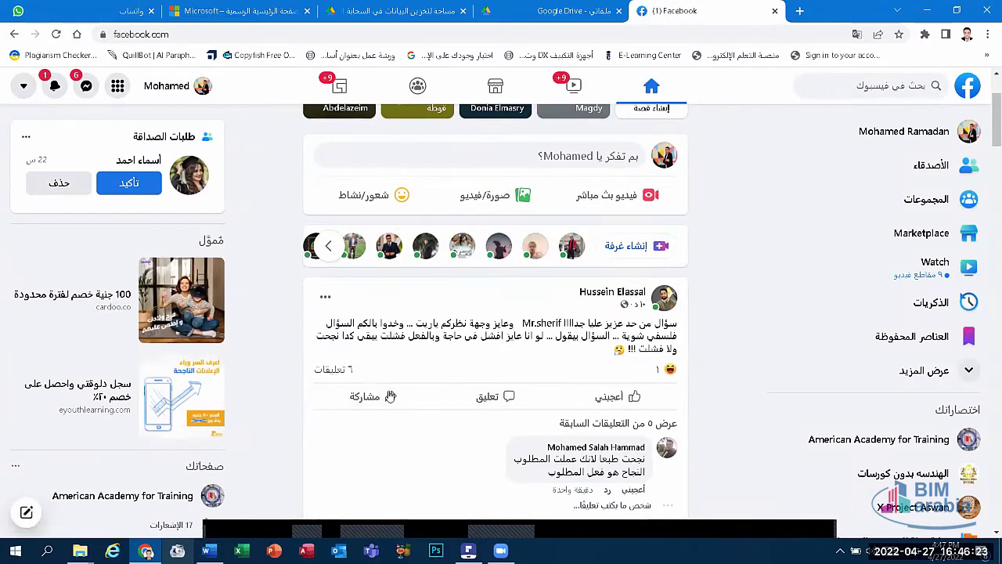
pyautogui.moveTo(639, 397)
pyautogui.click(327, 298)
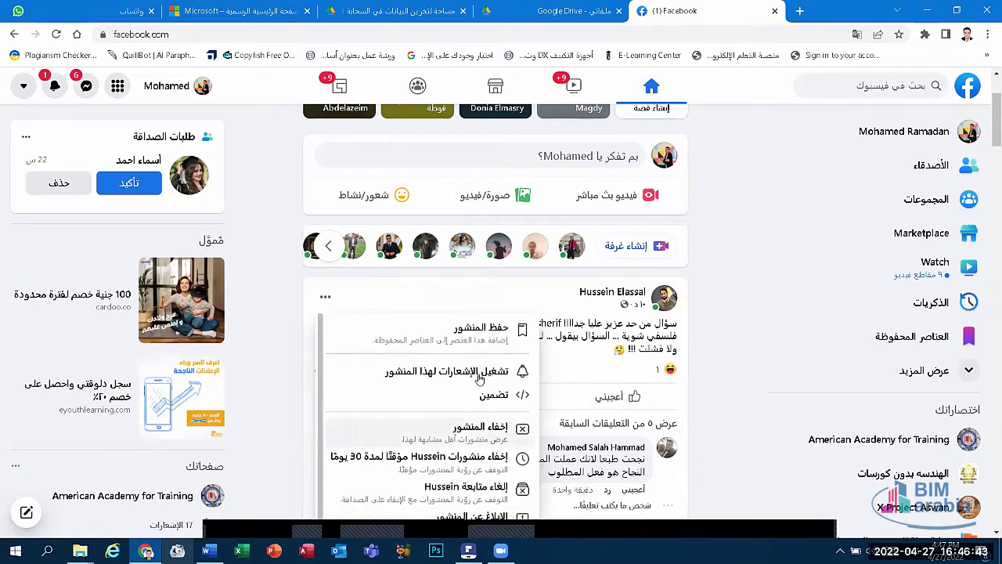
pyautogui.click(509, 304)
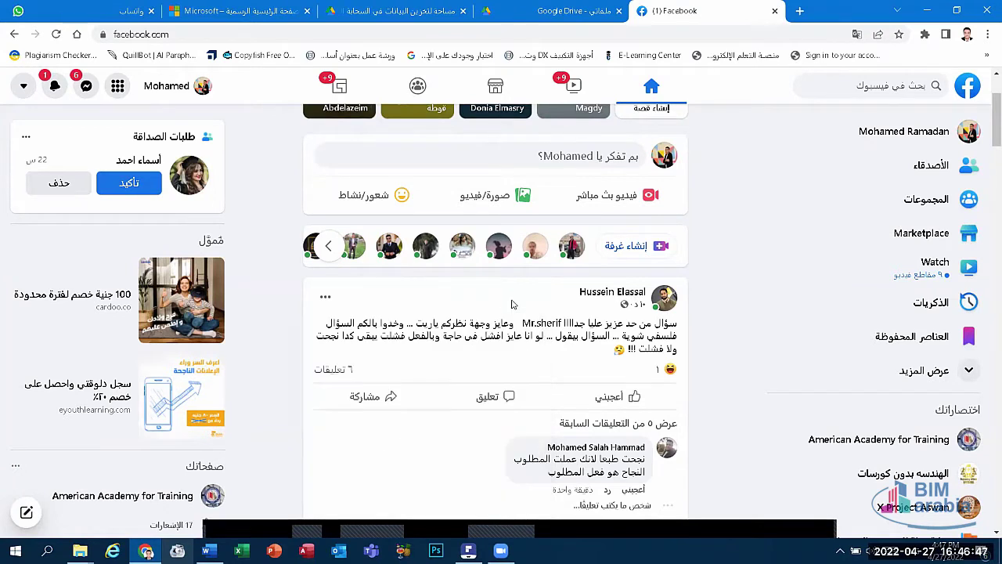
# Step: Open your own Facebook profile and scroll through its Friends list
pyautogui.click(172, 90)
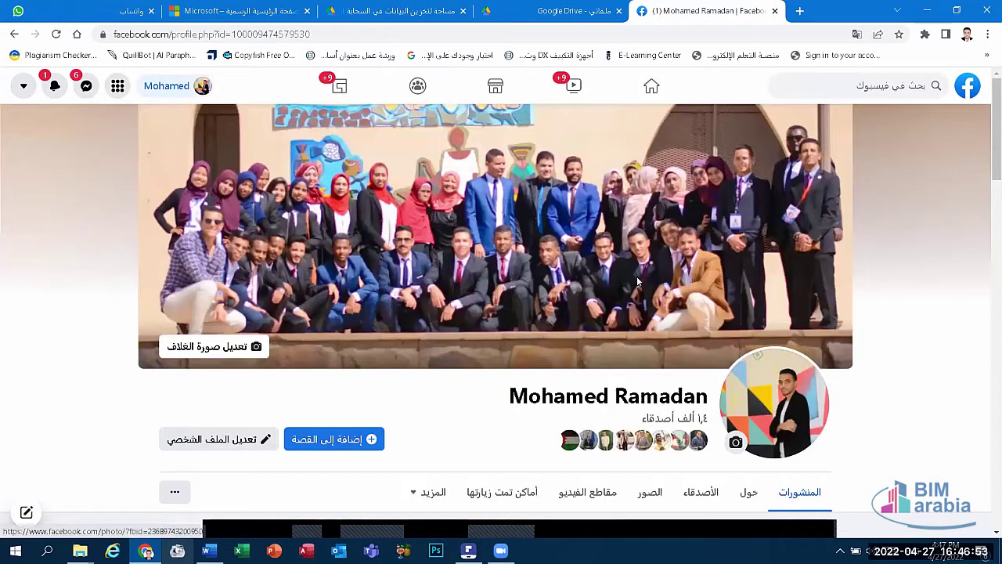
pyautogui.scroll(-3, 638, 282)
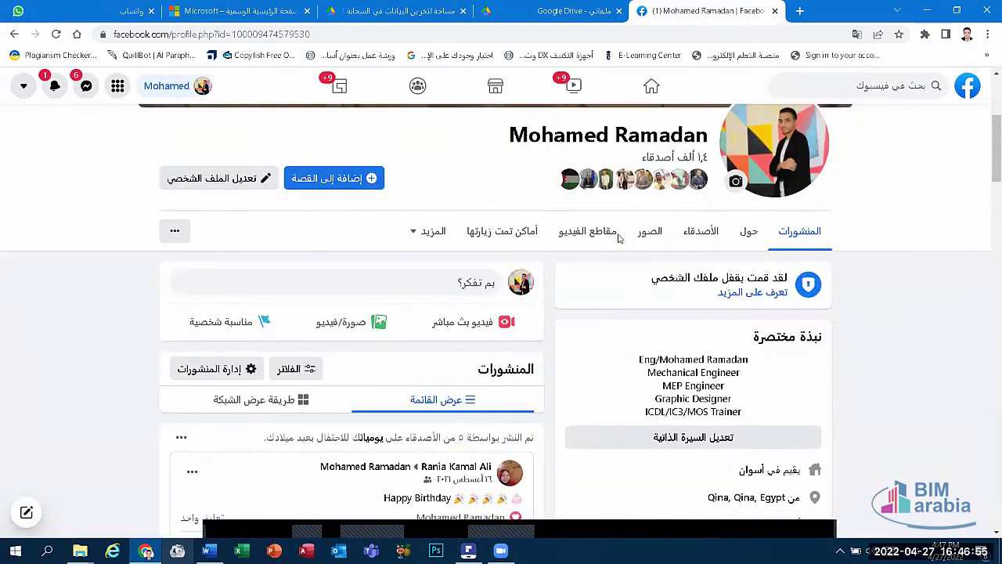
pyautogui.click(683, 159)
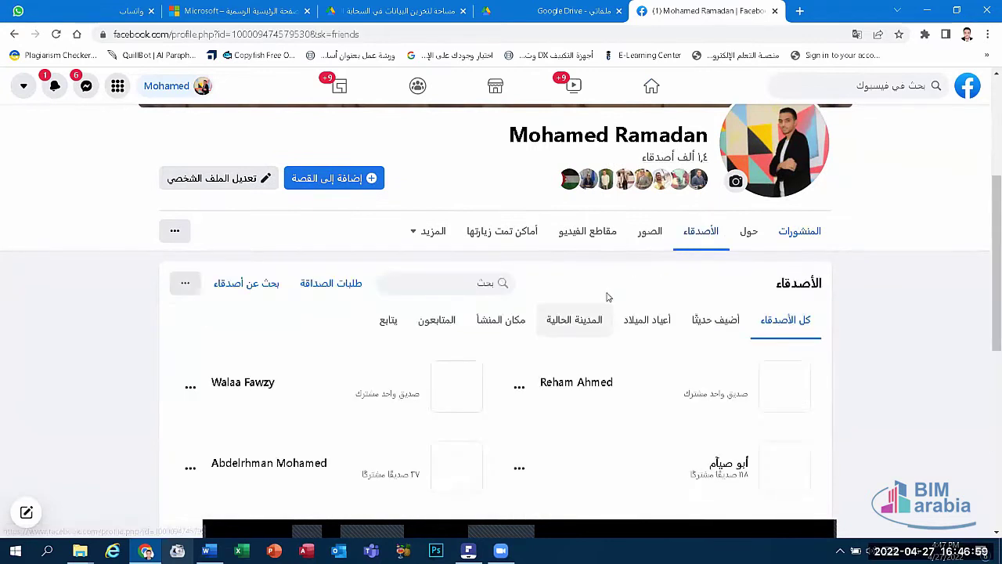
pyautogui.scroll(-10, 595, 274)
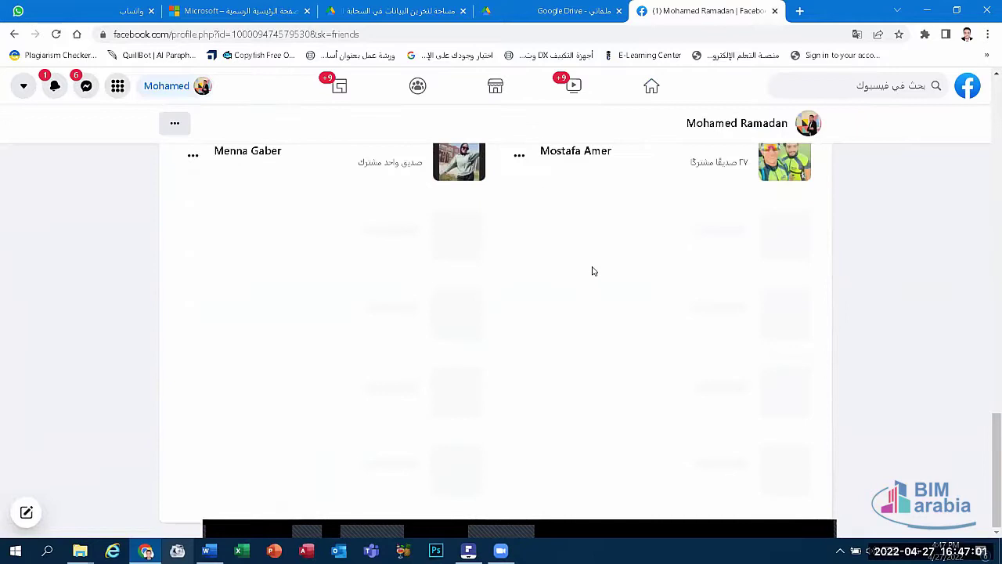
pyautogui.scroll(-3, 593, 270)
pyautogui.scroll(-2, 592, 270)
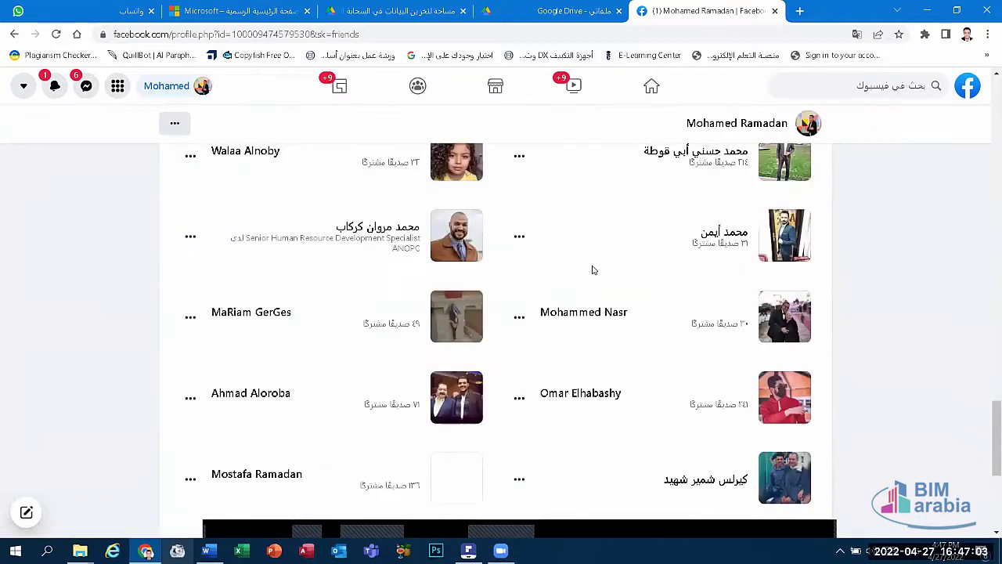
pyautogui.scroll(-2, 593, 271)
pyautogui.scroll(-2, 593, 270)
pyautogui.scroll(-1, 592, 270)
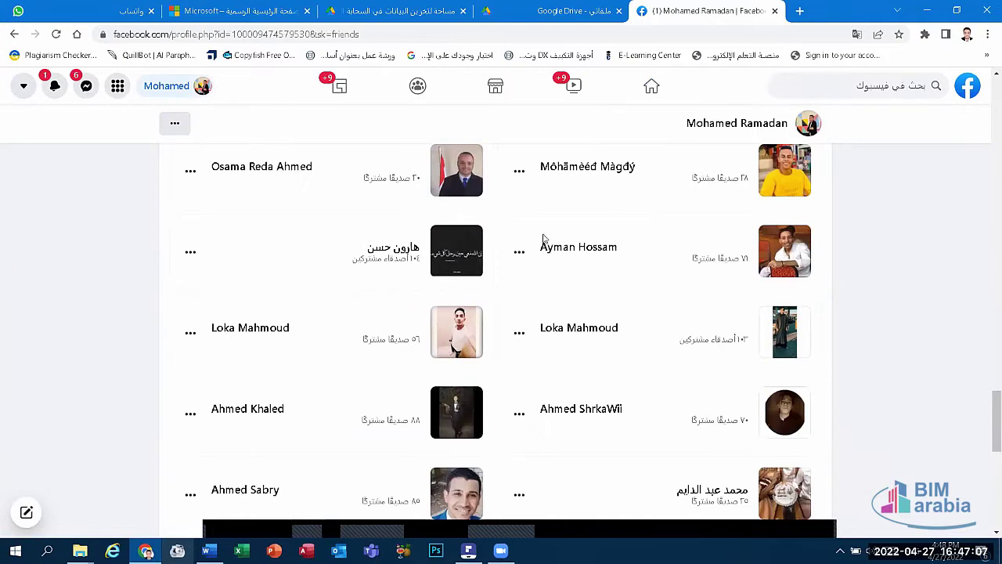
# Step: Open a friend's options menu and profile, then return to your profile's posts
pyautogui.click(519, 174)
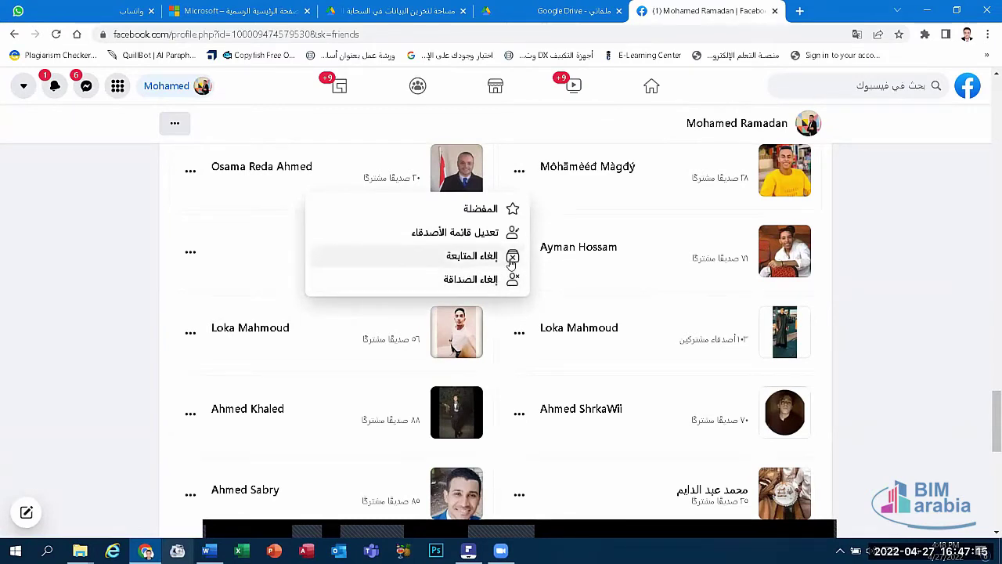
pyautogui.click(581, 249)
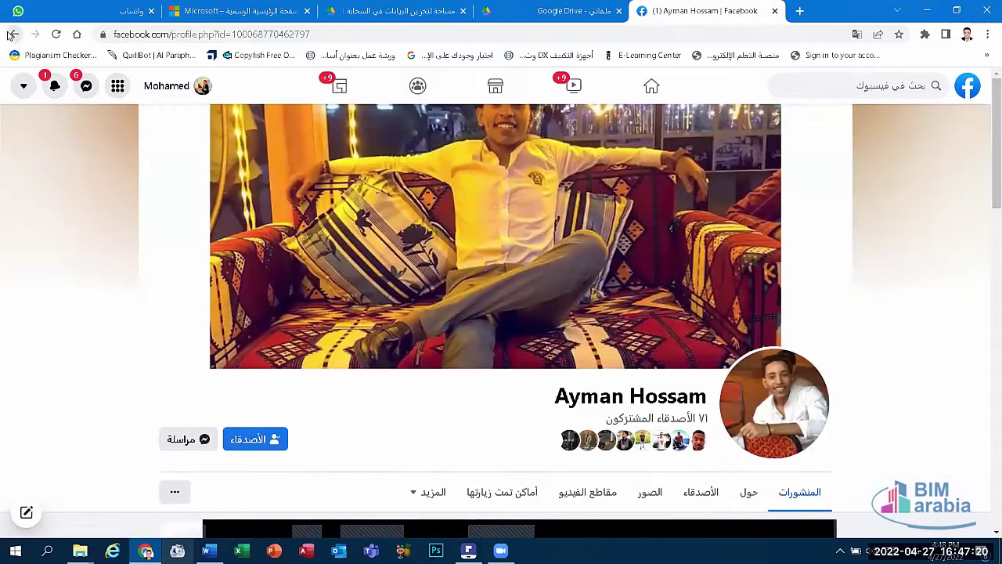
pyautogui.click(11, 35)
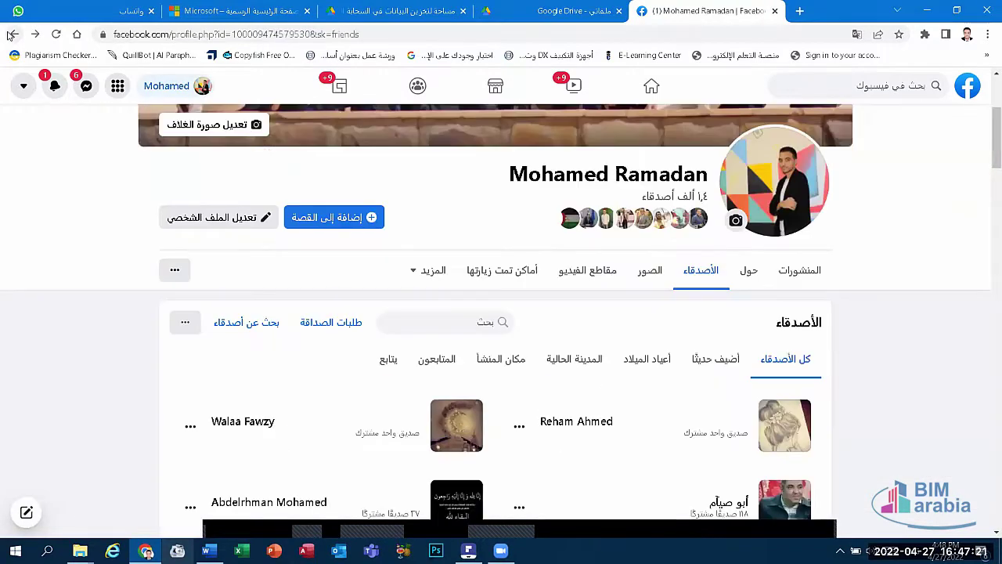
pyautogui.scroll(-2, 445, 222)
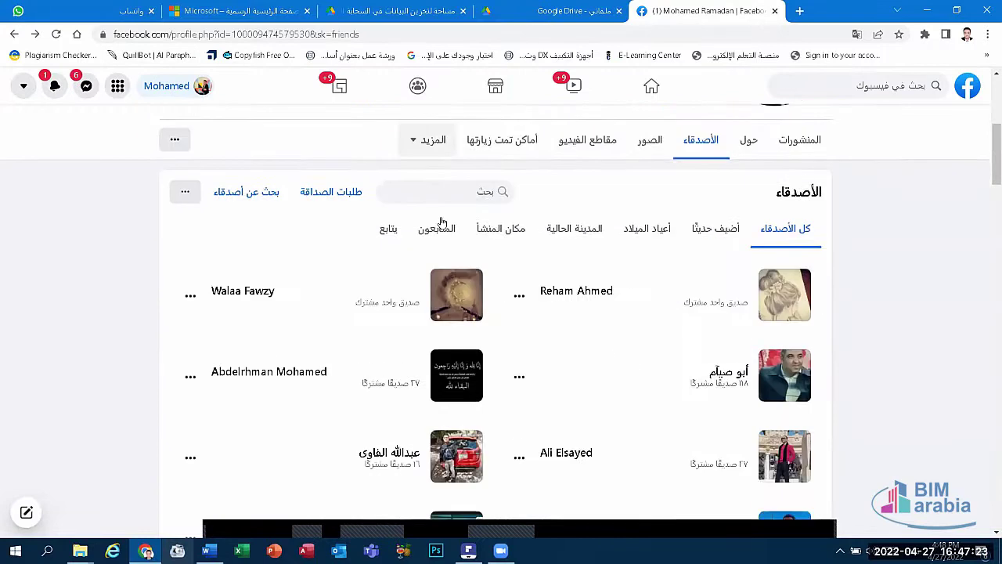
pyautogui.scroll(1, 446, 221)
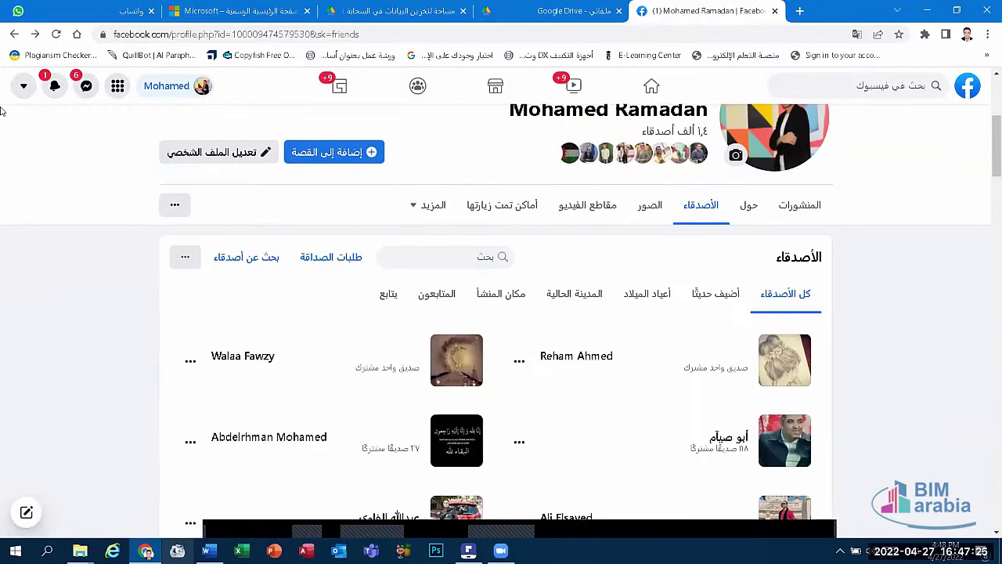
pyautogui.click(16, 37)
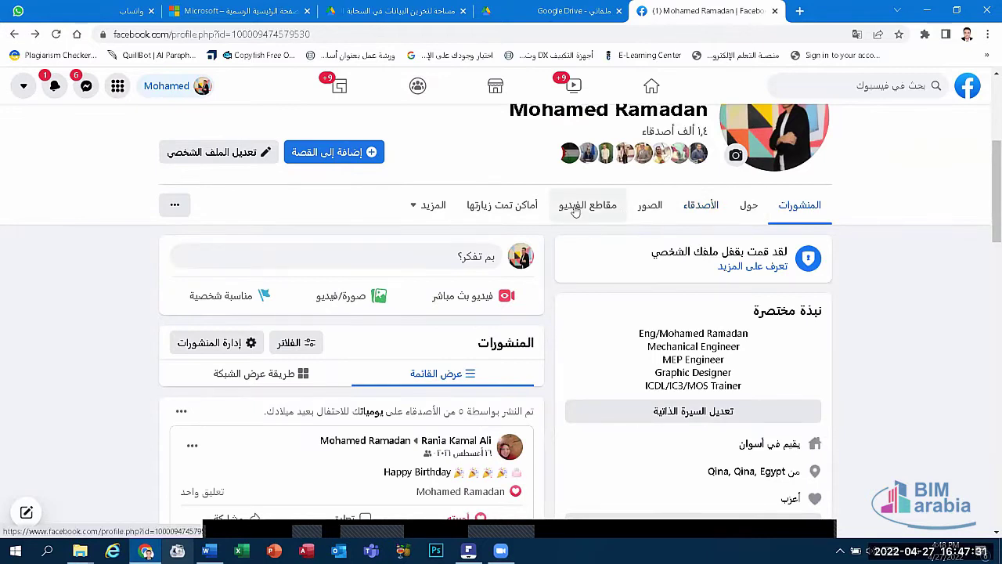
# Step: Go back to the news feed, view the account menu, and close the Facebook tab
pyautogui.scroll(-2, 704, 358)
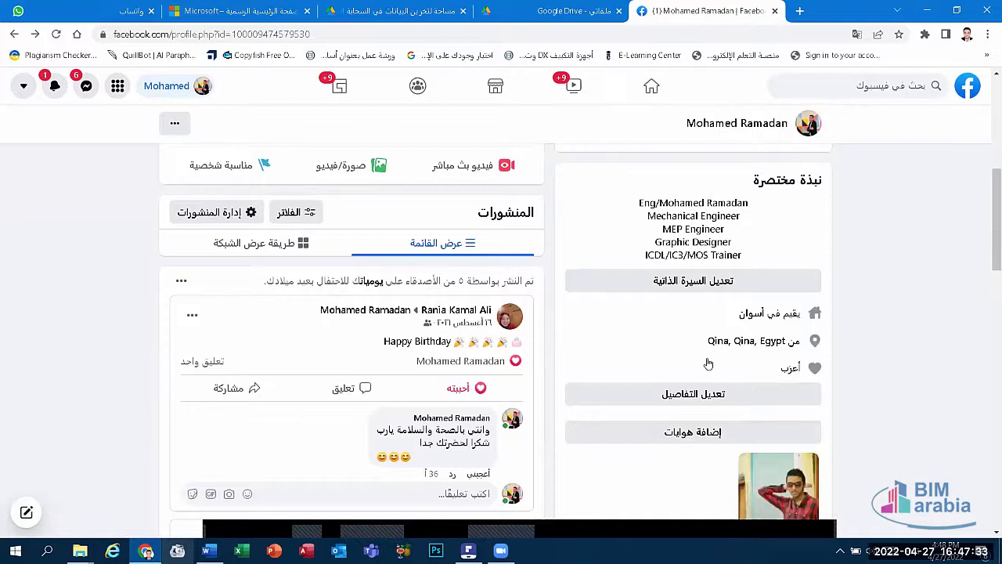
pyautogui.scroll(-3, 708, 362)
pyautogui.scroll(3, 702, 285)
pyautogui.scroll(5, 702, 286)
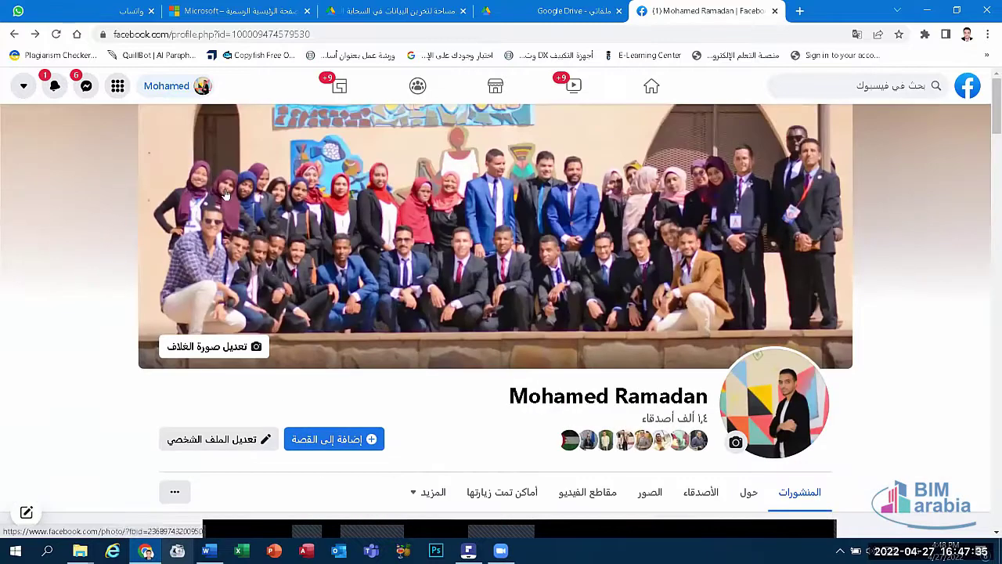
pyautogui.click(13, 34)
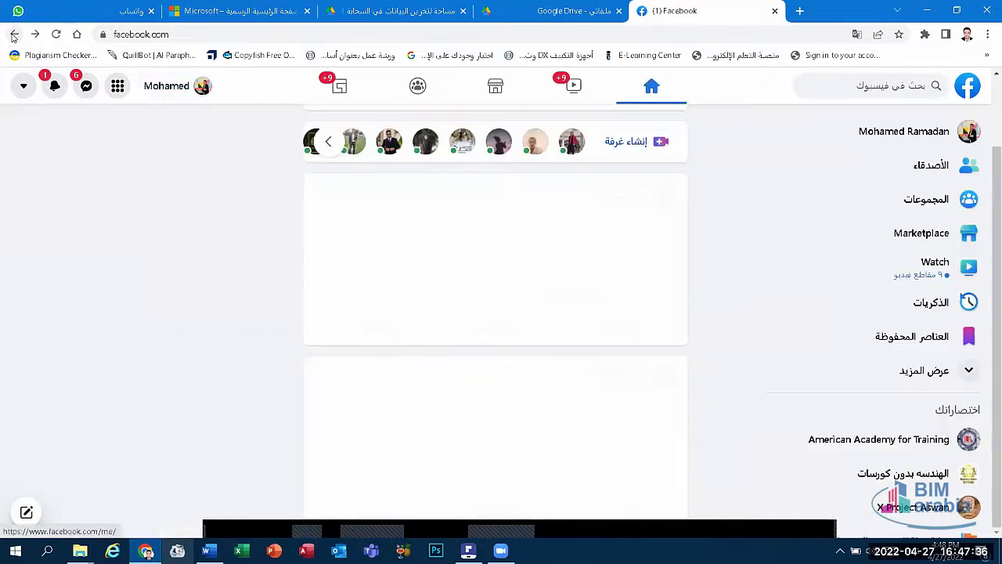
pyautogui.click(23, 87)
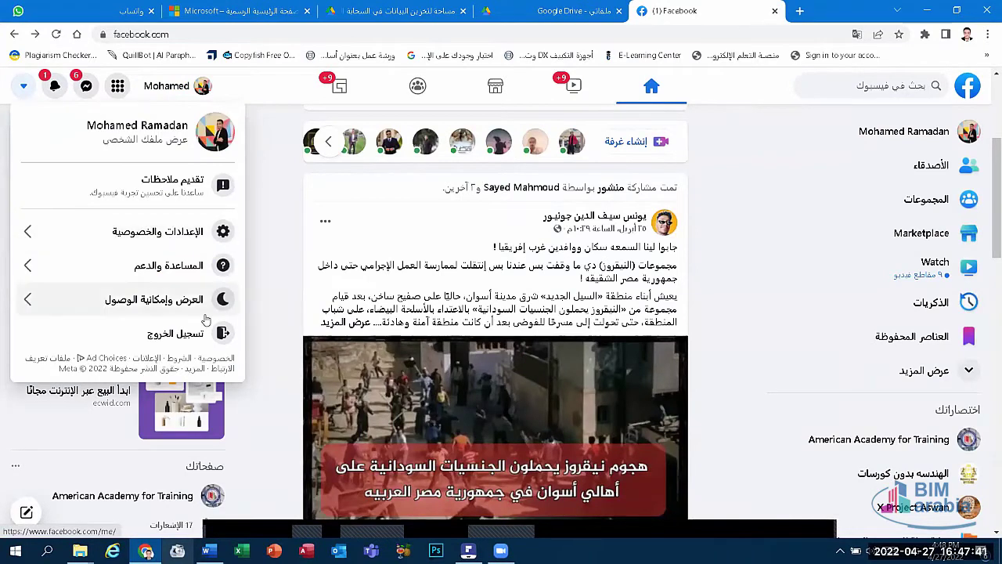
pyautogui.click(774, 11)
# Step: Minimize Chrome and scroll page 9 down to the 'نشر او مشاركة' heading, then return to the browser
pyautogui.click(927, 10)
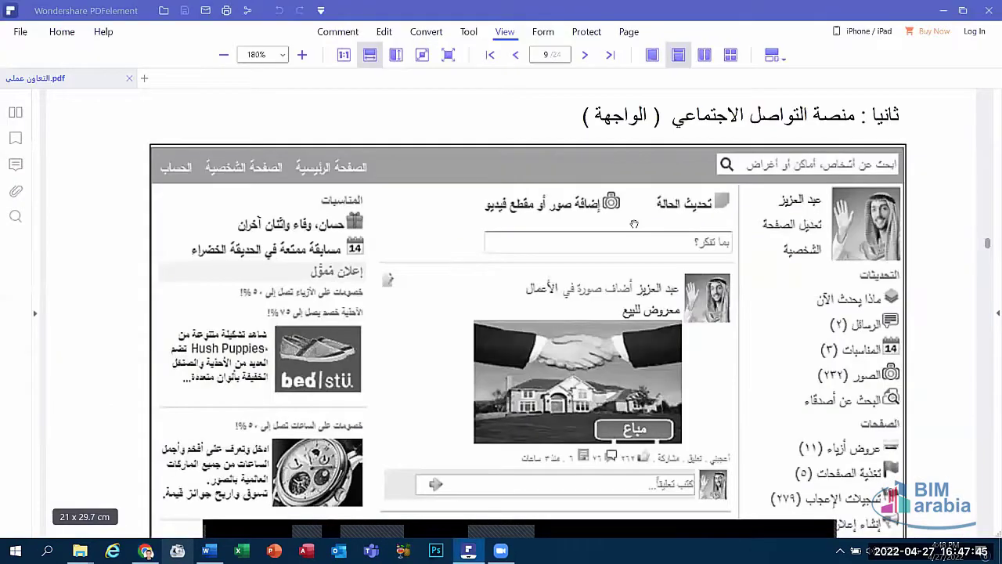
pyautogui.scroll(-1, 655, 237)
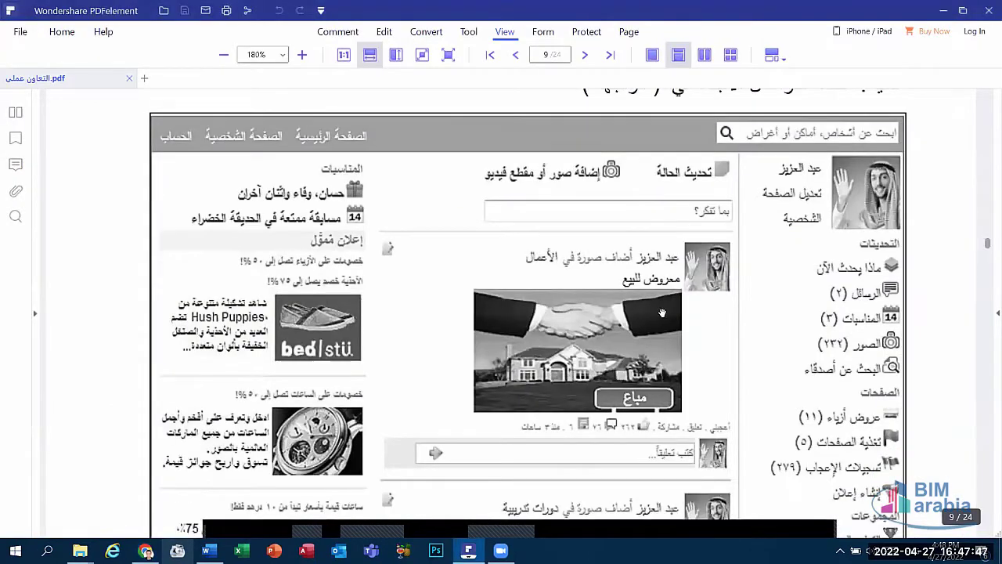
pyautogui.scroll(-2, 664, 287)
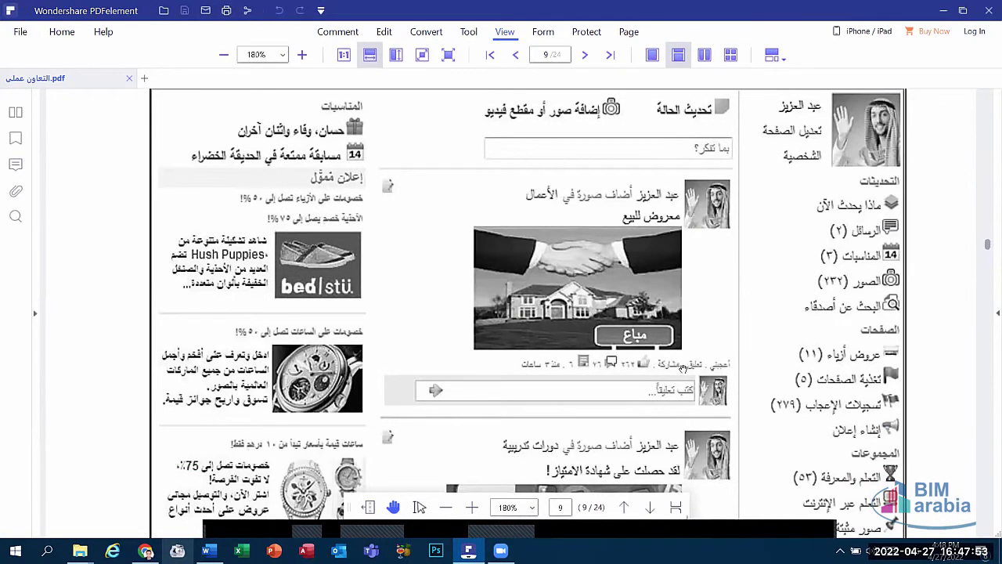
pyautogui.scroll(-1, 709, 267)
pyautogui.scroll(-2, 733, 251)
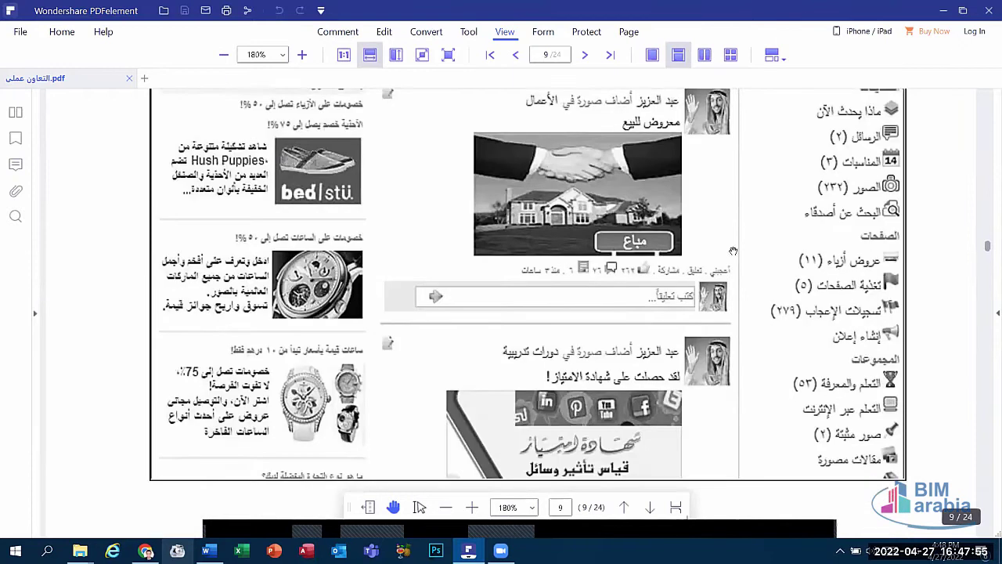
pyautogui.scroll(-6, 710, 245)
pyautogui.scroll(-2, 710, 245)
pyautogui.scroll(-8, 705, 242)
pyautogui.scroll(-4, 697, 238)
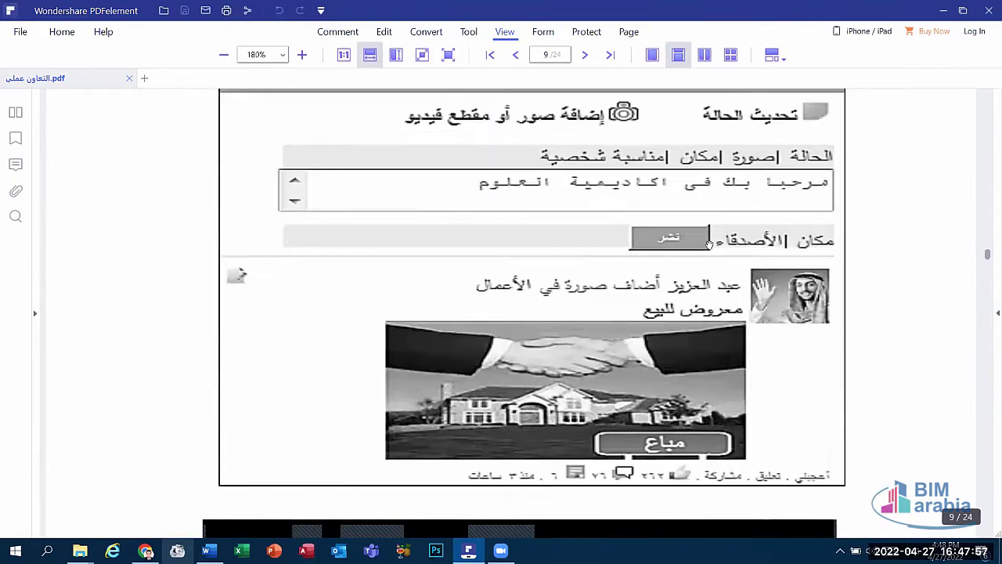
pyautogui.scroll(12, 675, 225)
pyautogui.scroll(5, 675, 224)
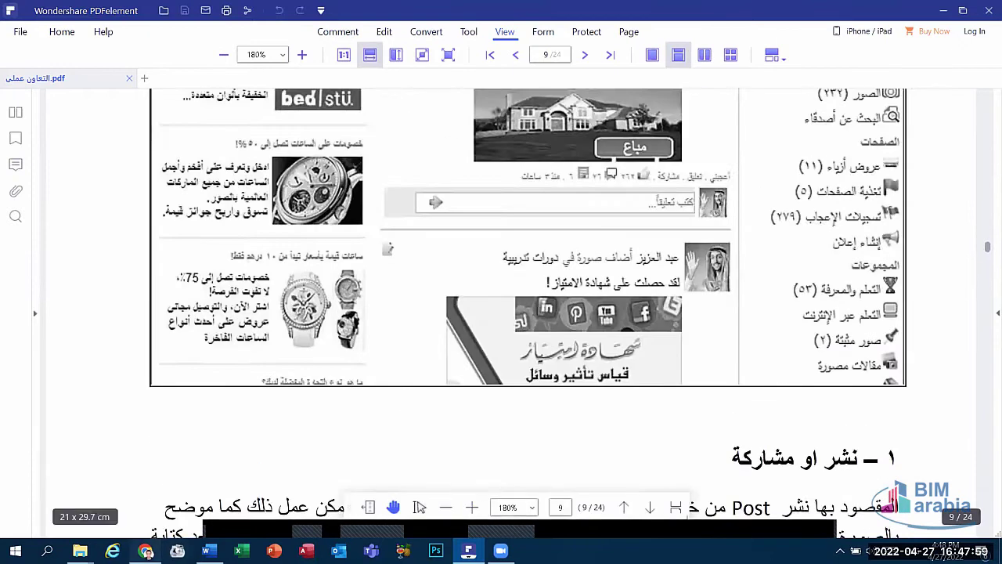
pyautogui.hotkey('alt', 'Tab')
# Step: In a new tab, search Google for facebook and open the Facebook site
pyautogui.click(642, 11)
pyautogui.write('google.com.eg')
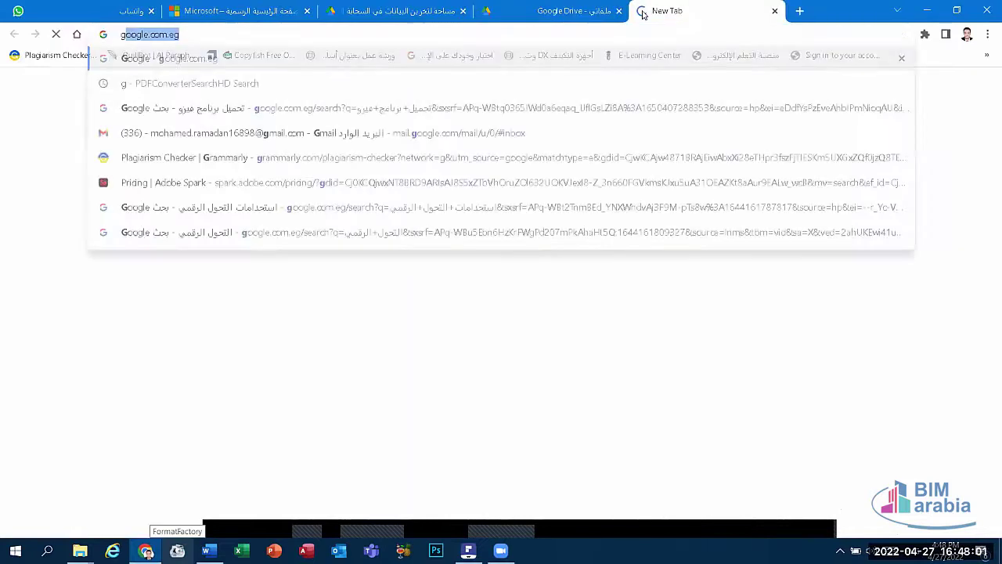
pyautogui.press('Return')
pyautogui.click(615, 216)
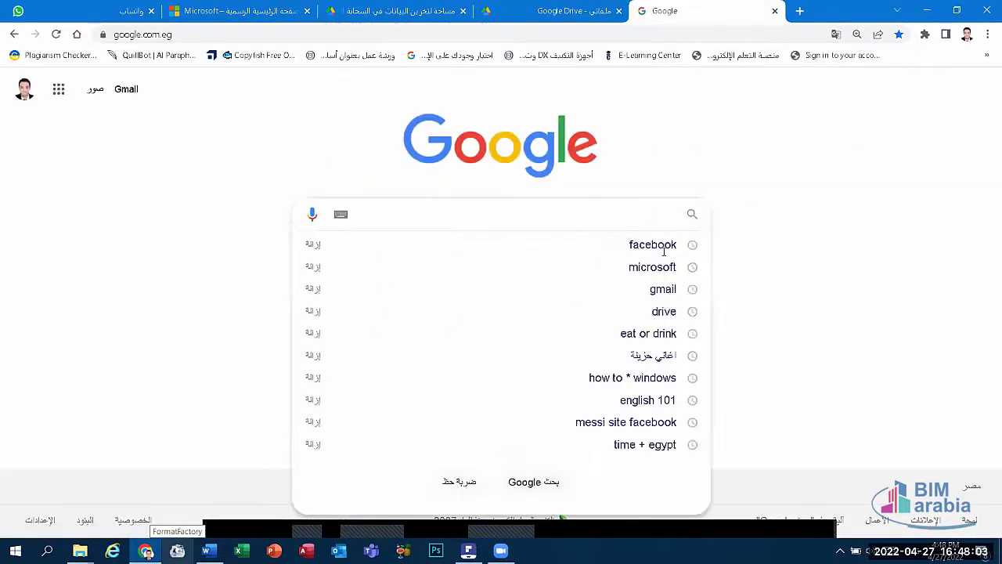
pyautogui.click(664, 248)
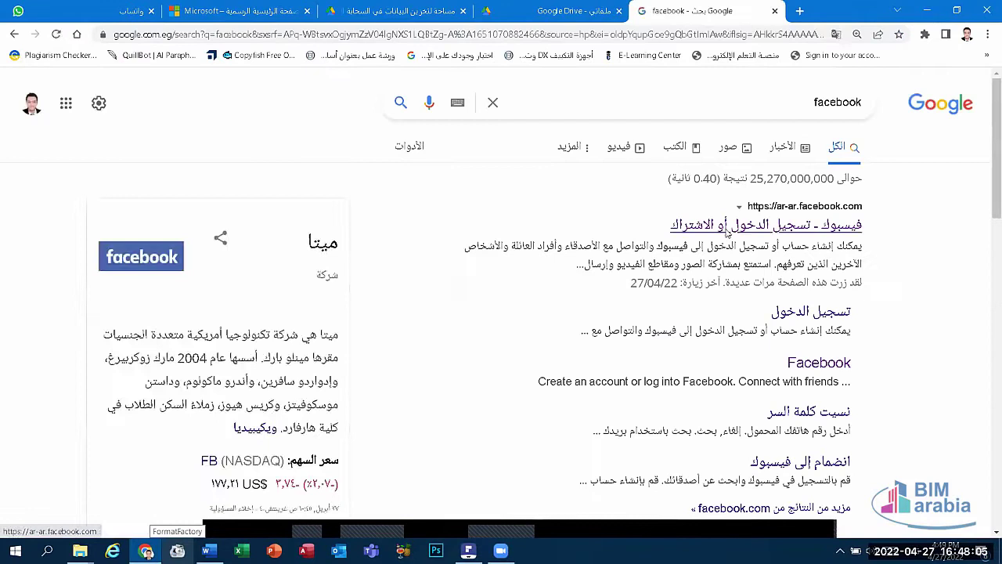
pyautogui.click(728, 227)
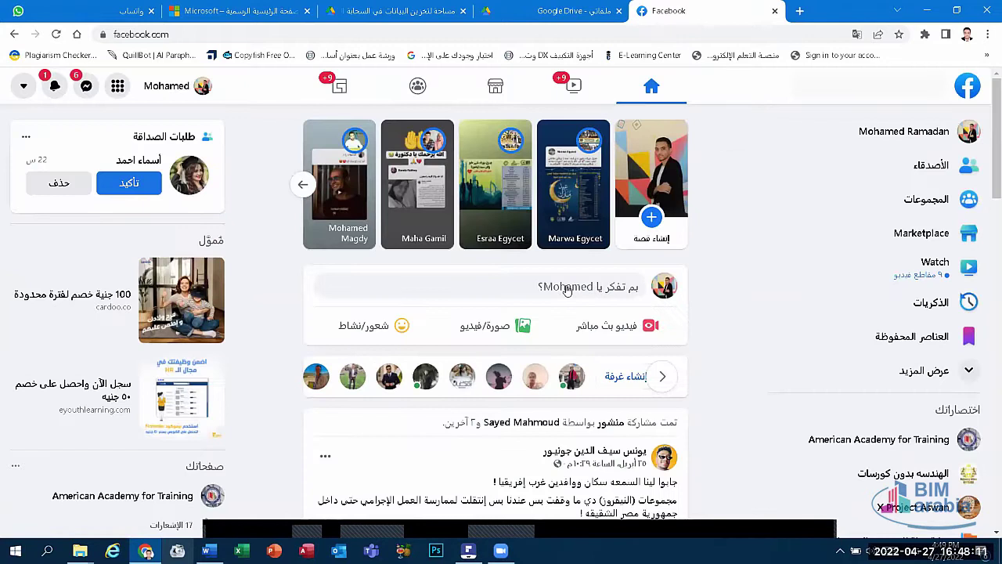
# Step: Draft a post reading 'kkjluil', discard it, and close the Facebook tab
pyautogui.click(567, 290)
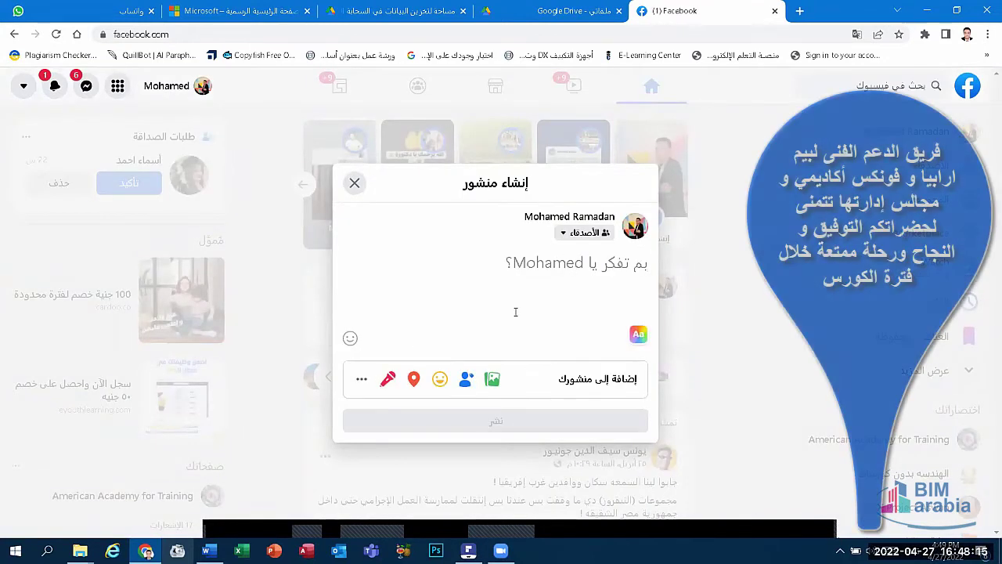
pyautogui.write('kkjluil')
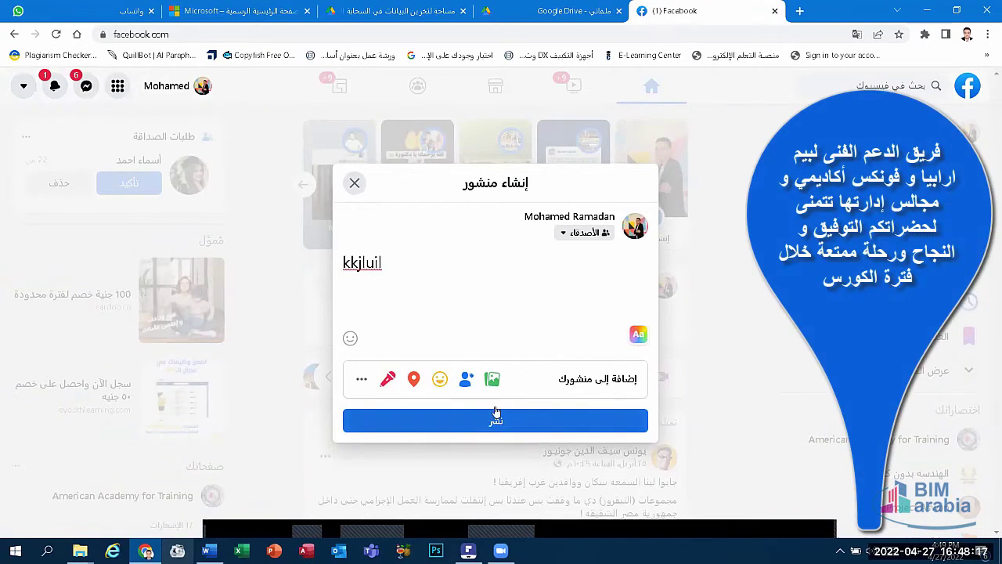
pyautogui.click(476, 161)
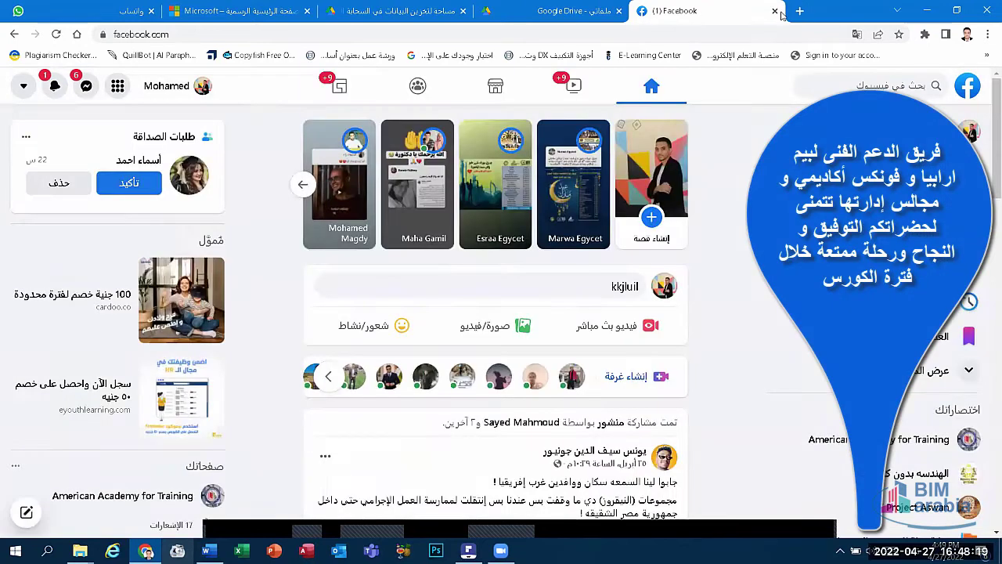
pyautogui.click(775, 11)
# Step: Confirm leaving Facebook and review pages 8 and 9 of the PDF guide
pyautogui.click(567, 107)
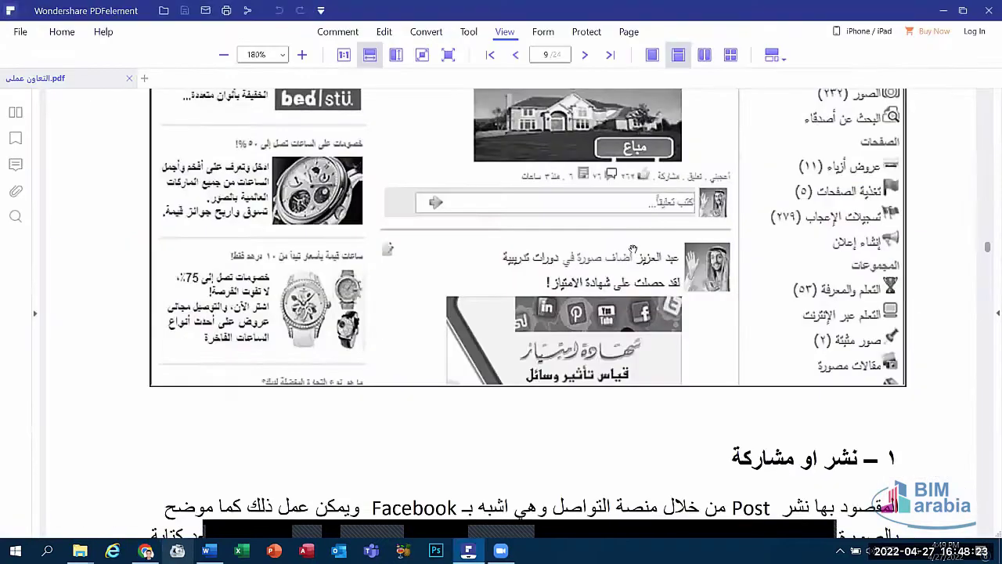
pyautogui.scroll(1, 649, 228)
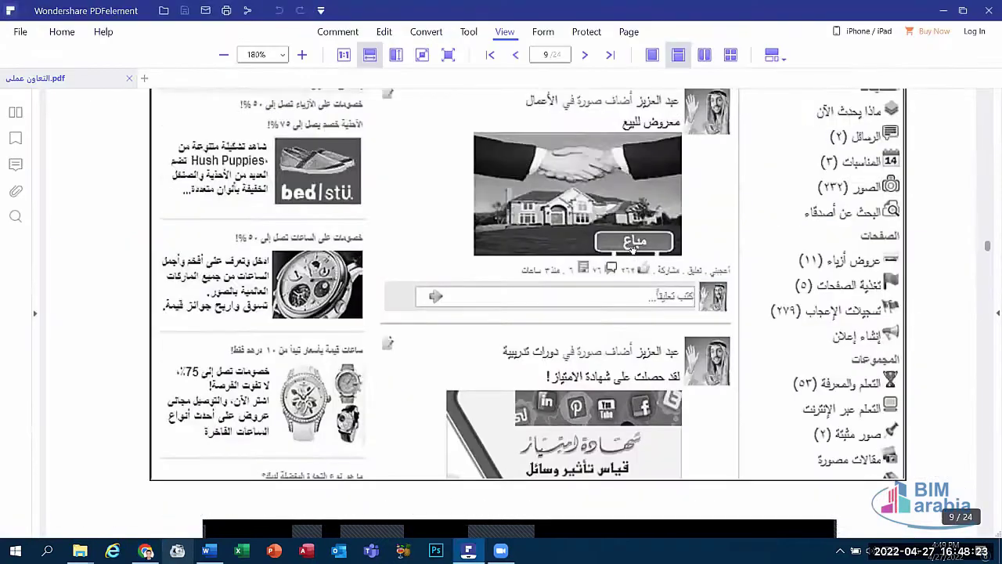
pyautogui.scroll(-2, 649, 228)
pyautogui.scroll(-5, 649, 228)
pyautogui.scroll(-3, 649, 228)
pyautogui.scroll(1, 657, 278)
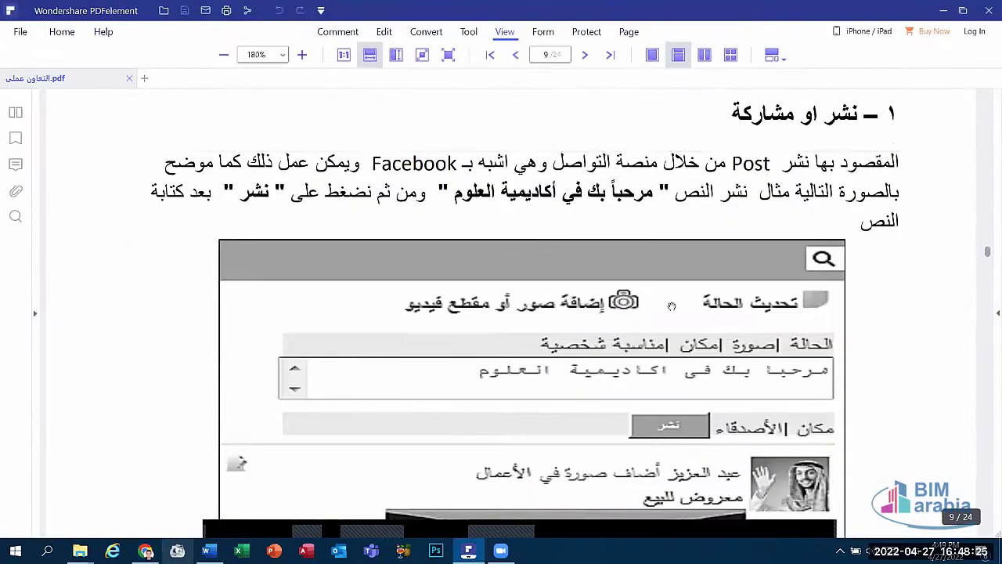
pyautogui.scroll(-5, 662, 291)
pyautogui.scroll(2, 671, 307)
pyautogui.scroll(1, 697, 219)
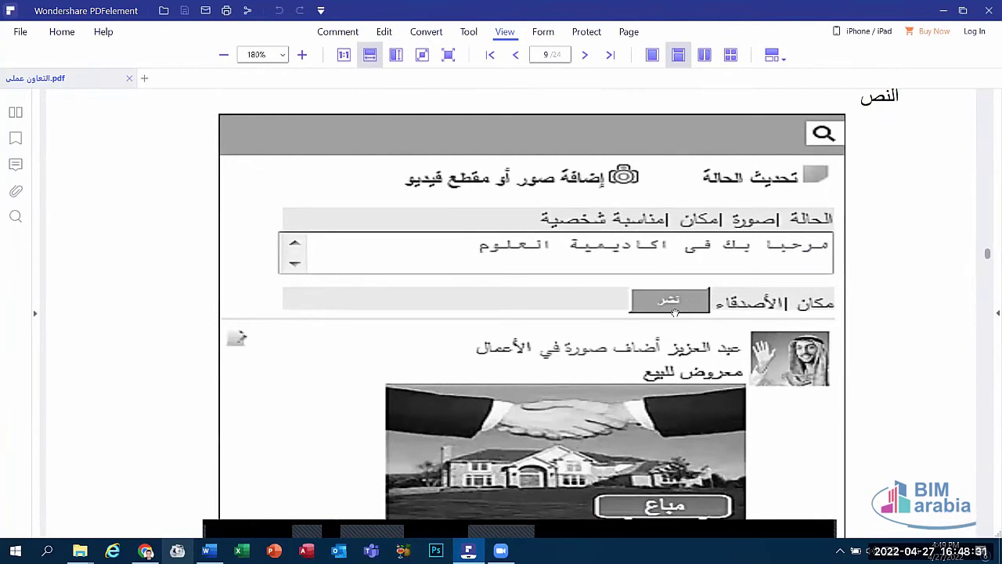
# Step: Scroll down to page 10's account settings explanation beside the account-menu illustration
pyautogui.scroll(-3, 670, 296)
pyautogui.scroll(-1, 666, 287)
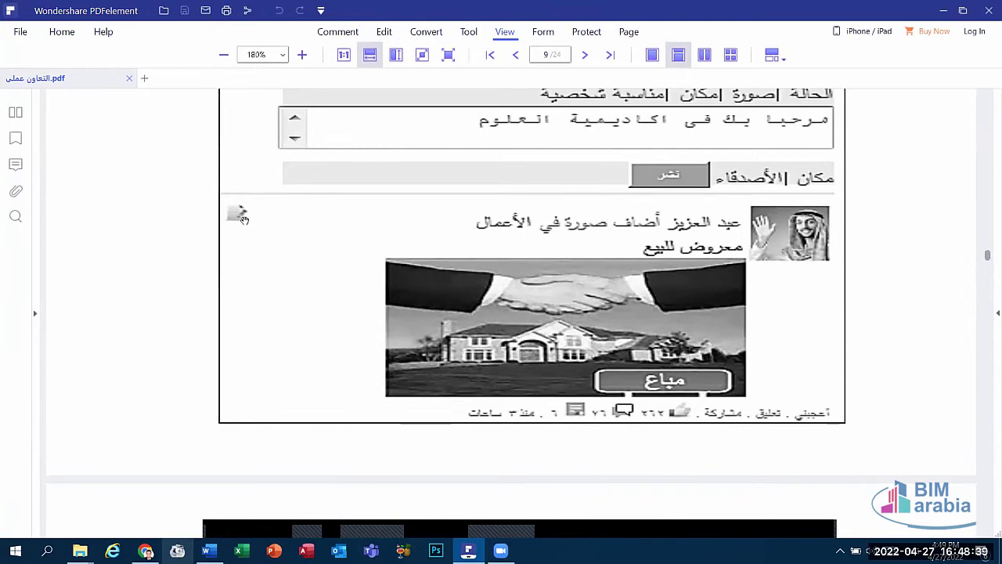
pyautogui.scroll(-2, 343, 237)
pyautogui.scroll(-4, 372, 247)
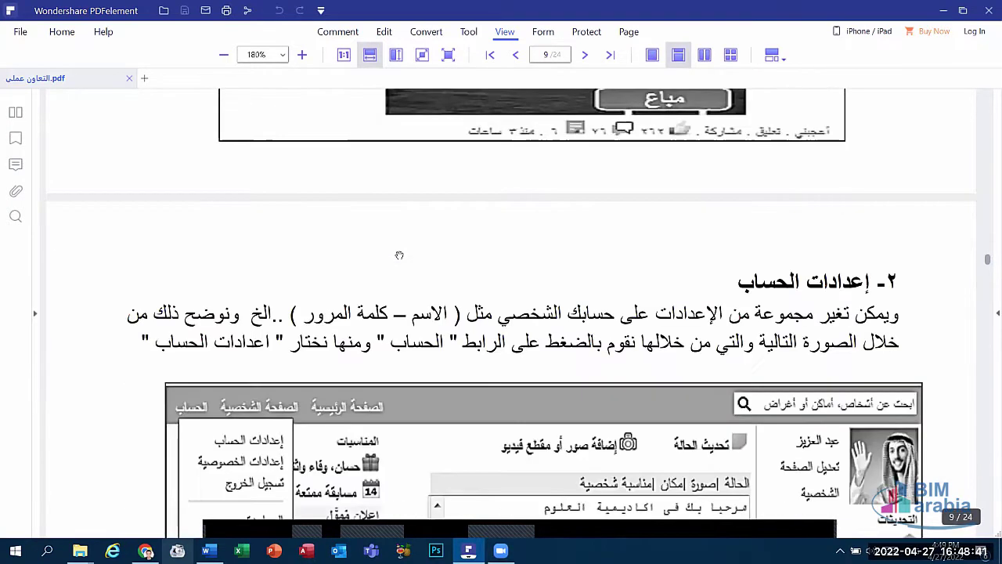
pyautogui.scroll(-2, 399, 255)
pyautogui.scroll(4, 354, 251)
pyautogui.scroll(4, 348, 237)
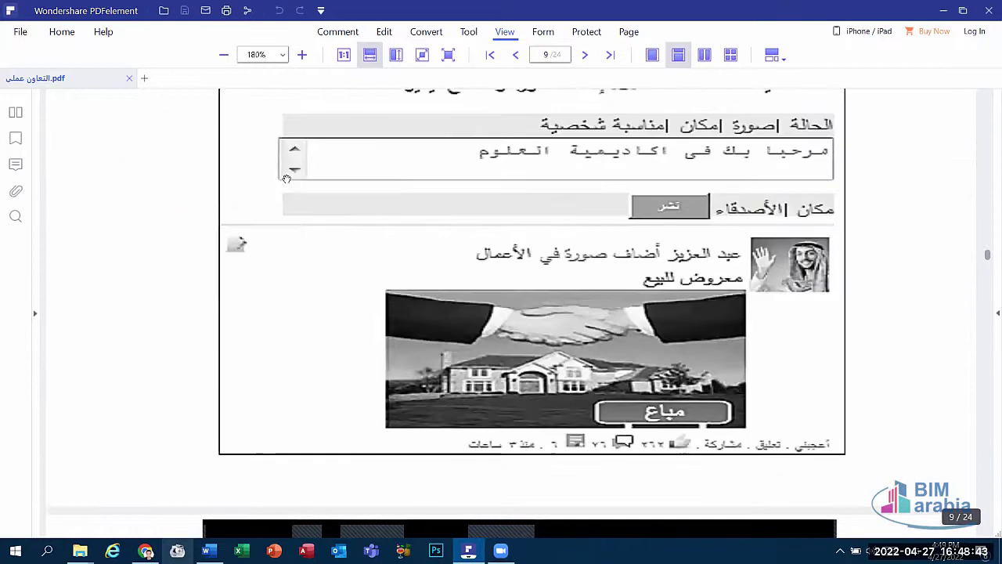
pyautogui.scroll(3, 344, 225)
pyautogui.scroll(2, 338, 211)
pyautogui.scroll(4, 339, 212)
pyautogui.scroll(6, 214, 238)
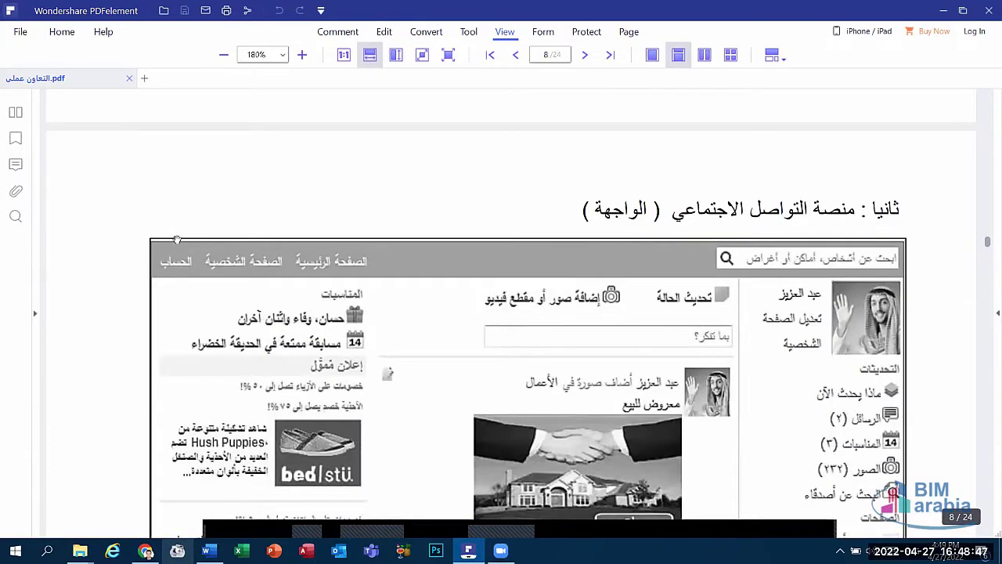
pyautogui.scroll(-1, 212, 274)
pyautogui.scroll(-4, 250, 313)
pyautogui.scroll(-4, 289, 352)
pyautogui.scroll(-6, 327, 392)
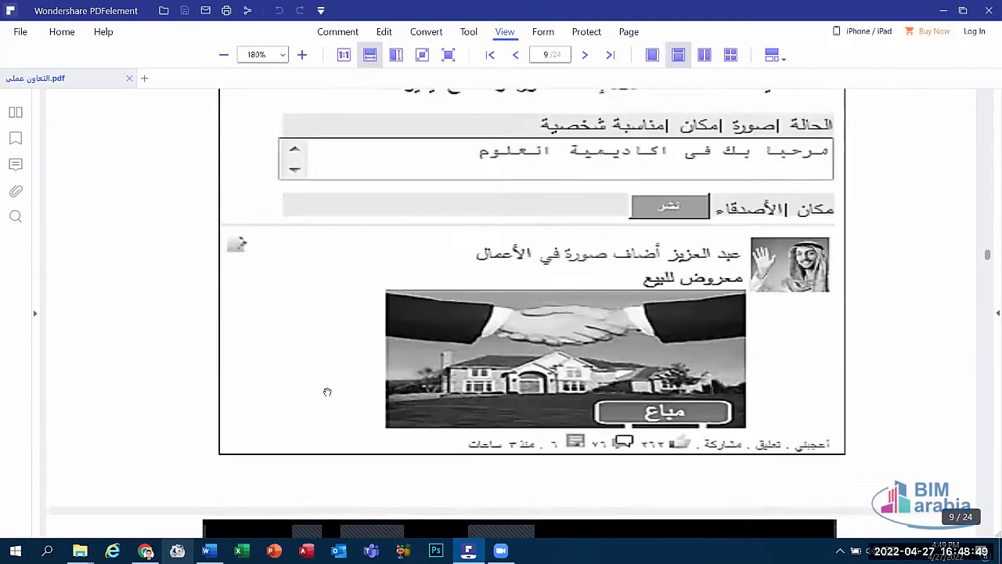
pyautogui.scroll(-6, 327, 392)
pyautogui.scroll(-2, 327, 392)
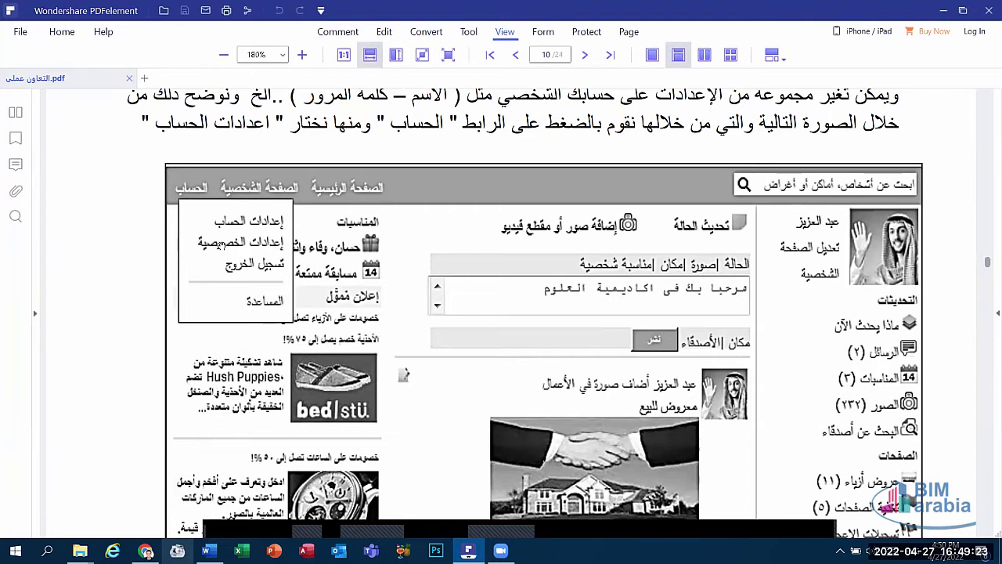
# Step: Scroll through page 10's numbered account-settings callouts to the '٣- عدادات الخصوصية' heading
pyautogui.scroll(-1, 442, 320)
pyautogui.scroll(-4, 532, 310)
pyautogui.scroll(-10, 532, 309)
pyautogui.scroll(-2, 526, 305)
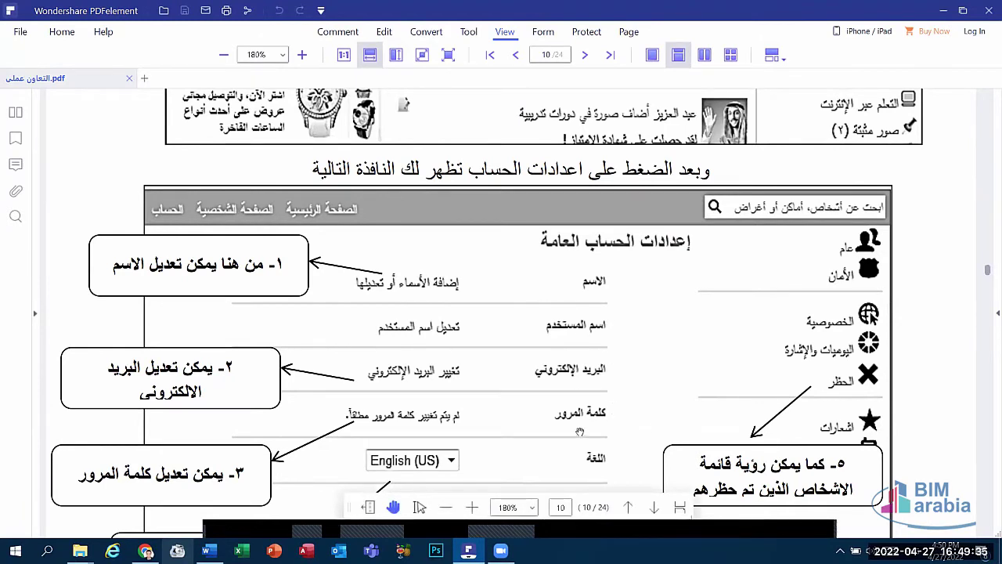
pyautogui.scroll(-3, 575, 410)
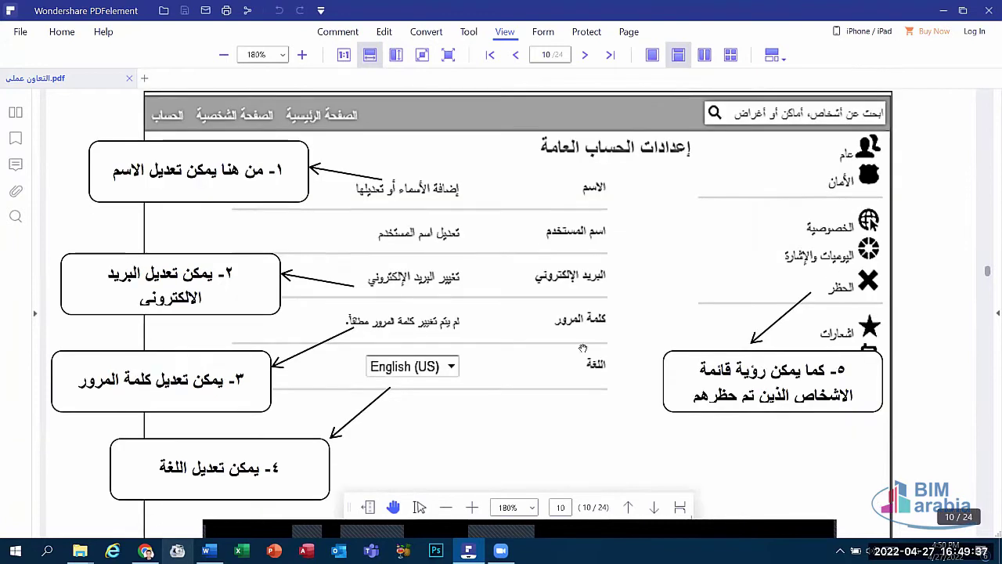
pyautogui.scroll(-2, 606, 354)
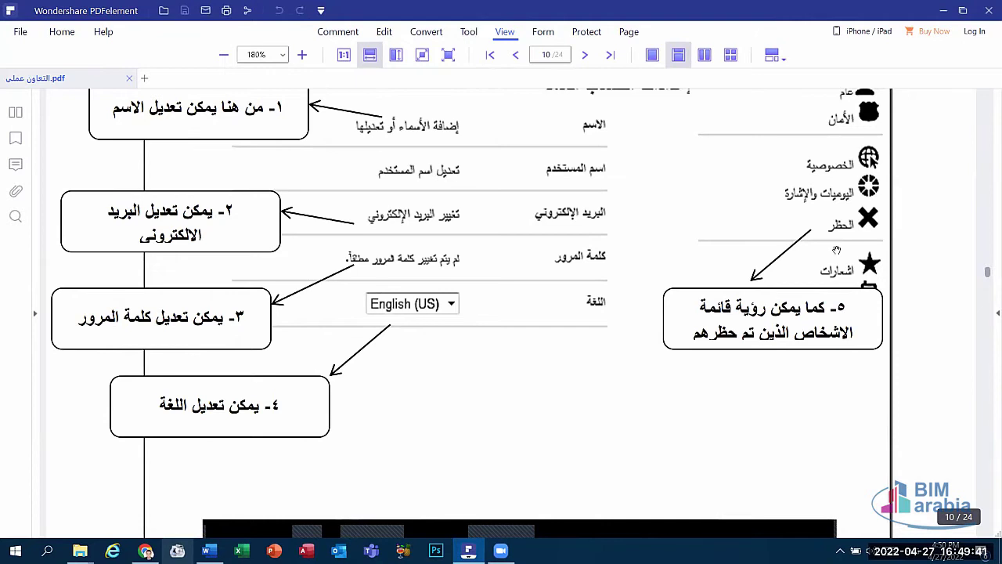
pyautogui.scroll(1, 741, 305)
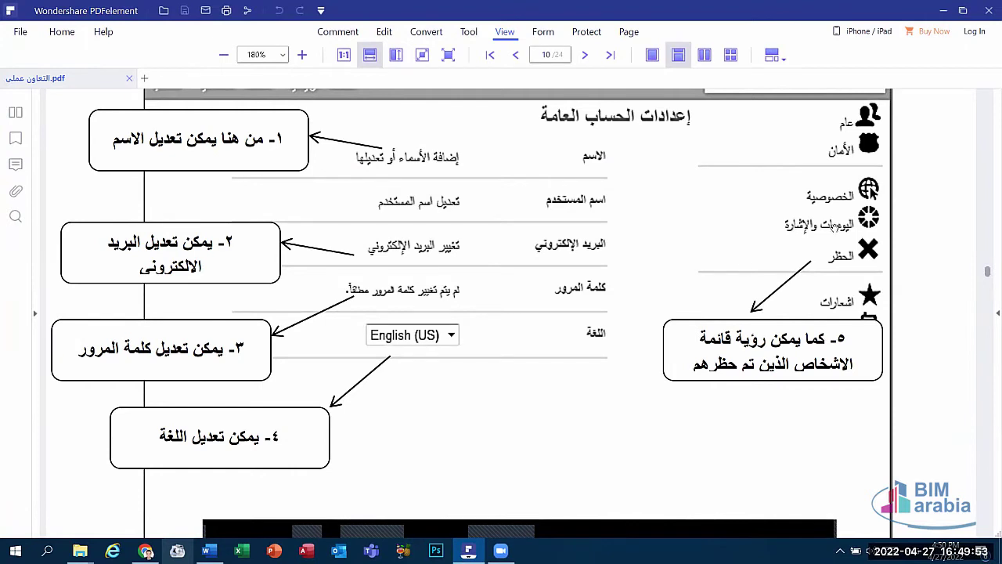
pyautogui.scroll(-3, 809, 199)
# Step: Scroll past page 11's privacy settings screenshot to the '٣- الصفحة الشخصية' section
pyautogui.scroll(-4, 809, 199)
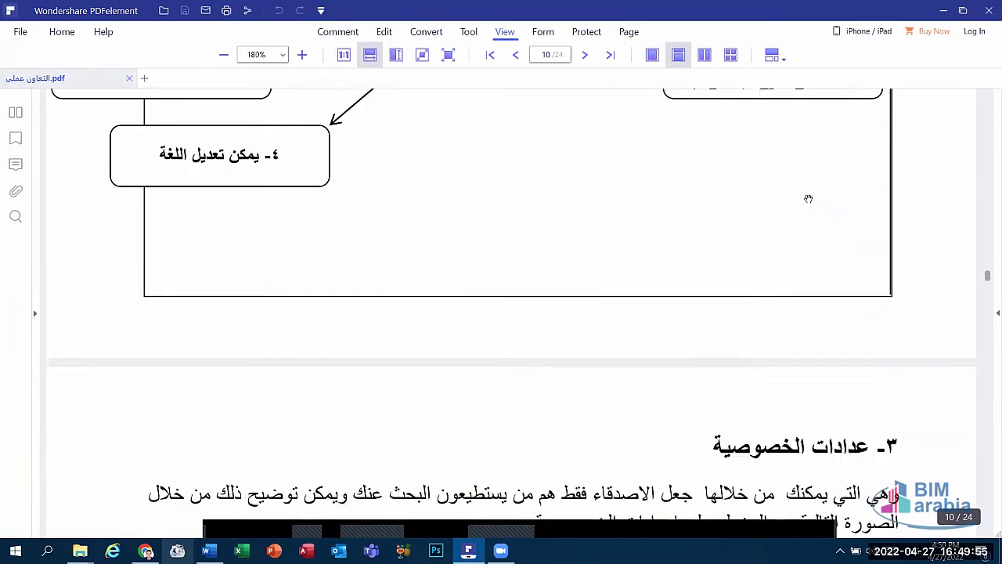
pyautogui.scroll(-7, 809, 199)
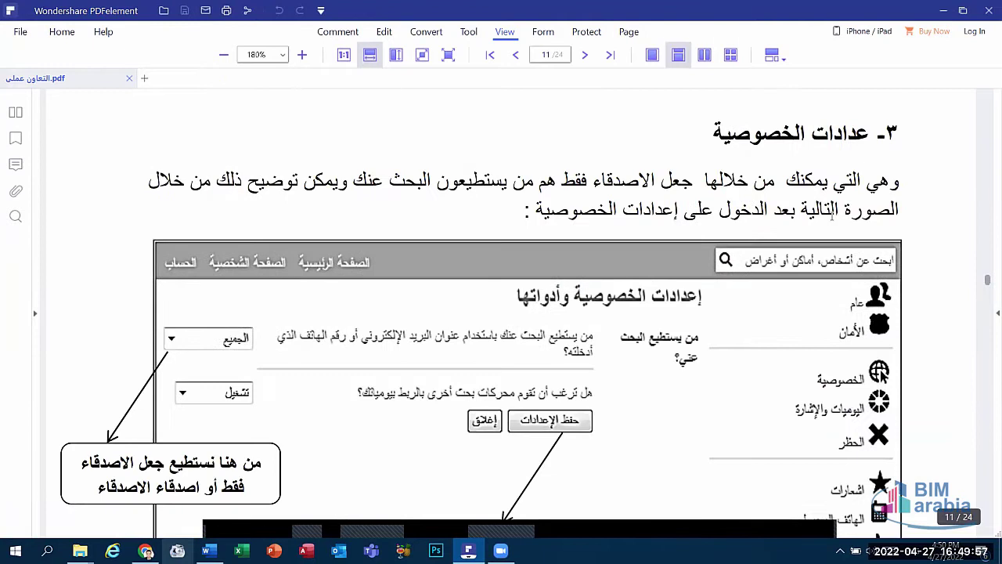
pyautogui.scroll(-2, 648, 274)
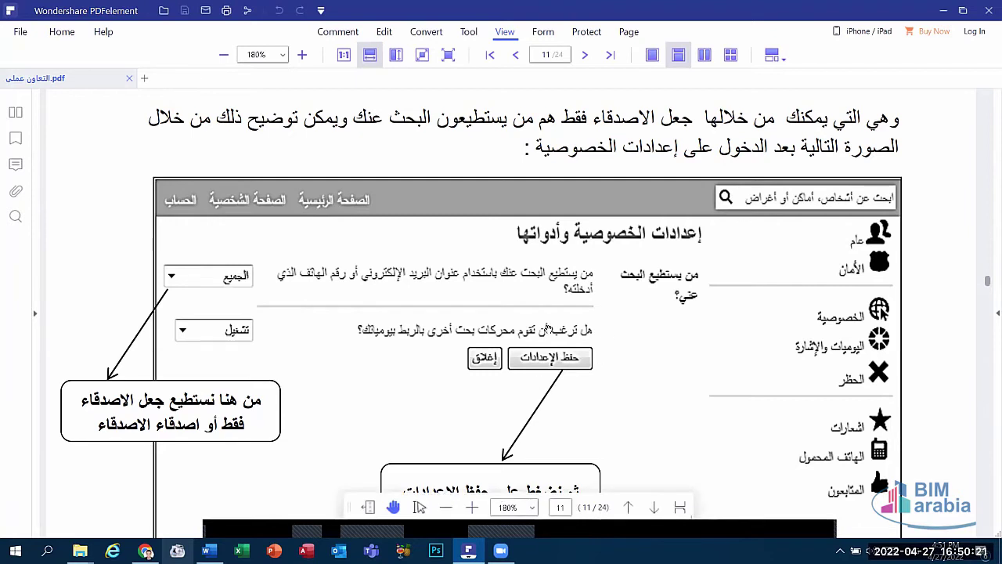
pyautogui.scroll(-4, 609, 334)
# Step: Scroll pages 11–12 past the profile-update and remove-friend examples to '٥- الرد على مشاركة'
pyautogui.scroll(-2, 609, 326)
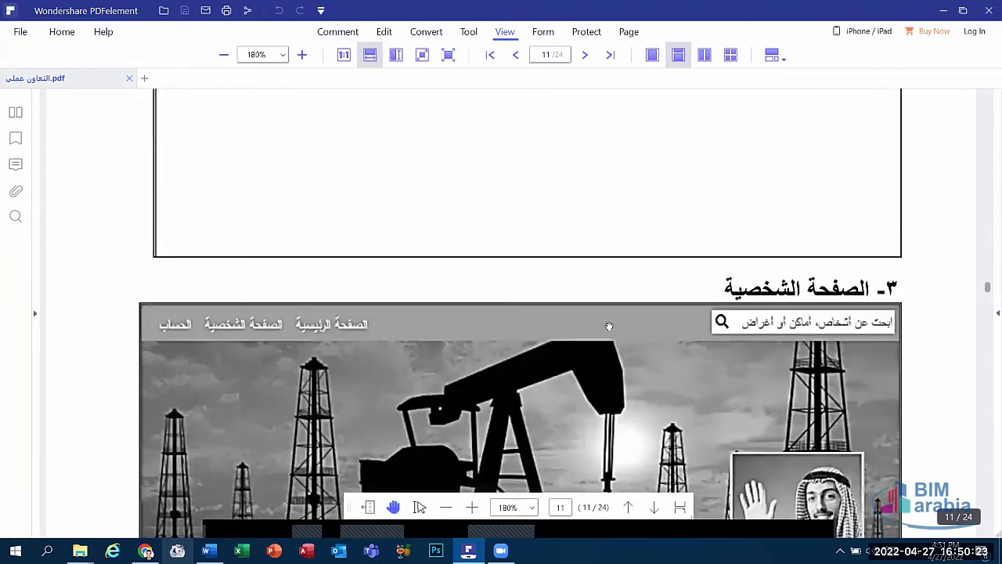
pyautogui.scroll(-3, 609, 325)
pyautogui.scroll(-2, 419, 283)
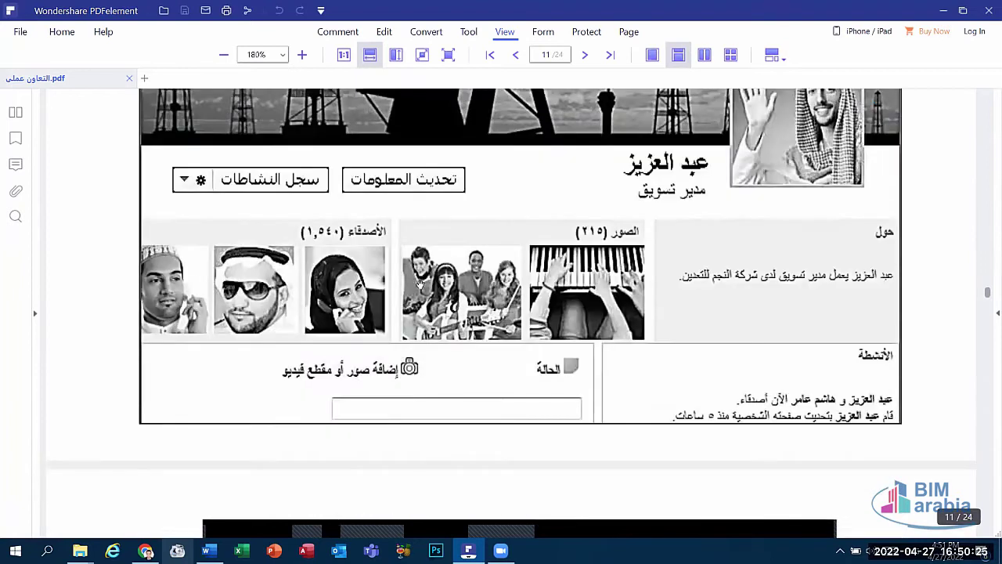
pyautogui.scroll(-2, 593, 299)
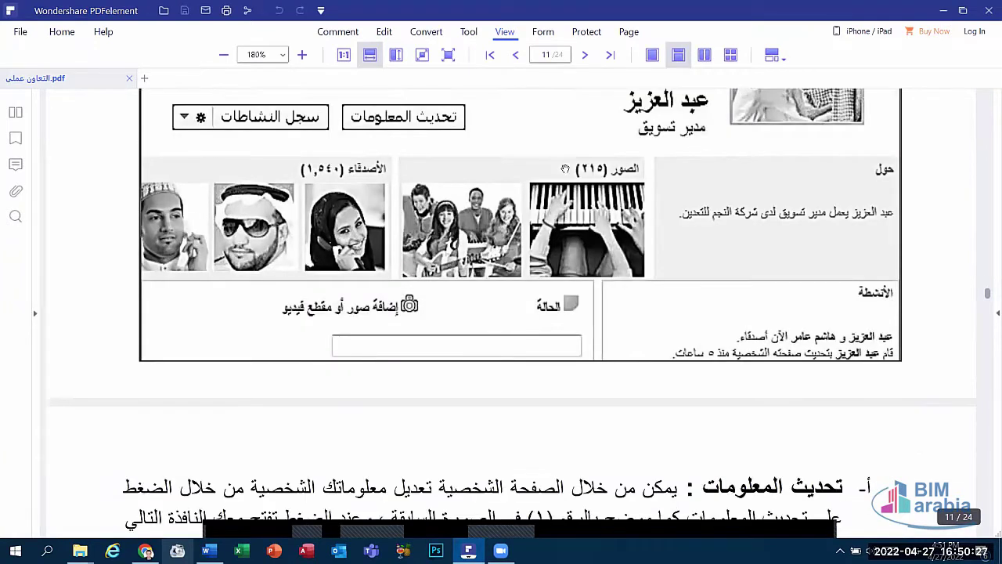
pyautogui.scroll(-3, 565, 166)
pyautogui.scroll(-1, 565, 166)
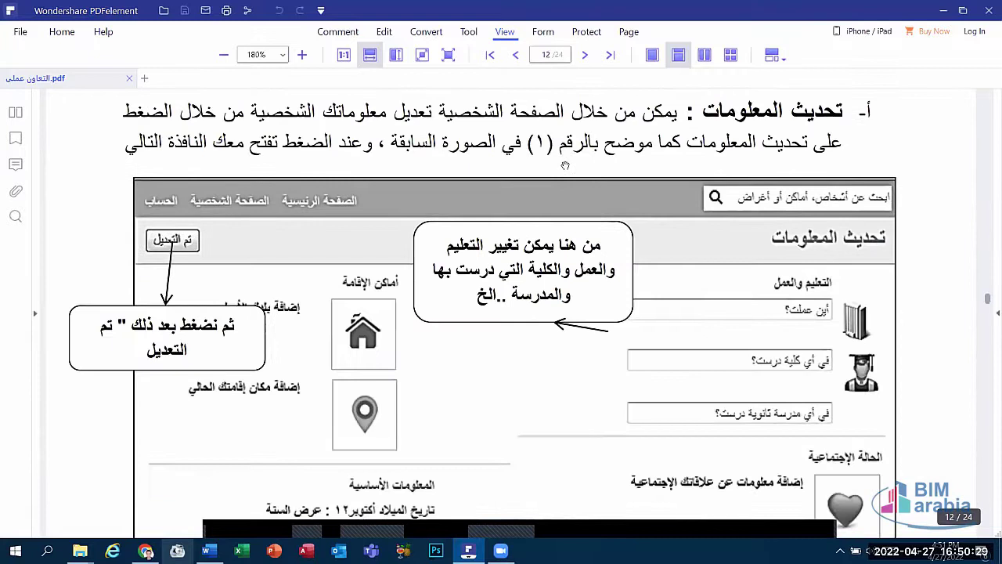
pyautogui.scroll(3, 566, 166)
pyautogui.scroll(2, 548, 195)
pyautogui.scroll(2, 429, 256)
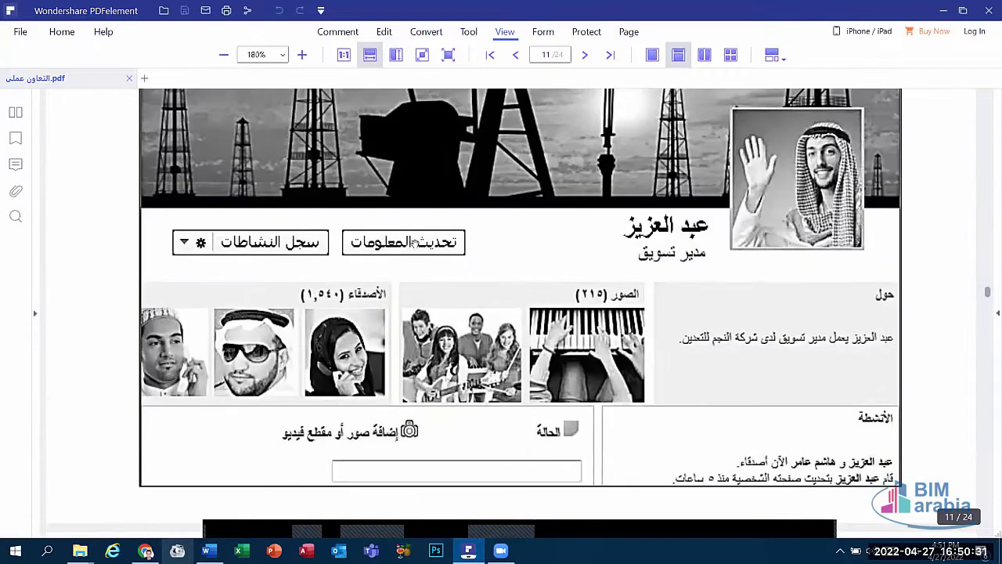
pyautogui.scroll(-2, 474, 245)
pyautogui.scroll(-4, 570, 293)
pyautogui.scroll(-2, 662, 227)
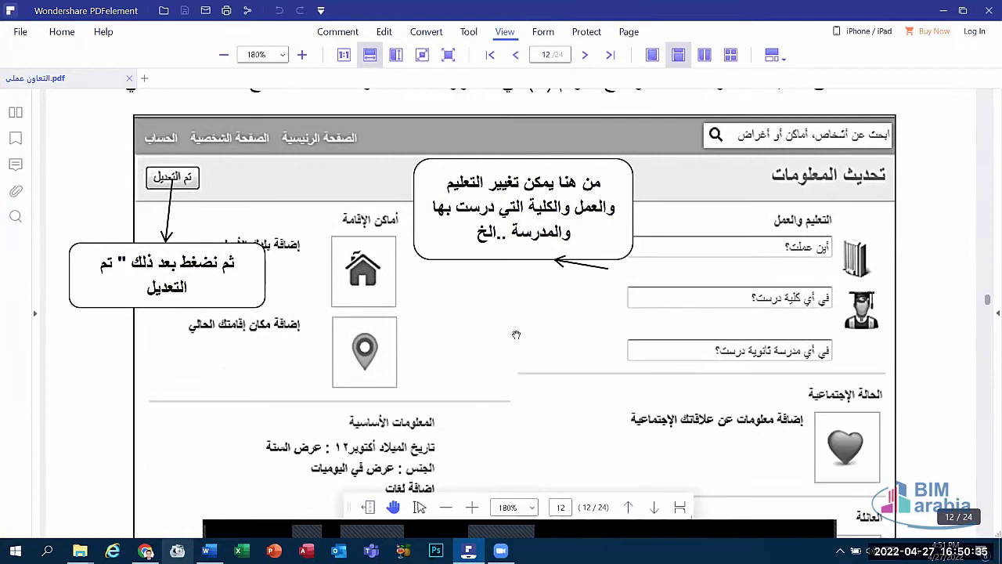
pyautogui.scroll(-3, 610, 334)
pyautogui.scroll(3, 314, 234)
pyautogui.scroll(-4, 529, 278)
pyautogui.scroll(-5, 542, 273)
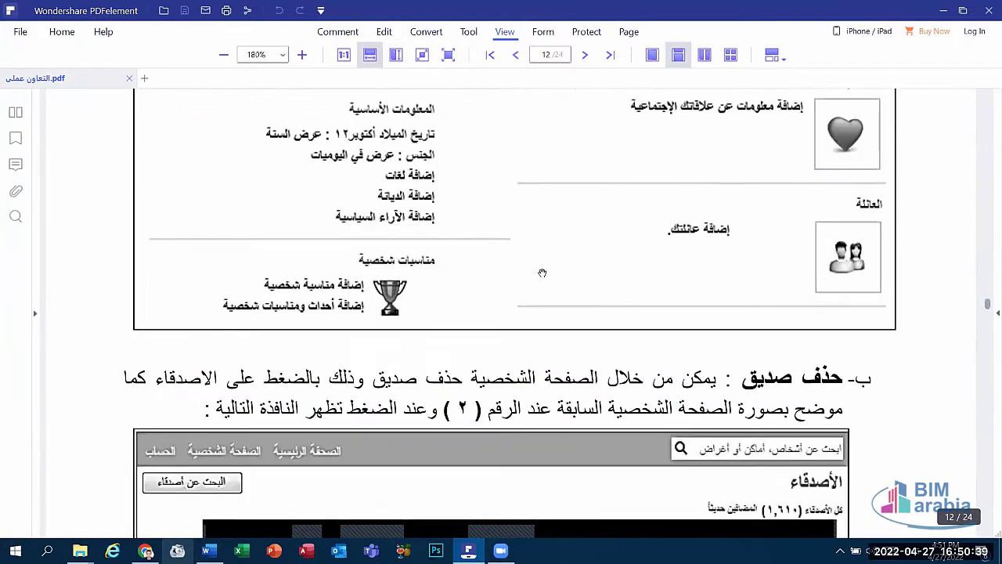
pyautogui.scroll(-6, 542, 272)
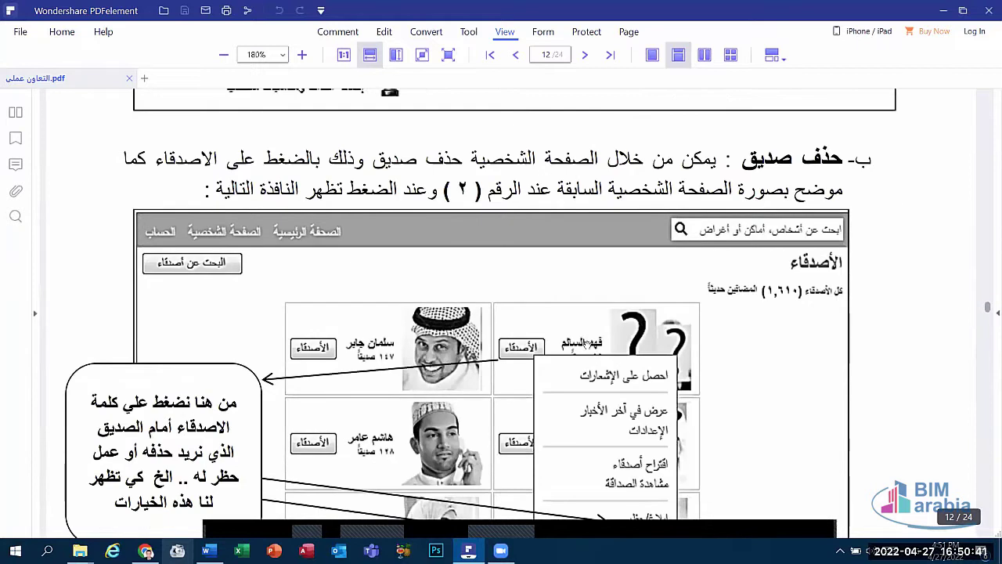
pyautogui.scroll(-2, 587, 343)
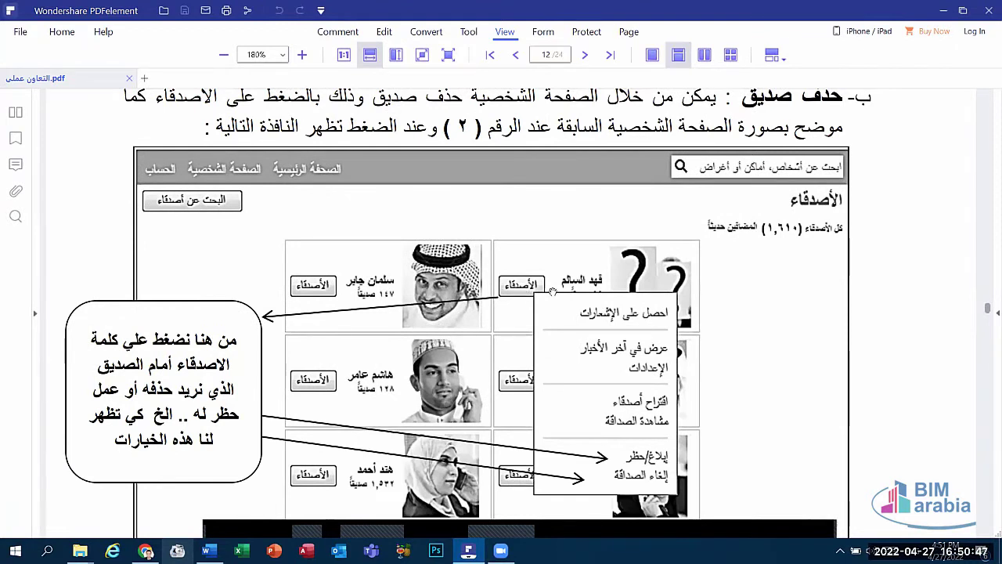
pyautogui.scroll(-3, 553, 292)
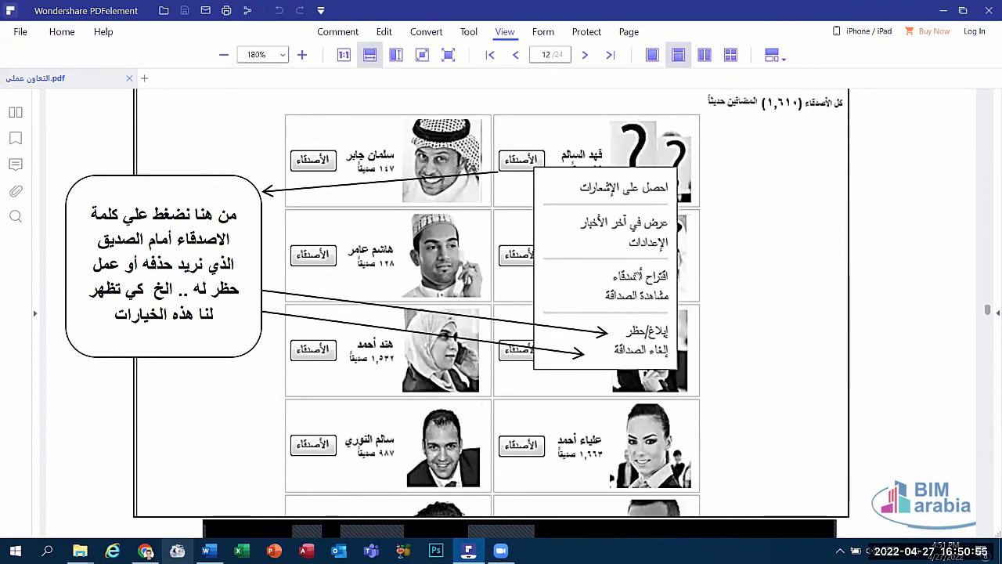
pyautogui.scroll(-5, 563, 260)
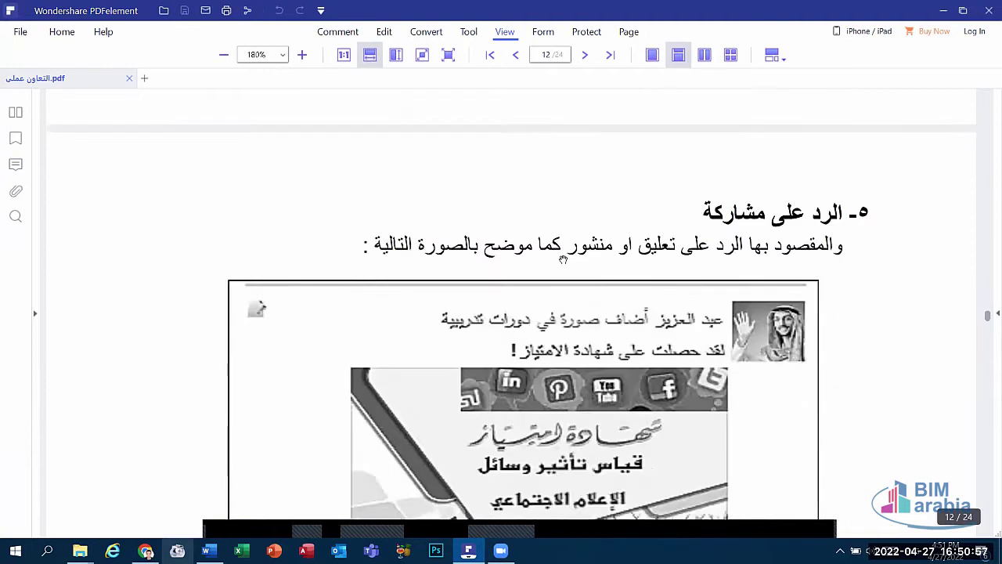
# Step: Scroll through section '٦- حذف منشور أو تعديله' on to page 14's online meetings heading
pyautogui.scroll(-2, 563, 260)
pyautogui.scroll(-1, 563, 260)
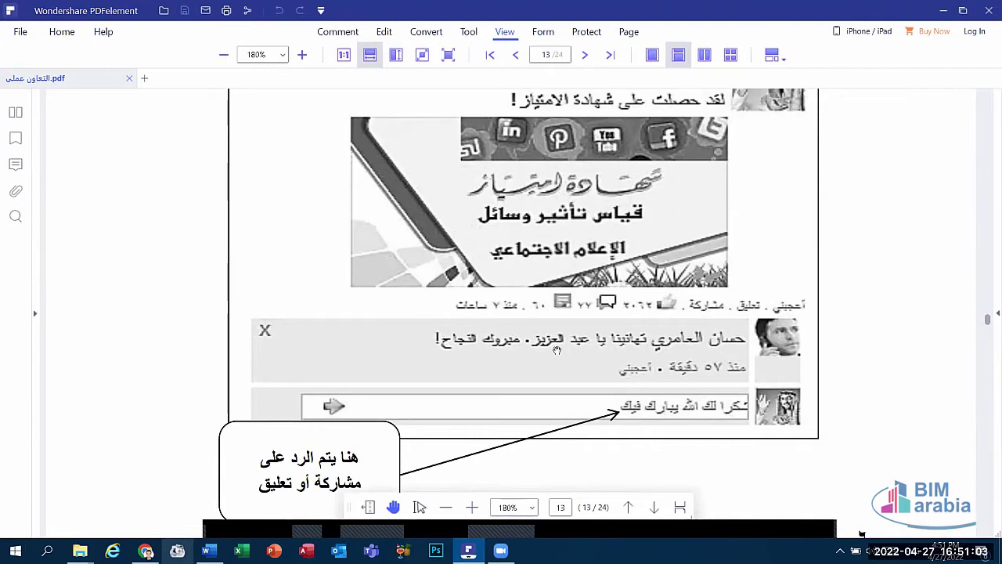
pyautogui.scroll(-5, 605, 387)
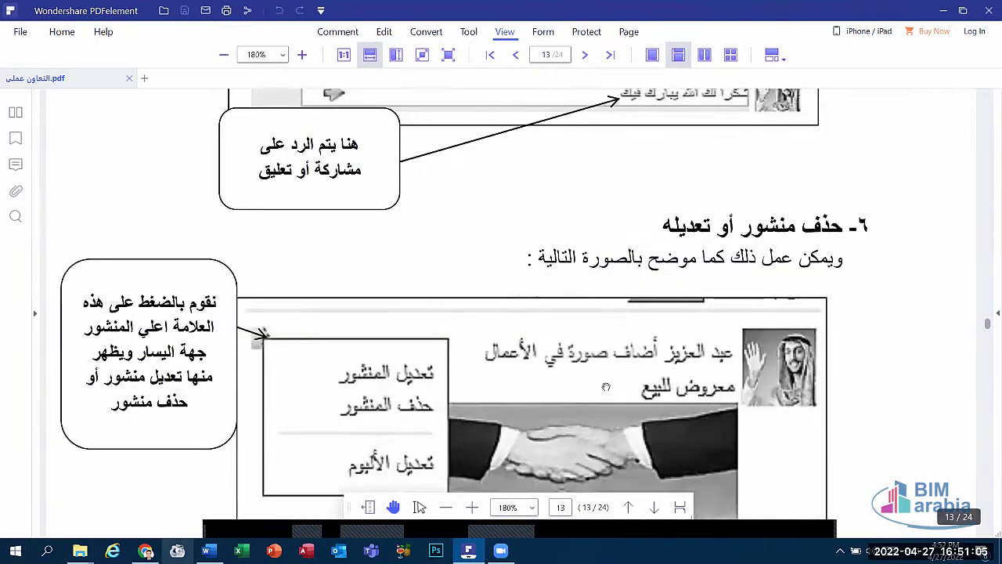
pyautogui.scroll(-3, 495, 270)
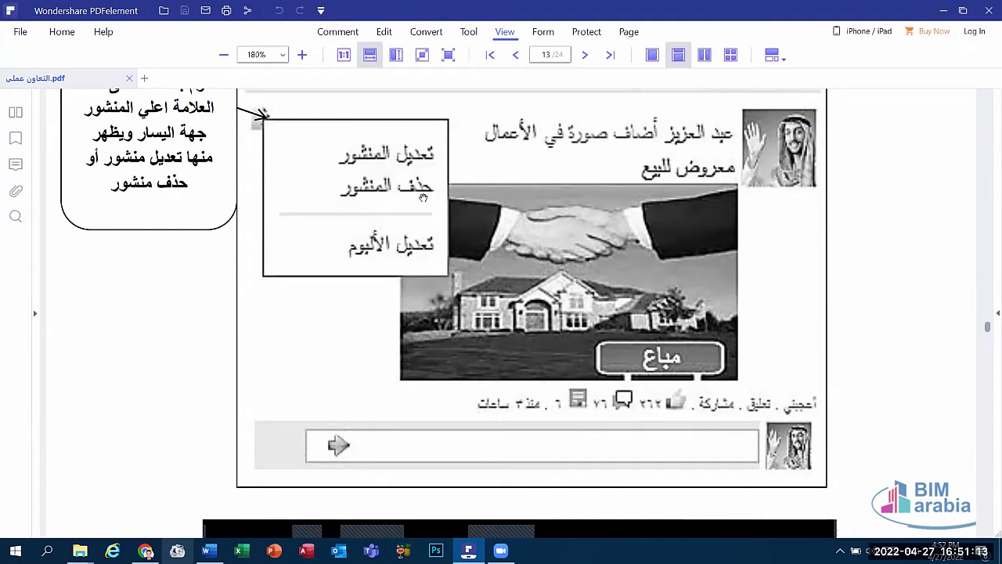
pyautogui.scroll(-2, 577, 290)
pyautogui.scroll(-3, 707, 335)
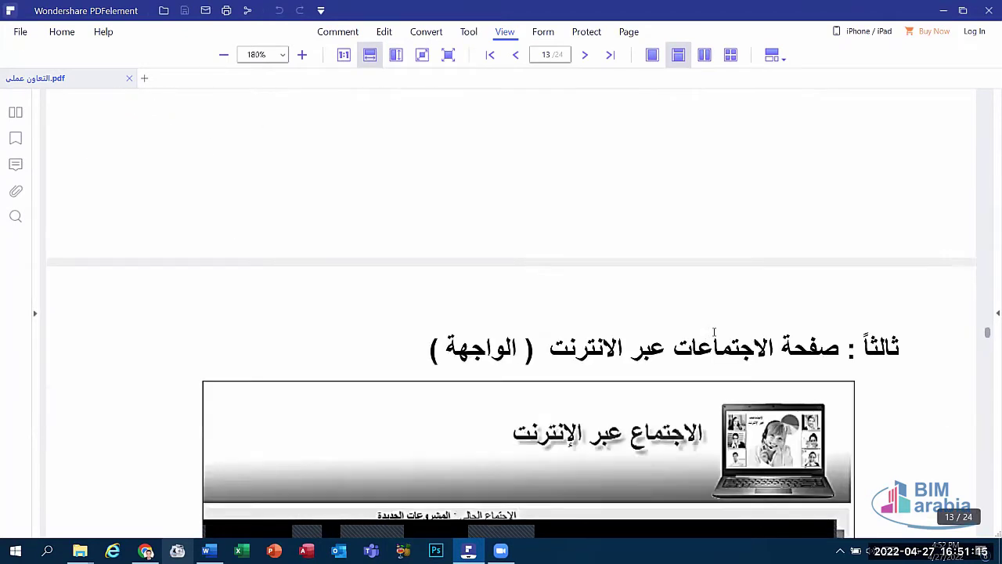
pyautogui.scroll(3, 714, 333)
pyautogui.scroll(2, 765, 316)
pyautogui.scroll(2, 766, 316)
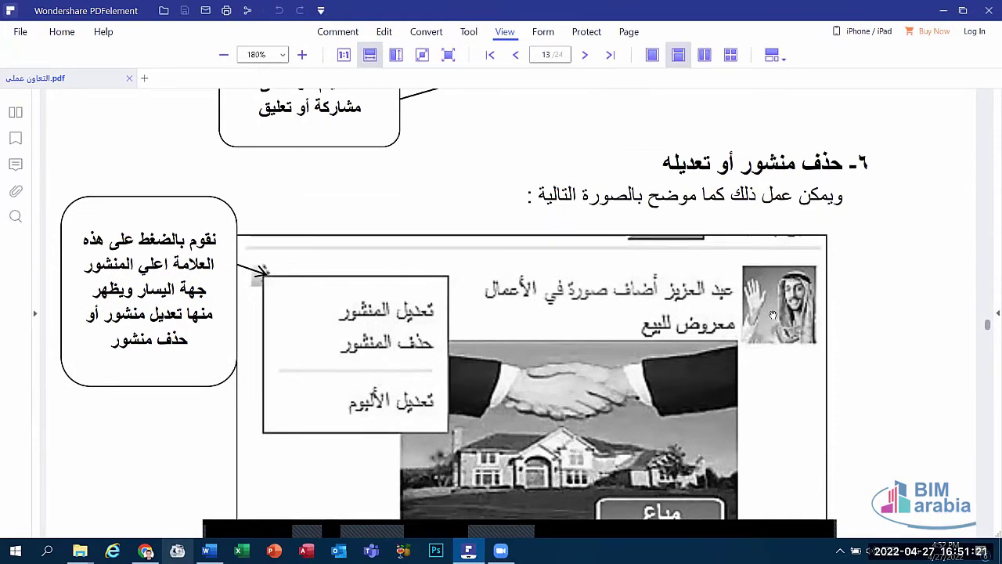
pyautogui.scroll(-2, 766, 315)
pyautogui.scroll(-2, 721, 313)
pyautogui.scroll(-3, 706, 315)
# Step: Pan to page 14's participant list and chart, then launch a new Word window
pyautogui.moveTo(707, 316); pyautogui.dragTo(697, 171)
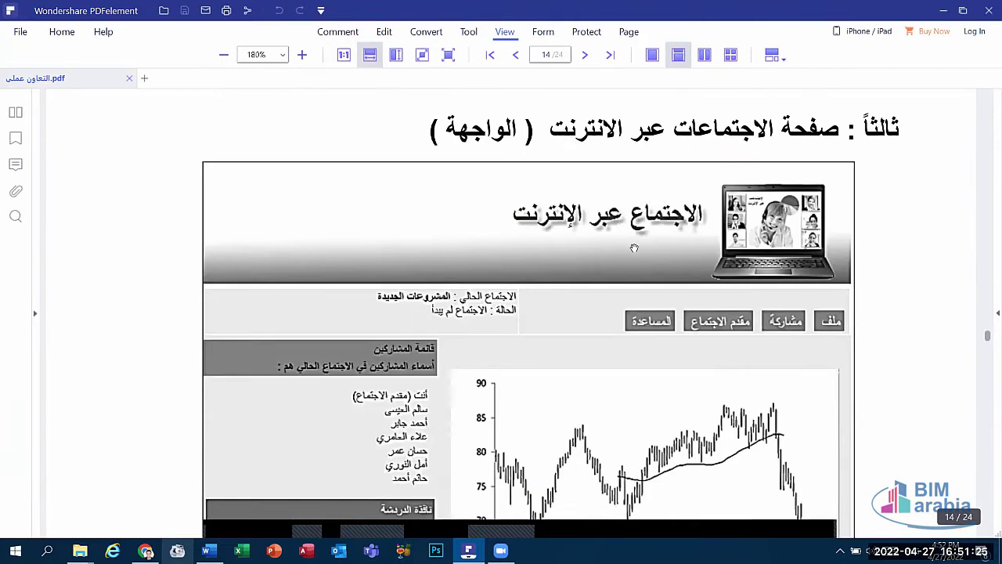
pyautogui.moveTo(666, 507)
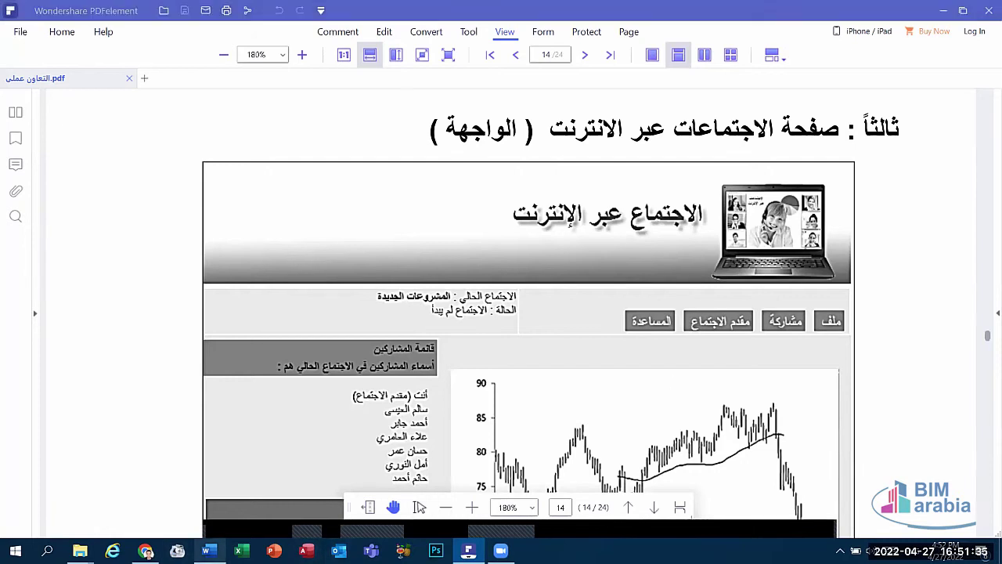
pyautogui.rightClick(207, 550)
pyautogui.click(199, 483)
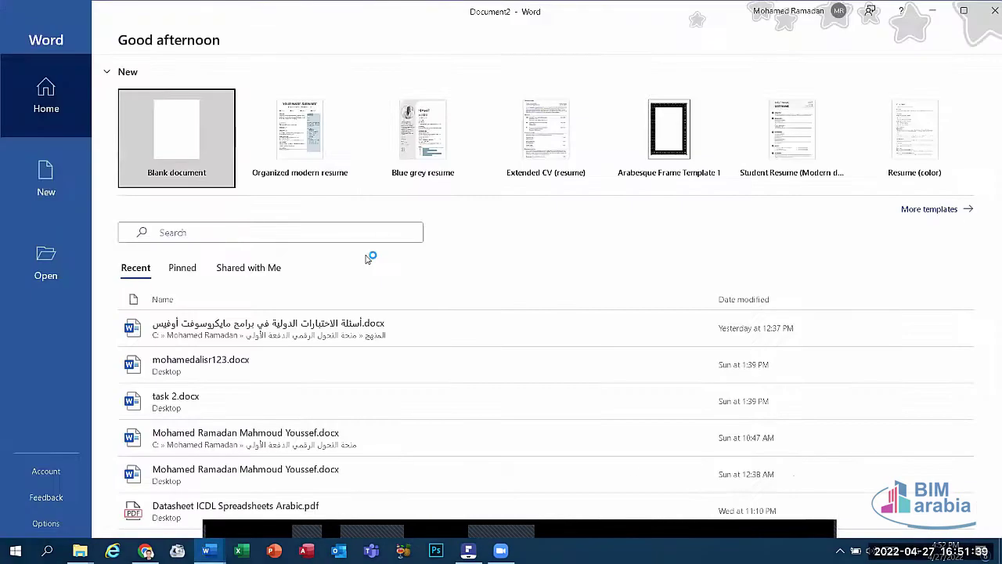
# Step: Create a blank Word document, browse the File > New templates, then close Word
pyautogui.click(217, 131)
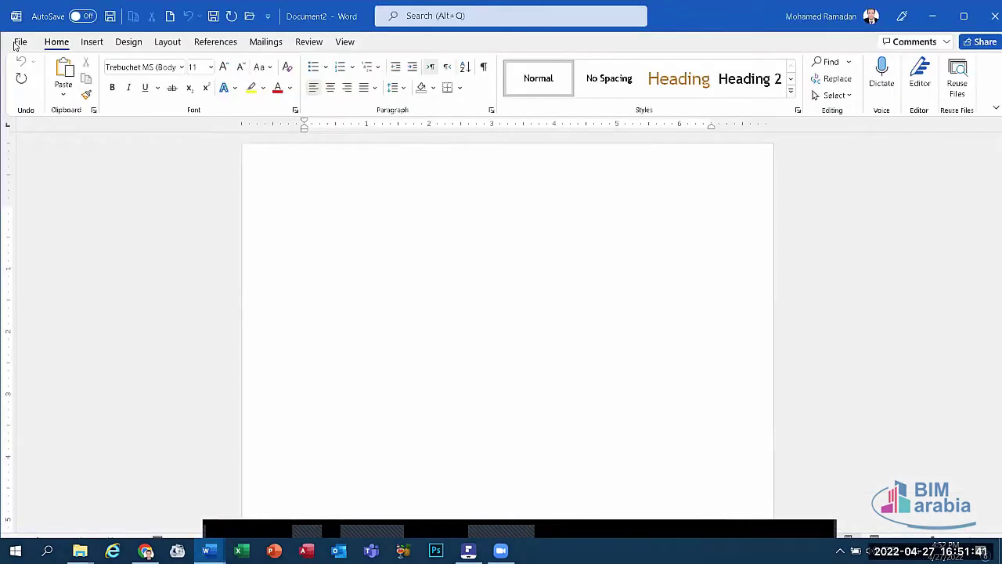
pyautogui.click(19, 41)
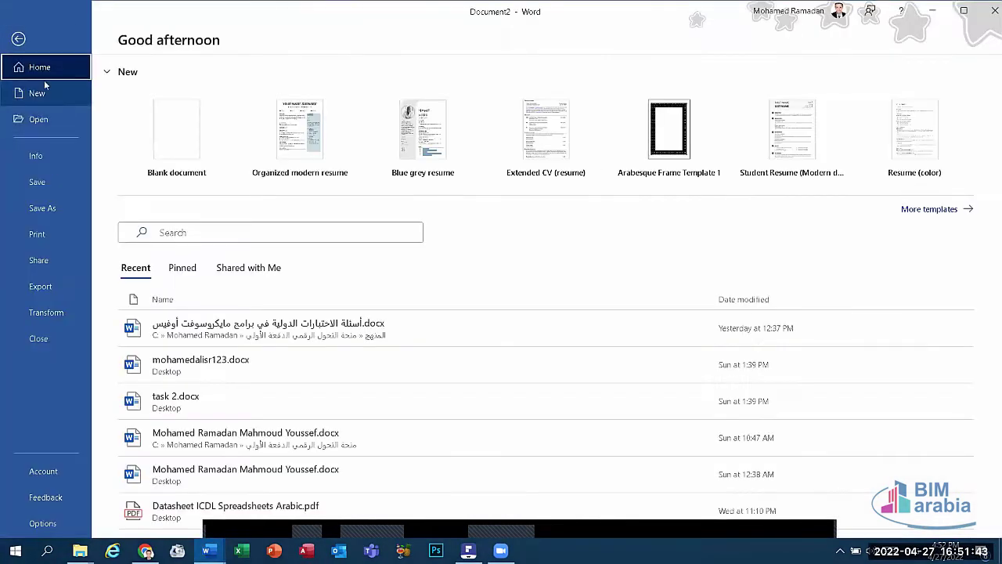
pyautogui.click(47, 94)
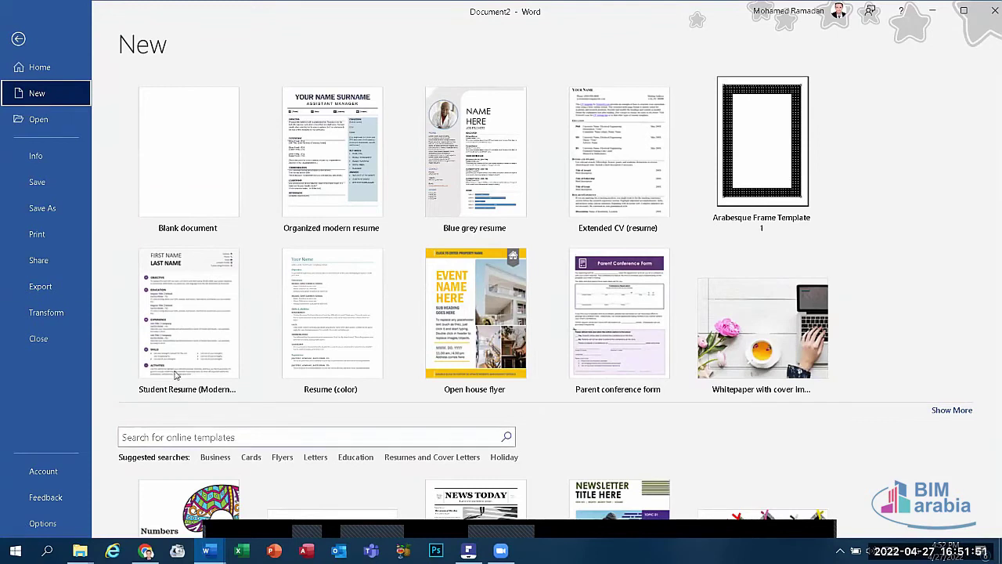
pyautogui.click(988, 9)
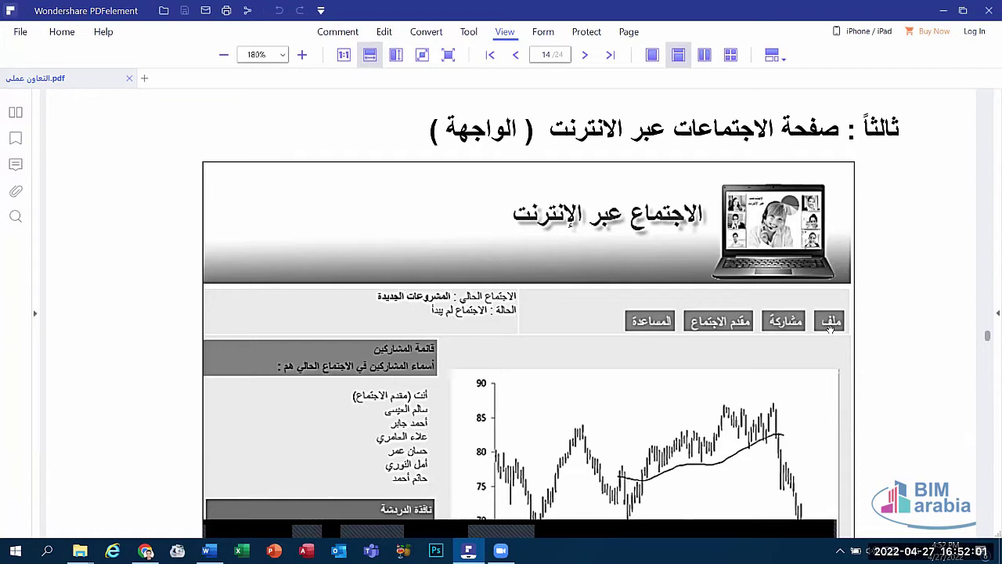
# Step: Scroll past page 14 to the page-15 heading 'ب- بدء الاجتماع الحالي' and its File-menu illustration
pyautogui.moveTo(562, 526)
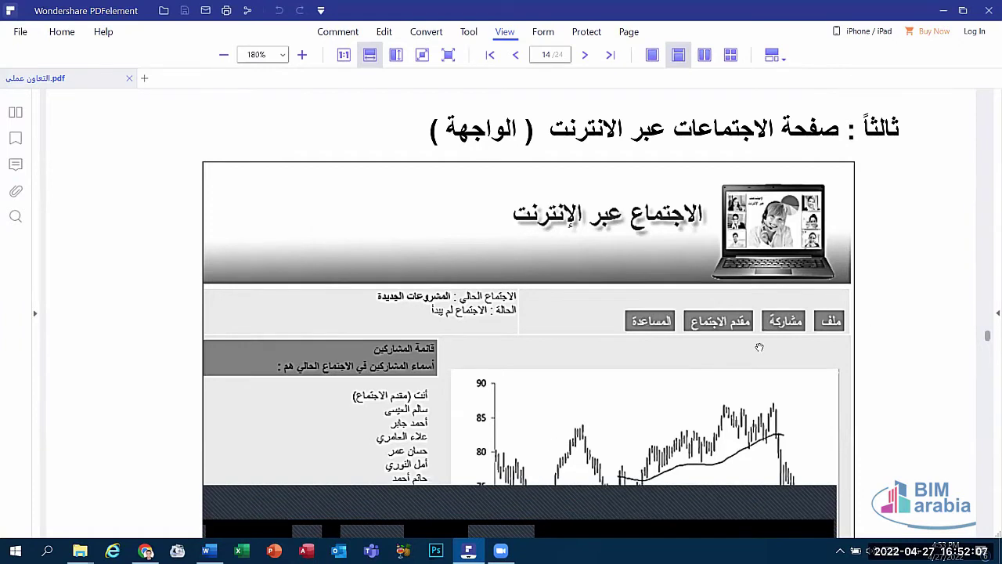
pyautogui.scroll(-2, 760, 347)
pyautogui.scroll(-2, 772, 329)
pyautogui.scroll(-1, 781, 311)
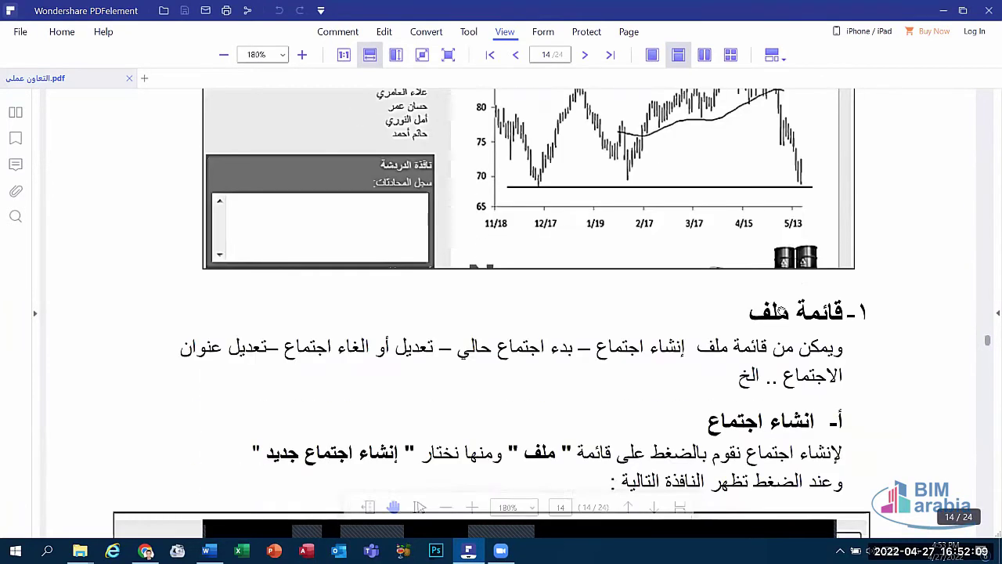
pyautogui.scroll(-2, 781, 312)
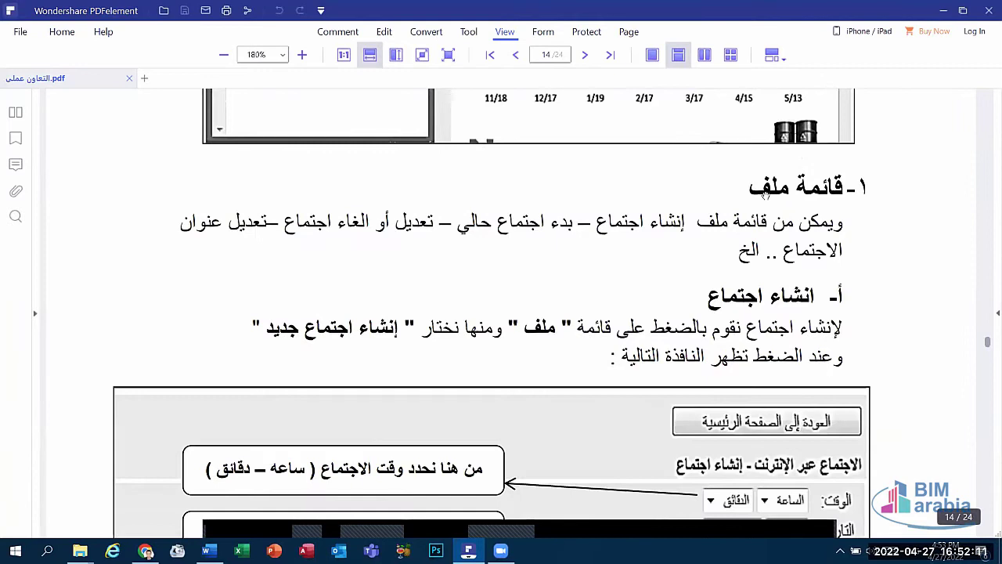
pyautogui.scroll(-2, 778, 258)
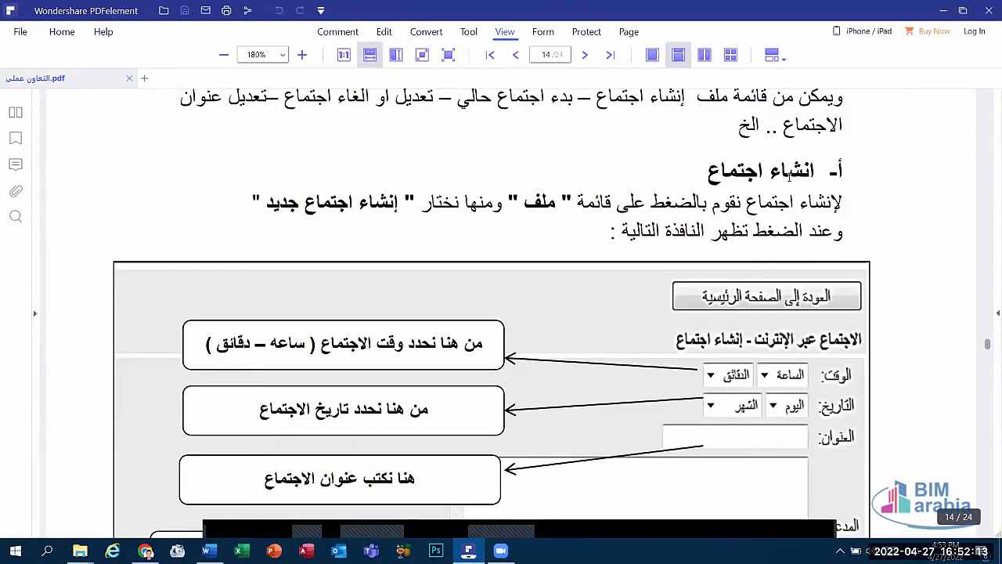
pyautogui.scroll(1, 738, 176)
pyautogui.scroll(3, 738, 175)
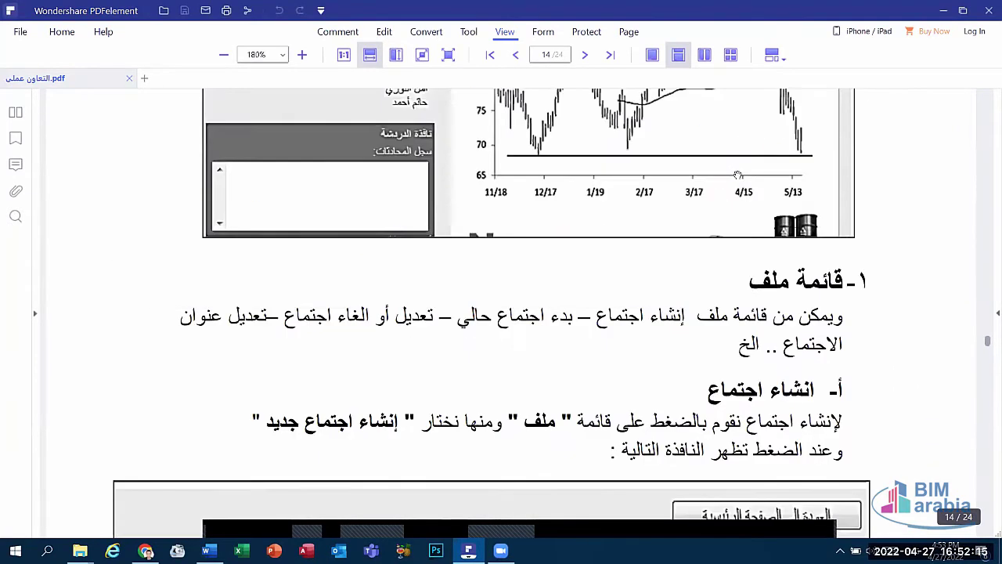
pyautogui.scroll(2, 738, 177)
pyautogui.scroll(-4, 738, 180)
pyautogui.scroll(-7, 738, 183)
pyautogui.scroll(-5, 739, 183)
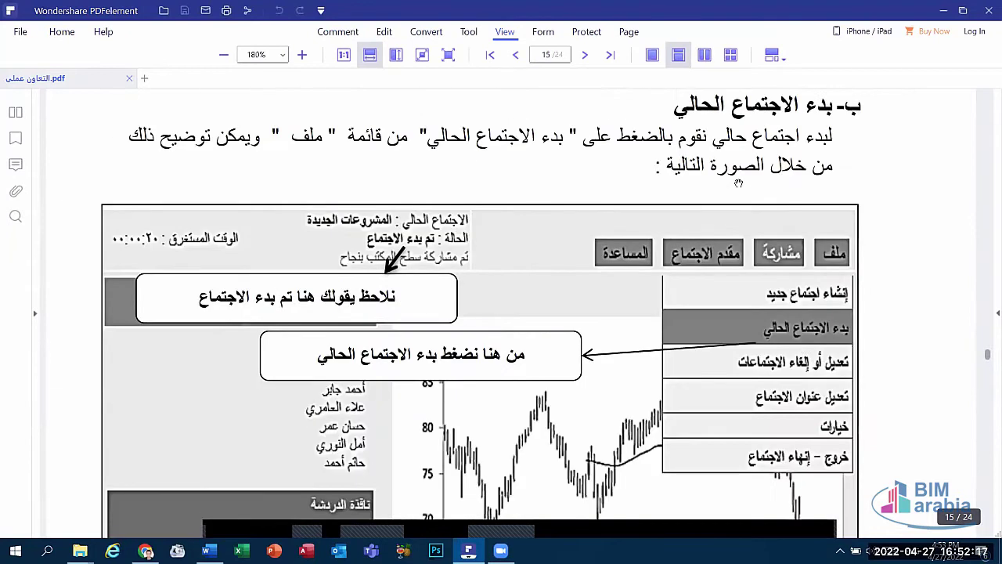
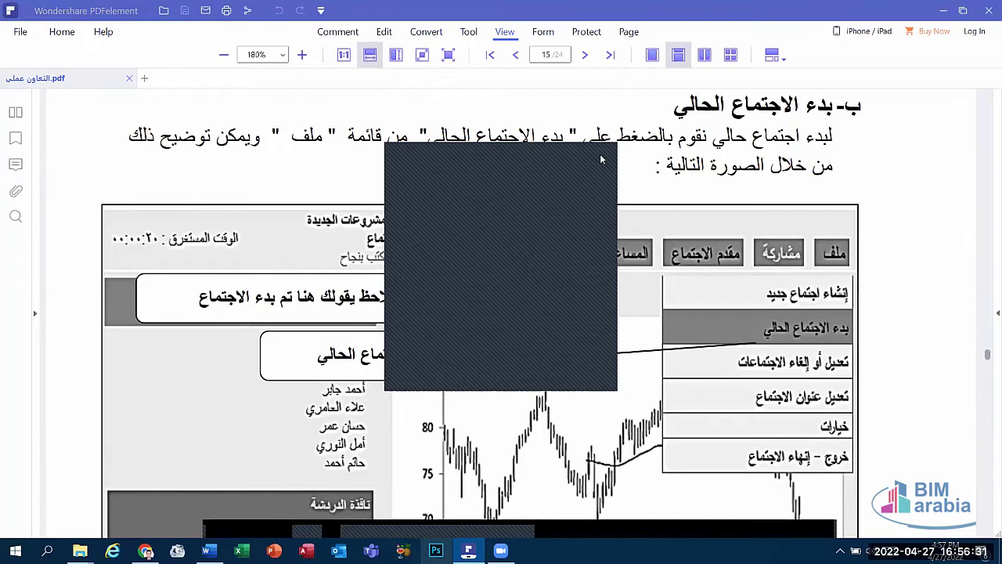
# Step: Close the overlay panel and scroll to page 15's 'edit or delete a meeting' section
pyautogui.click(601, 160)
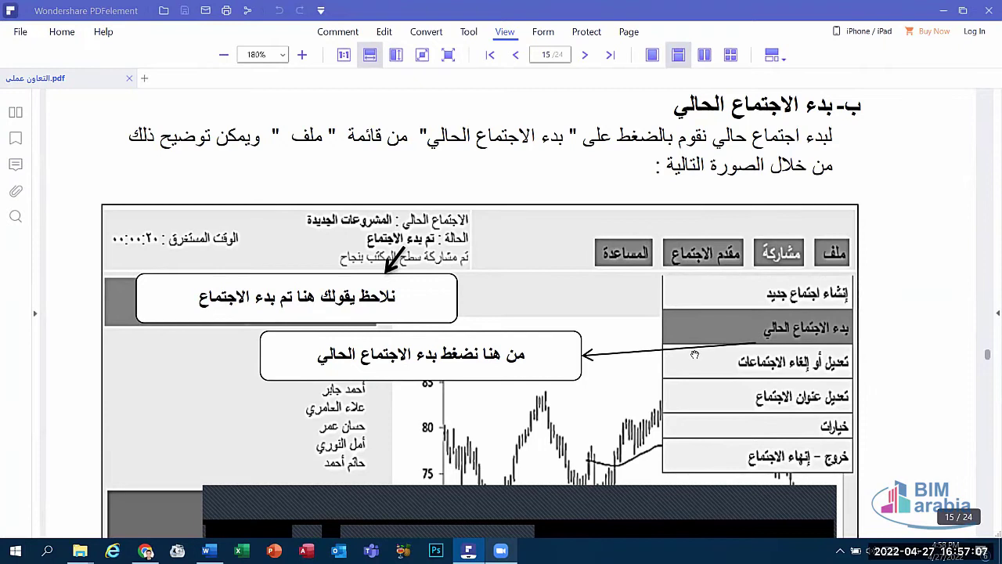
pyautogui.scroll(-3, 694, 355)
pyautogui.scroll(2, 694, 354)
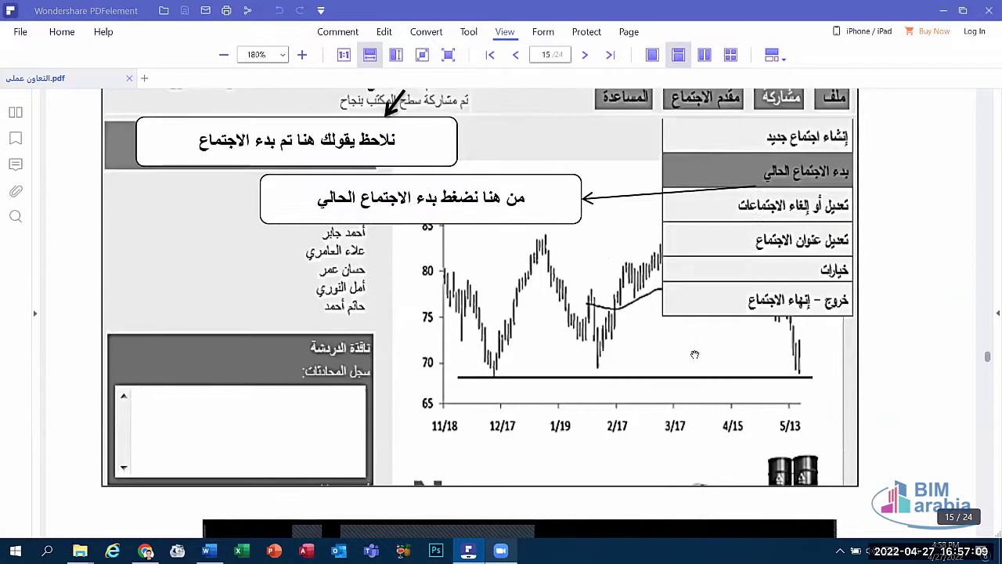
pyautogui.scroll(-3, 694, 354)
pyautogui.scroll(-1, 697, 351)
pyautogui.scroll(2, 697, 351)
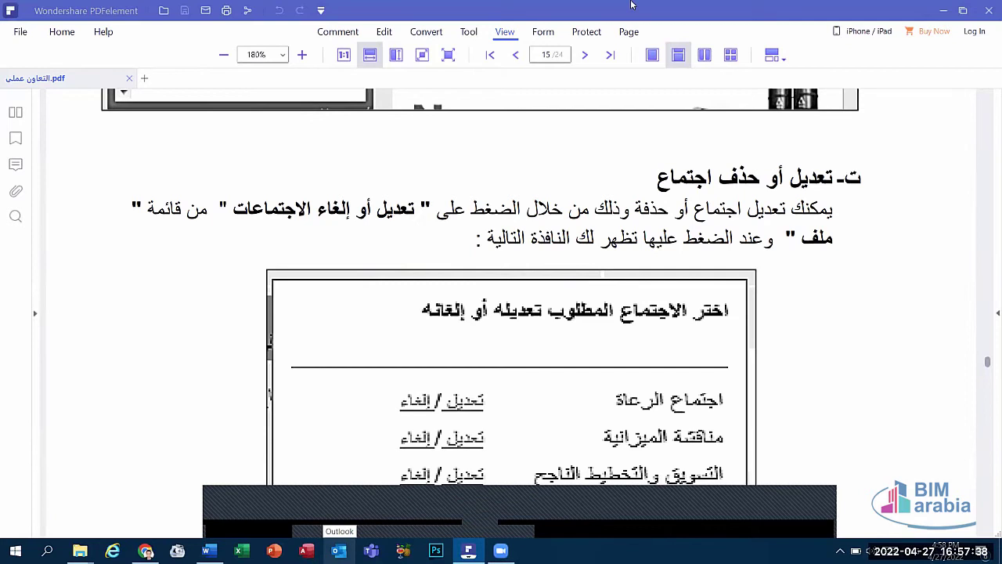
# Step: Close the popup over the meeting list, then scroll to page 16's edit-meeting dialog figure
pyautogui.scroll(5, 803, 205)
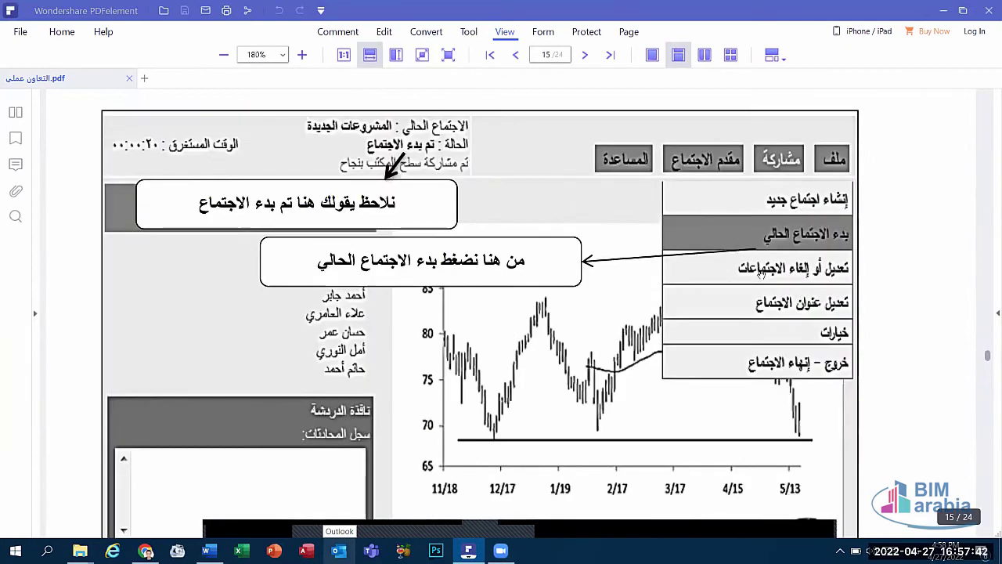
pyautogui.scroll(-2, 761, 272)
pyautogui.scroll(-2, 744, 275)
pyautogui.scroll(-3, 720, 275)
pyautogui.scroll(-1, 688, 279)
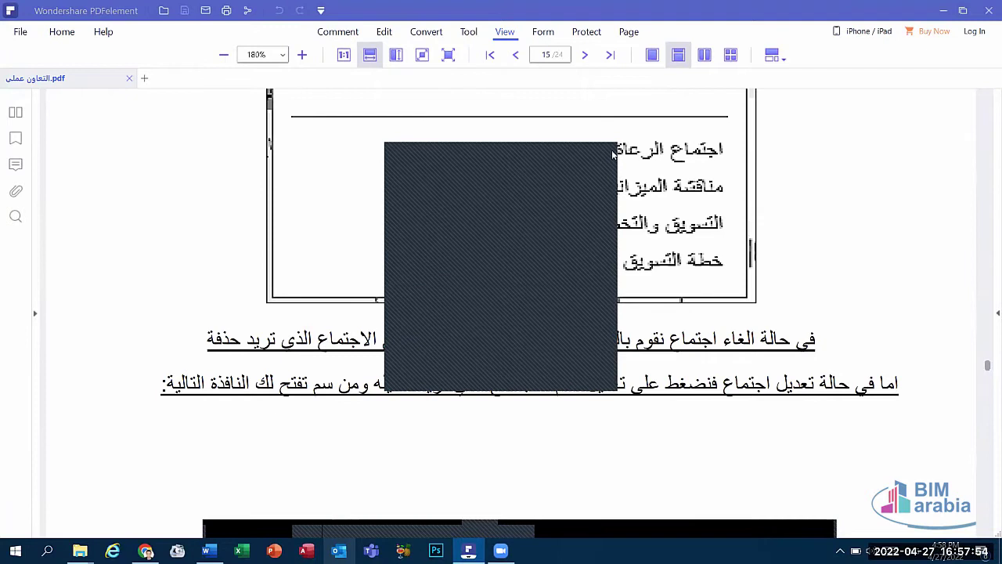
pyautogui.click(614, 153)
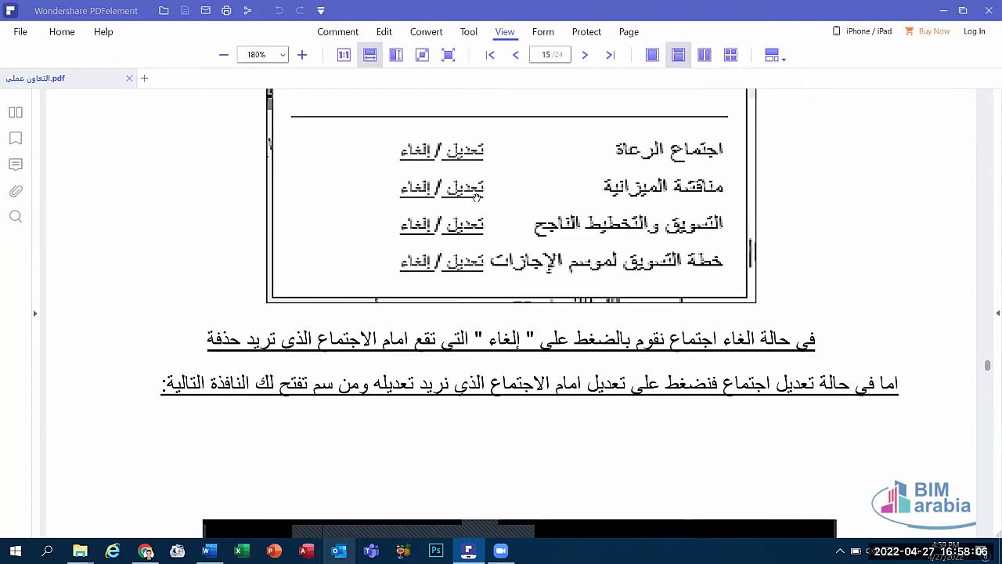
pyautogui.scroll(-3, 477, 197)
pyautogui.scroll(-3, 493, 199)
# Step: Scroll back up through the meeting-editing pages 15–16
pyautogui.scroll(1, 509, 201)
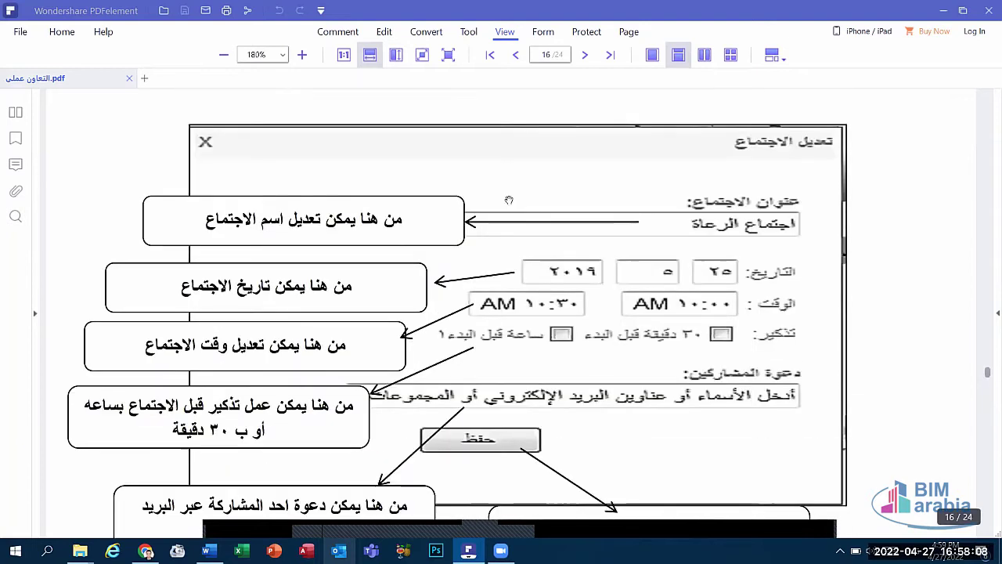
pyautogui.scroll(-2, 559, 223)
pyautogui.scroll(1, 559, 222)
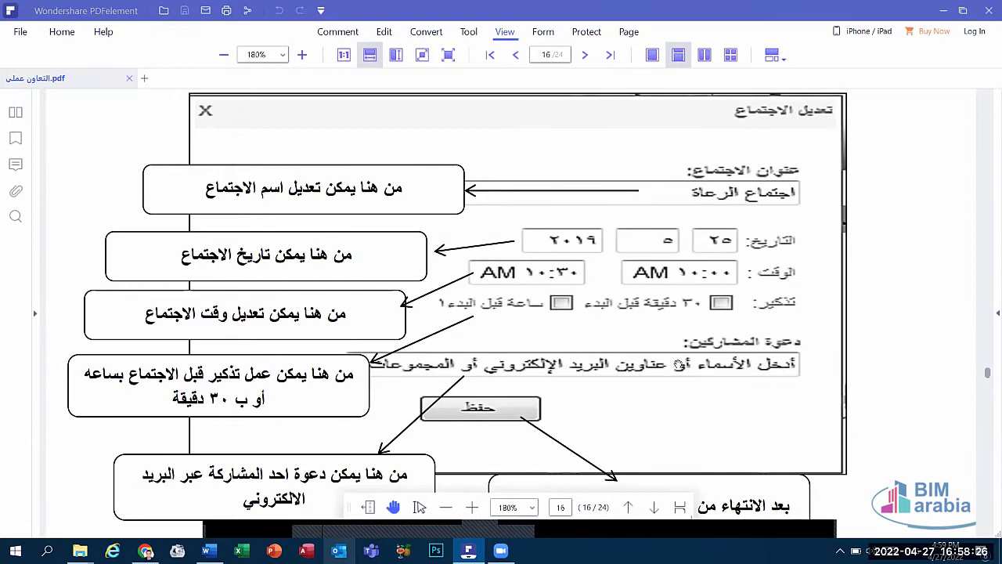
pyautogui.scroll(-1, 678, 362)
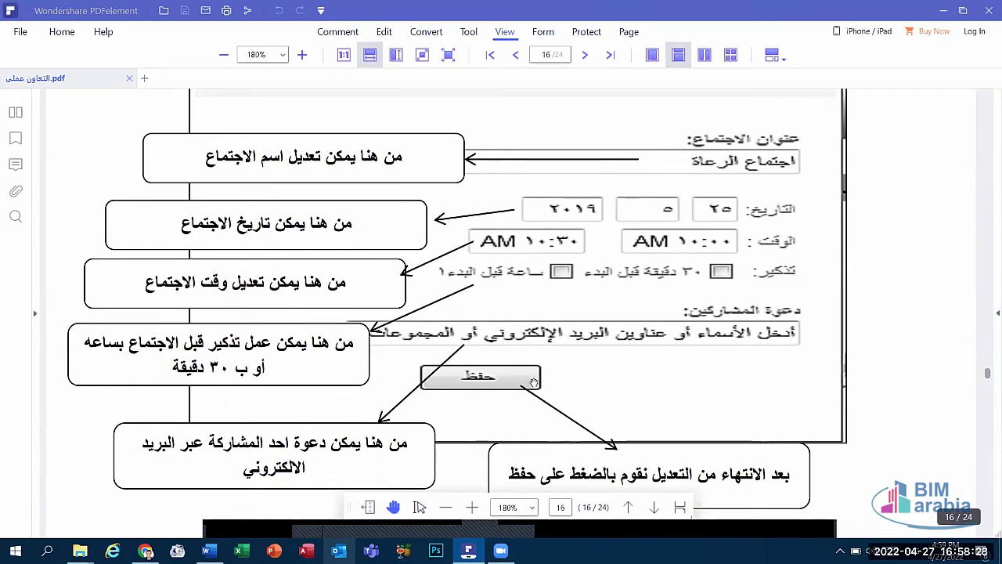
pyautogui.scroll(3, 501, 380)
pyautogui.scroll(6, 575, 290)
pyautogui.scroll(4, 626, 266)
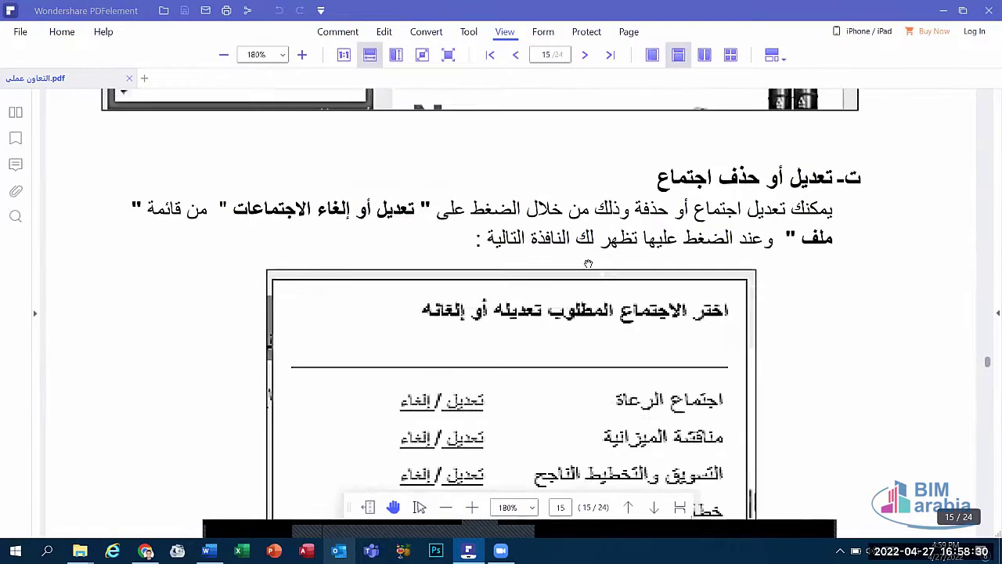
pyautogui.scroll(6, 783, 235)
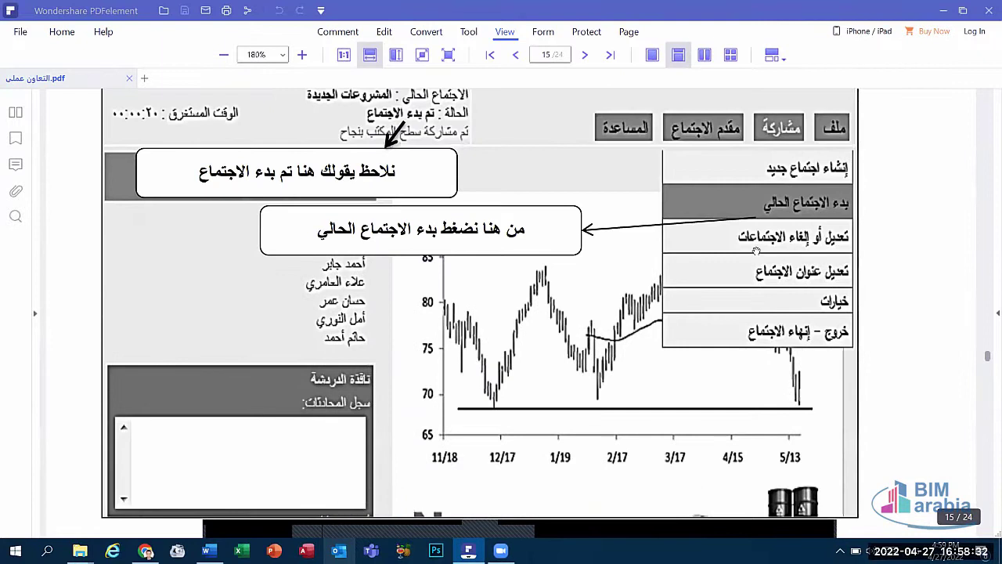
# Step: Scroll down to page 16's '2- قائمة مشاركة' desktop-sharing section
pyautogui.scroll(-3, 756, 250)
pyautogui.scroll(-5, 757, 251)
pyautogui.scroll(-3, 756, 251)
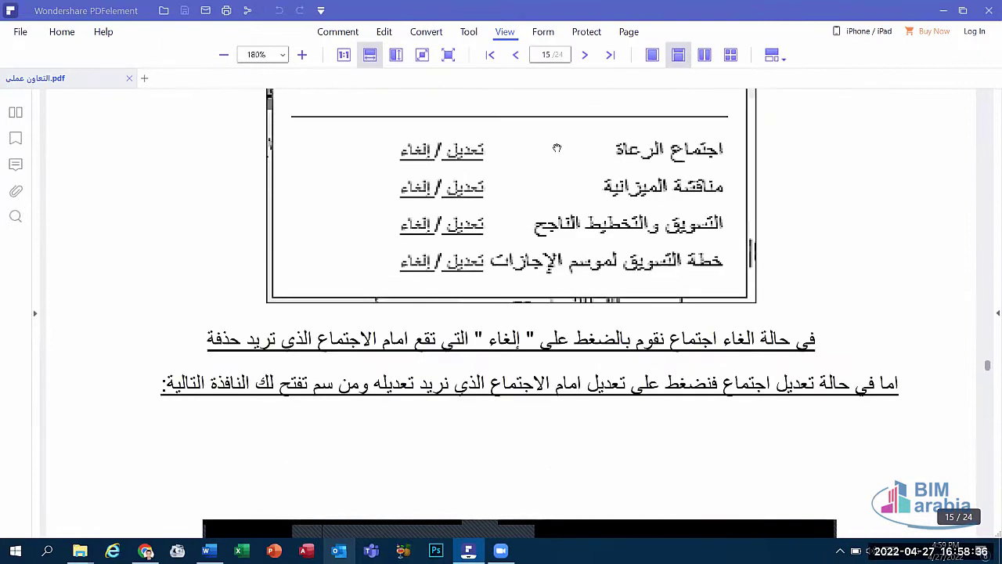
pyautogui.scroll(-4, 532, 224)
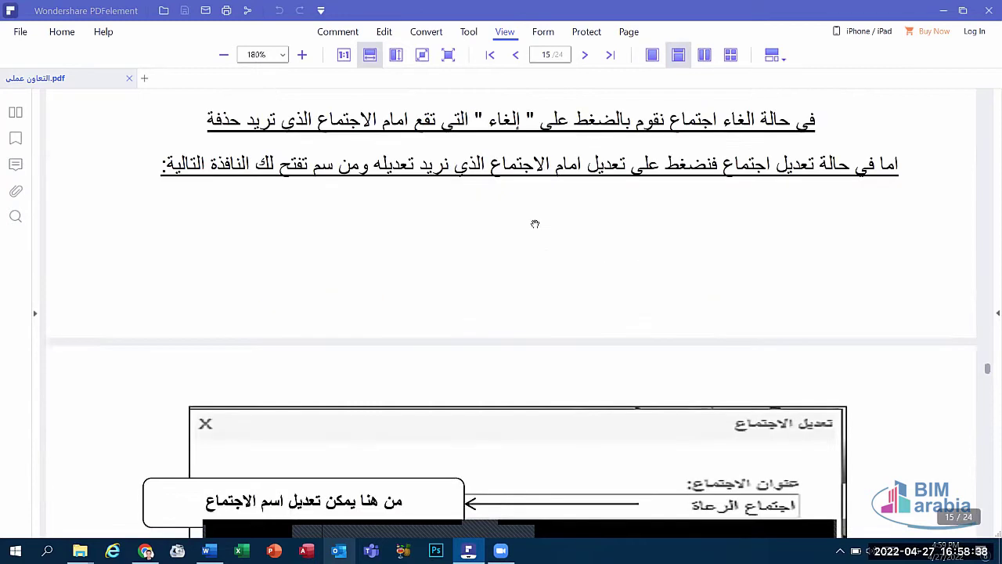
pyautogui.scroll(-8, 532, 224)
pyautogui.scroll(-4, 541, 242)
pyautogui.scroll(-4, 541, 242)
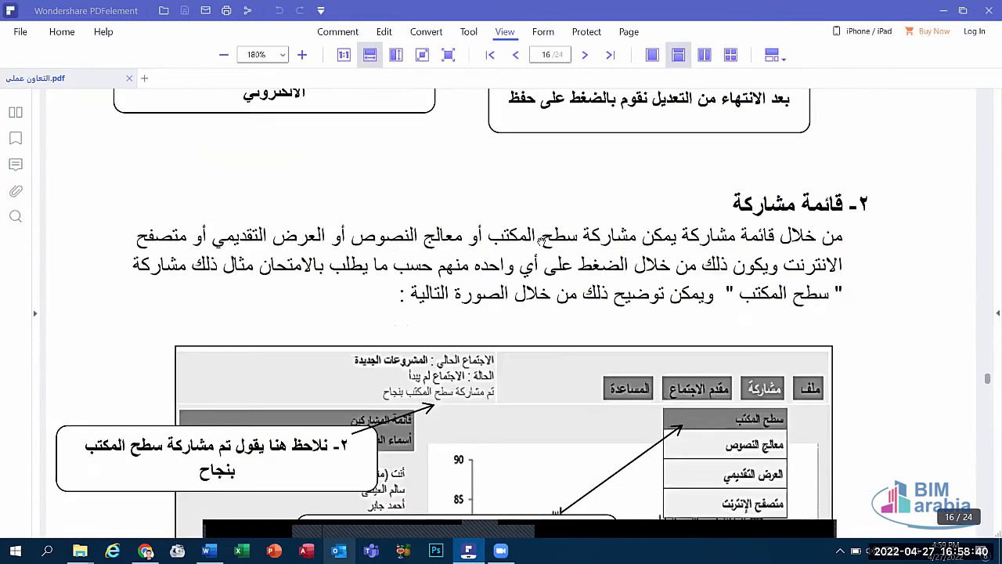
# Step: Minimize the PDFelement window so the Windows desktop icons show
pyautogui.scroll(-2, 541, 242)
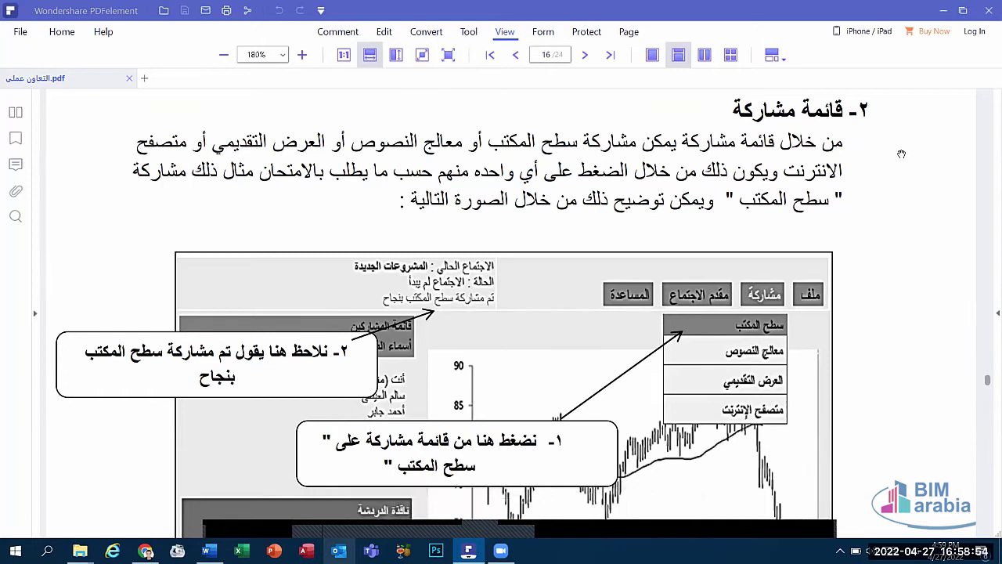
pyautogui.click(943, 10)
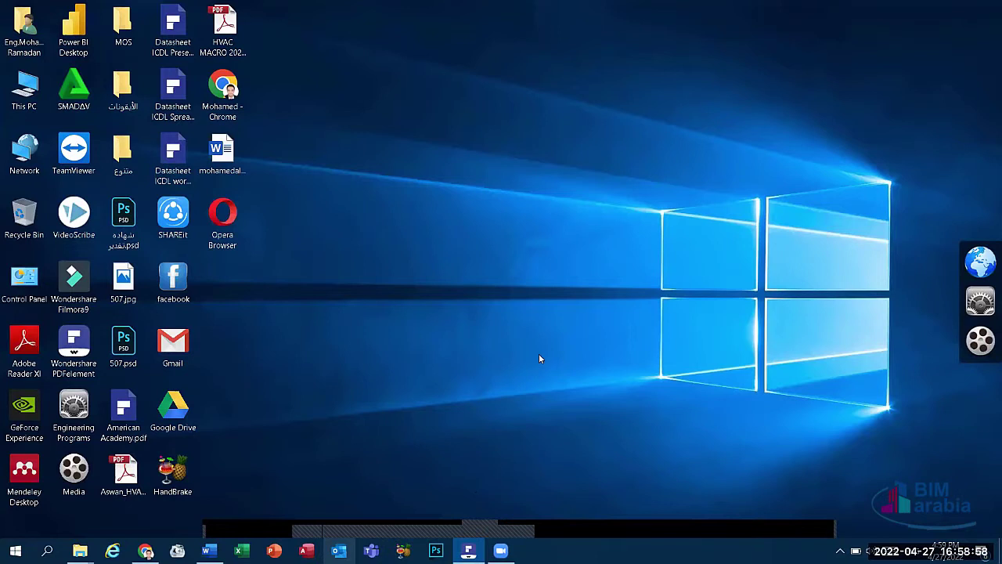
# Step: Switch back to PDFelement with Alt+Tab, showing page 16's Share menu section again
pyautogui.hotkey('alt', 'Tab')
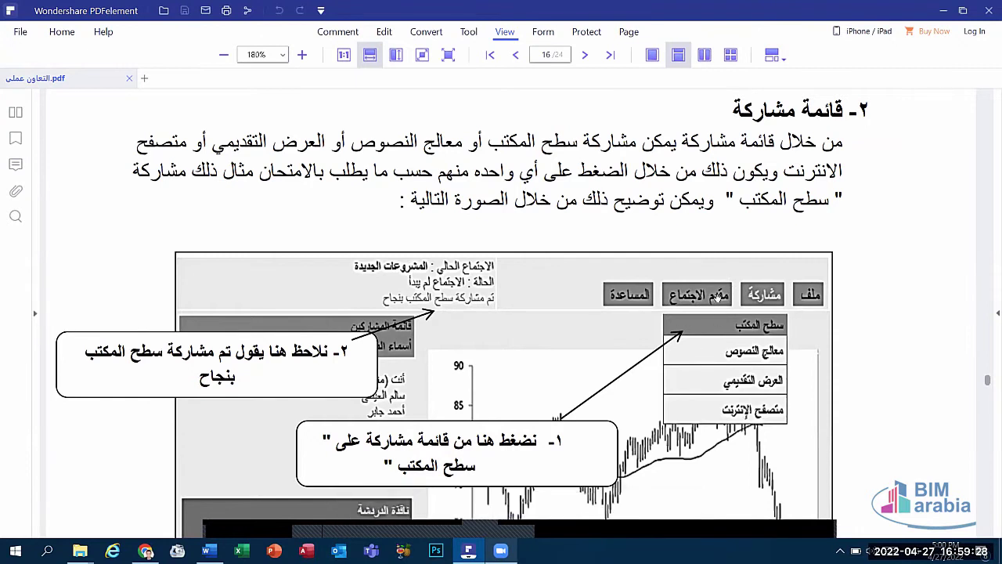
# Step: Scroll past the chat-window figure to the 'رابعاً : التعلم عبر الانترنت ( الواجهة )' section
pyautogui.scroll(-3, 716, 300)
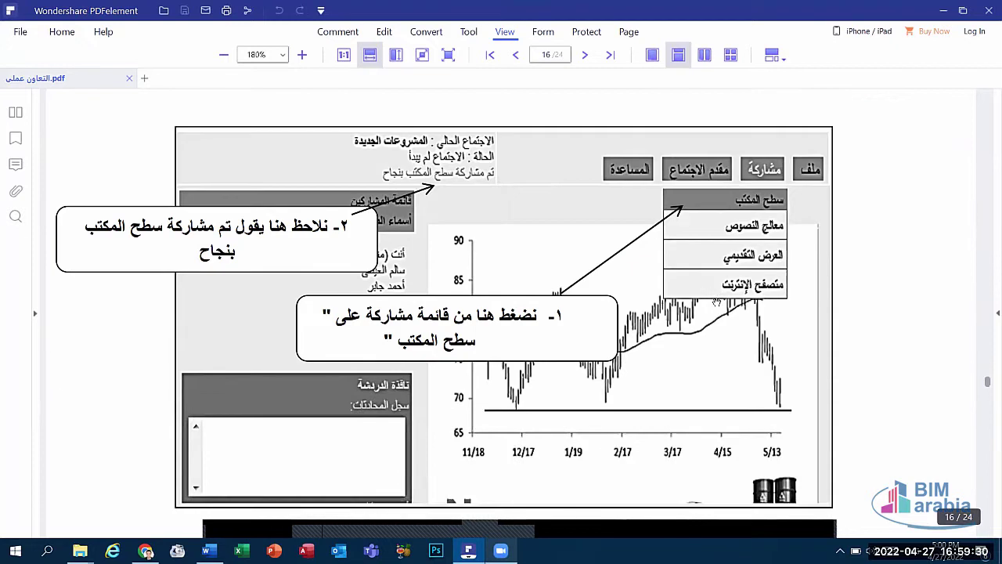
pyautogui.scroll(-3, 705, 307)
pyautogui.scroll(2, 341, 328)
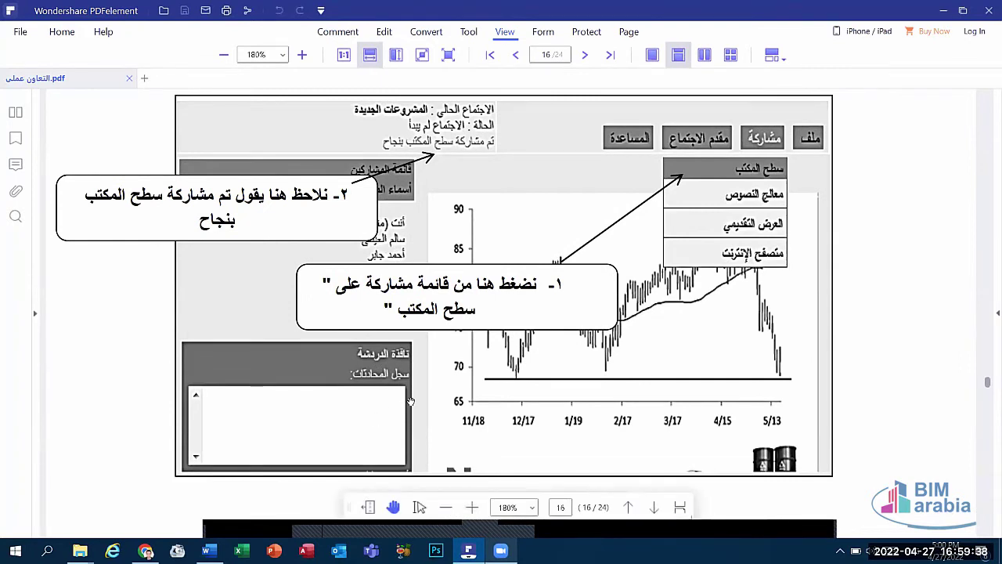
pyautogui.scroll(-1, 343, 386)
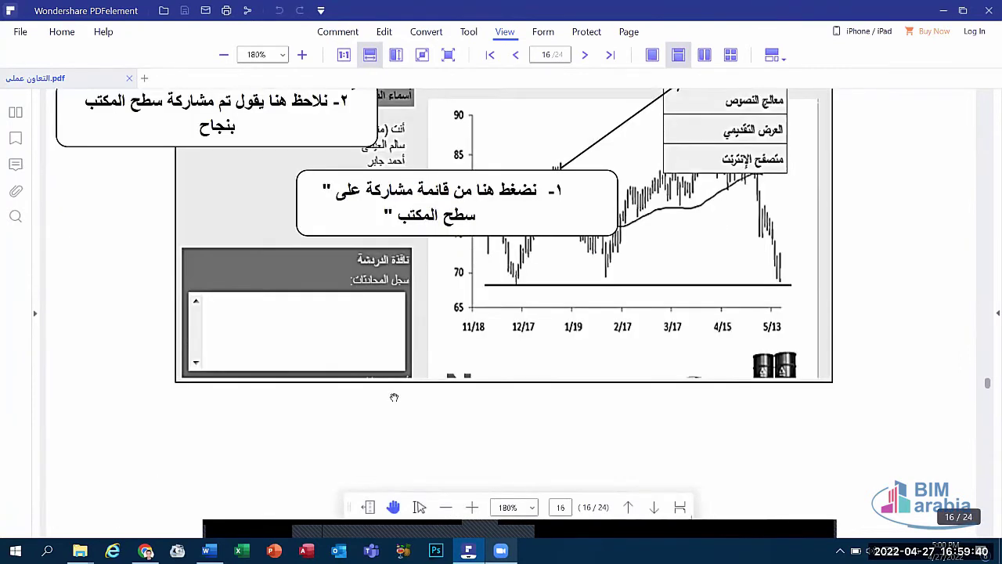
pyautogui.scroll(-3, 368, 392)
pyautogui.scroll(-2, 393, 398)
pyautogui.scroll(3, 394, 398)
pyautogui.scroll(1, 395, 397)
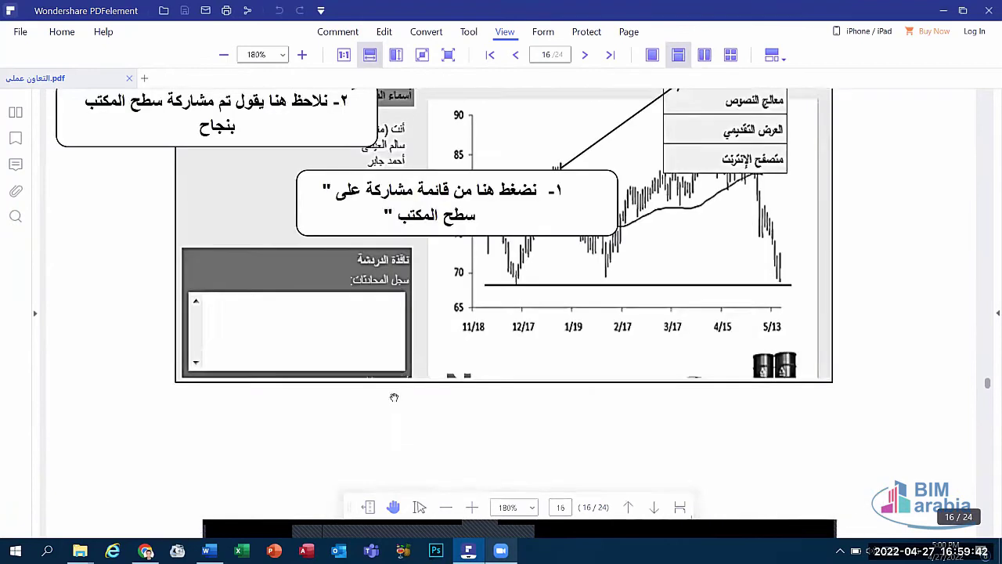
pyautogui.scroll(3, 395, 399)
pyautogui.scroll(-3, 396, 399)
pyautogui.scroll(-1, 395, 399)
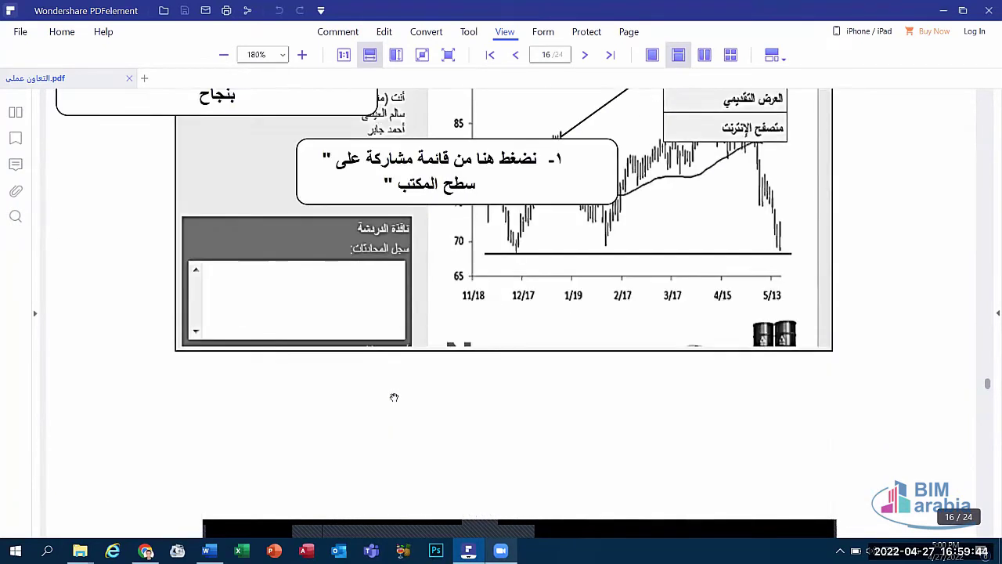
pyautogui.scroll(-4, 395, 399)
pyautogui.scroll(-2, 394, 398)
pyautogui.scroll(-2, 394, 398)
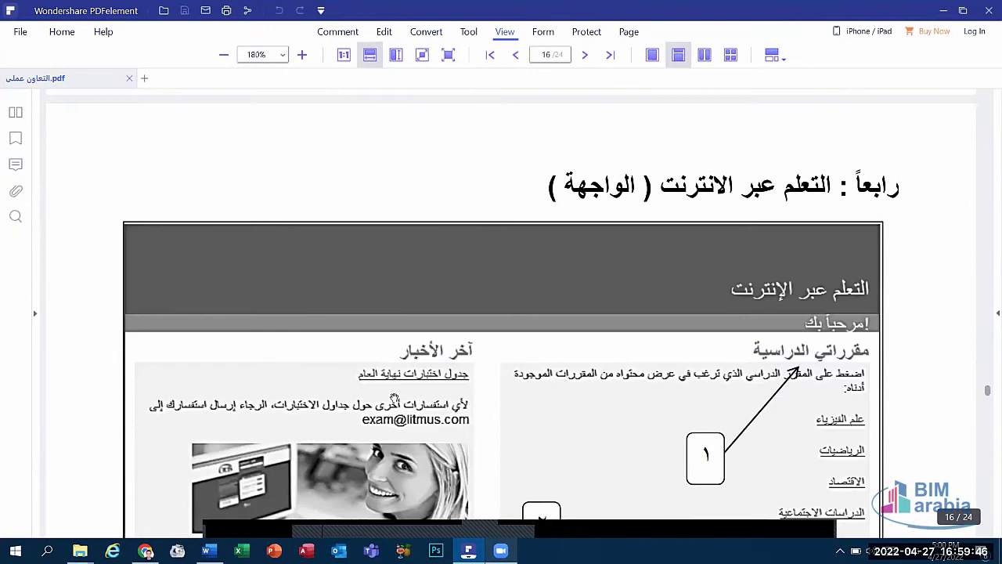
# Step: Scroll to page 17's physics course page with chapter-lecture and lecture-notes callouts
pyautogui.scroll(-2, 394, 400)
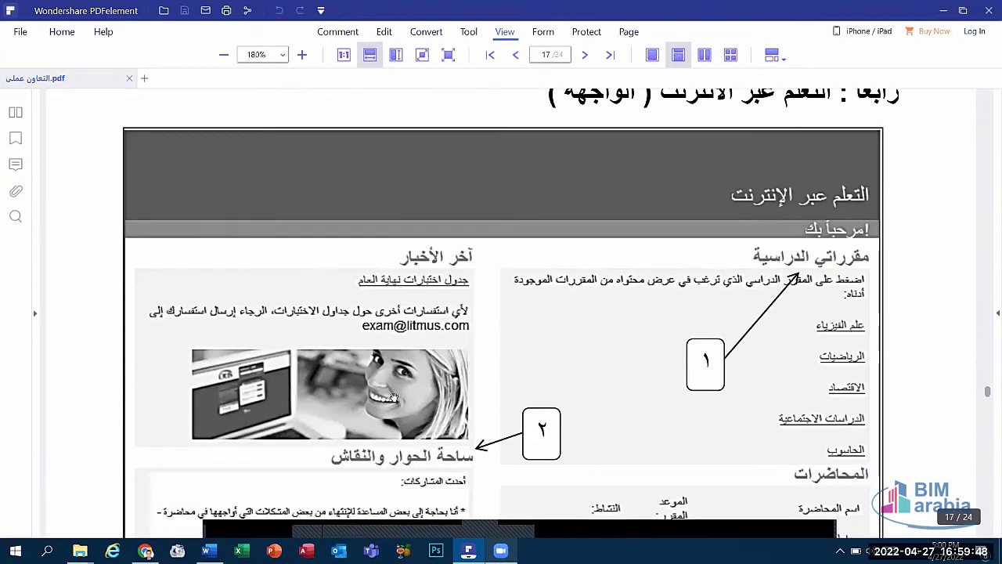
pyautogui.scroll(3, 394, 399)
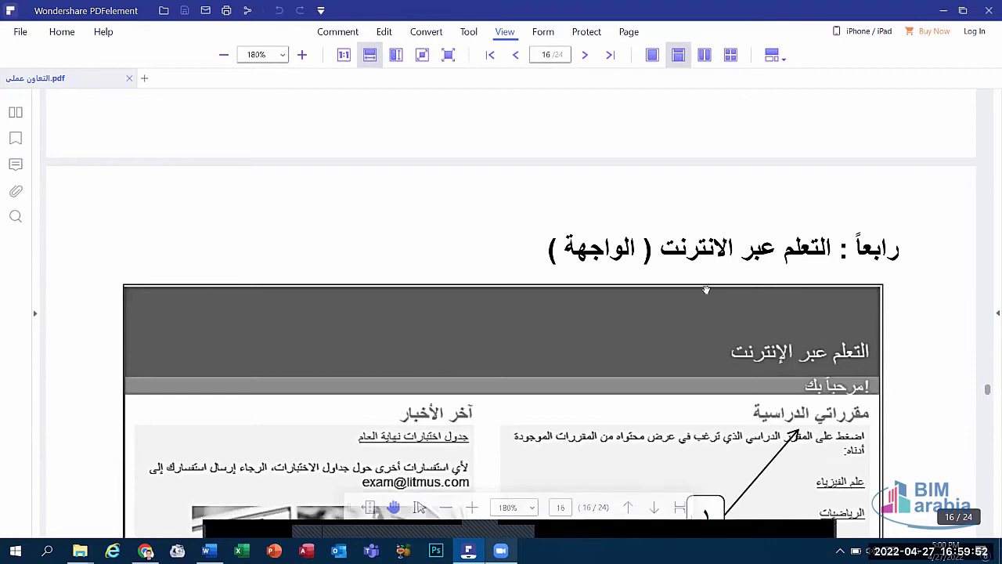
pyautogui.scroll(-5, 619, 267)
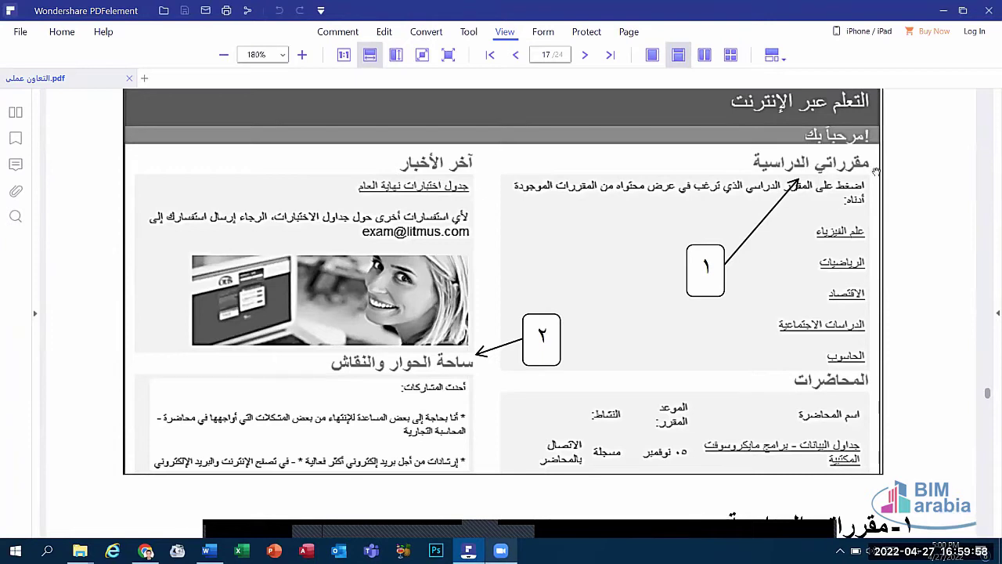
pyautogui.moveTo(393, 507)
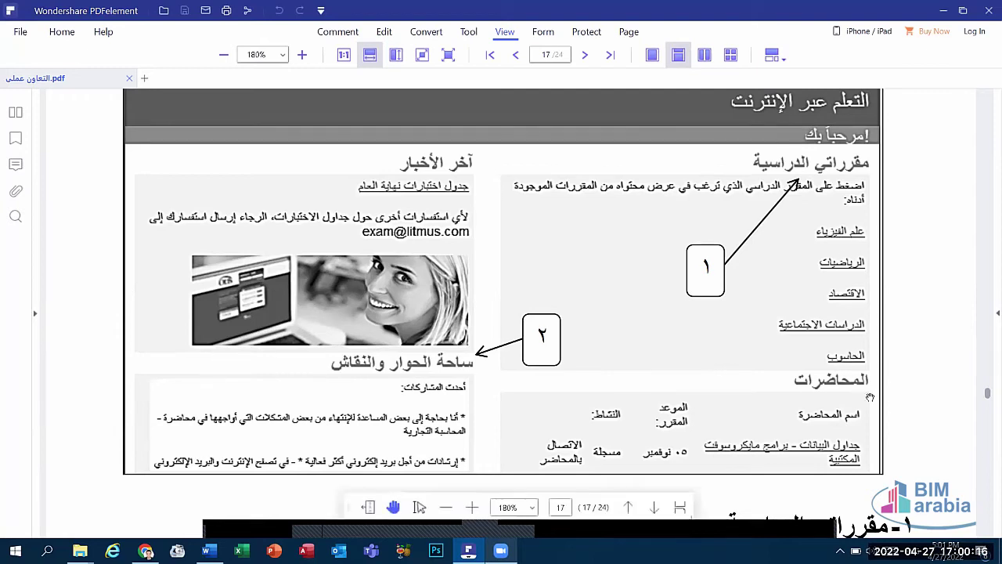
pyautogui.scroll(-10, 827, 293)
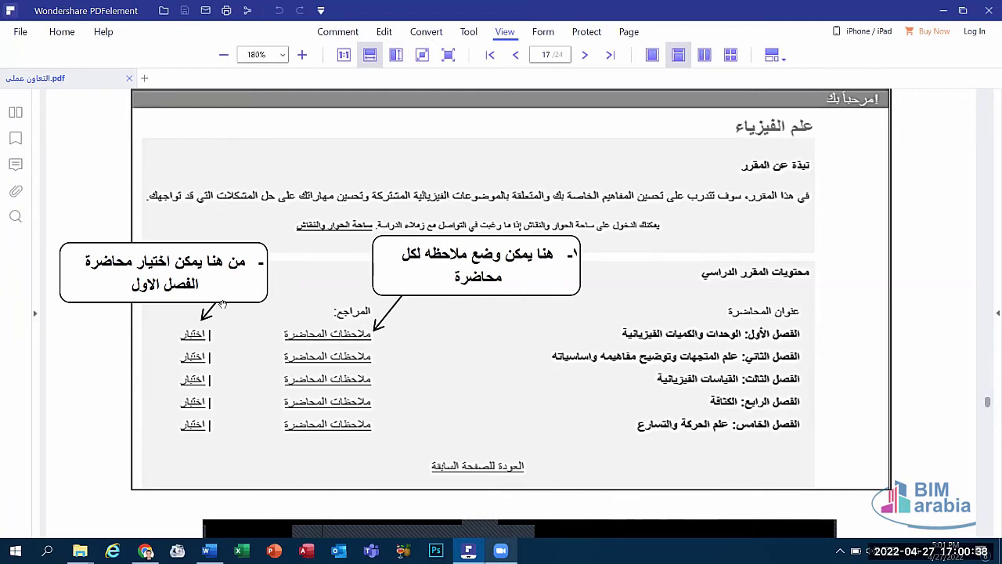
# Step: Scroll into page 18's discussion forum showing the new-topic form and reply box
pyautogui.moveTo(500, 481)
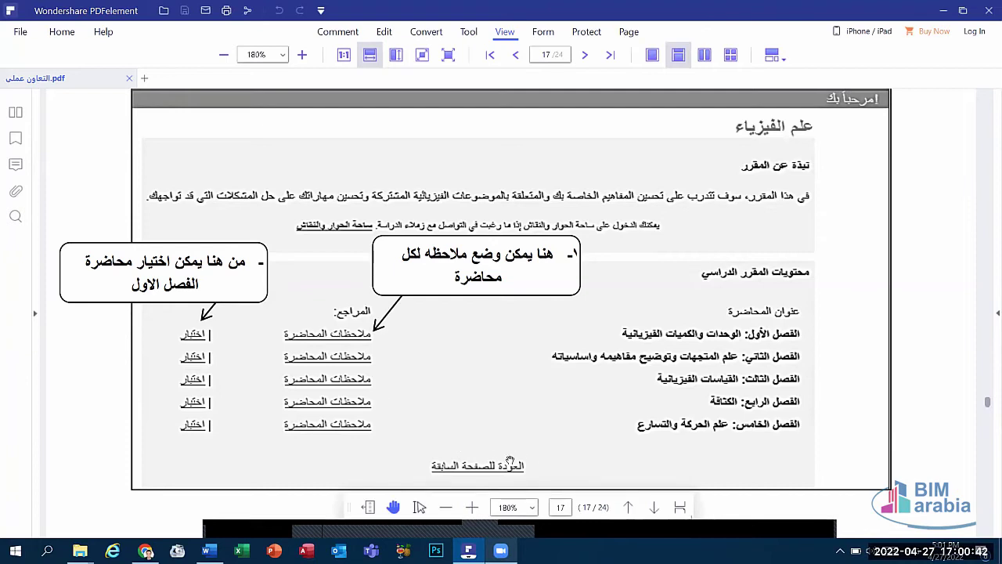
pyautogui.scroll(-3, 510, 463)
pyautogui.scroll(-5, 510, 454)
pyautogui.scroll(-3, 510, 446)
pyautogui.scroll(-3, 510, 435)
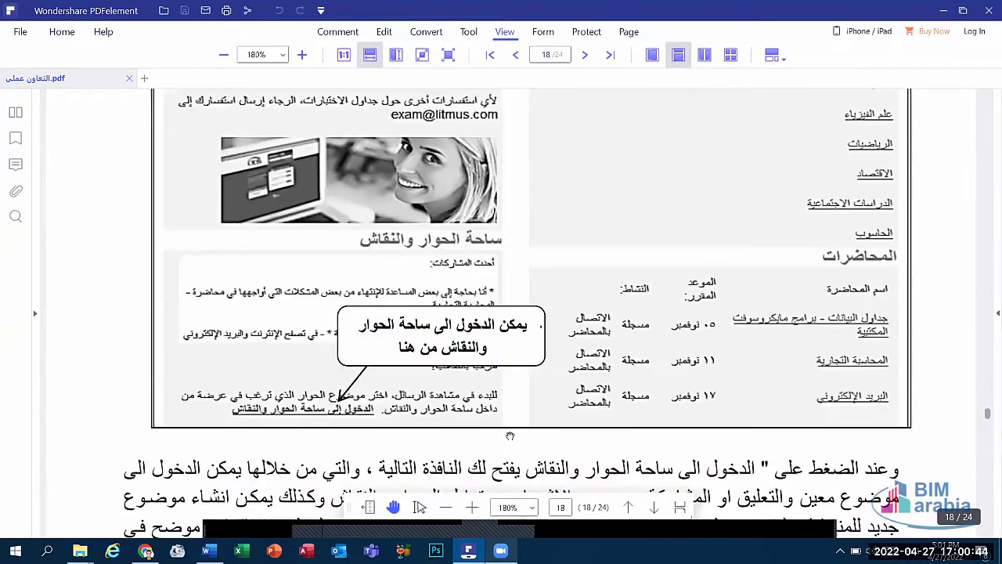
pyautogui.scroll(1, 510, 435)
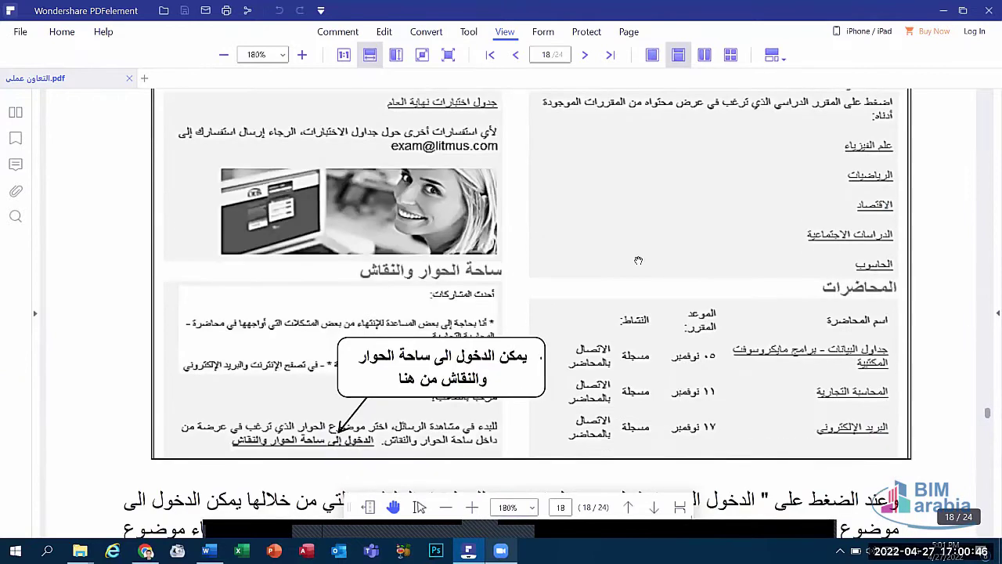
pyautogui.scroll(2, 502, 385)
pyautogui.scroll(-2, 453, 304)
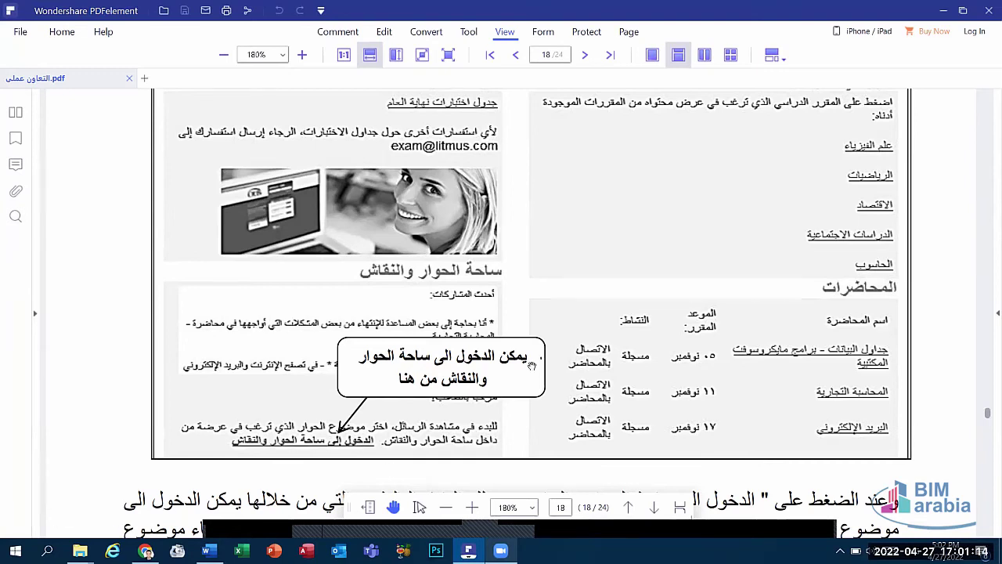
pyautogui.scroll(-4, 531, 365)
pyautogui.scroll(-2, 531, 365)
pyautogui.scroll(-4, 532, 365)
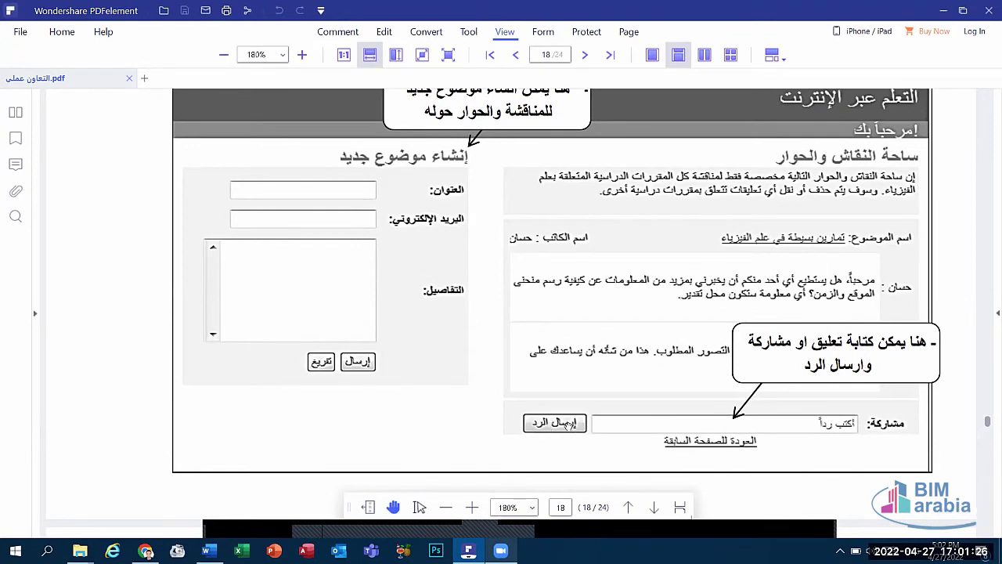
# Step: Scroll down to page 19's mobile phone home screen with its app icons, including VoIP
pyautogui.scroll(2, 535, 407)
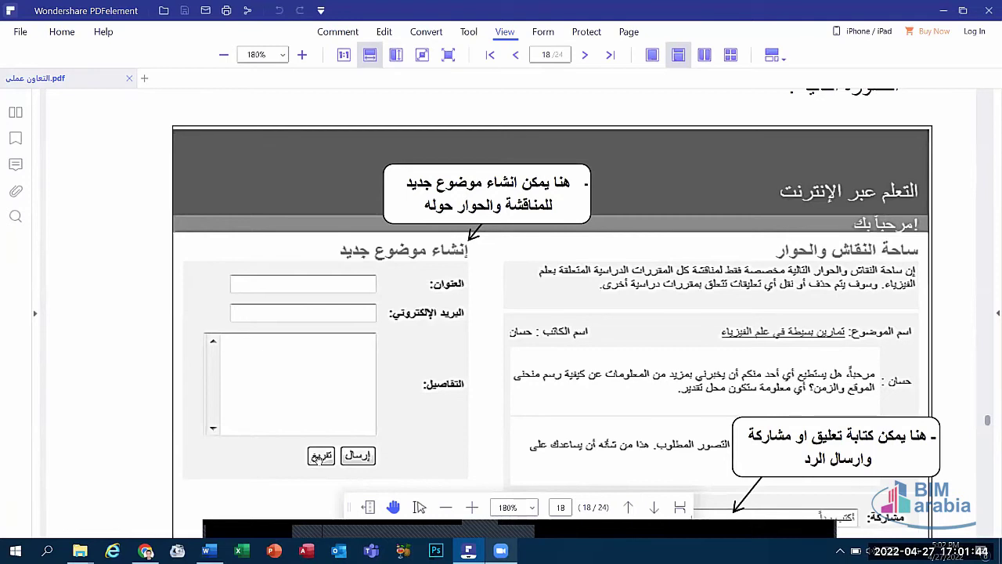
pyautogui.scroll(-3, 635, 406)
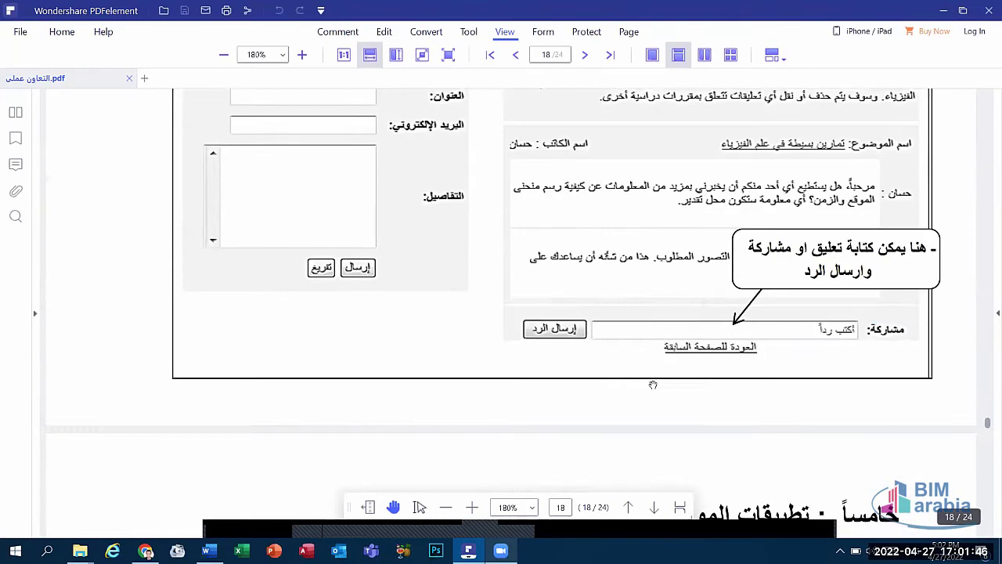
pyautogui.scroll(-5, 642, 396)
pyautogui.scroll(-2, 652, 384)
pyautogui.scroll(-3, 653, 384)
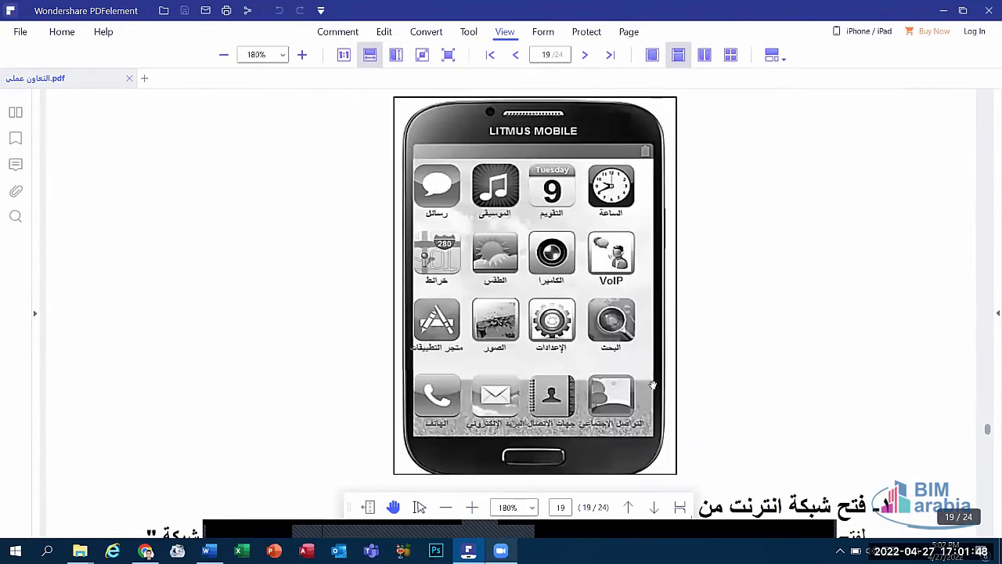
# Step: Nudge page 19 up to show the 'خامساً : تطبيقات الموبايل ( الواجهة )' heading above the phone
pyautogui.scroll(3, 837, 441)
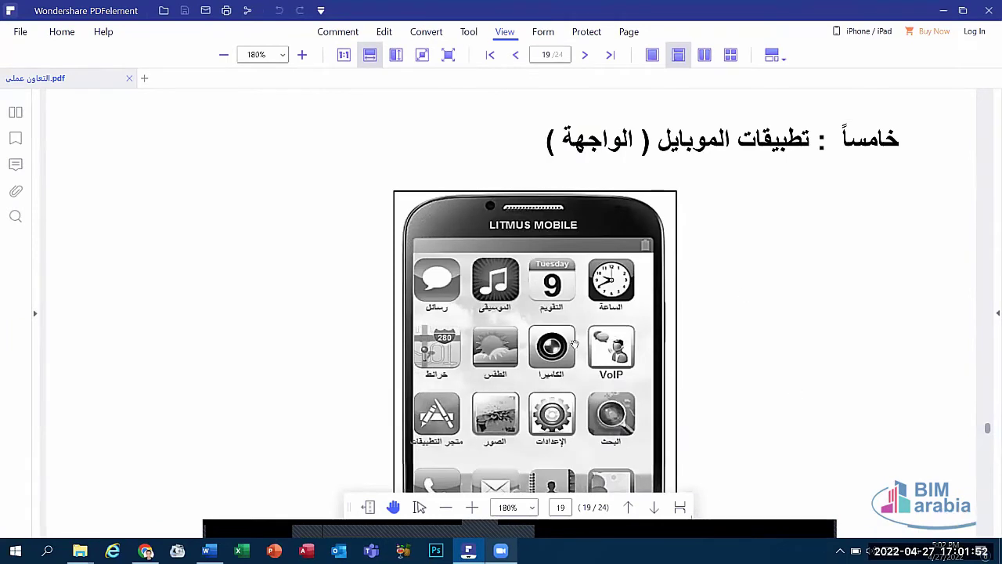
pyautogui.scroll(-1, 502, 267)
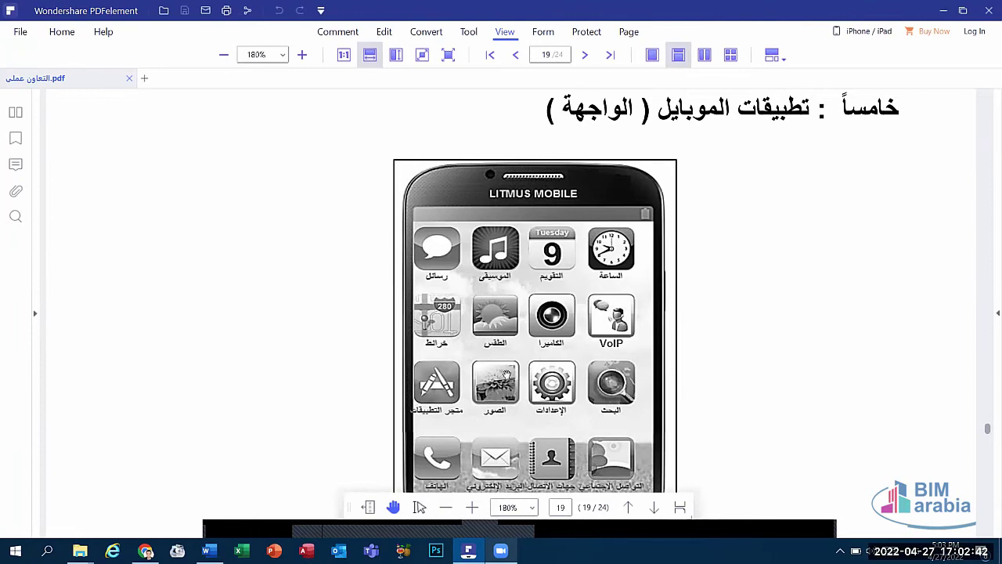
# Step: Scroll back and forth through pages 19–20 to look over the phone screenshots
pyautogui.scroll(-2, 505, 362)
pyautogui.scroll(-5, 505, 362)
pyautogui.scroll(-5, 504, 362)
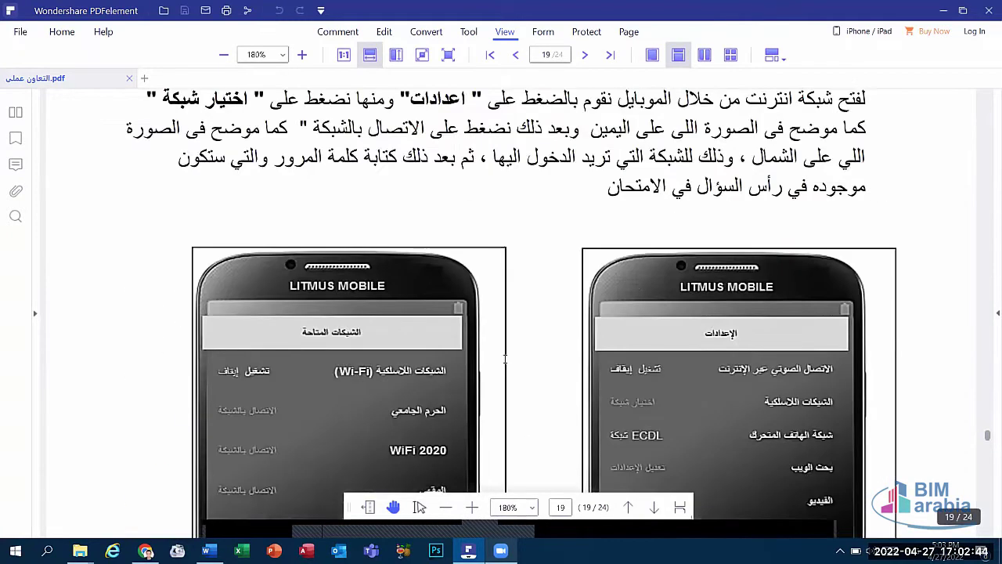
pyautogui.scroll(-2, 504, 362)
pyautogui.scroll(3, 505, 357)
pyautogui.scroll(5, 505, 357)
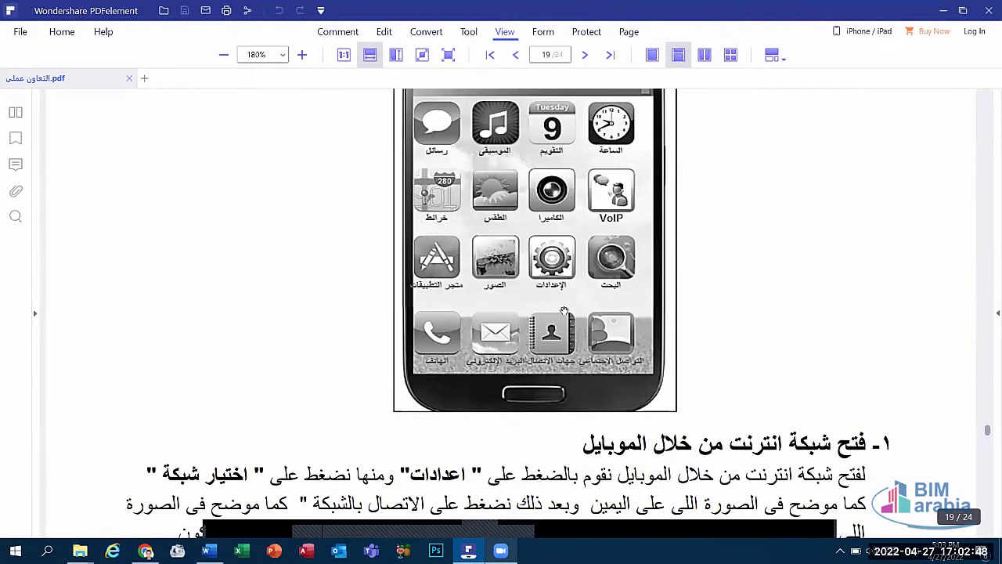
pyautogui.scroll(-3, 567, 257)
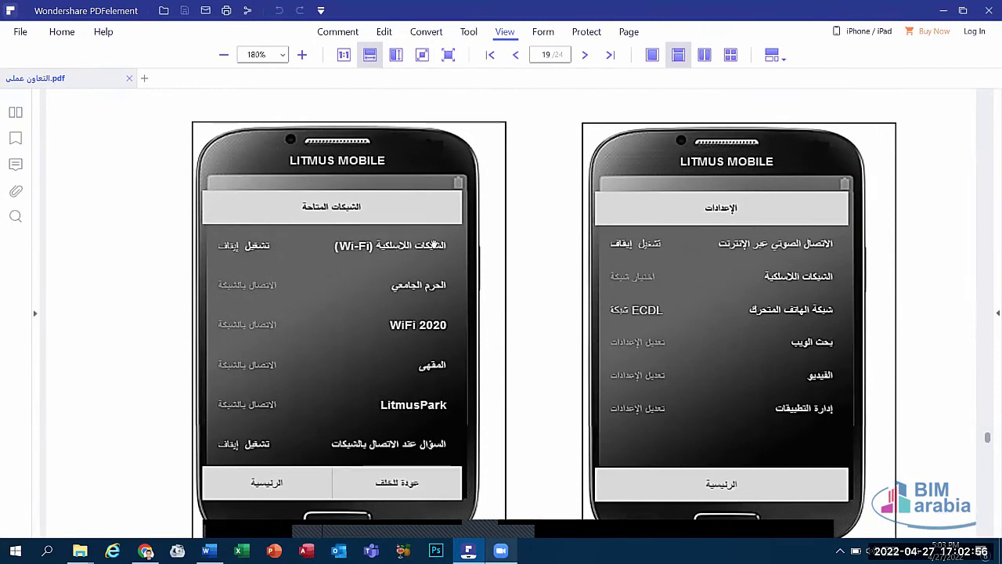
pyautogui.scroll(-3, 411, 261)
pyautogui.scroll(8, 410, 261)
pyautogui.scroll(-3, 410, 261)
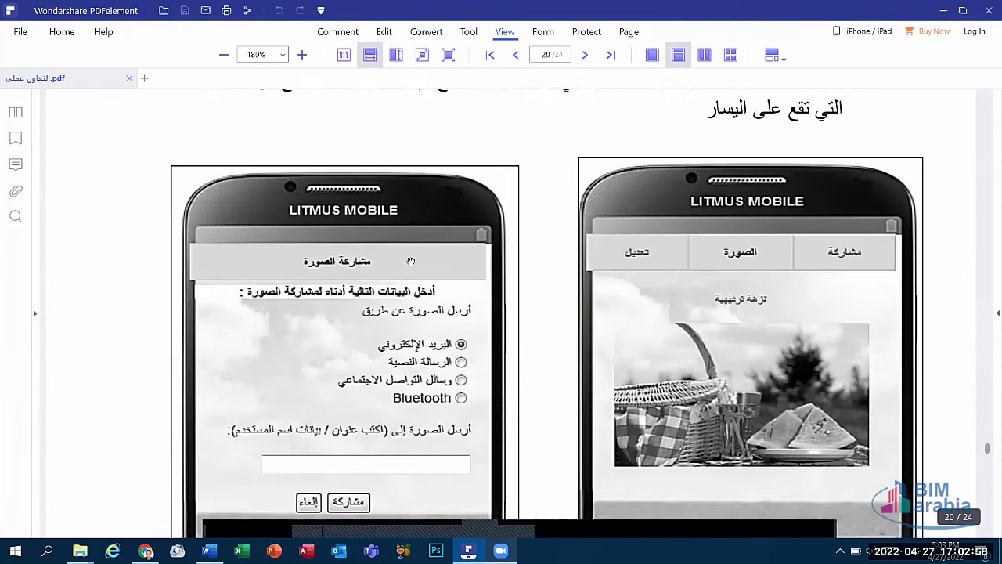
pyautogui.scroll(8, 769, 292)
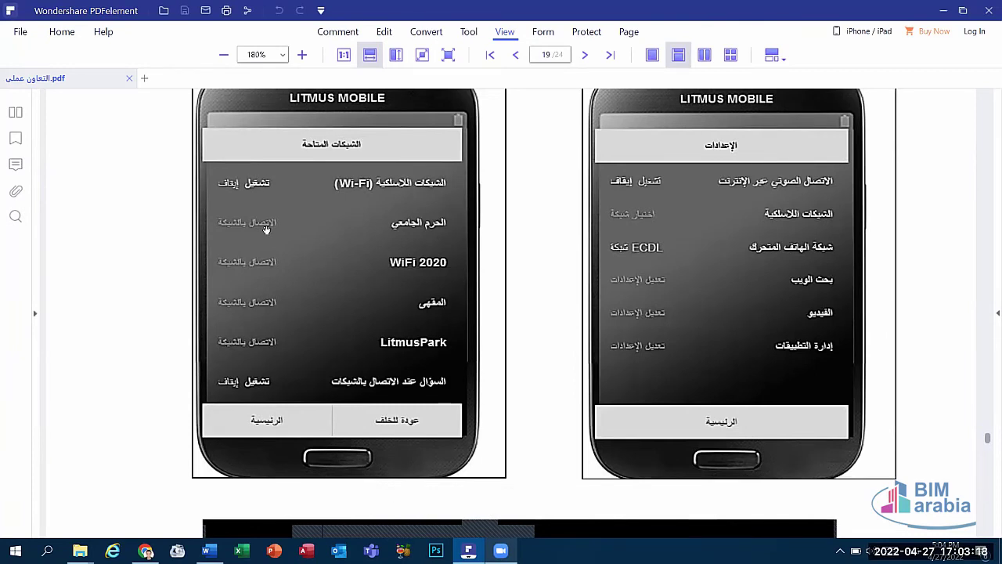
# Step: Return to page 19's '1- فتح شبكة انترنت من خلال الموبايل' heading with its settings and networks screenshots
pyautogui.scroll(-5, 413, 235)
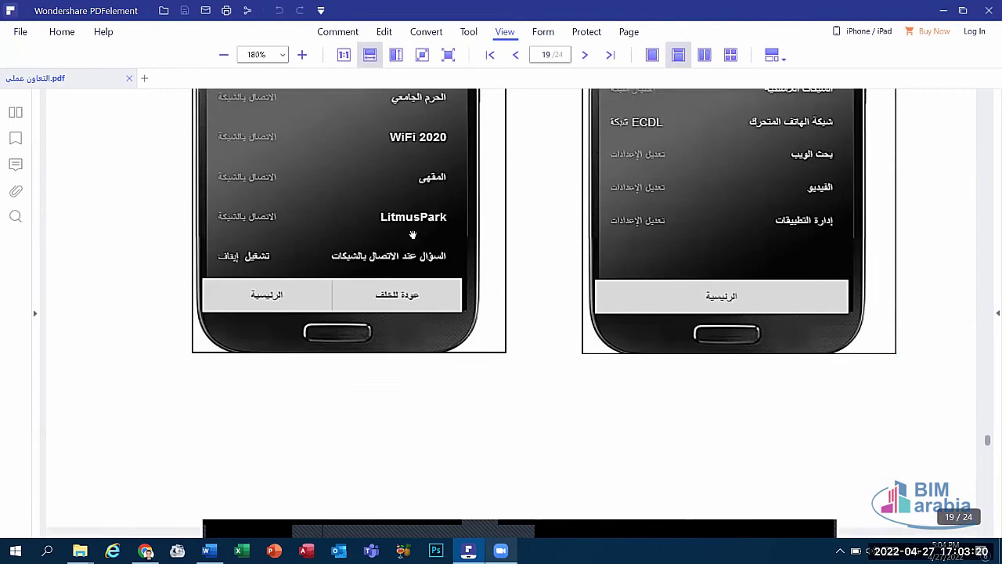
pyautogui.scroll(-3, 412, 235)
pyautogui.scroll(2, 413, 235)
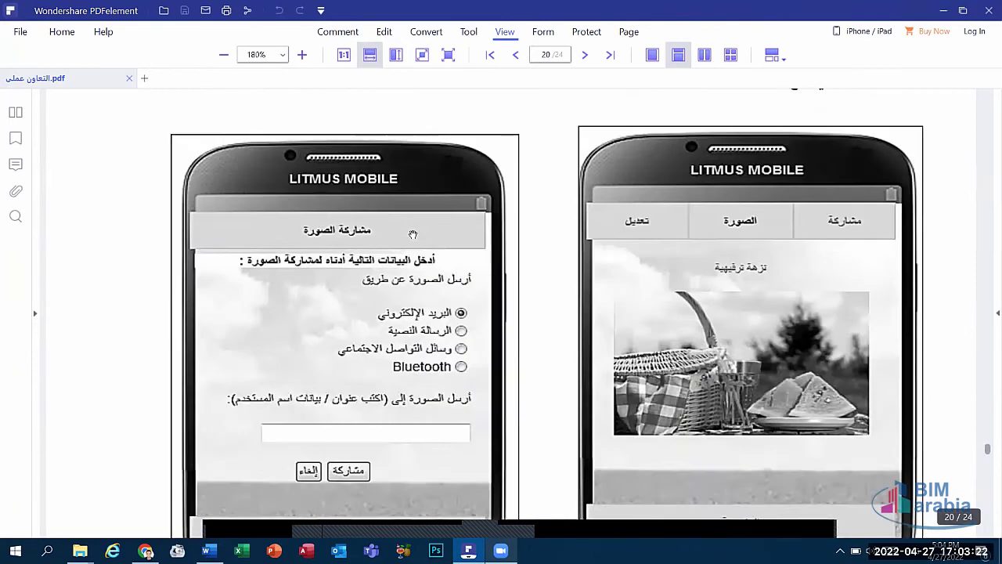
pyautogui.scroll(1, 412, 235)
pyautogui.scroll(2, 412, 235)
pyautogui.scroll(4, 413, 235)
pyautogui.scroll(2, 438, 266)
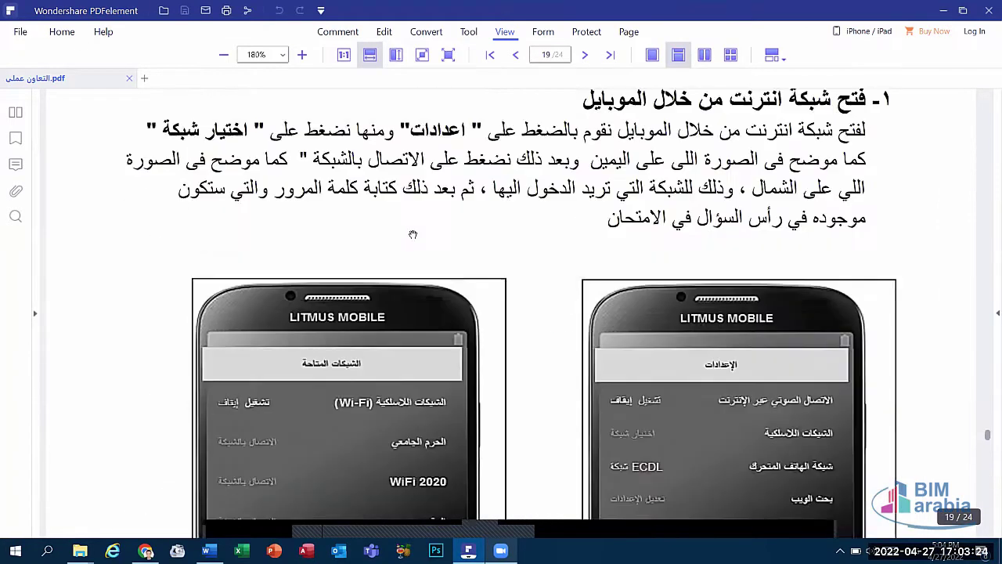
pyautogui.scroll(5, 459, 290)
pyautogui.scroll(-3, 494, 421)
# Step: Scroll past the photo-sharing screenshots to page 20's '3- البحث داخل متجر التطبيقات' app store screenshot
pyautogui.scroll(-3, 501, 360)
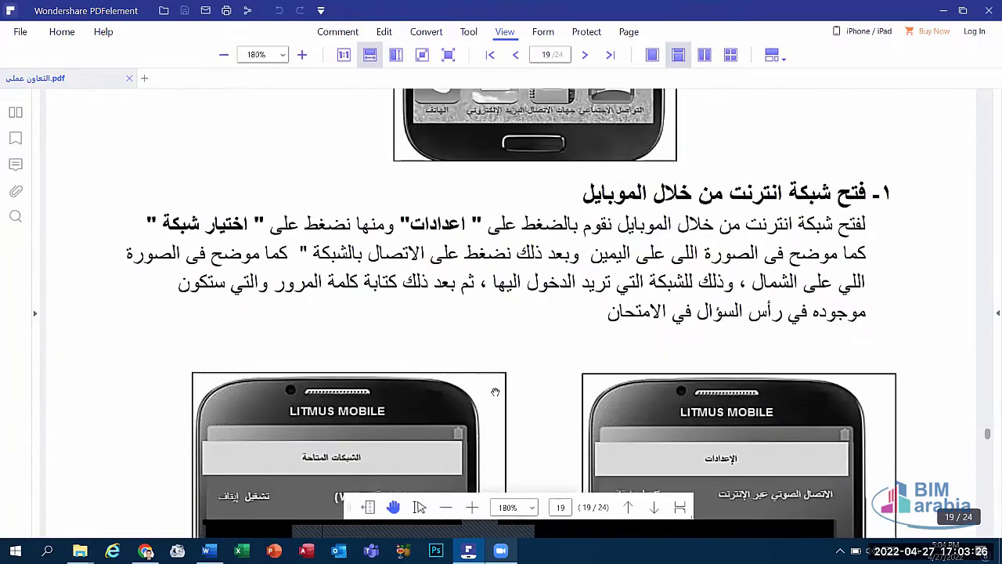
pyautogui.scroll(-4, 493, 387)
pyautogui.scroll(-3, 493, 387)
pyautogui.scroll(-5, 472, 390)
pyautogui.scroll(-2, 473, 391)
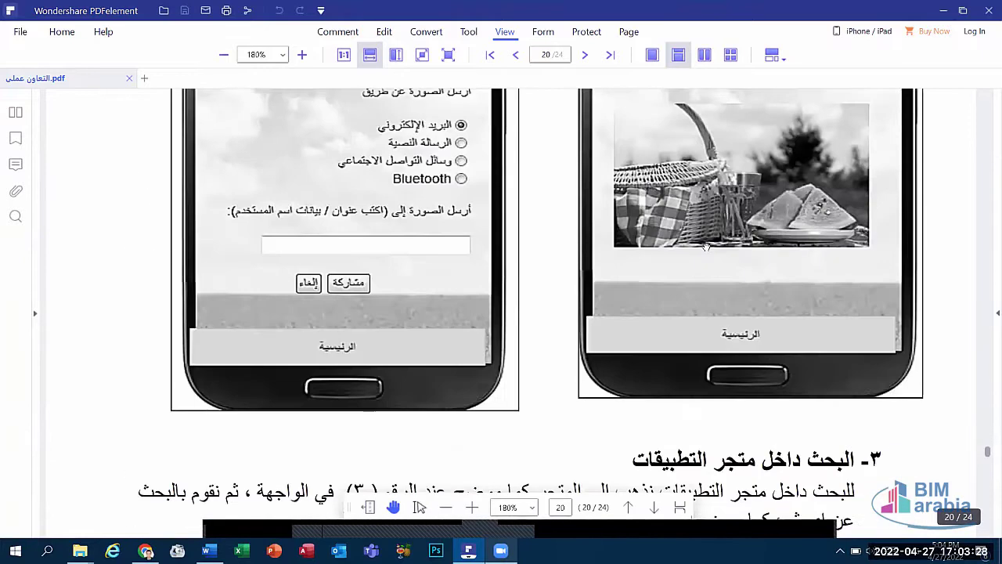
pyautogui.scroll(3, 473, 391)
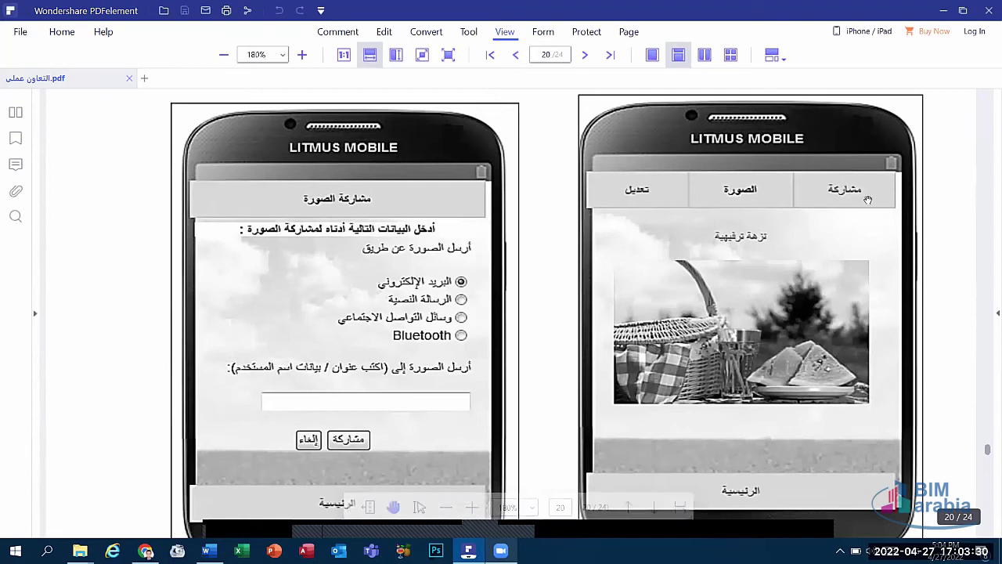
pyautogui.scroll(-1, 370, 294)
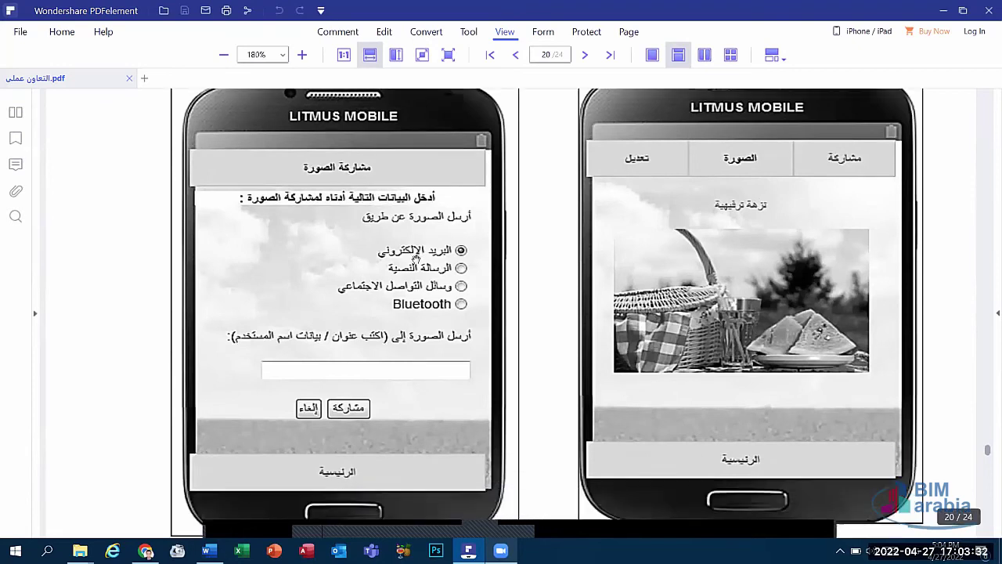
pyautogui.moveTo(516, 496)
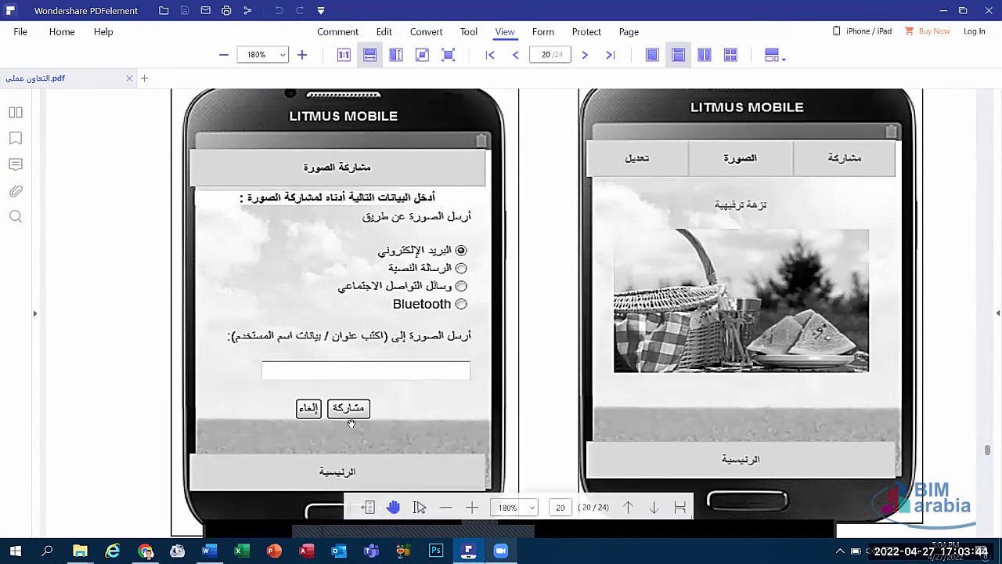
pyautogui.scroll(-5, 552, 372)
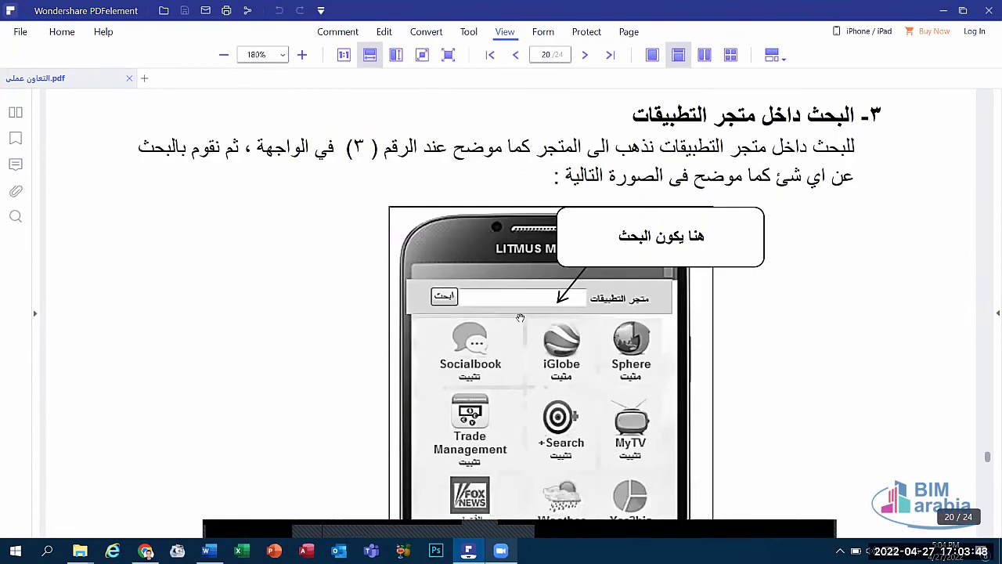
pyautogui.scroll(-2, 500, 338)
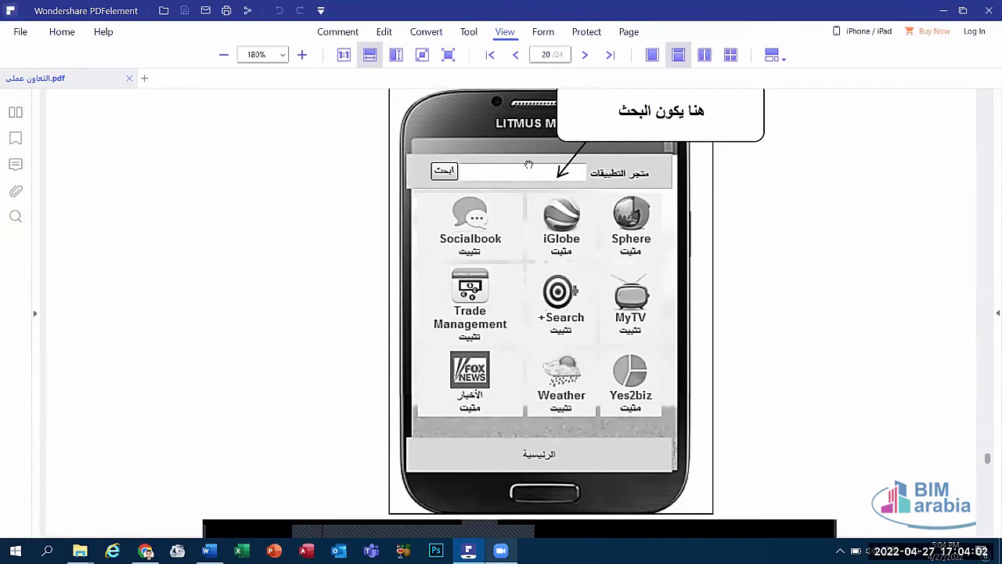
# Step: Scroll down through the VOIP section, the note and the theory questions
pyautogui.scroll(-2, 544, 163)
pyautogui.scroll(-2, 542, 168)
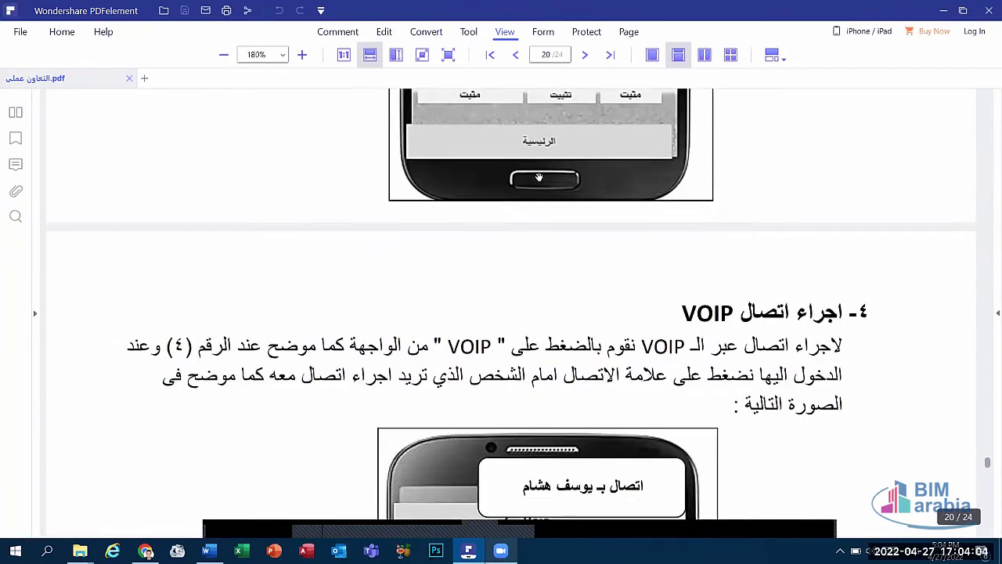
pyautogui.scroll(-2, 538, 177)
pyautogui.scroll(-5, 544, 177)
pyautogui.scroll(4, 560, 179)
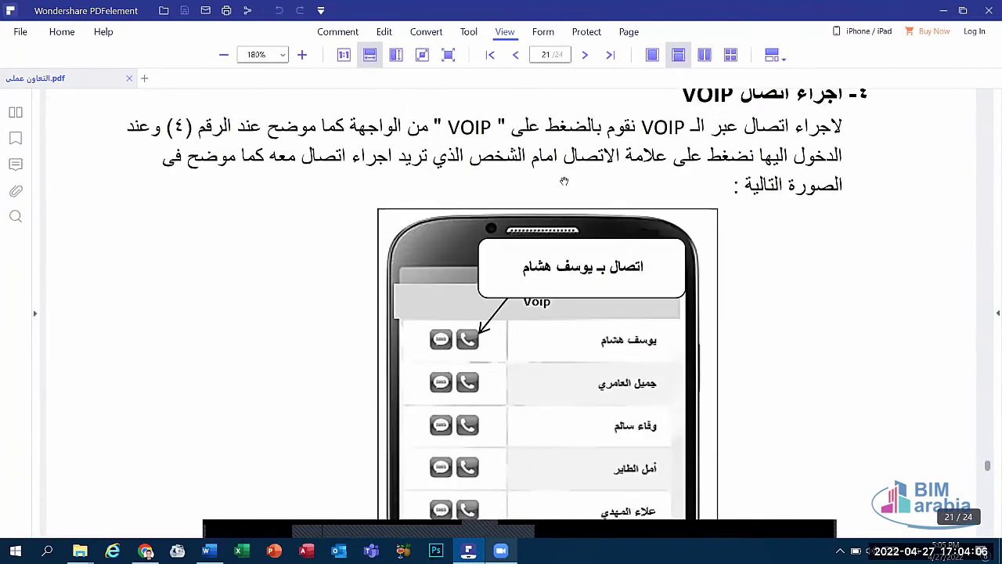
pyautogui.scroll(3, 564, 181)
pyautogui.scroll(-3, 563, 181)
pyautogui.scroll(1, 480, 156)
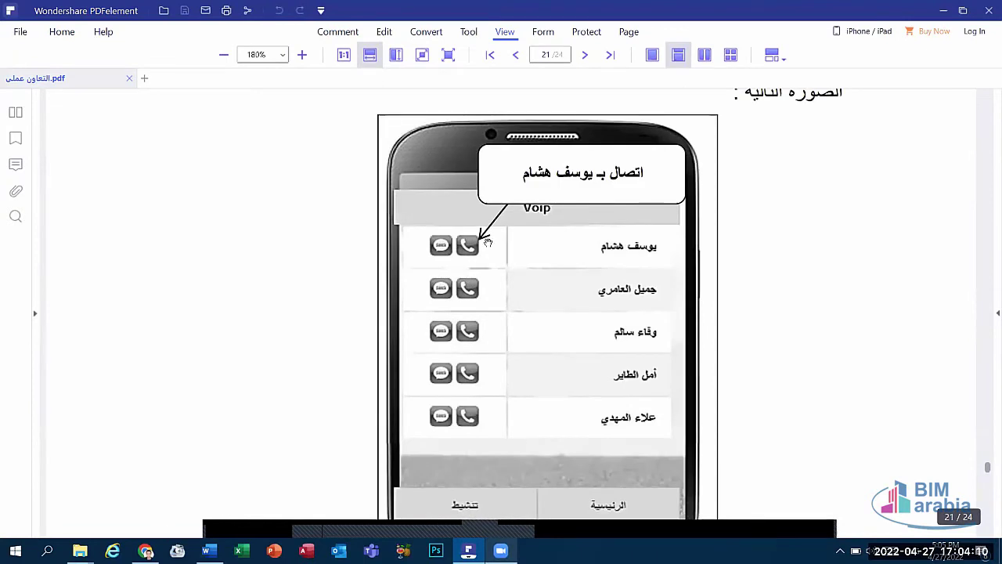
pyautogui.scroll(-4, 526, 268)
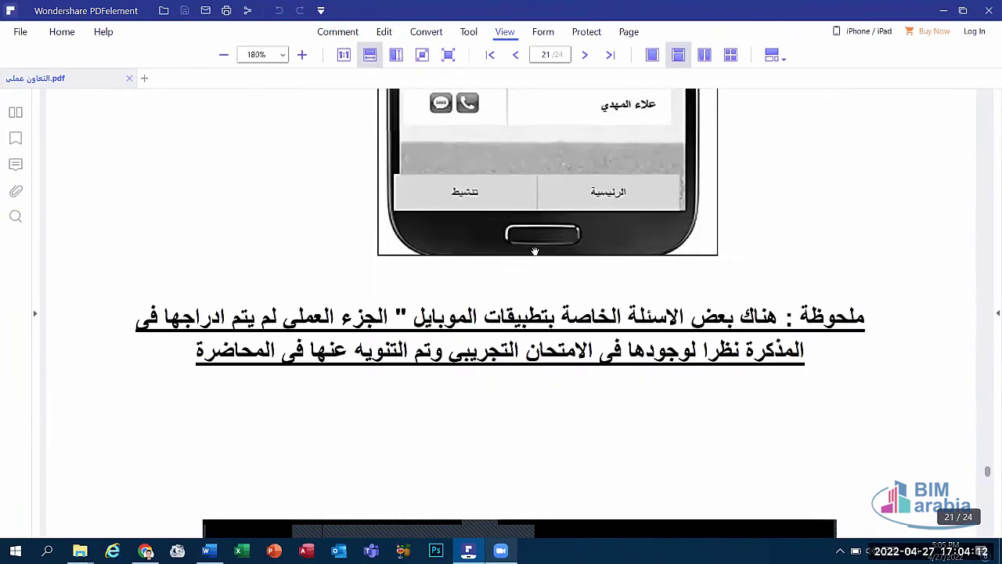
pyautogui.scroll(-3, 534, 251)
pyautogui.scroll(-3, 535, 252)
pyautogui.scroll(-3, 535, 252)
pyautogui.scroll(-3, 535, 251)
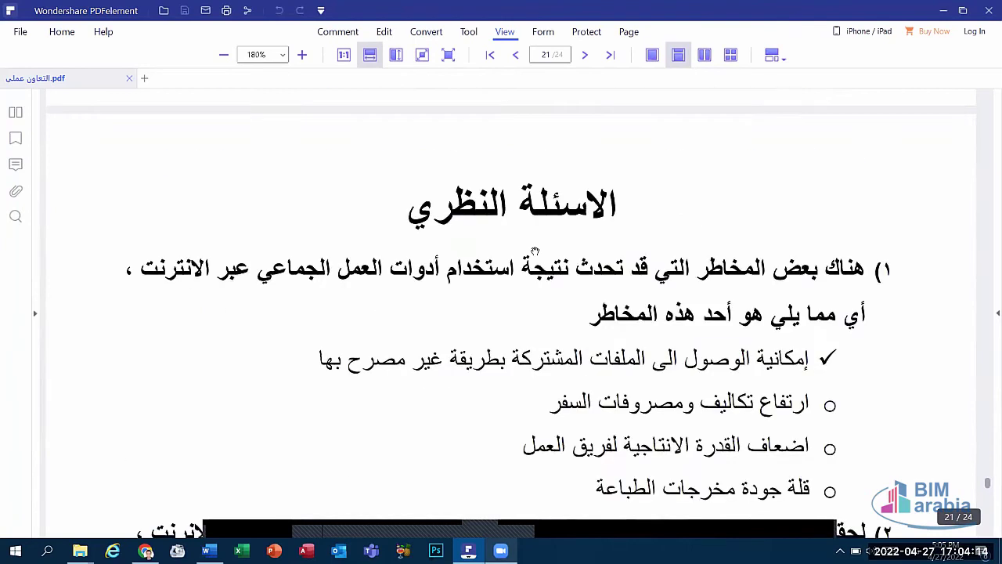
# Step: Scroll back up to the network and settings phone screenshots on page 19
pyautogui.scroll(5, 535, 251)
pyautogui.scroll(3, 535, 251)
pyautogui.scroll(3, 535, 251)
pyautogui.scroll(3, 535, 251)
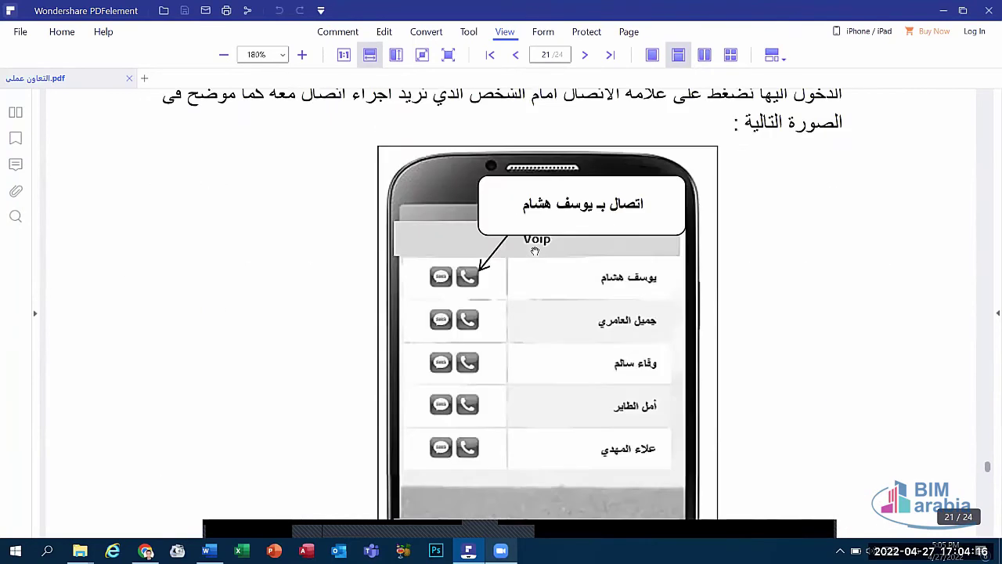
pyautogui.scroll(3, 535, 251)
pyautogui.scroll(3, 534, 251)
pyautogui.scroll(3, 535, 251)
pyautogui.scroll(3, 535, 251)
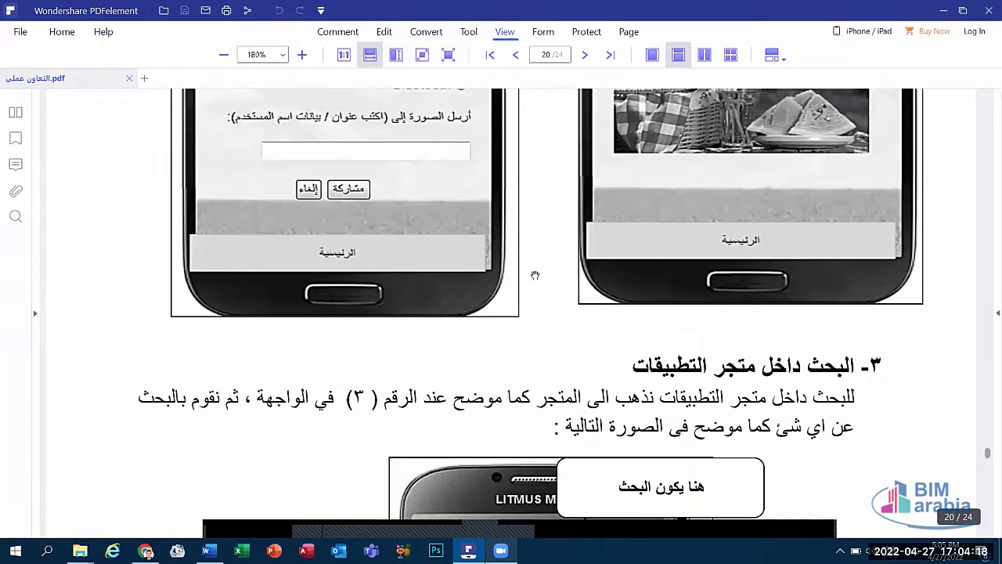
pyautogui.scroll(3, 581, 225)
pyautogui.scroll(3, 582, 223)
pyautogui.scroll(3, 581, 216)
pyautogui.scroll(3, 581, 207)
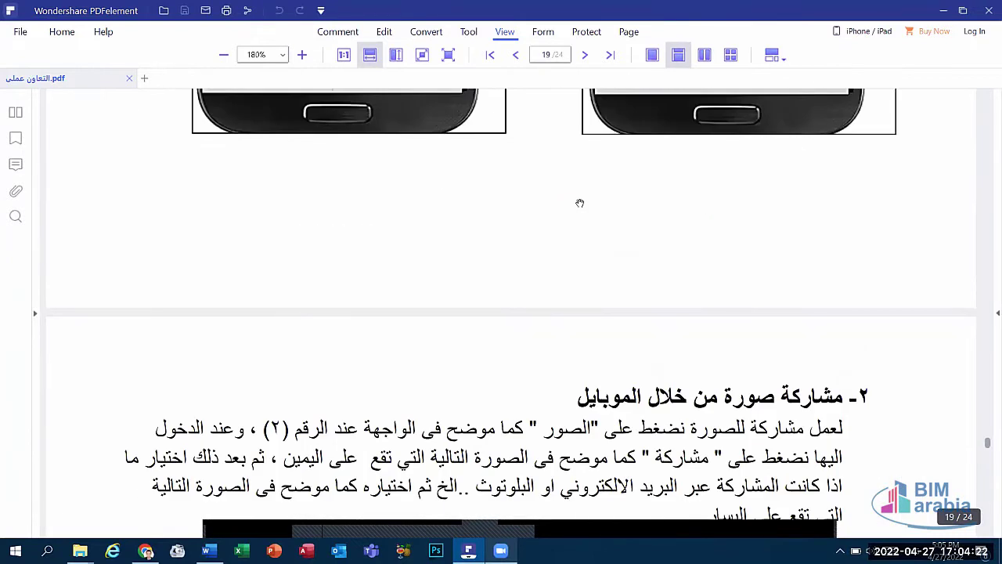
pyautogui.scroll(3, 579, 203)
pyautogui.scroll(3, 580, 203)
pyautogui.scroll(3, 579, 202)
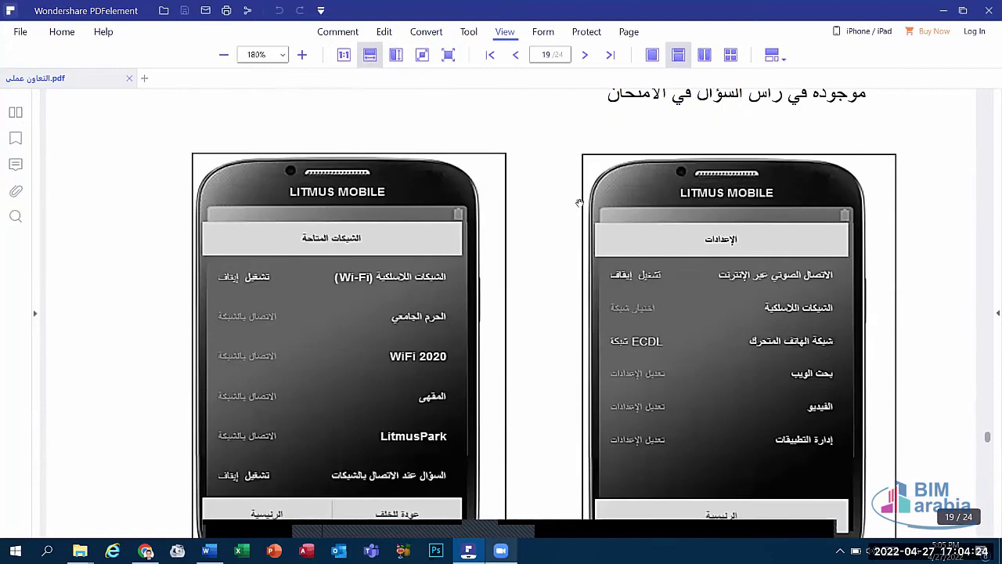
pyautogui.scroll(3, 579, 203)
pyautogui.scroll(3, 578, 203)
pyautogui.scroll(3, 580, 203)
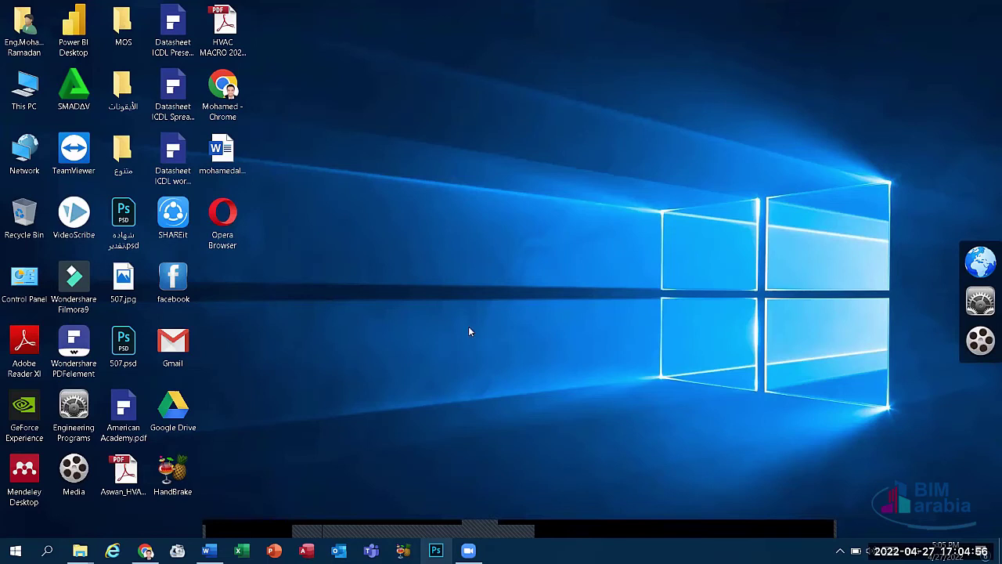
# Step: Close the PDFelement window so only the Windows desktop and its shortcut icons remain
pyautogui.moveTo(483, 518)
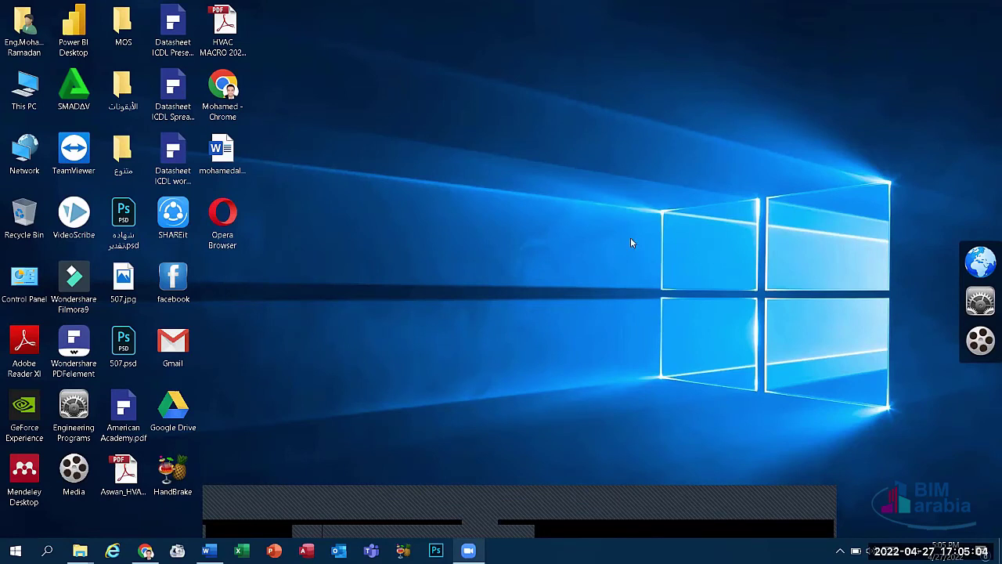
pyautogui.rightClick(595, 151)
pyautogui.click(612, 191)
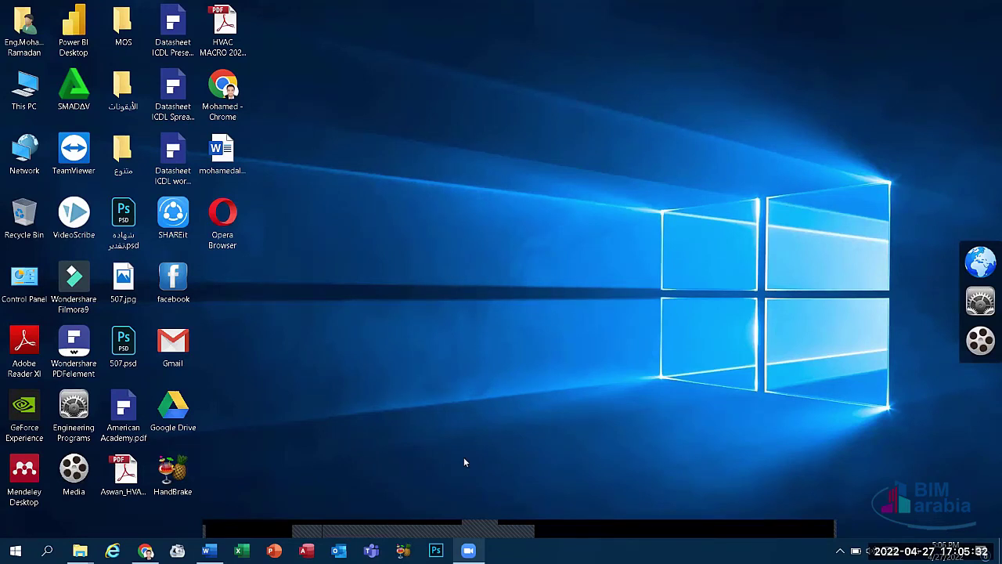
pyautogui.moveTo(476, 488)
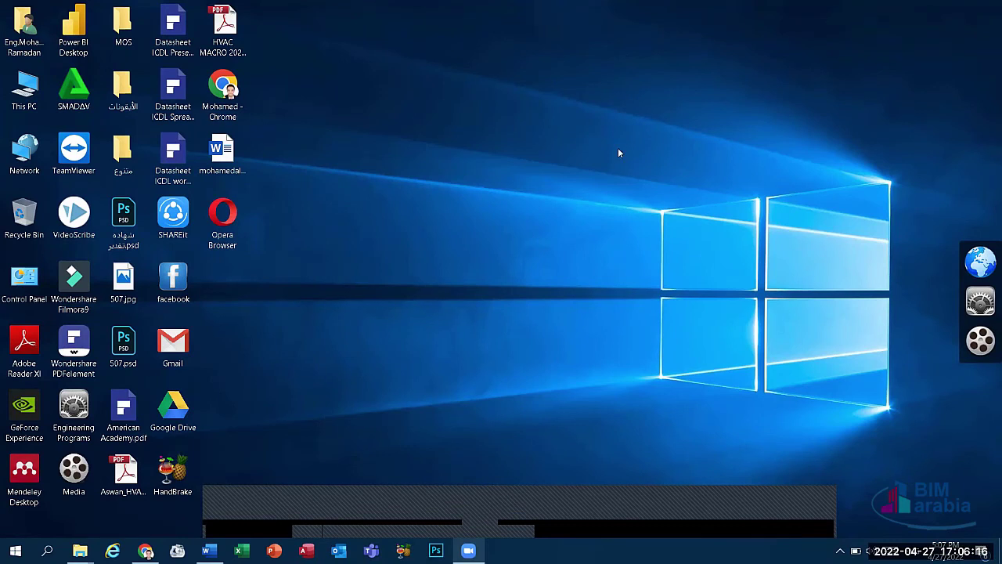
pyautogui.rightClick(593, 165)
pyautogui.click(549, 191)
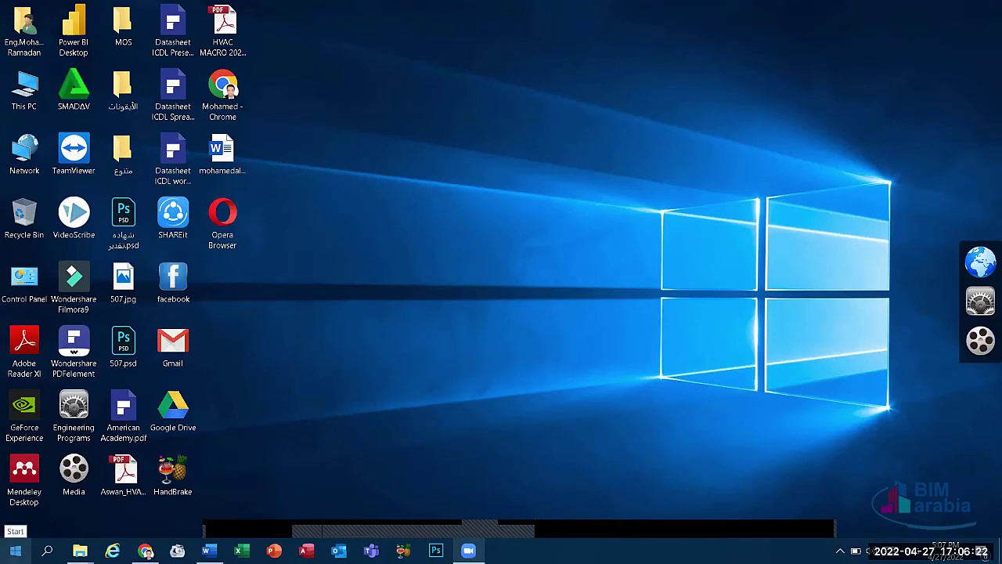
pyautogui.click(16, 550)
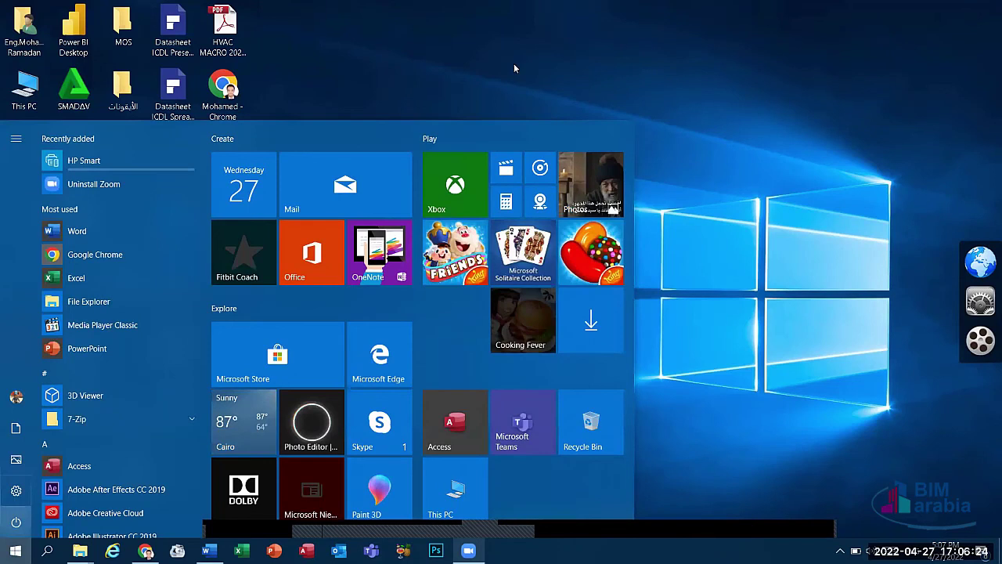
pyautogui.click(514, 64)
pyautogui.rightClick(614, 542)
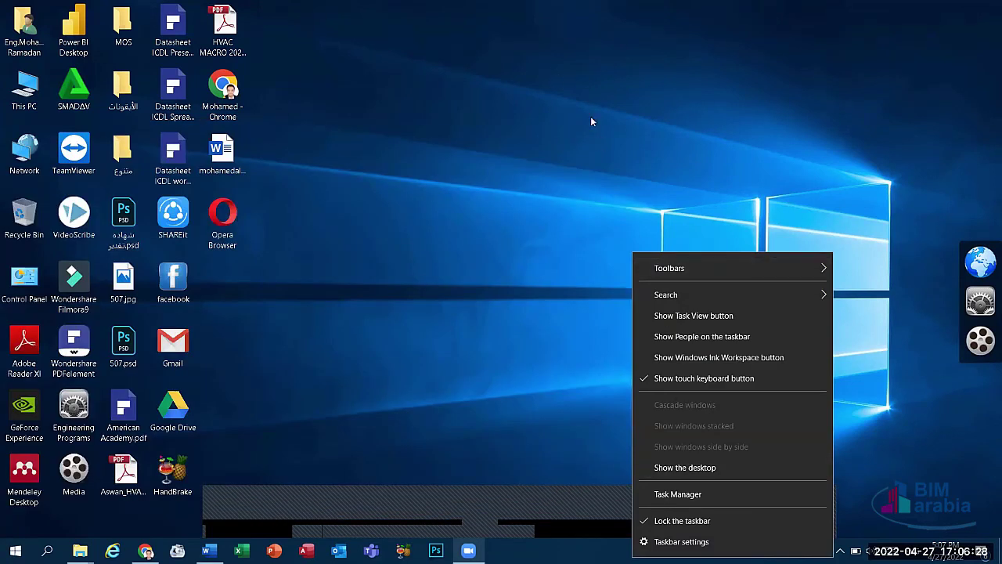
pyautogui.rightClick(557, 74)
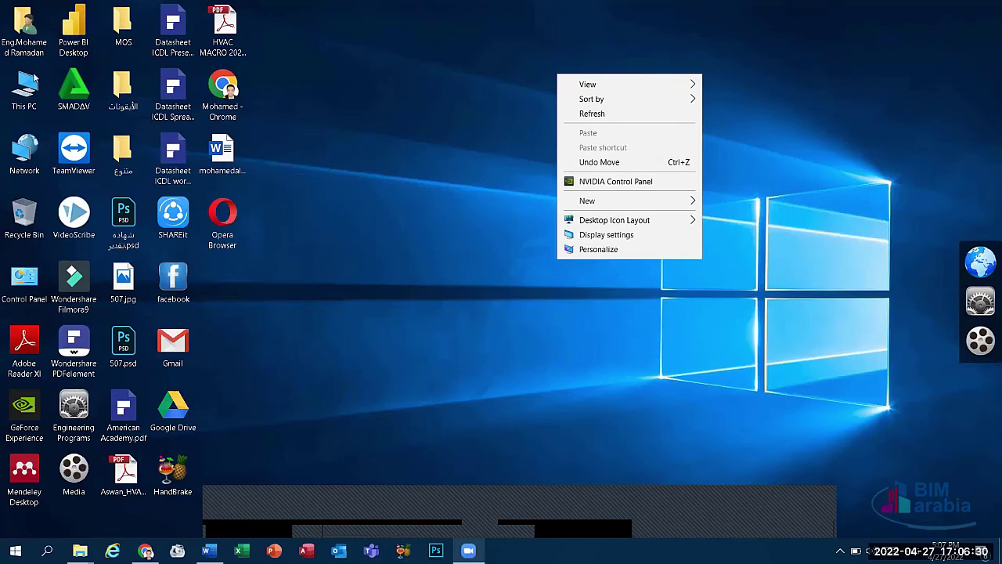
pyautogui.click(480, 524)
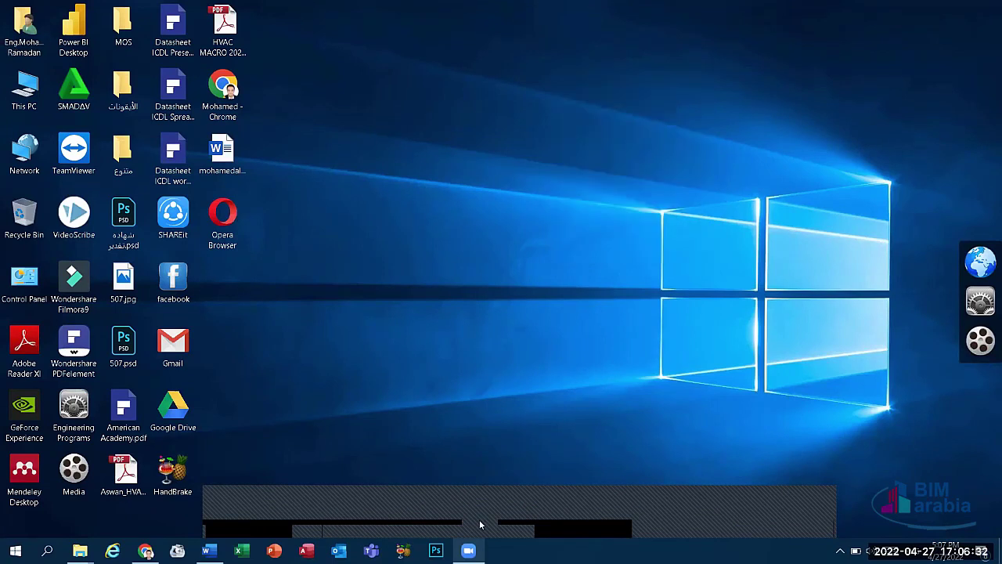